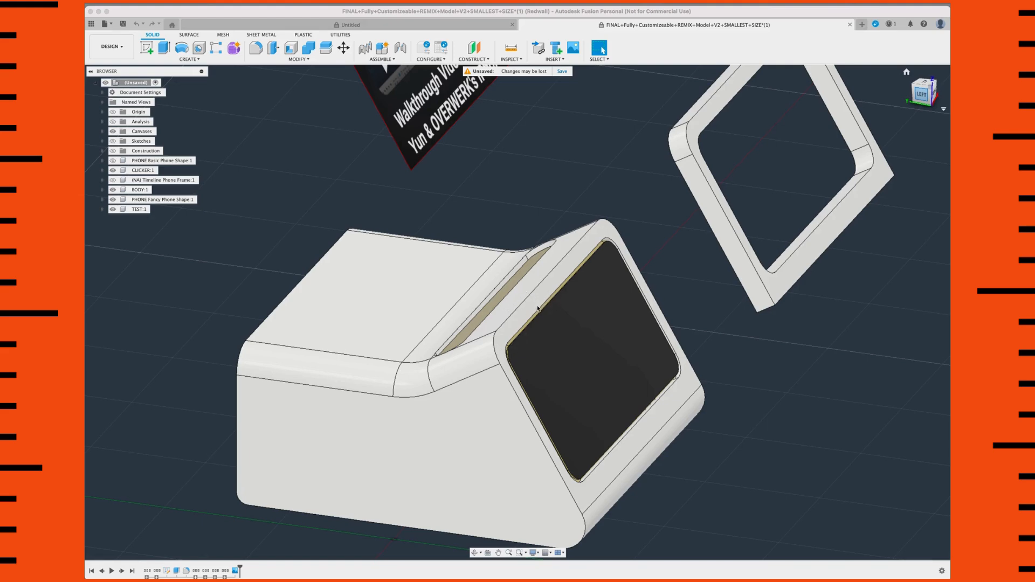
Step: Examine the dock body, its front screen opening and the elongated slot from several angles
click(802, 410)
scroll(776, 394, down, 3)
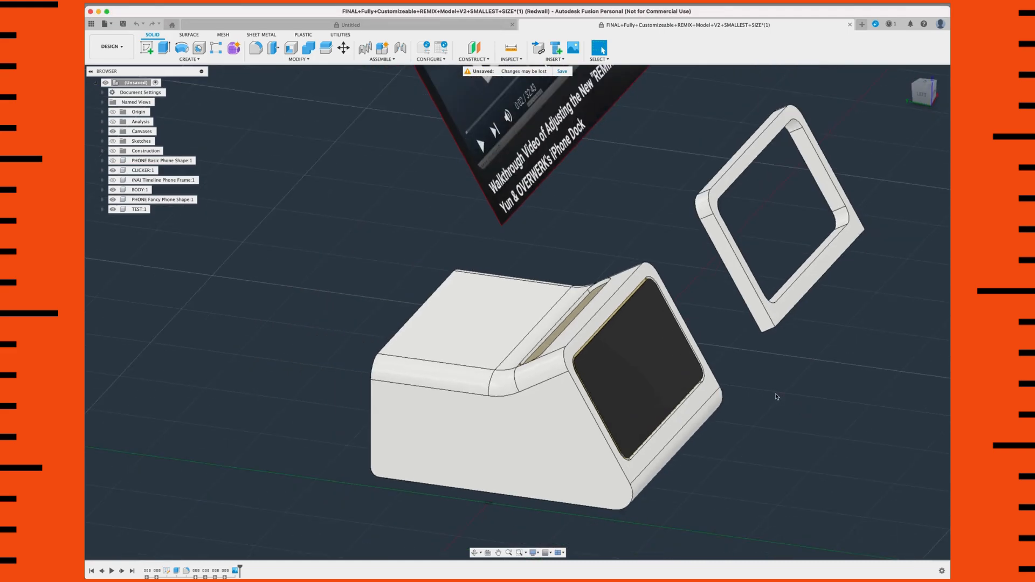
scroll(788, 399, down, 2)
shift+middle_drag(788, 399, 782, 409)
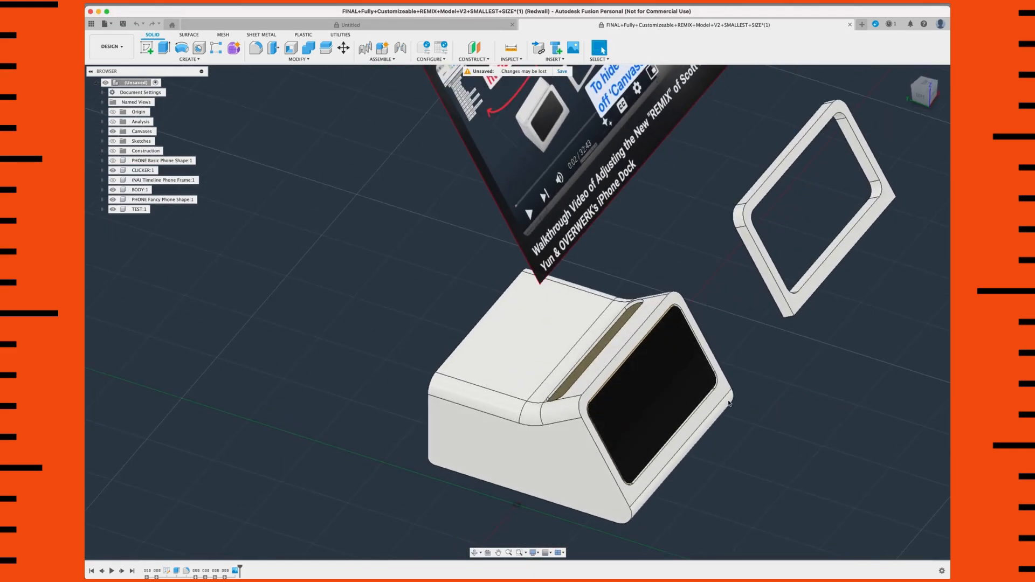
middle_drag(602, 295, 590, 290)
scroll(589, 290, up, 5)
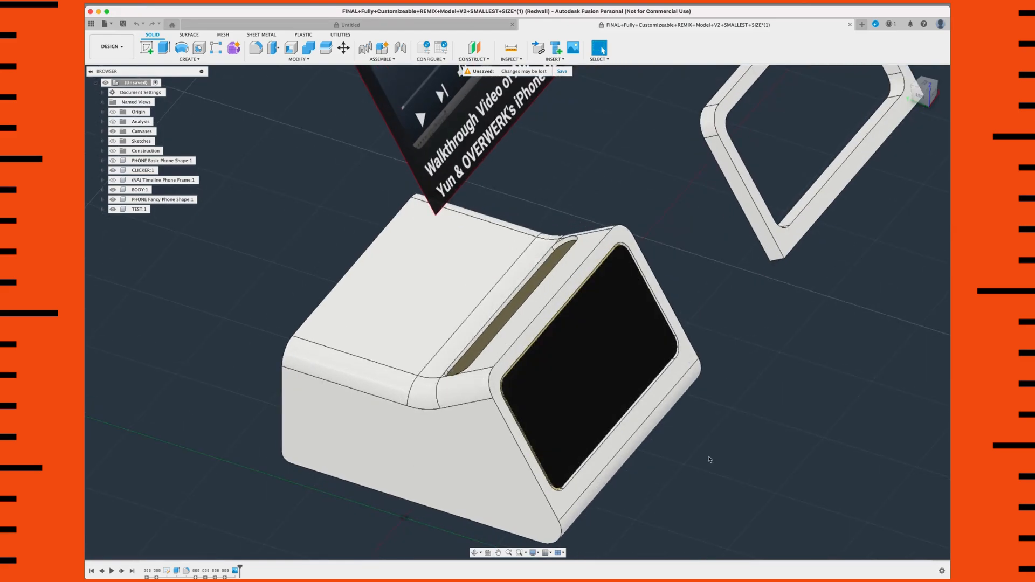
scroll(657, 374, down, 3)
shift+middle_drag(694, 405, 657, 389)
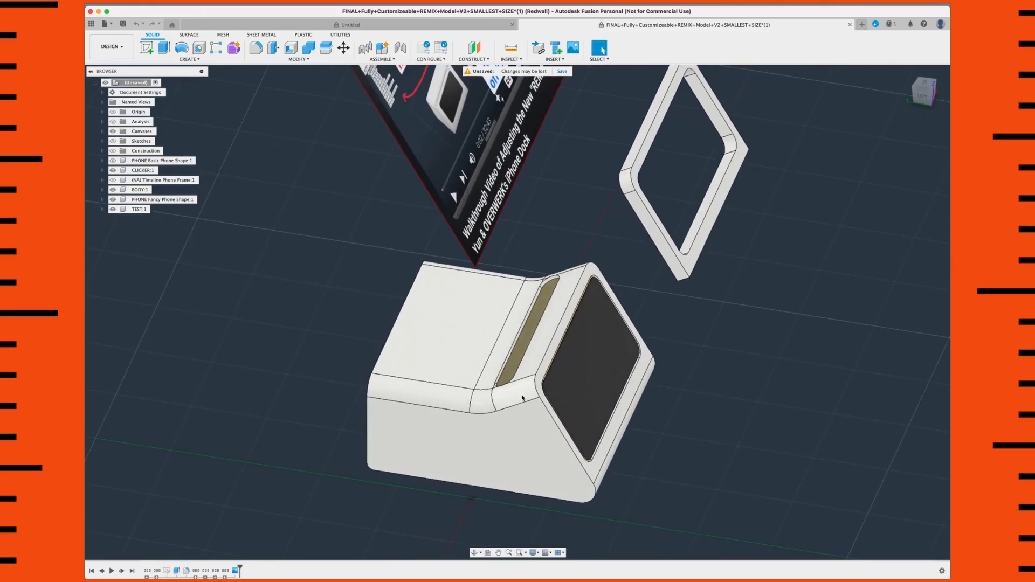
scroll(519, 389, up, 3)
shift+middle_drag(569, 370, 538, 372)
scroll(533, 364, up, 3)
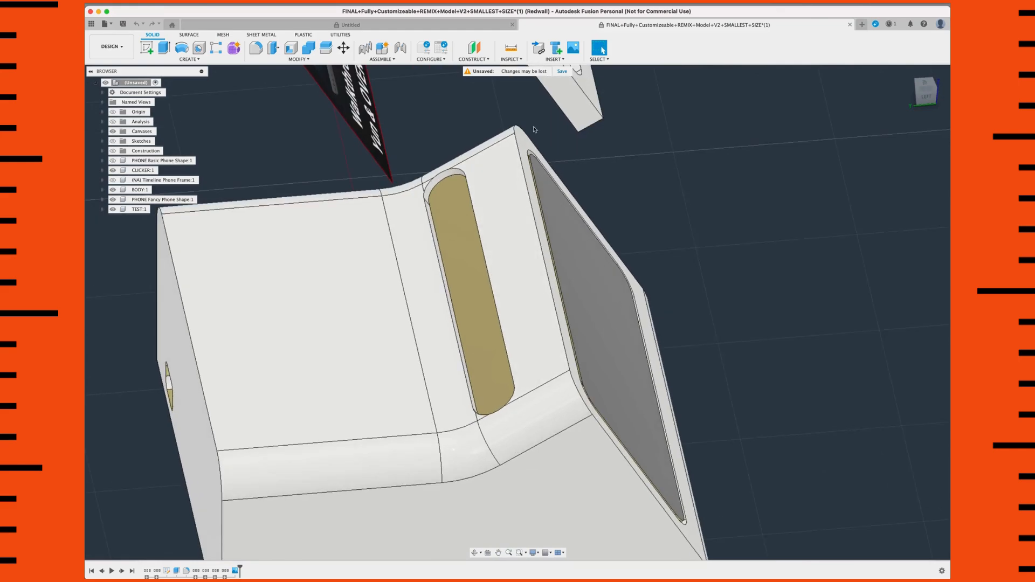
Step: Offset the flat face in front of the elongated slot and the two small corner faces behind it by -1 mm
click(491, 172)
scroll(472, 418, up, 3)
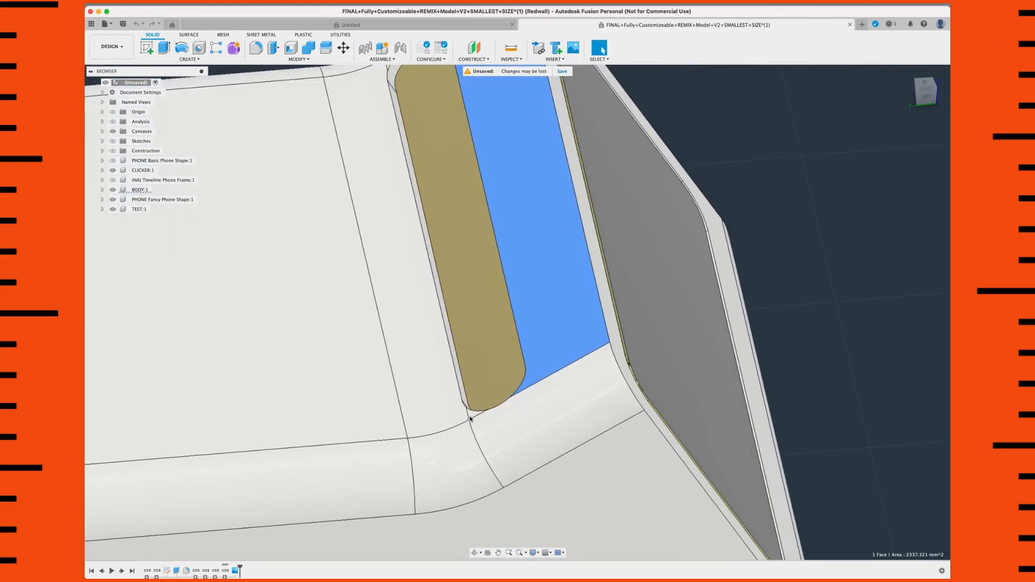
scroll(473, 418, up, 1)
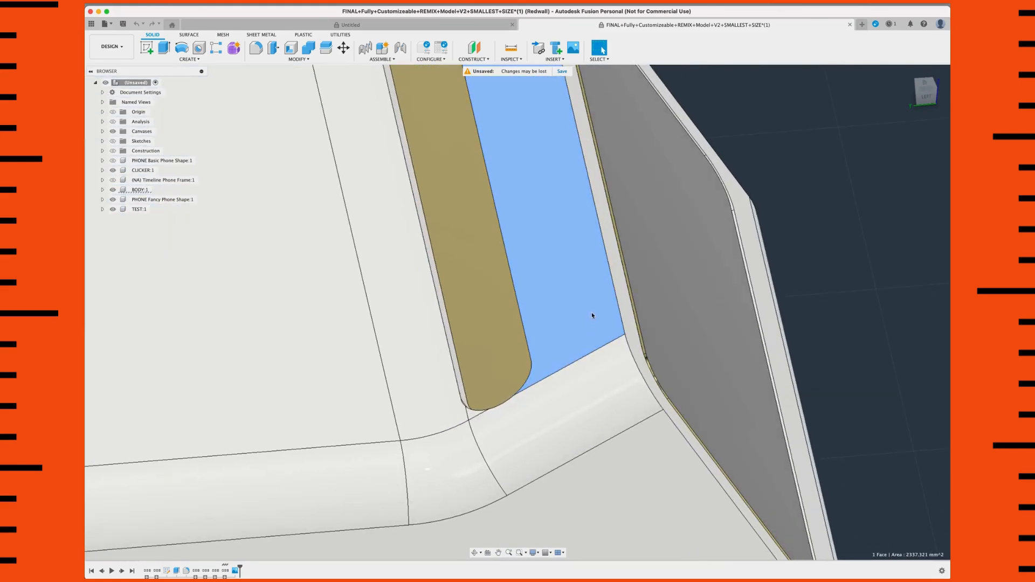
scroll(508, 393, down, 3)
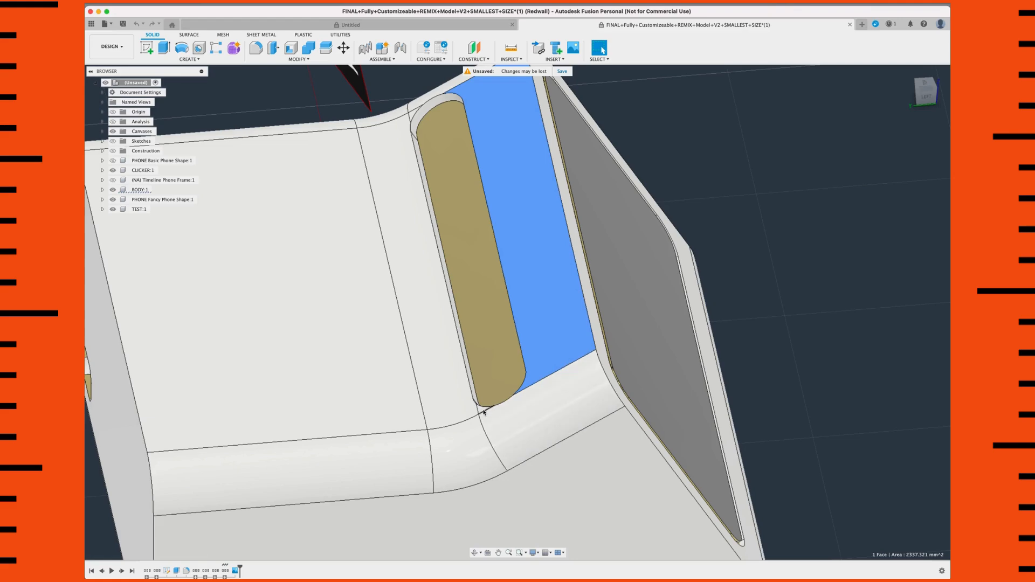
scroll(480, 409, up, 2)
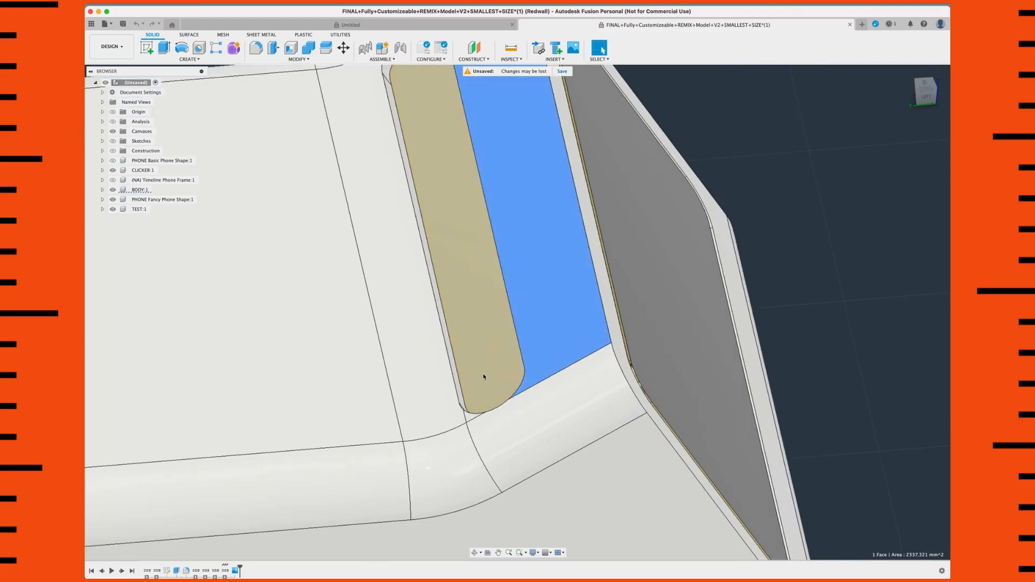
scroll(485, 377, up, 2)
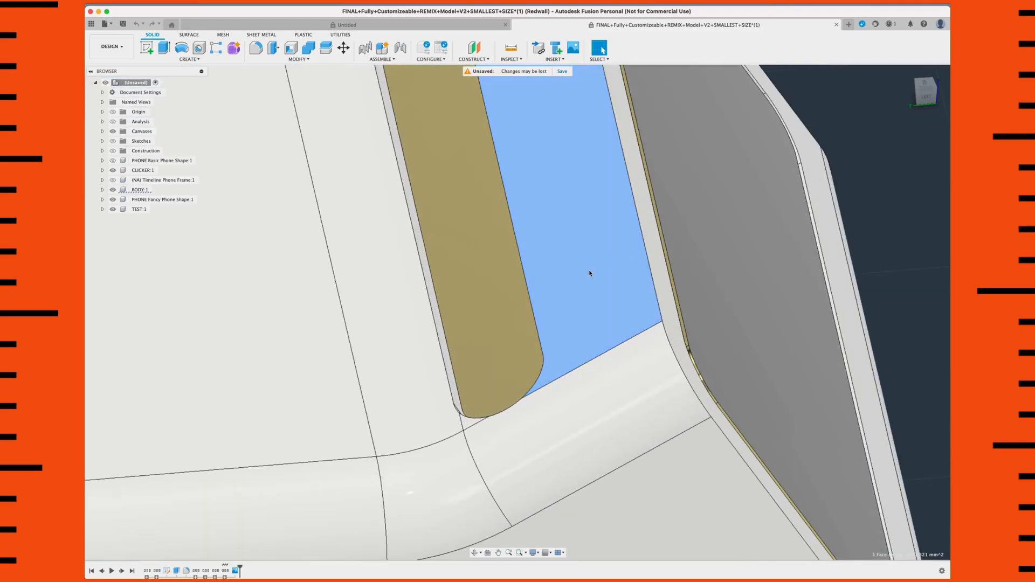
shift+click(467, 424)
scroll(393, 177, down, 3)
middle_drag(397, 178, 538, 480)
scroll(516, 337, up, 2)
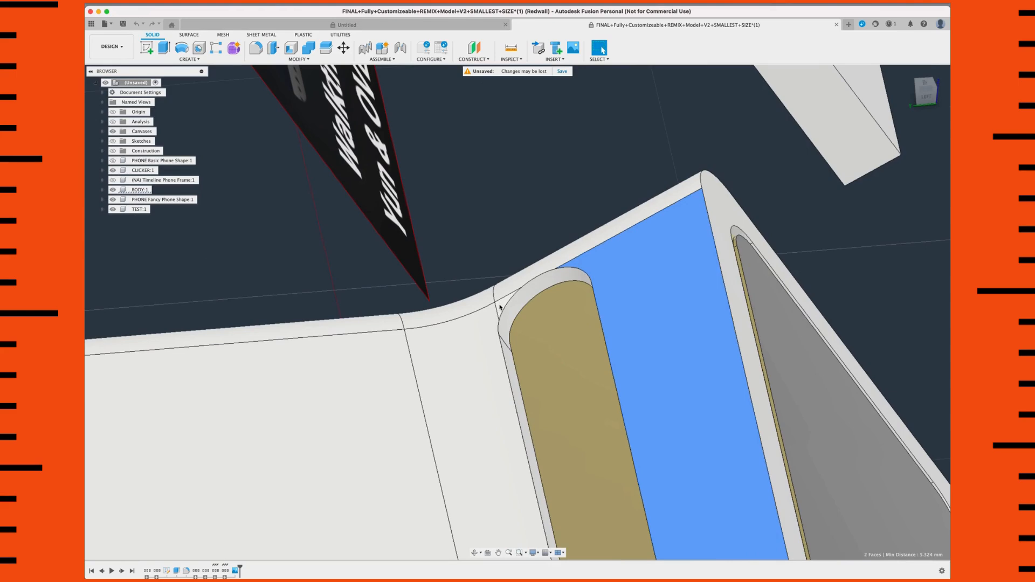
shift+click(499, 307)
scroll(612, 353, down, 4)
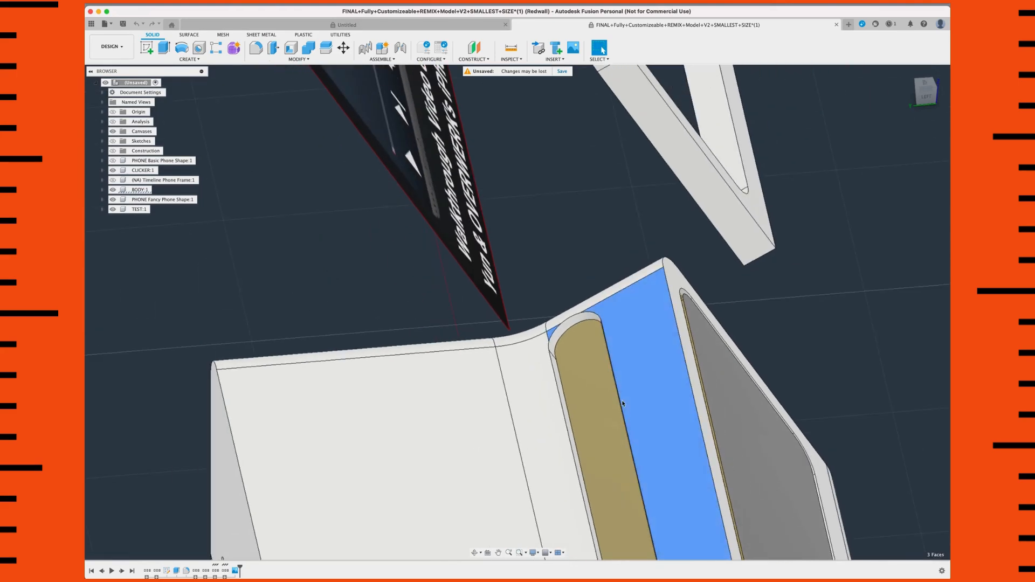
middle_drag(620, 401, 517, 277)
scroll(517, 277, down, 3)
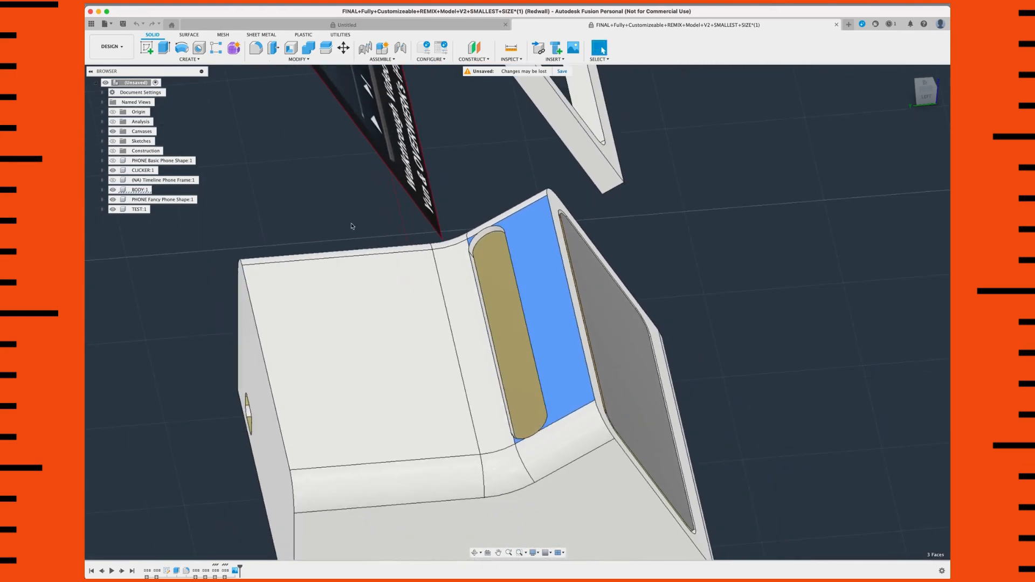
click(278, 60)
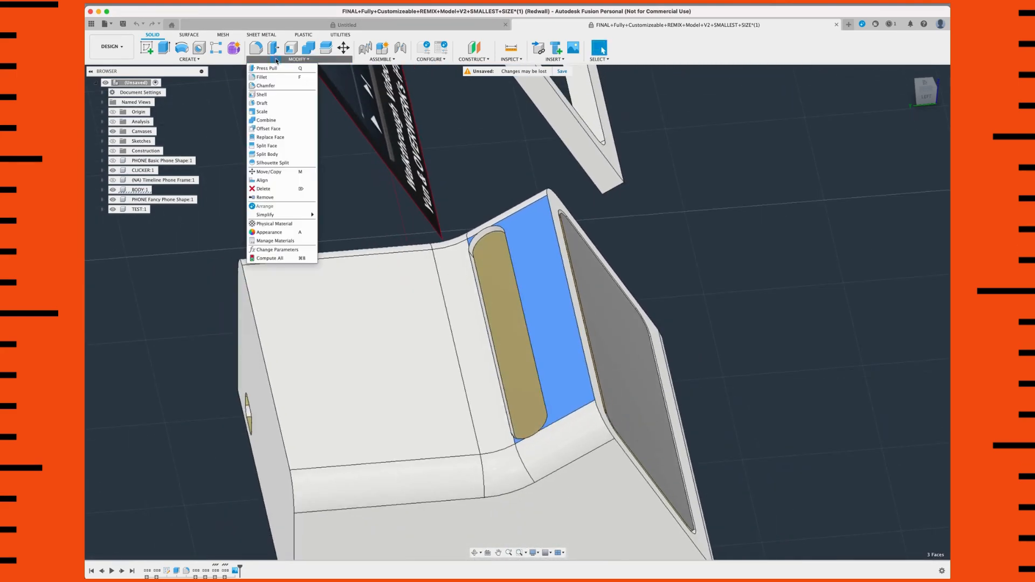
click(268, 129)
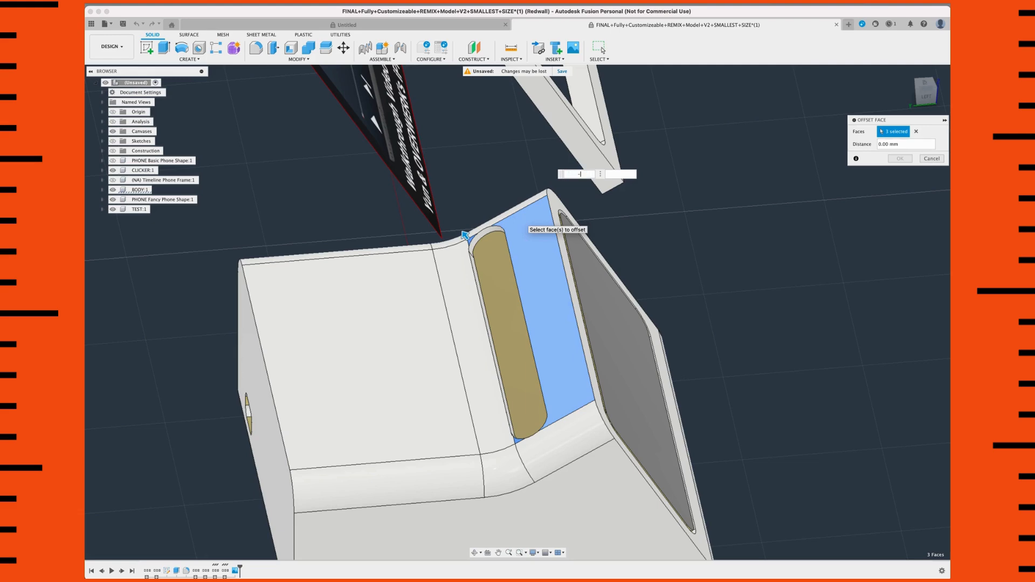
text(1)
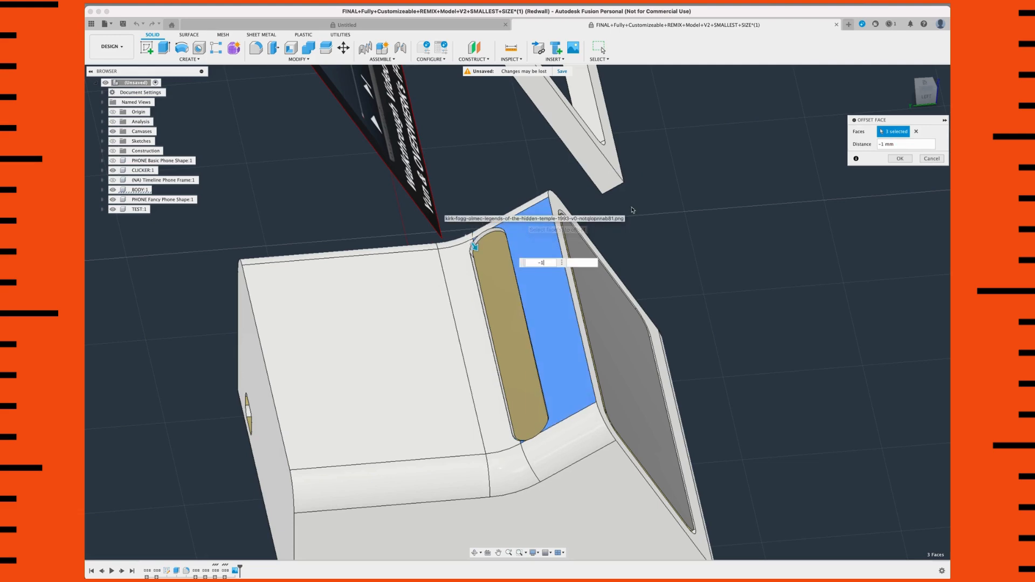
Step: Try offset distances of -3 mm and -2.5 mm on the faces around the slot, and cancel the offset
shift+middle_drag(474, 246, 642, 251)
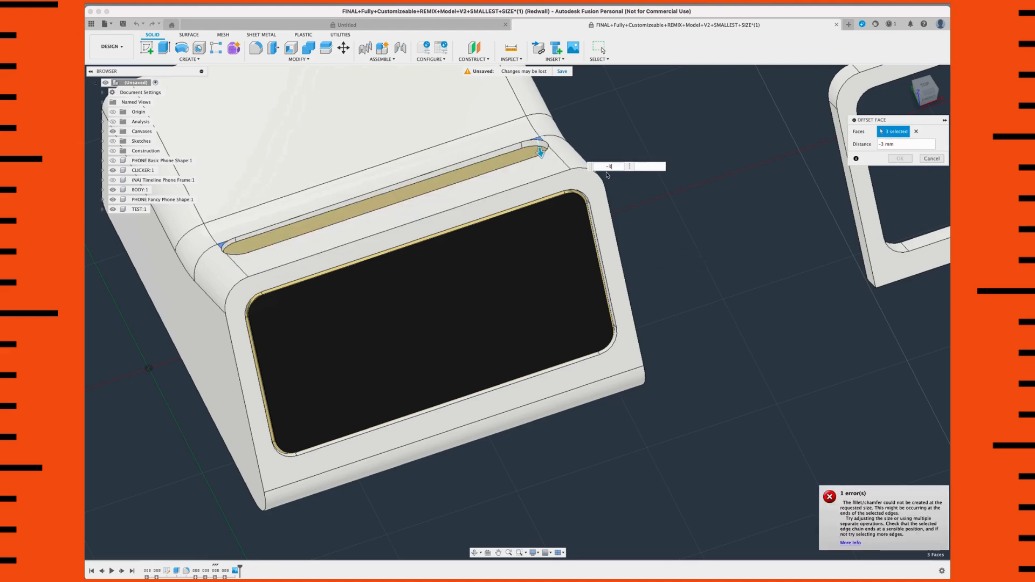
text(2.5)
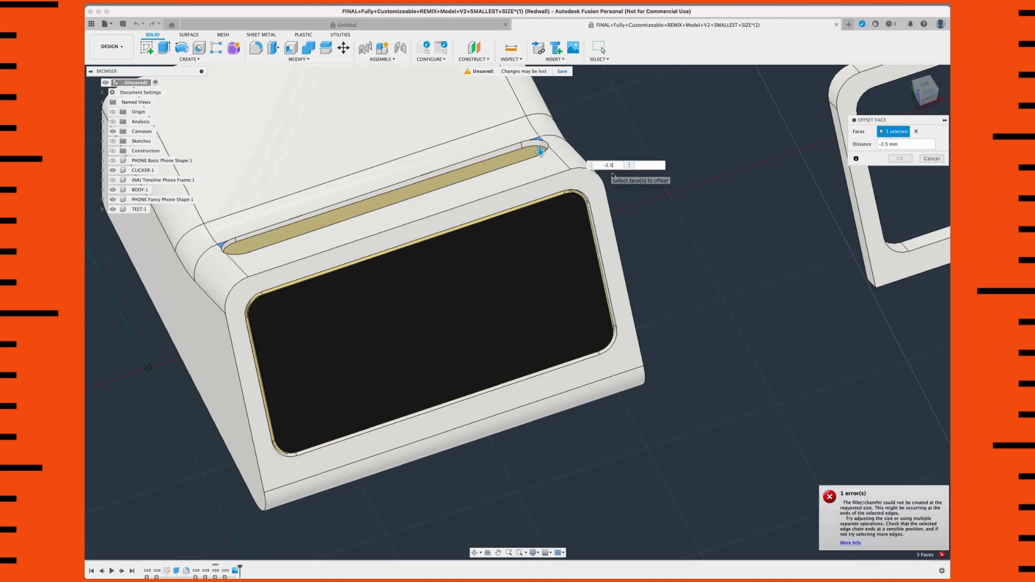
drag(620, 165, 598, 166)
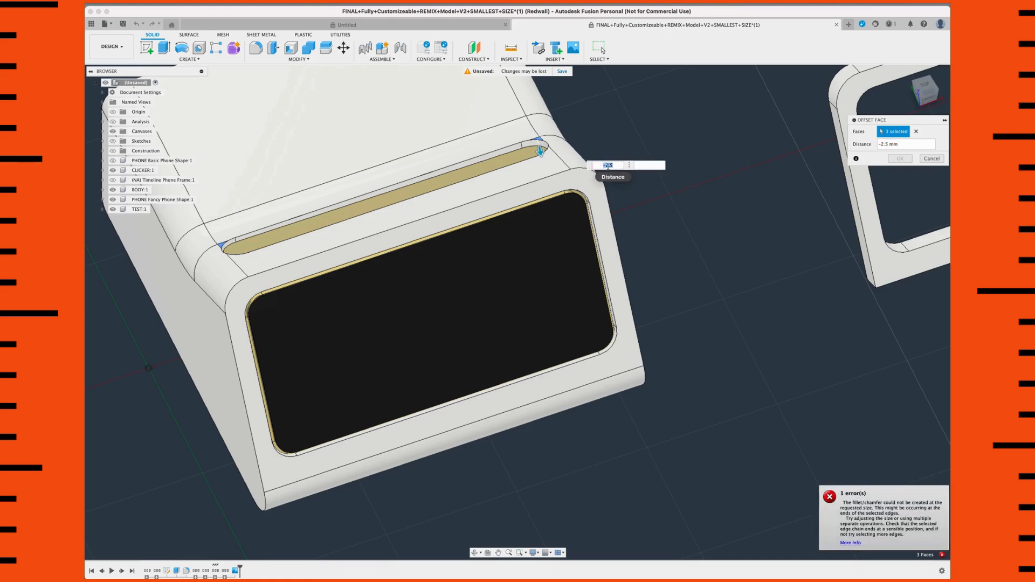
click(933, 159)
Step: Hide the reference canvases so that only the model parts are displayed
scroll(649, 262, down, 2)
scroll(649, 261, down, 2)
middle_drag(744, 318, 809, 342)
scroll(590, 153, down, 1)
middle_drag(592, 187, 573, 239)
click(114, 131)
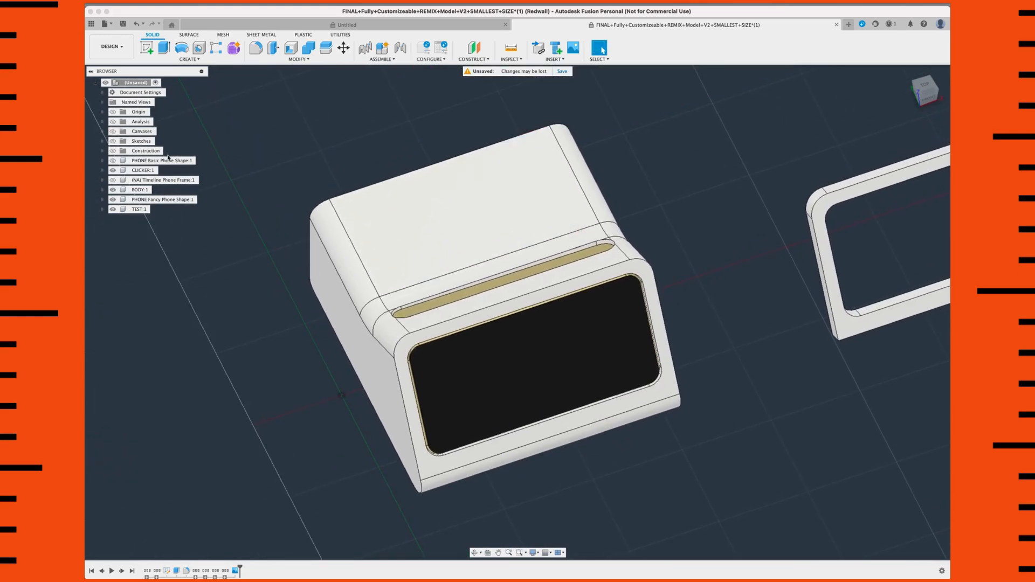
Step: Check the radii of the three rounded faces along the body's upper side edge and of the curved face behind the slot
scroll(261, 183, down, 2)
shift+middle_drag(438, 224, 537, 261)
scroll(661, 310, up, 3)
middle_drag(607, 287, 418, 169)
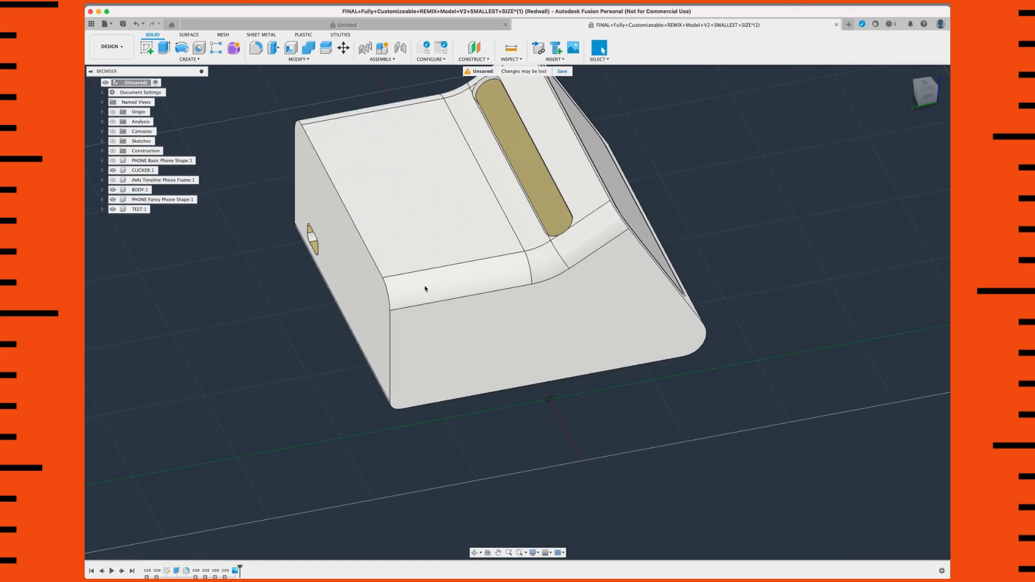
click(447, 282)
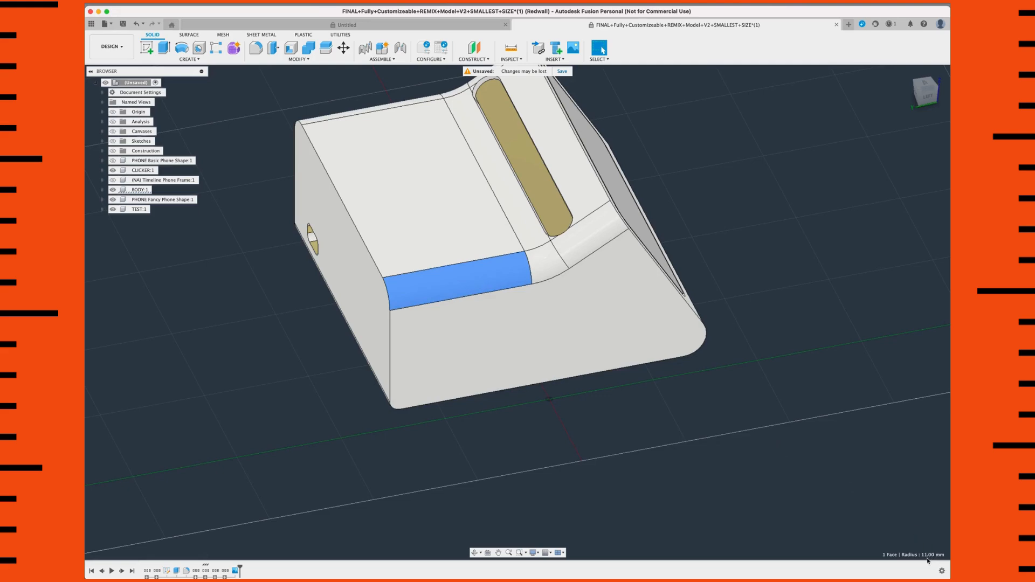
click(539, 263)
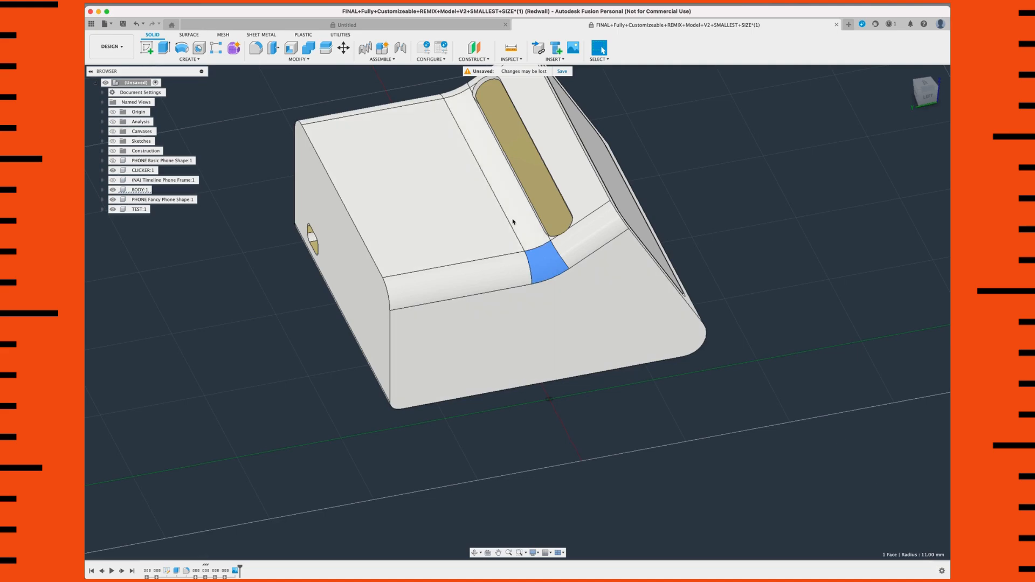
click(570, 240)
scroll(572, 247, up, 3)
scroll(572, 248, down, 3)
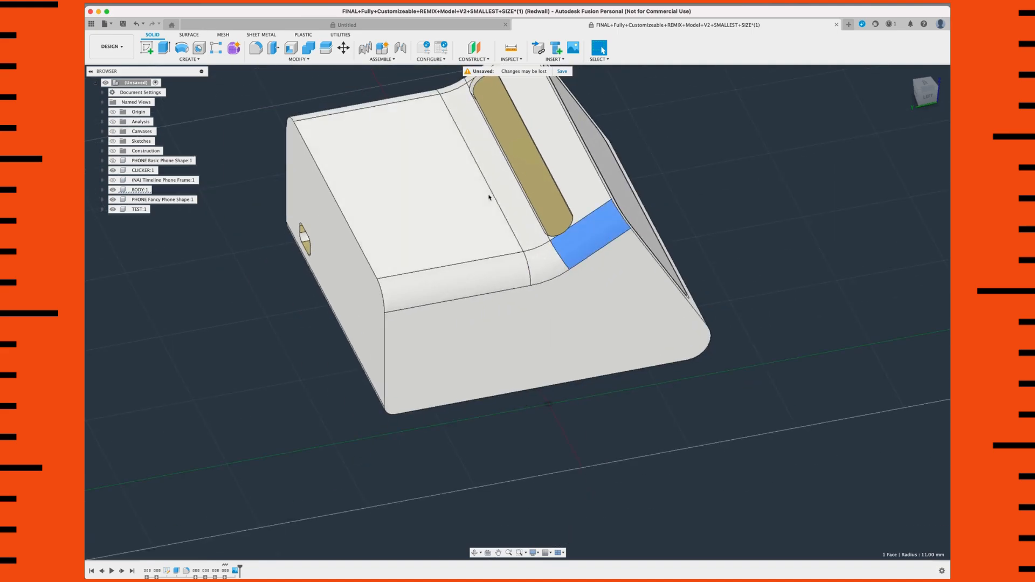
click(503, 189)
middle_drag(491, 198, 525, 280)
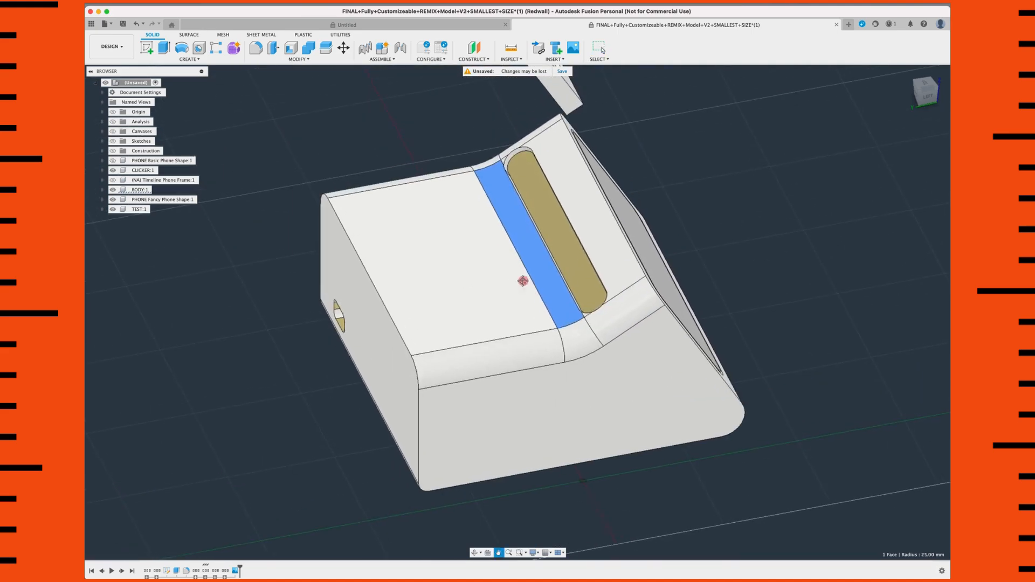
Step: Delete the seven fillet faces: three along each upper side edge and the curved transition behind the slot
click(617, 325)
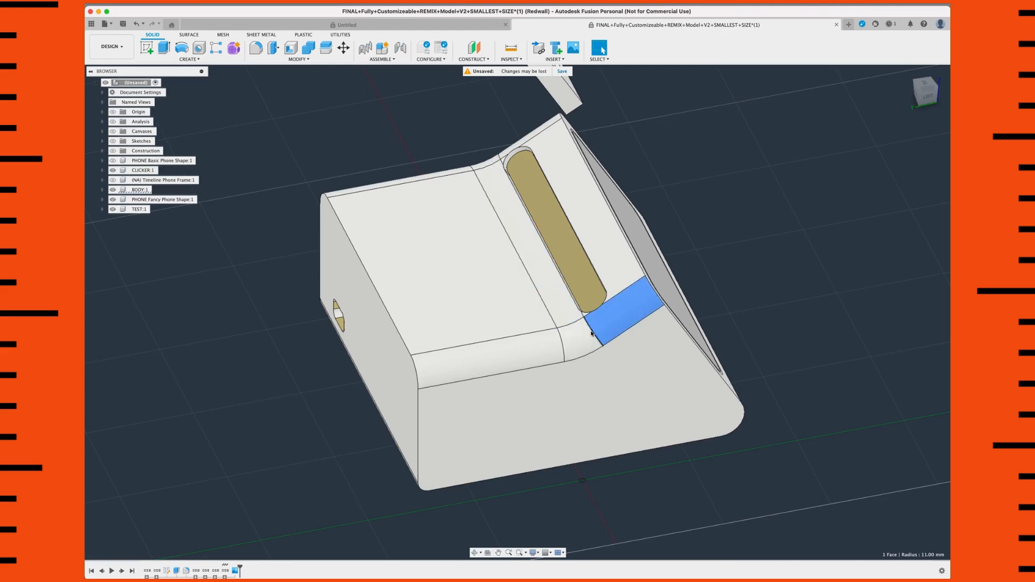
scroll(544, 325, up, 2)
scroll(522, 328, down, 2)
shift+middle_drag(481, 296, 467, 323)
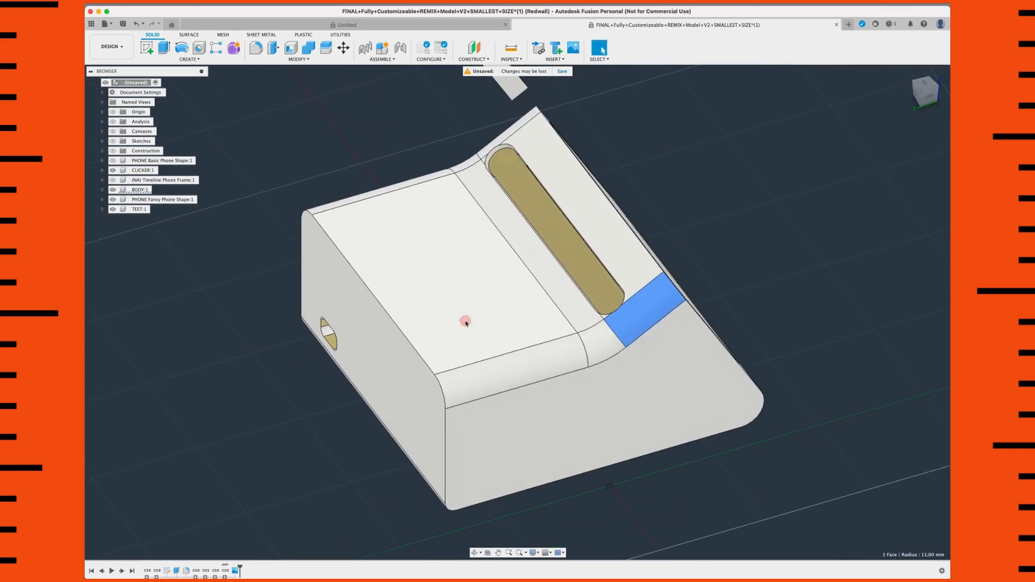
shift+click(598, 343)
shift+click(565, 358)
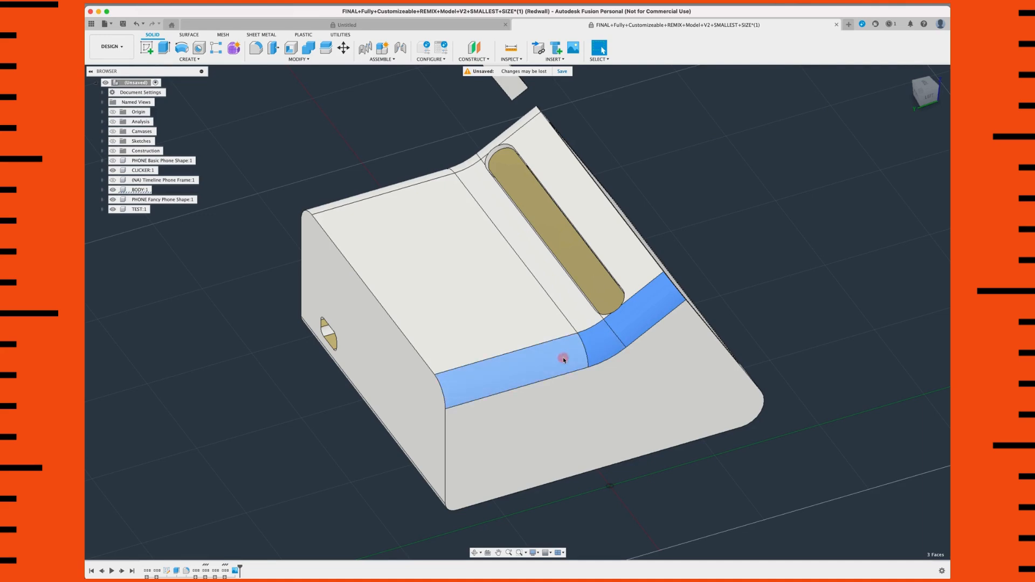
shift+click(558, 289)
shift+middle_drag(483, 308, 320, 392)
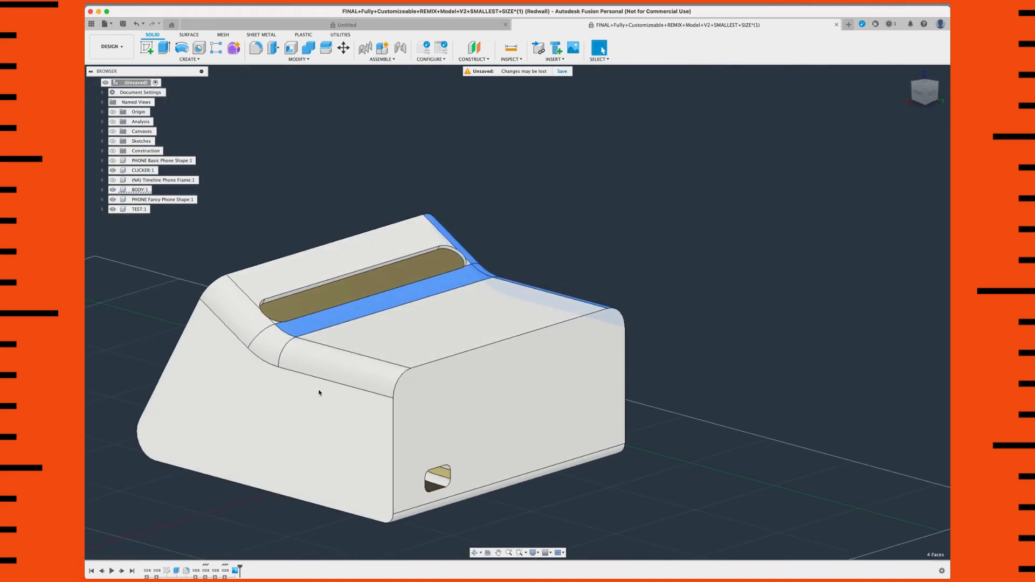
shift+click(318, 365)
shift+click(270, 342)
shift+click(245, 322)
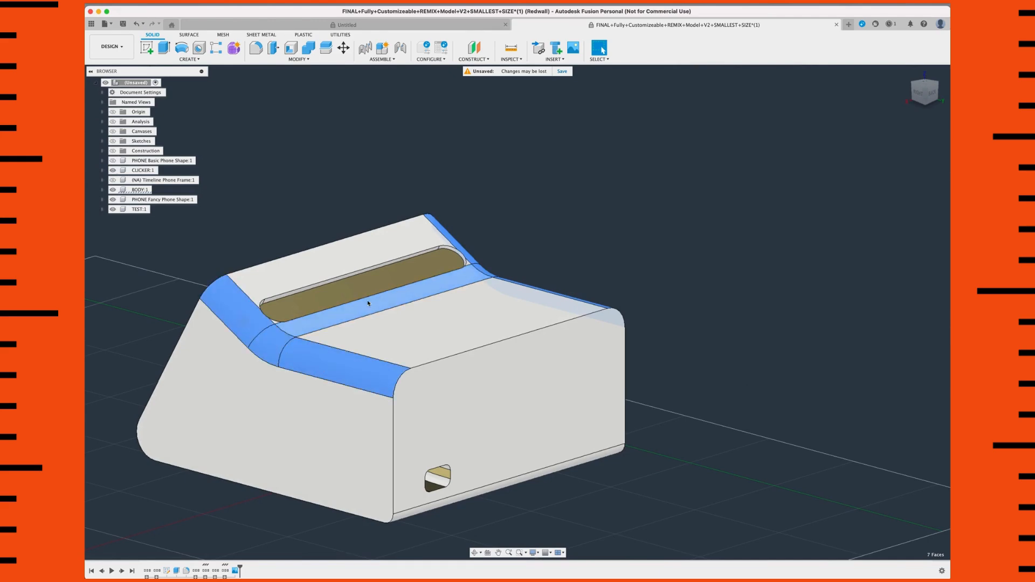
shift+middle_drag(439, 294, 416, 320)
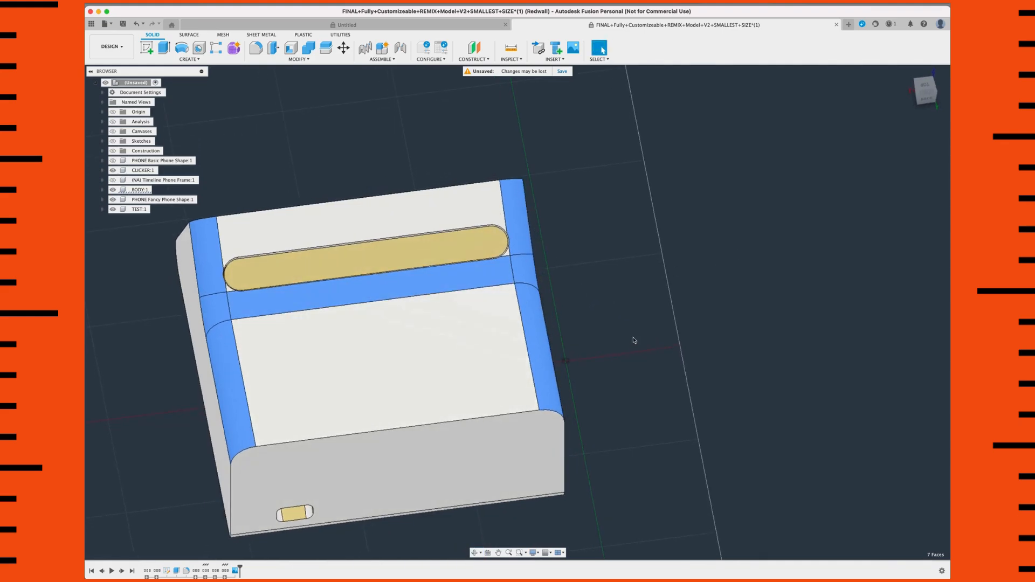
key(Delete)
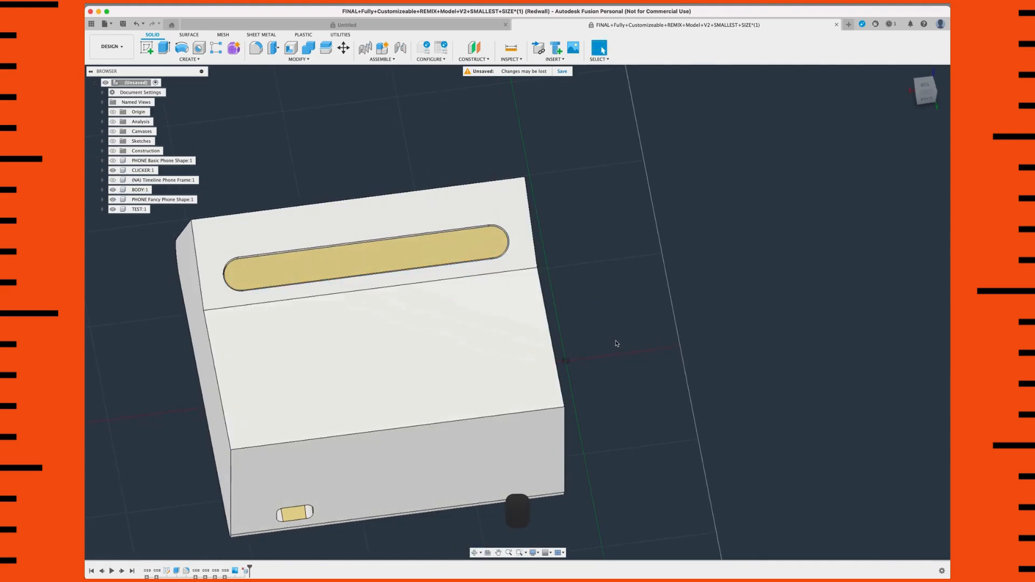
Step: Offset the body's angled face around the slot inward by -3 mm
scroll(617, 344, down, 3)
shift+middle_drag(578, 356, 671, 324)
click(671, 324)
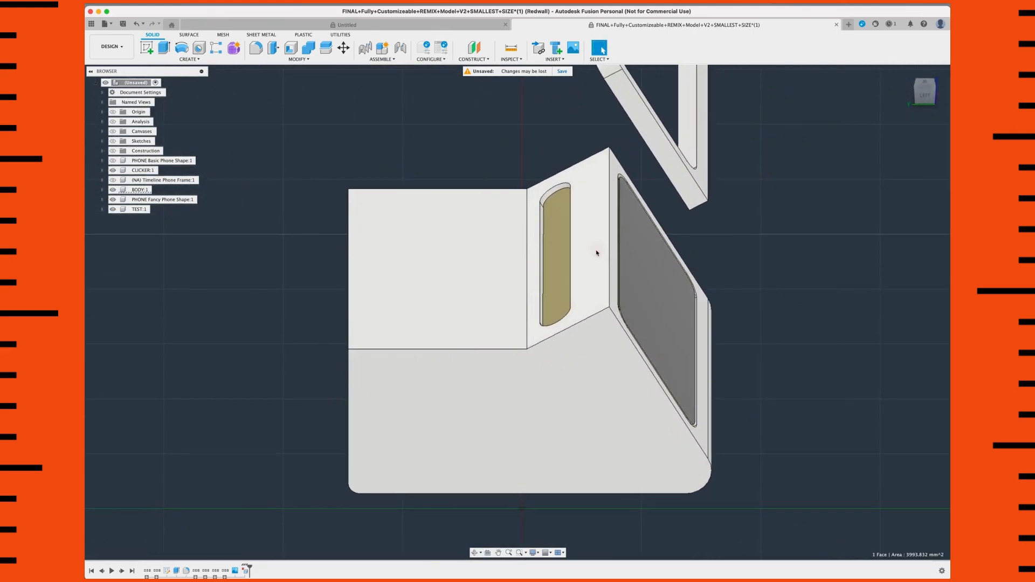
middle_drag(558, 260, 505, 256)
click(271, 60)
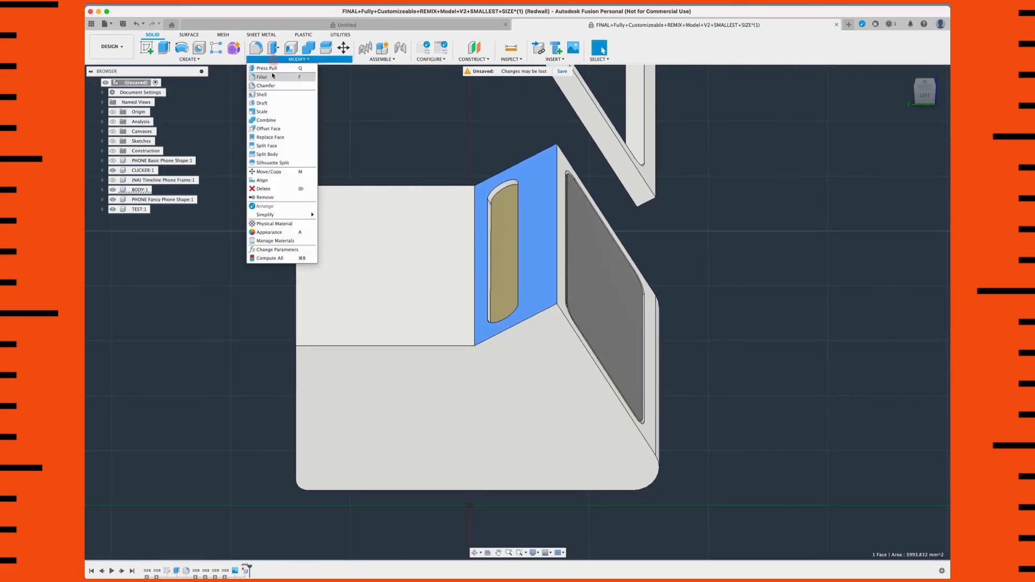
click(268, 129)
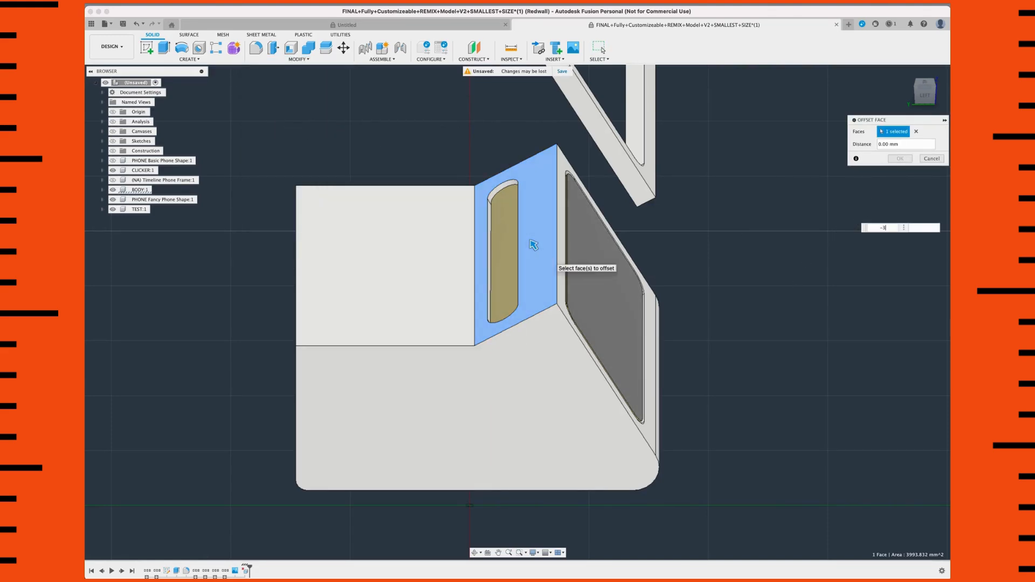
shift+middle_drag(703, 312, 617, 307)
middle_drag(408, 240, 449, 307)
shift+middle_drag(476, 272, 487, 272)
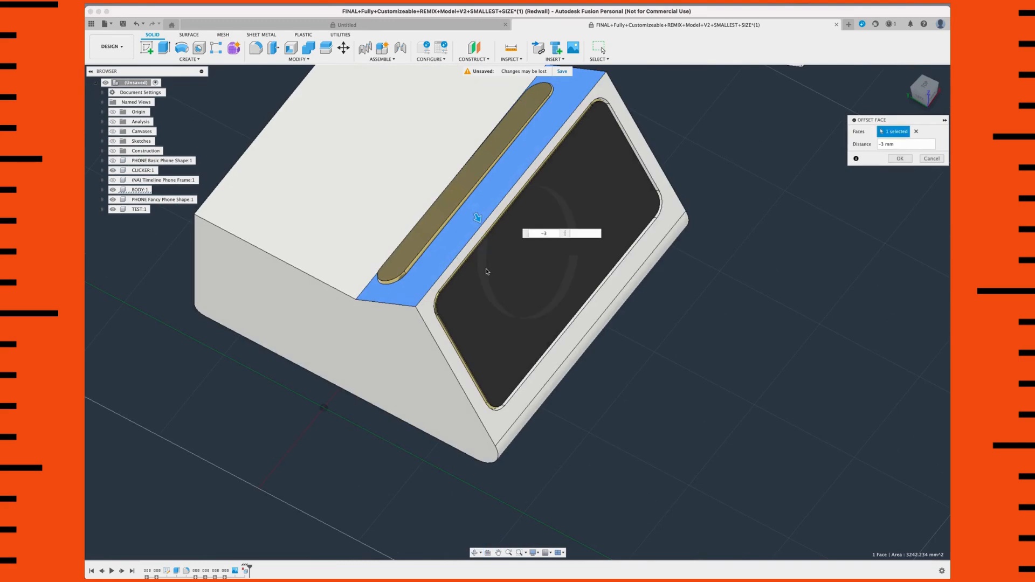
key(Return)
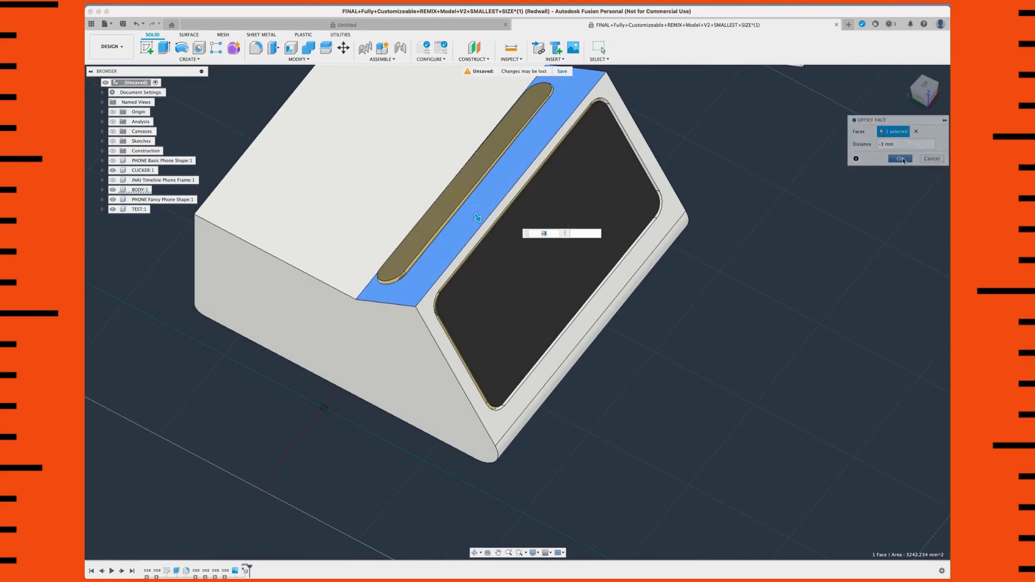
Step: Hide the BODY and PHONE Fancy Phone Shape components to expose the clicker part
scroll(435, 196, down, 2)
middle_drag(410, 174, 420, 186)
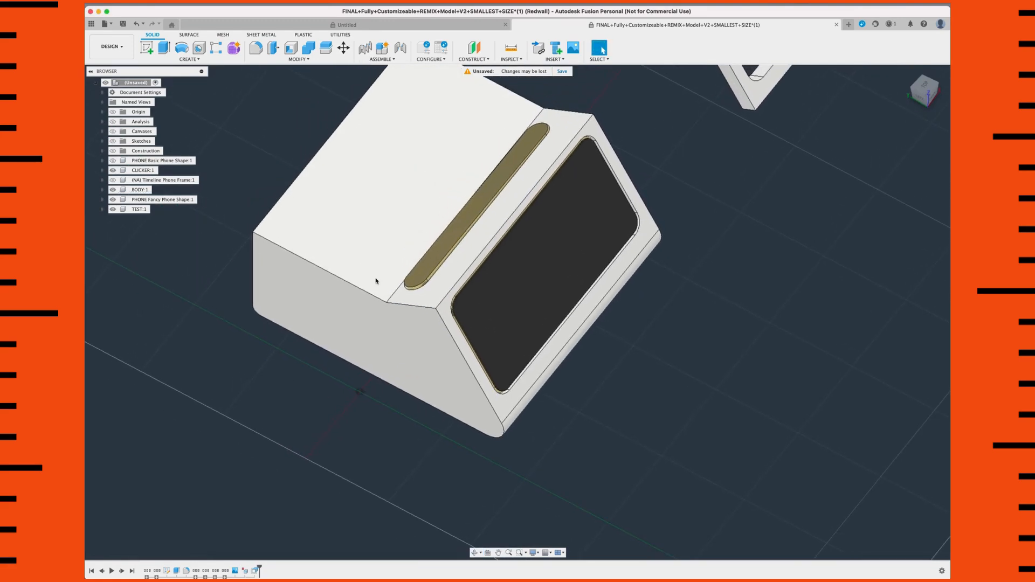
scroll(300, 318, up, 1)
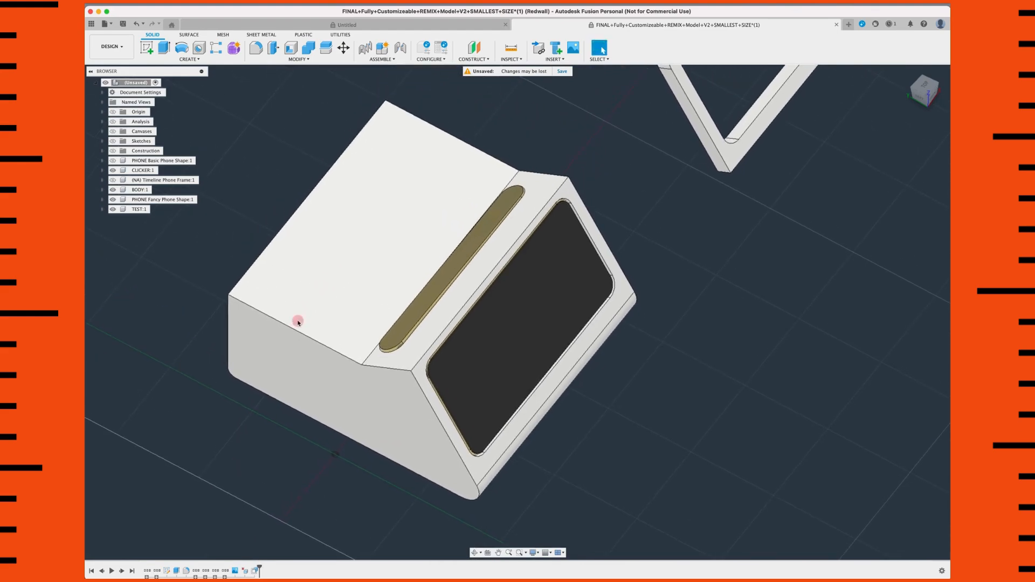
scroll(472, 251, up, 2)
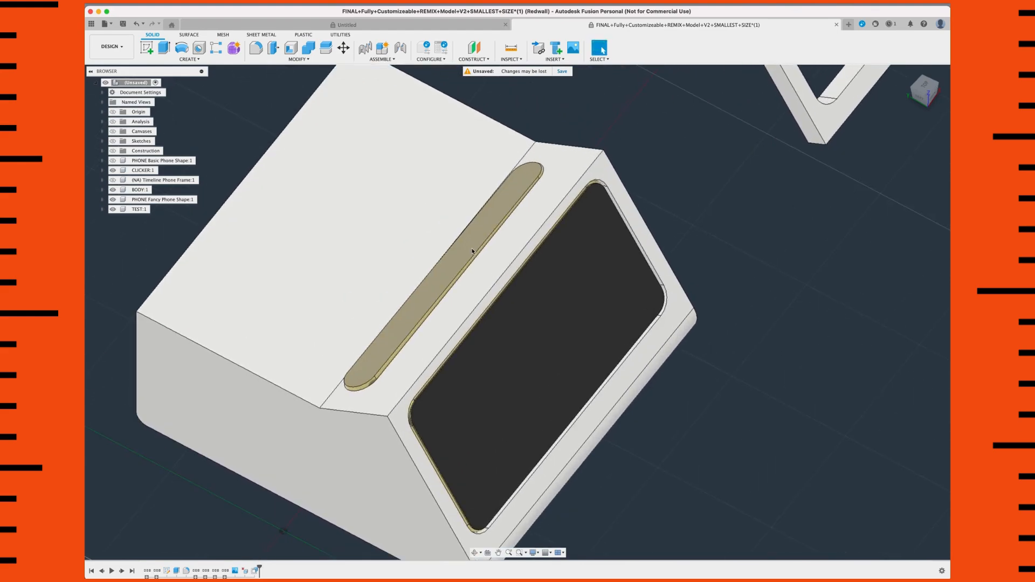
click(488, 218)
shift+middle_drag(488, 218, 500, 208)
scroll(269, 256, down, 2)
scroll(367, 279, up, 2)
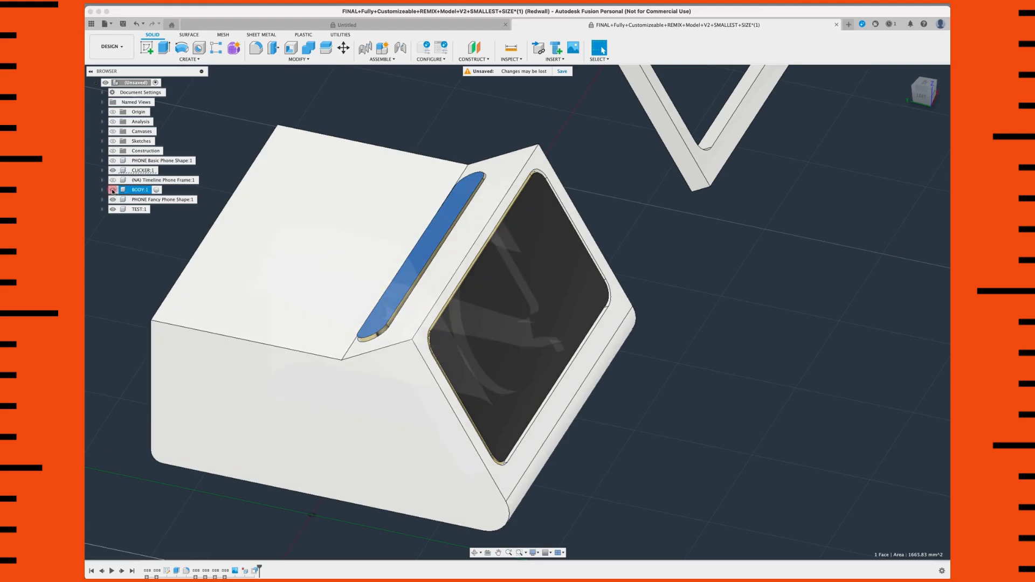
click(113, 190)
scroll(458, 328, up, 3)
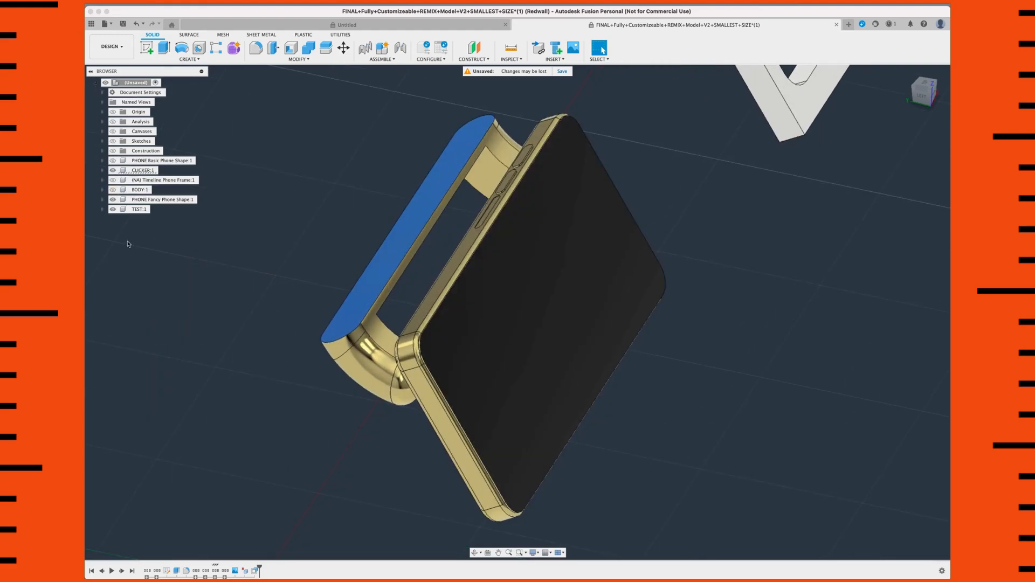
click(113, 199)
shift+middle_drag(421, 335, 416, 282)
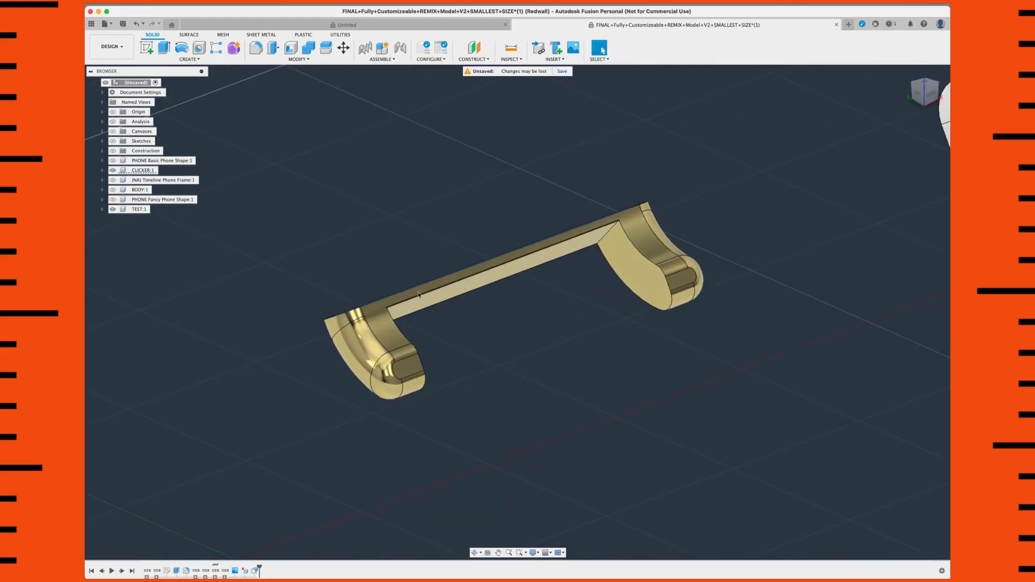
Step: Try to offset the clicker's flat outer face by -3 mm
shift+middle_drag(358, 215, 427, 231)
click(423, 211)
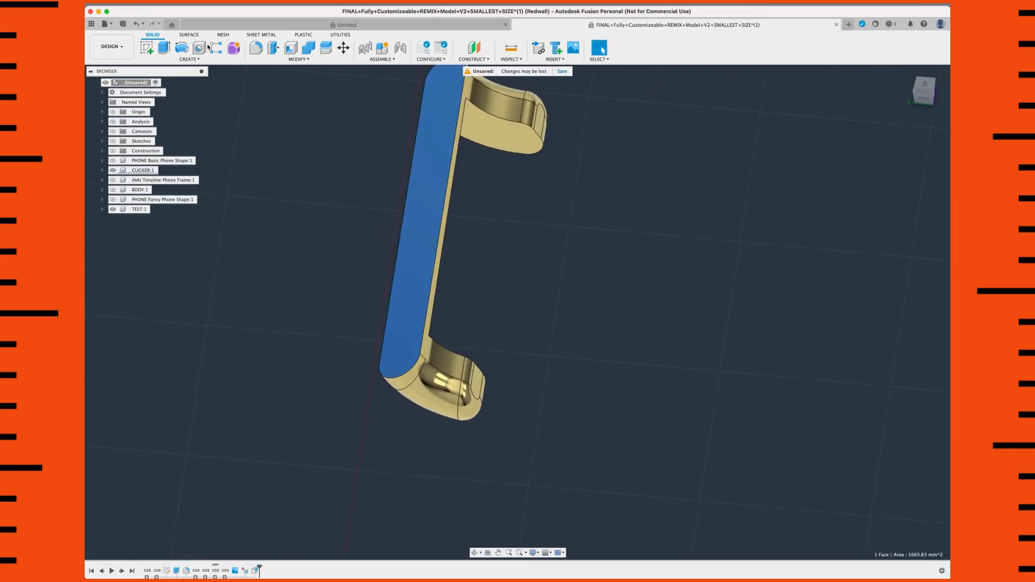
click(299, 59)
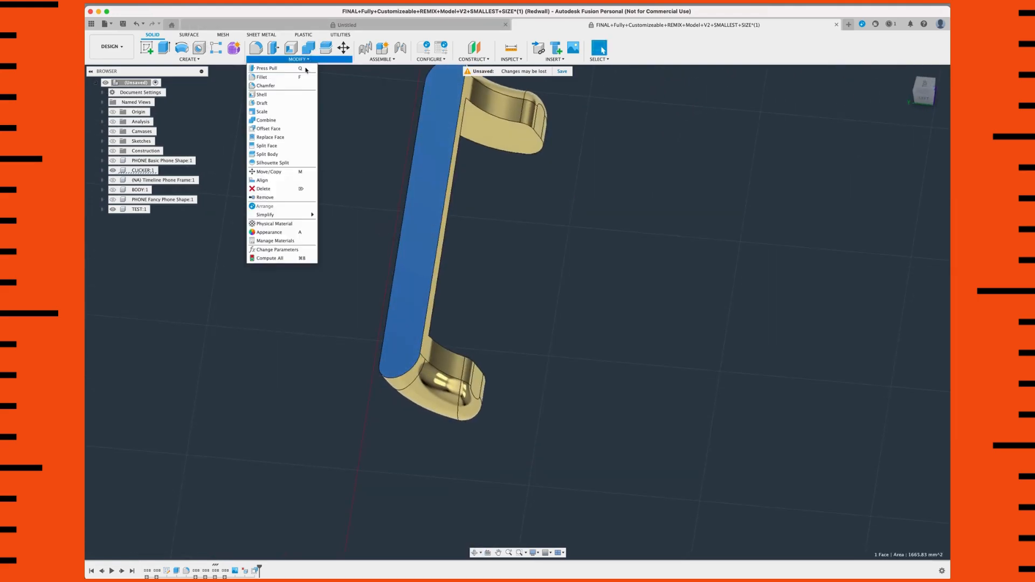
click(277, 129)
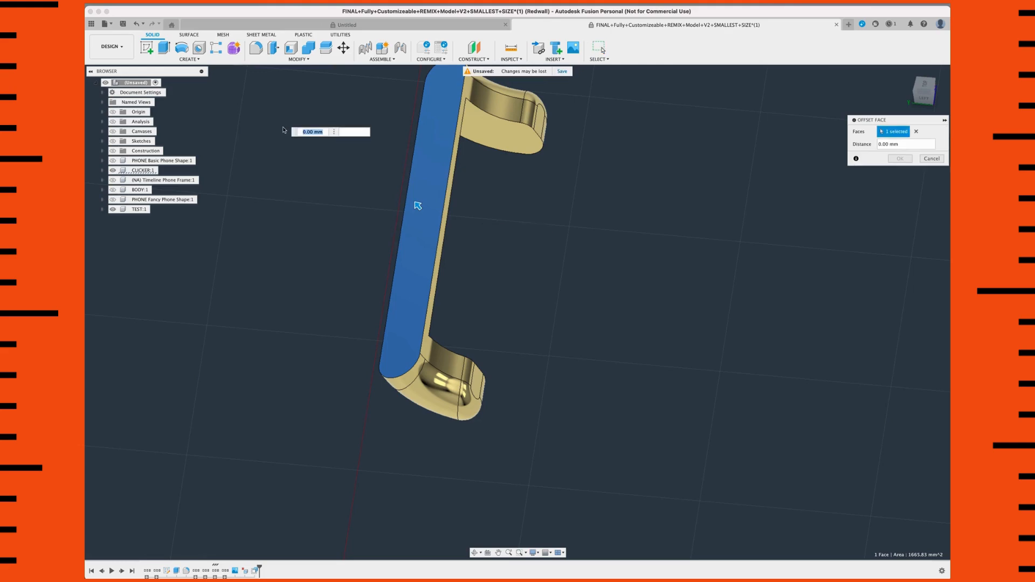
text(-3)
key(Return)
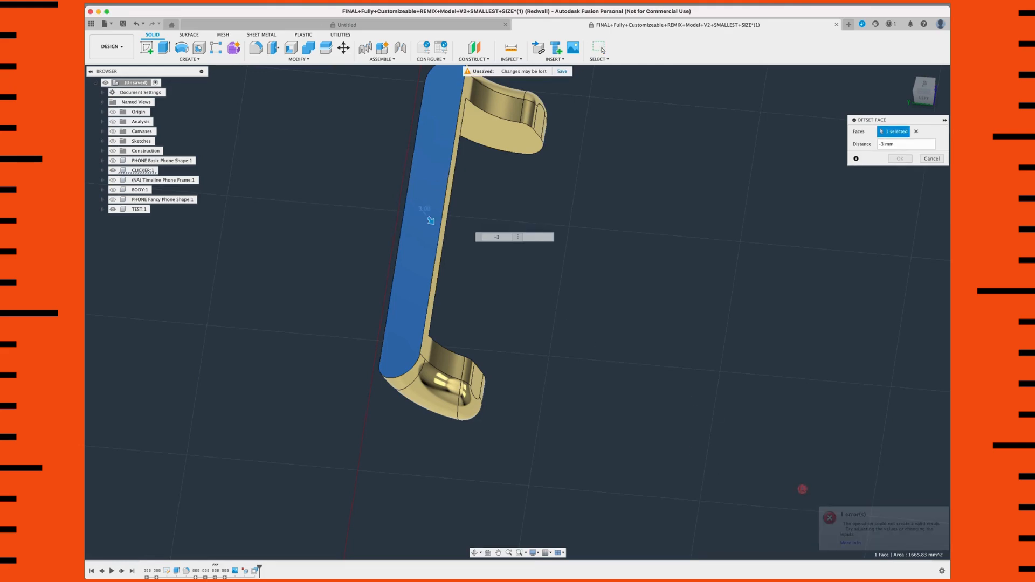
Step: Try a -2 mm offset on the clicker's outer face with the BODY component displayed, and cancel the offset
shift+middle_drag(787, 471, 178, 187)
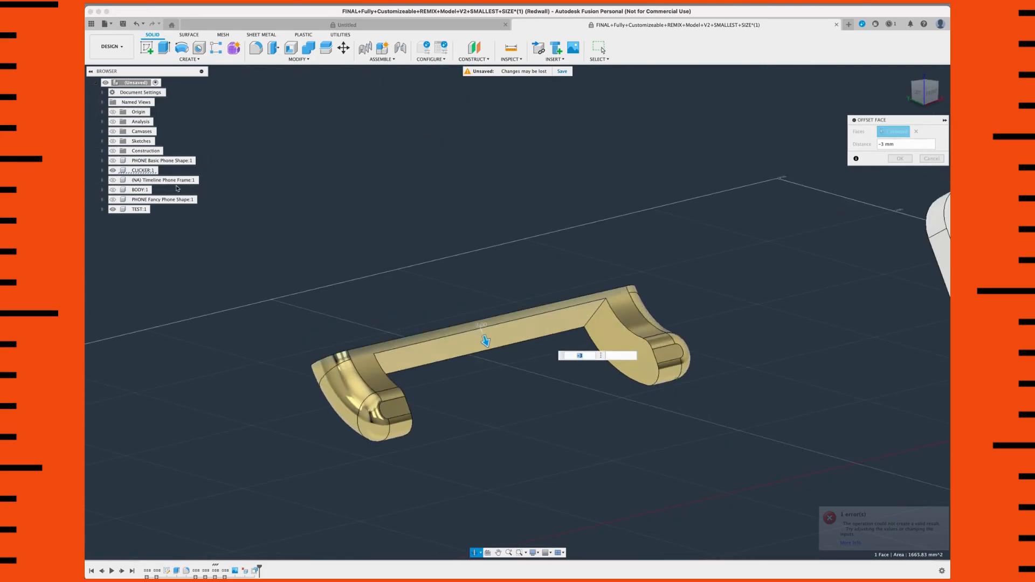
click(112, 191)
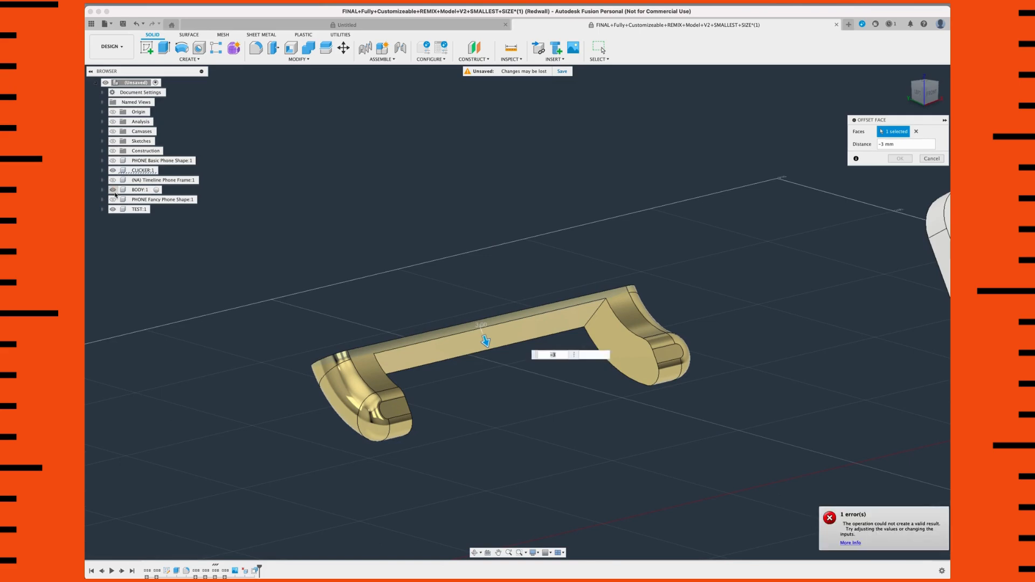
shift+middle_drag(352, 342, 548, 318)
scroll(555, 325, down, 2)
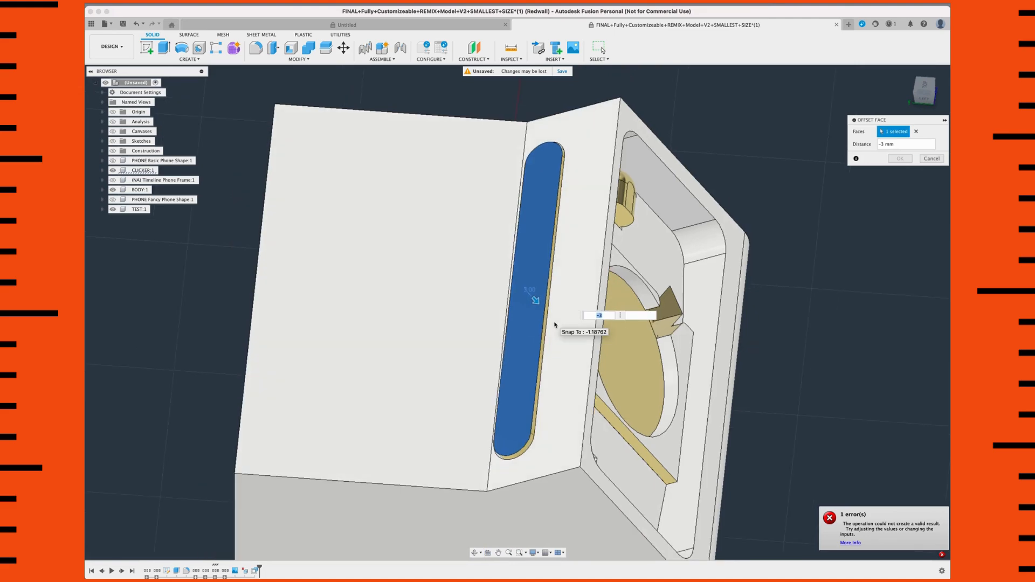
text(-2)
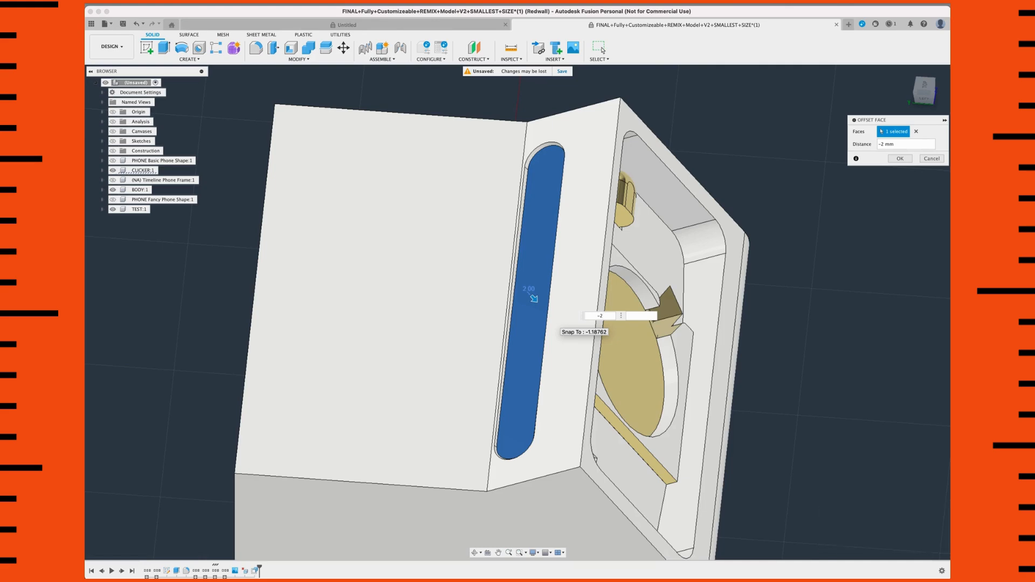
shift+middle_drag(585, 322, 533, 316)
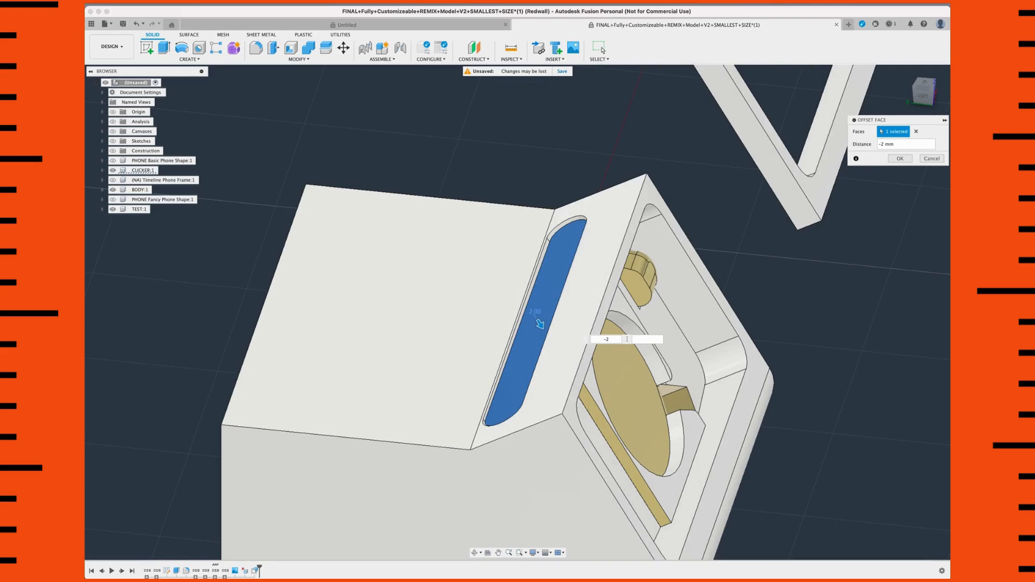
click(935, 159)
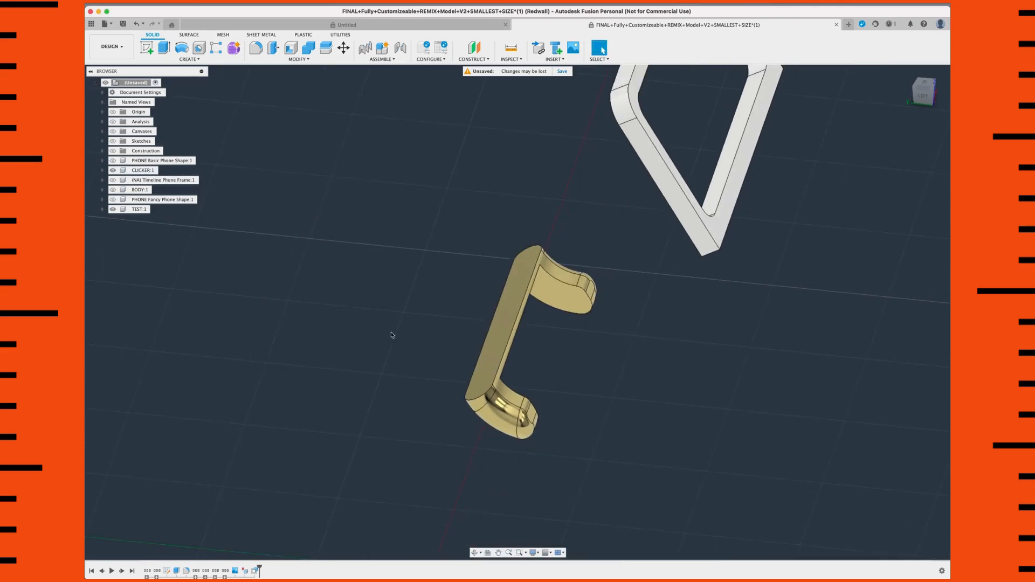
Step: Show the BODY component again and hide the existing Section1 cut while starting a new section analysis
scroll(392, 334, down, 2)
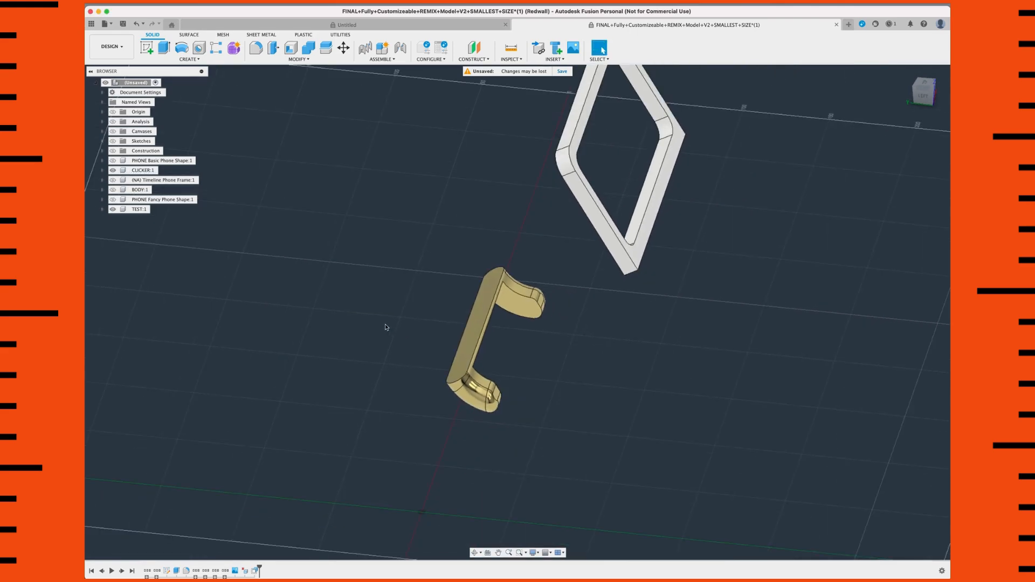
click(113, 189)
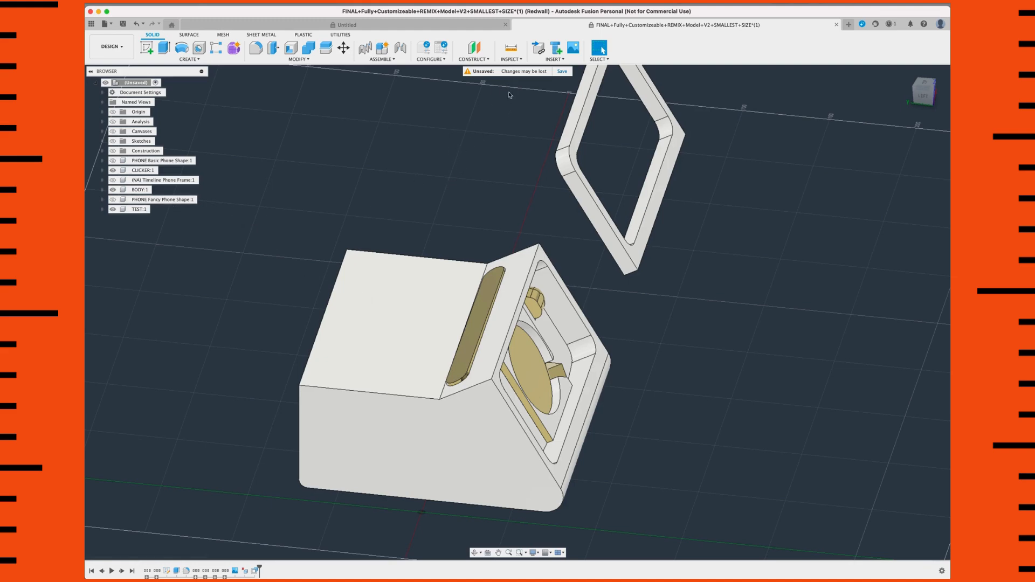
click(509, 59)
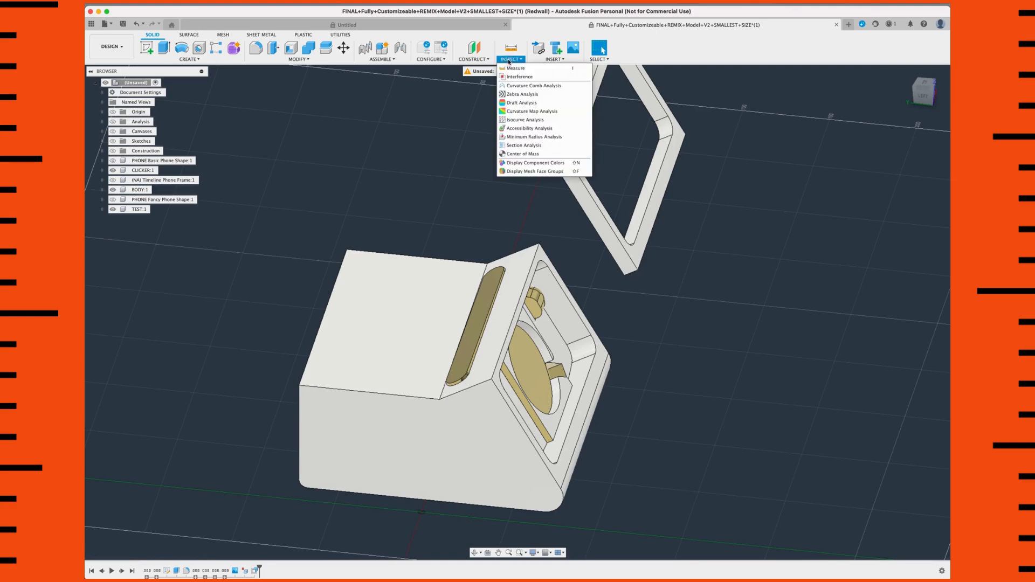
click(528, 146)
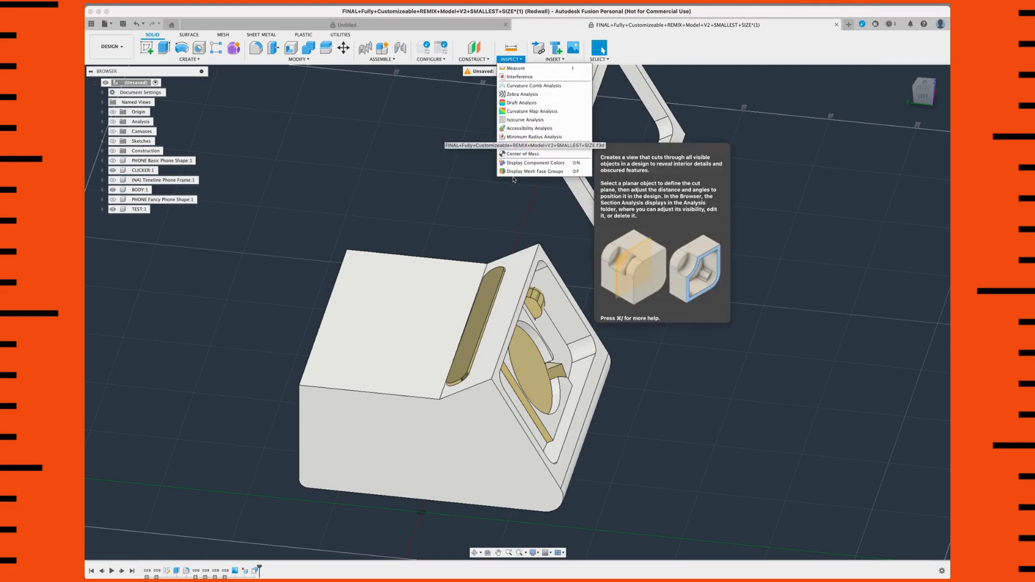
scroll(430, 370, down, 2)
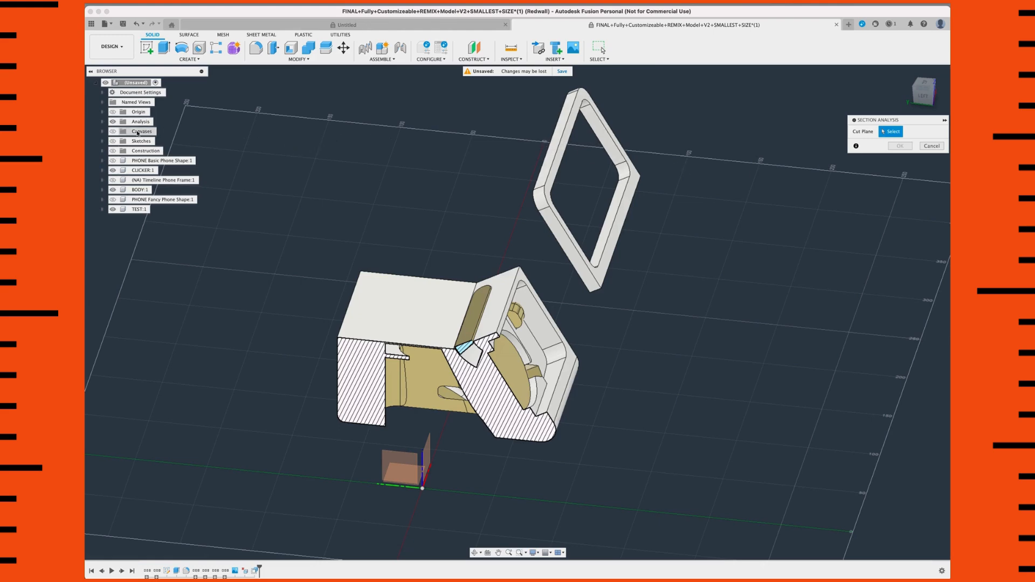
click(102, 122)
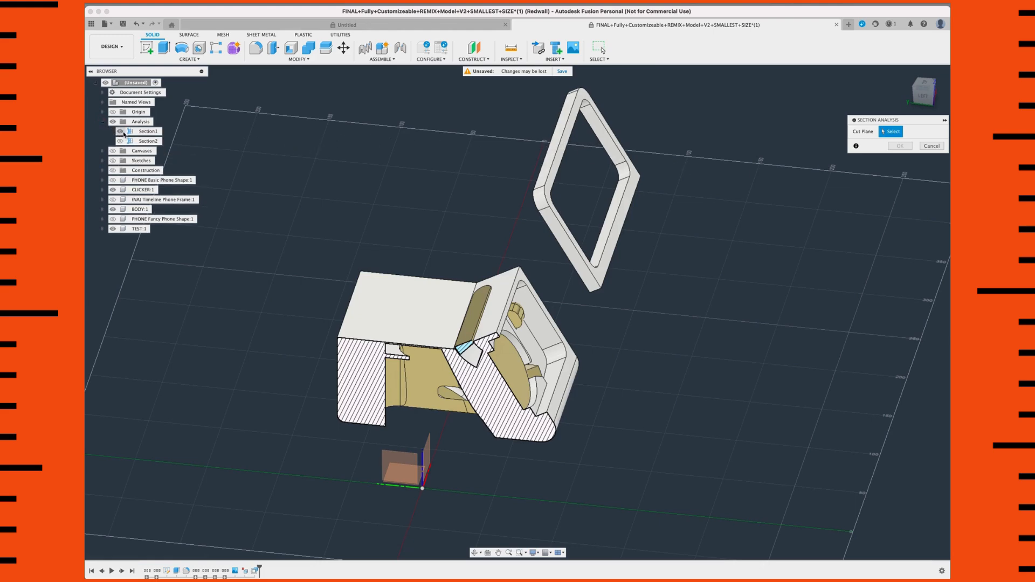
click(120, 131)
Step: Set the section analysis cut plane on the BODY component's flat side face at a distance of -40 mm
scroll(434, 268, down, 3)
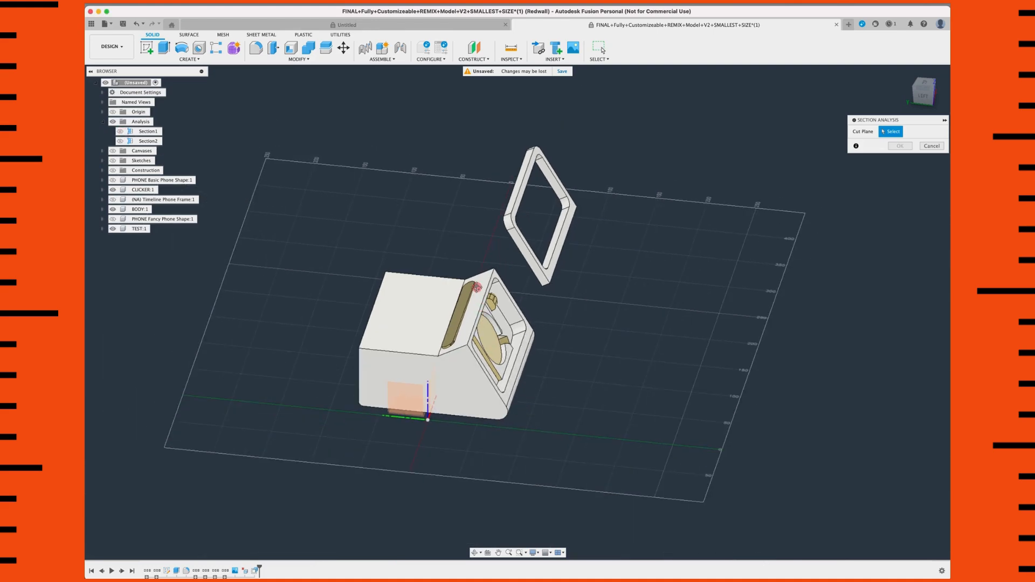
scroll(479, 304, up, 5)
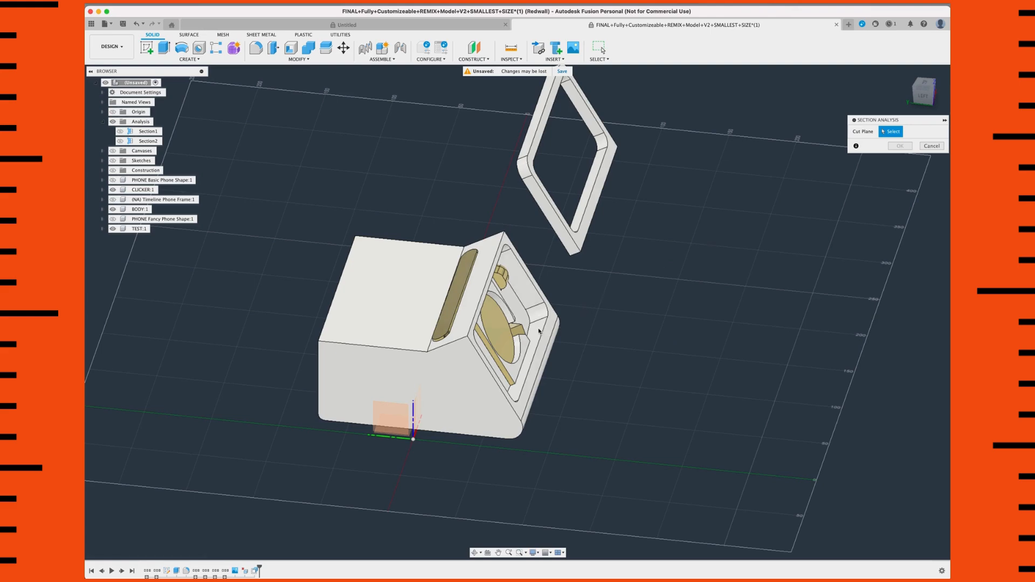
click(441, 380)
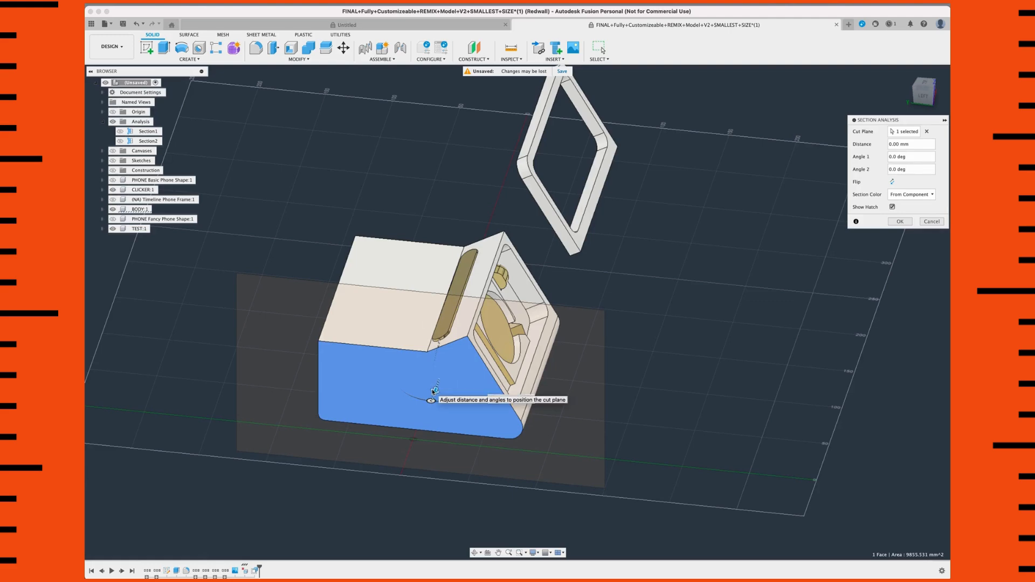
drag(441, 380, 446, 361)
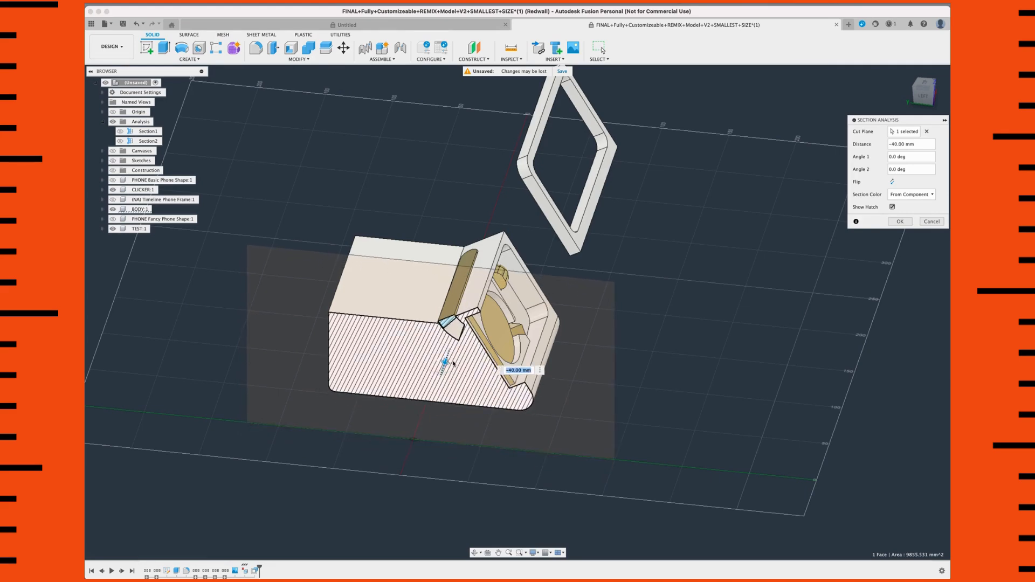
scroll(455, 364, up, 2)
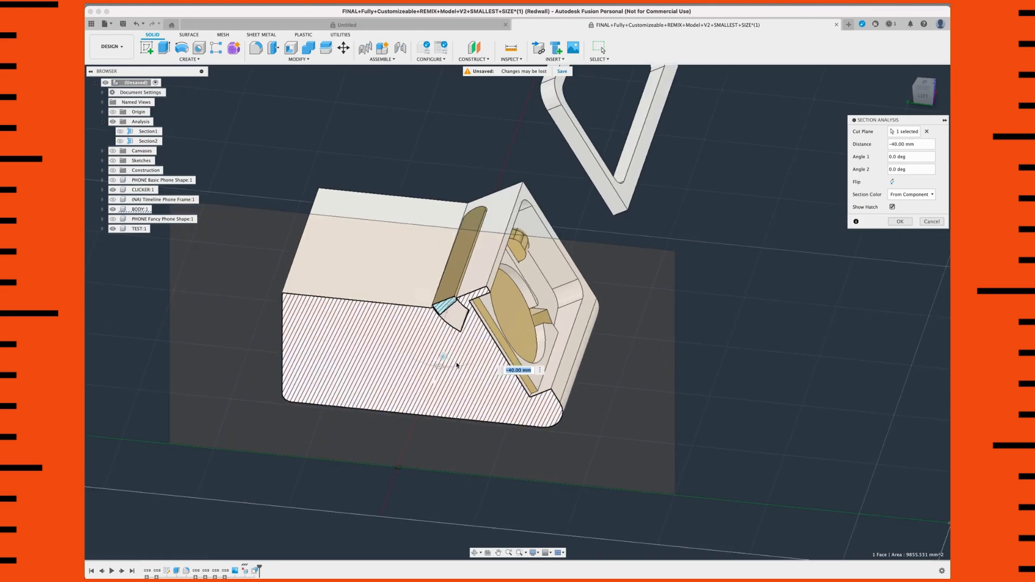
shift+middle_drag(458, 350, 456, 354)
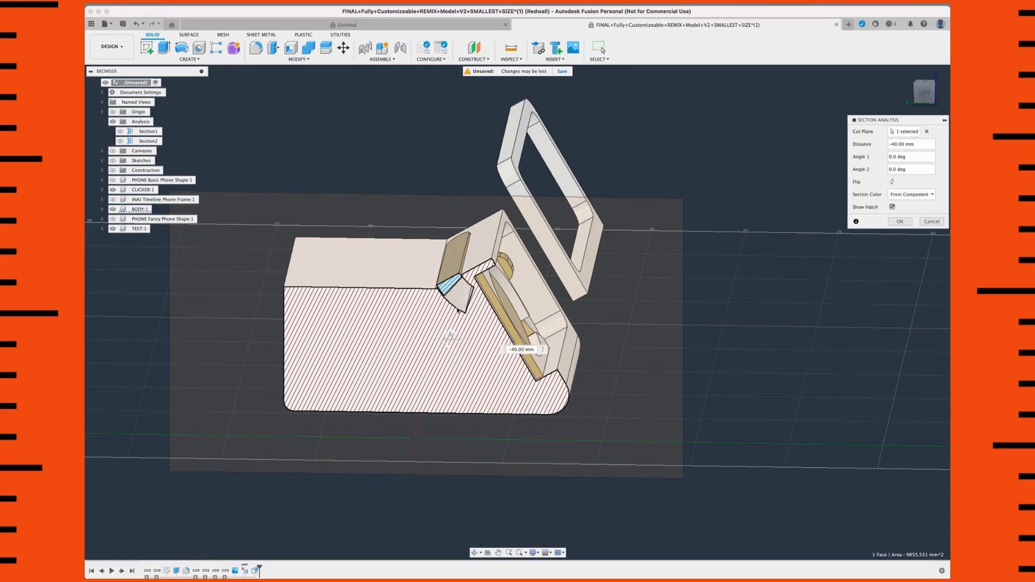
Step: Examine the clicker and slot profile in the section preview from several angles, and accept the section analysis
scroll(458, 310, up, 10)
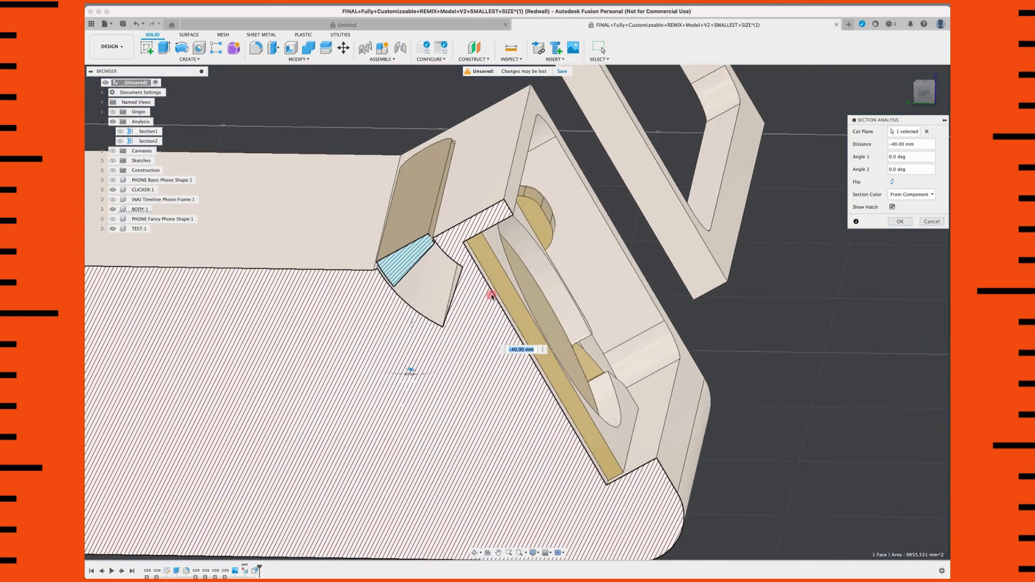
scroll(492, 296, up, 5)
shift+middle_drag(447, 279, 460, 269)
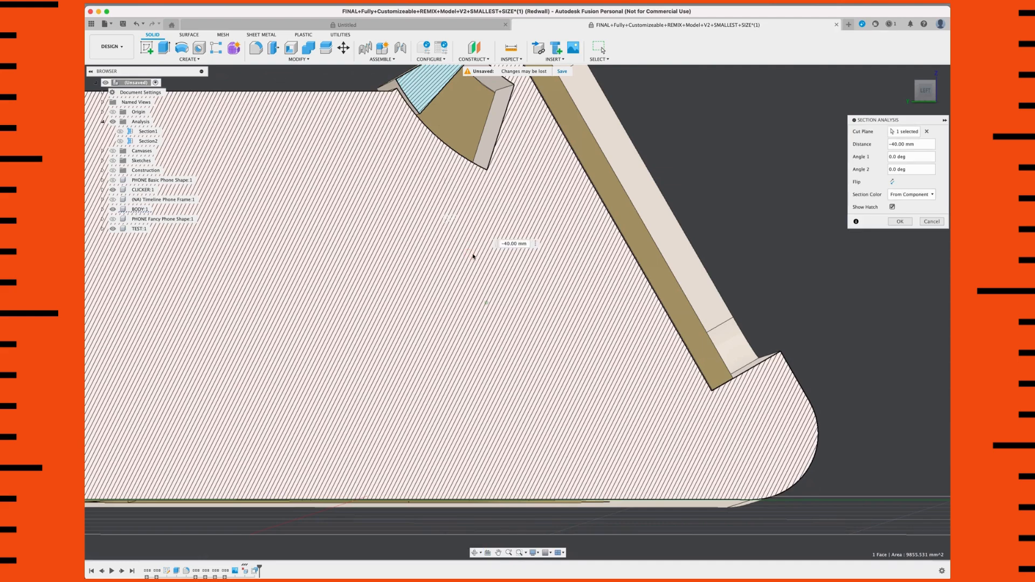
click(707, 184)
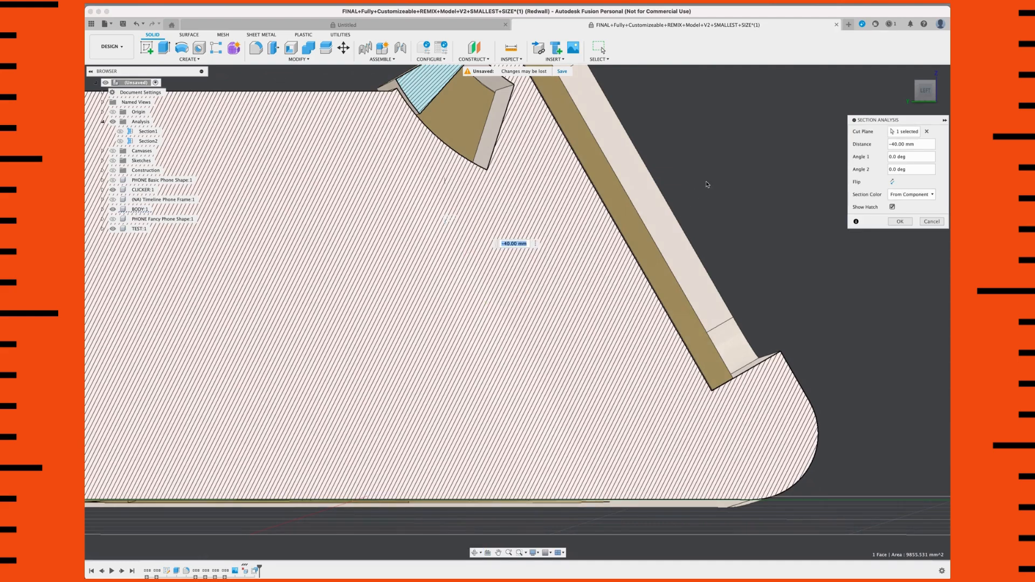
scroll(733, 197, down, 3)
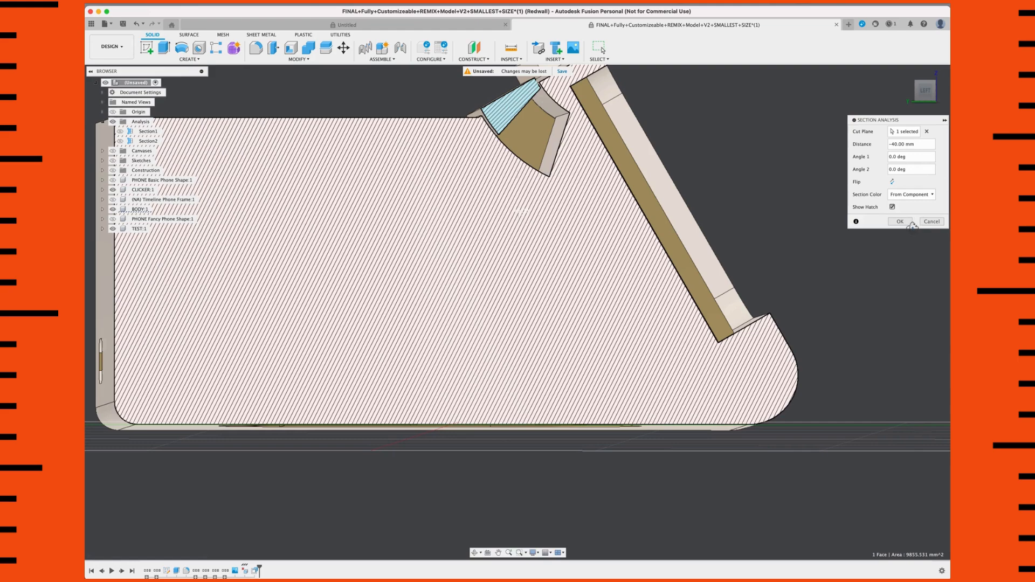
click(900, 222)
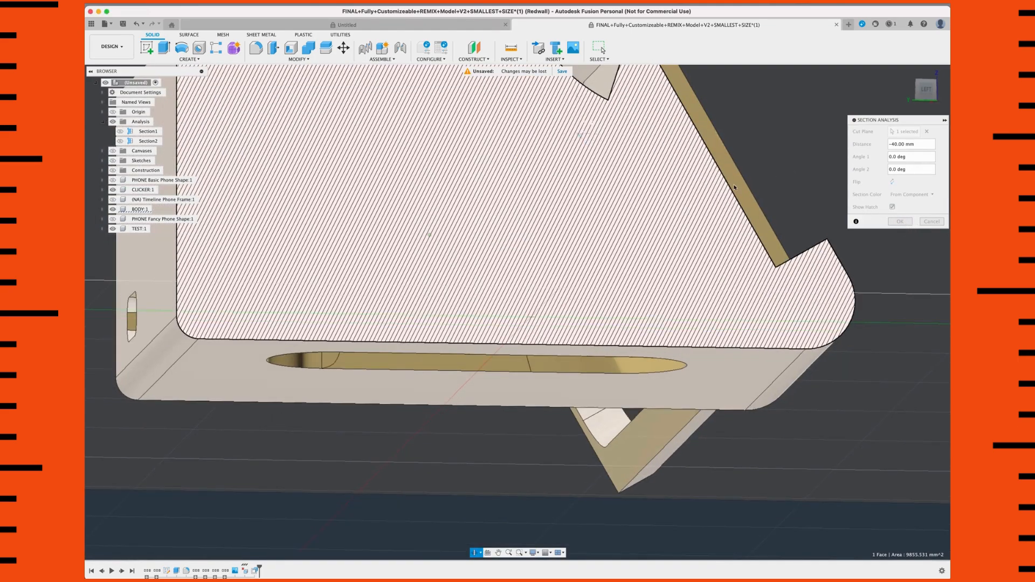
scroll(716, 211, down, 2)
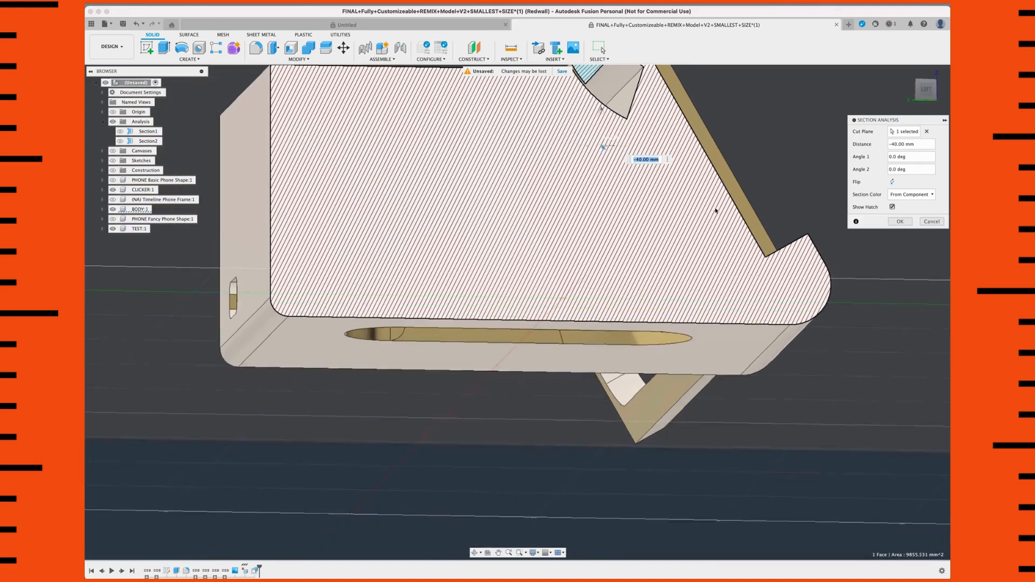
middle_drag(673, 116, 665, 121)
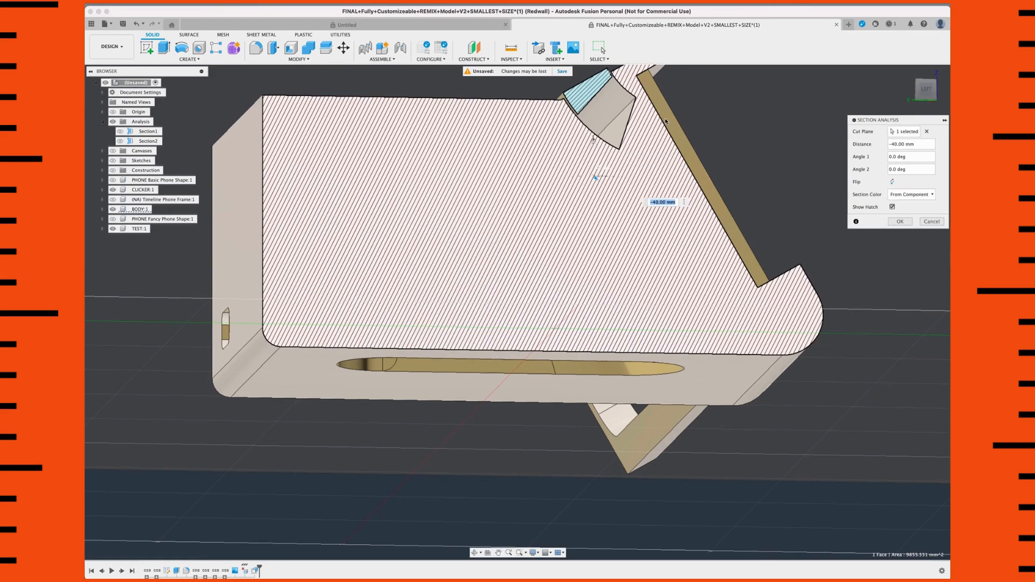
shift+middle_drag(880, 268, 880, 268)
middle_drag(890, 224, 896, 223)
click(898, 223)
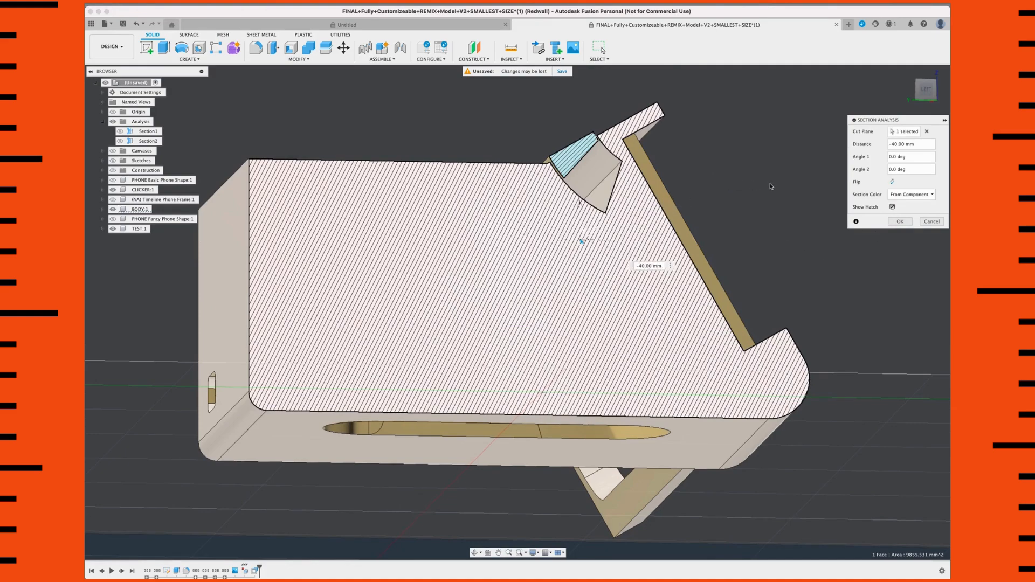
key(Tab)
key(Return)
Step: Toggle the Analysis folder and the Section4 cut to compare the whole body with the sectioned clicker pocket
shift+middle_drag(509, 221, 342, 186)
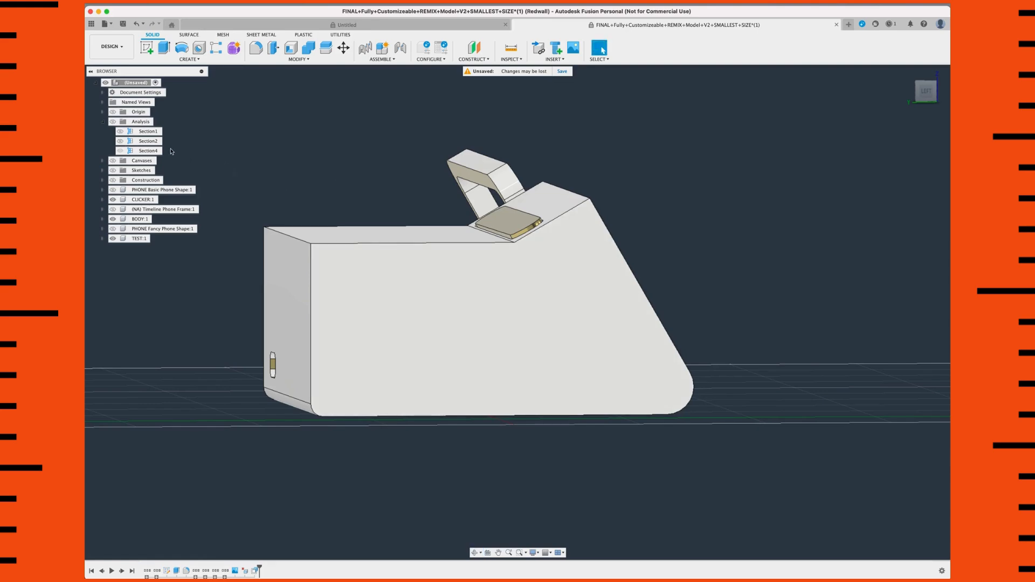
click(113, 123)
click(113, 123)
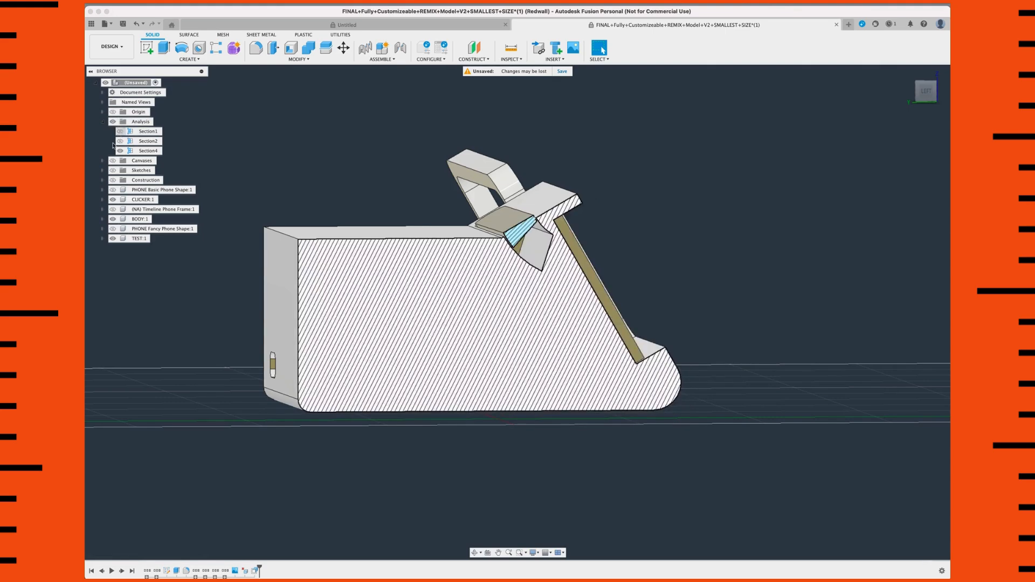
click(121, 152)
click(121, 151)
scroll(504, 275, up, 5)
mouse_move(487, 271)
shift+middle_down()
mouse_move(524, 275)
mouse_move(432, 283)
shift+middle_up()
scroll(517, 275, down, 3)
key(Escape)
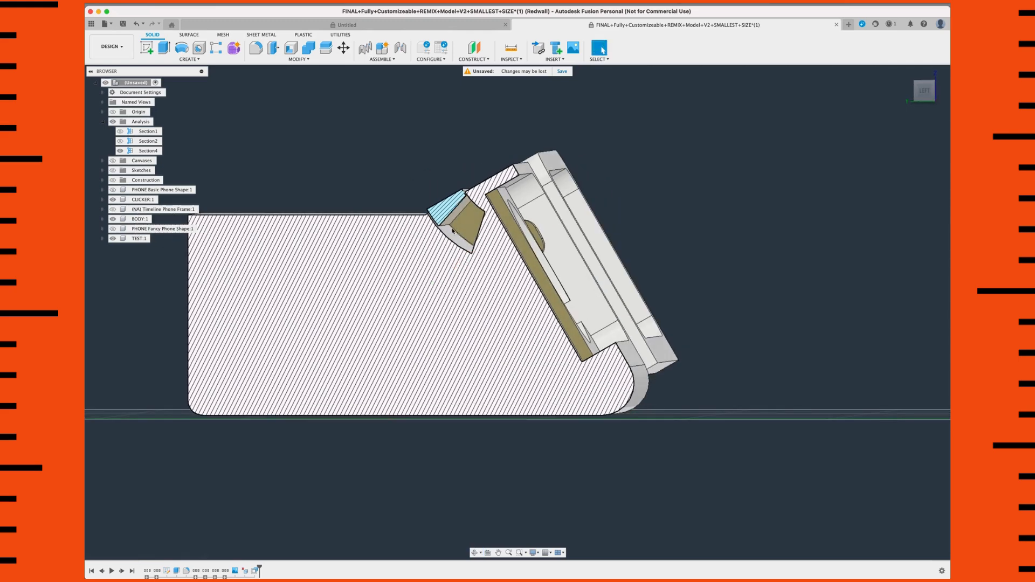
Step: Hide the BODY component and the Section4 cut to expose the complete clicker
scroll(458, 211, up, 2)
scroll(458, 212, up, 3)
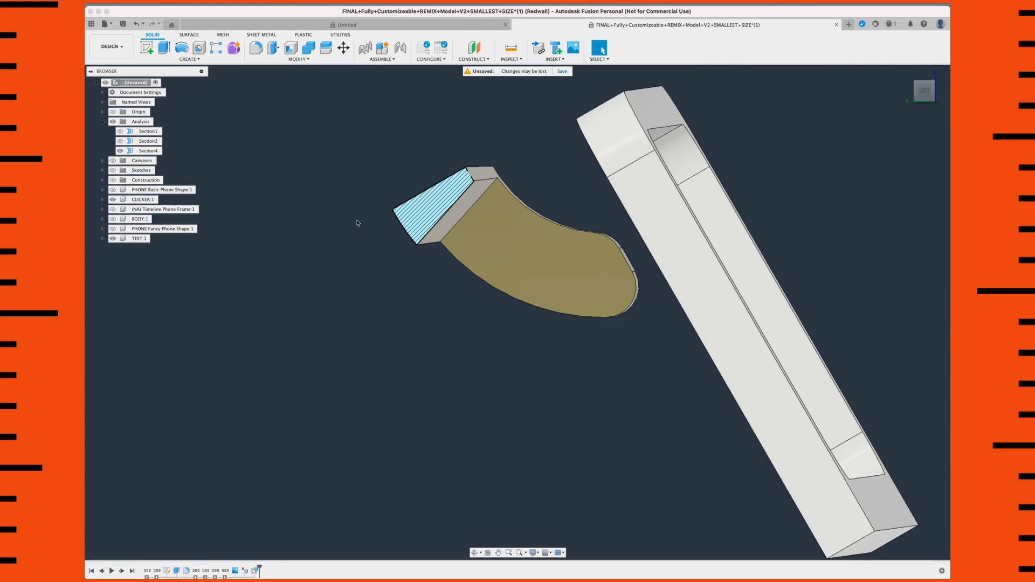
scroll(357, 222, down, 5)
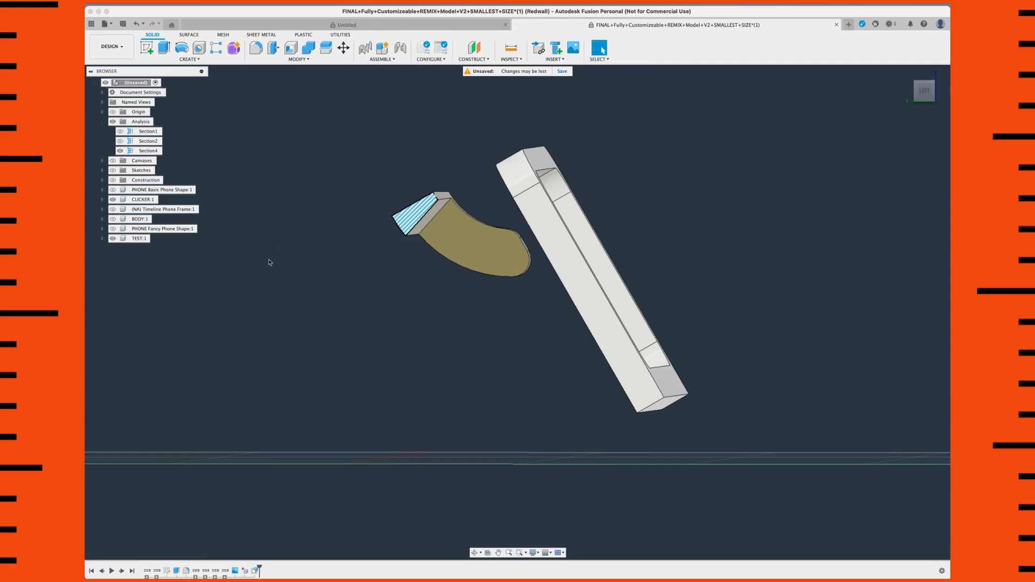
scroll(326, 256, down, 2)
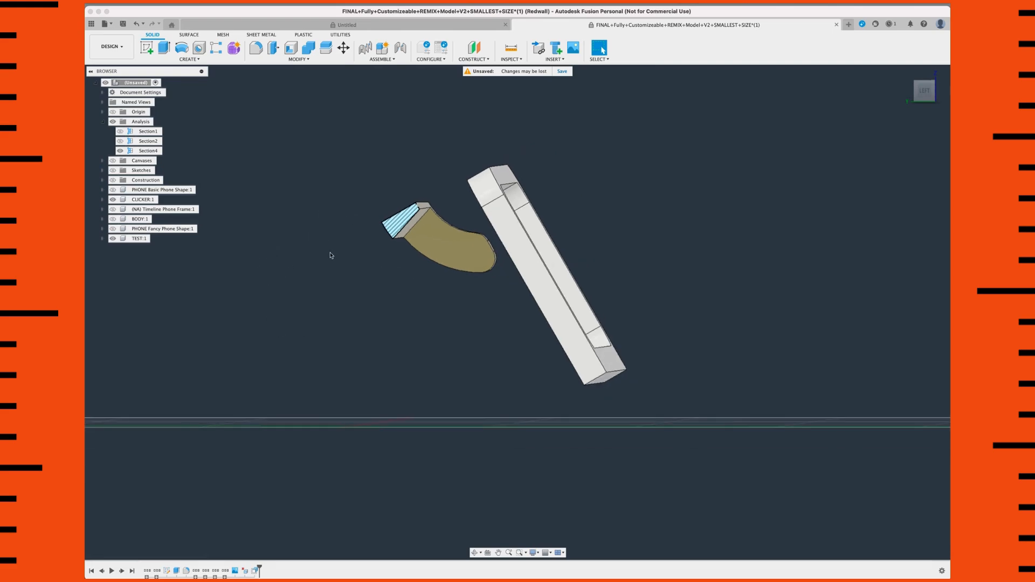
click(121, 151)
scroll(335, 214, down, 1)
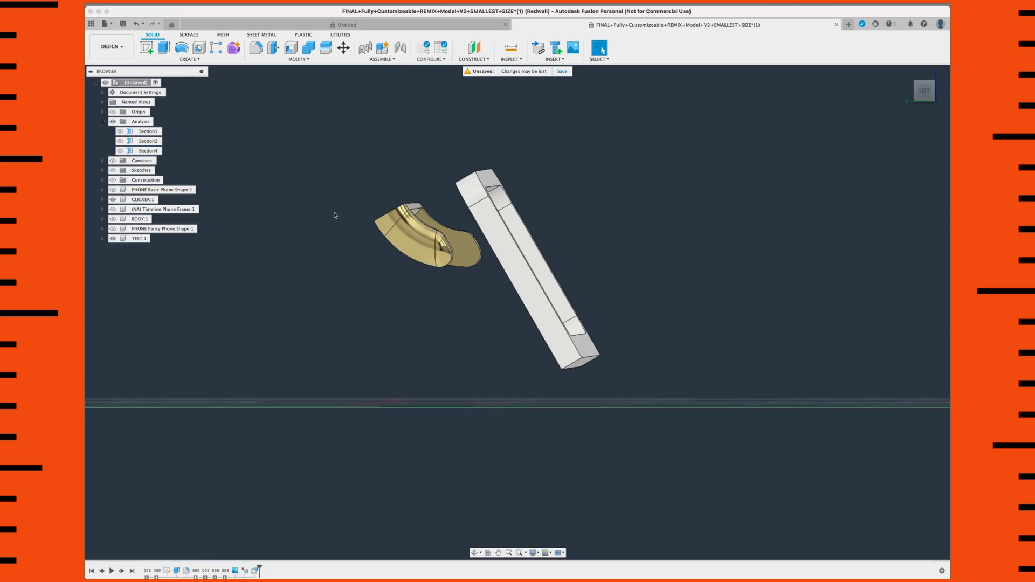
Step: Offset the flat inner face of the clicker's connecting bar by 1 mm
shift+middle_drag(334, 221, 268, 241)
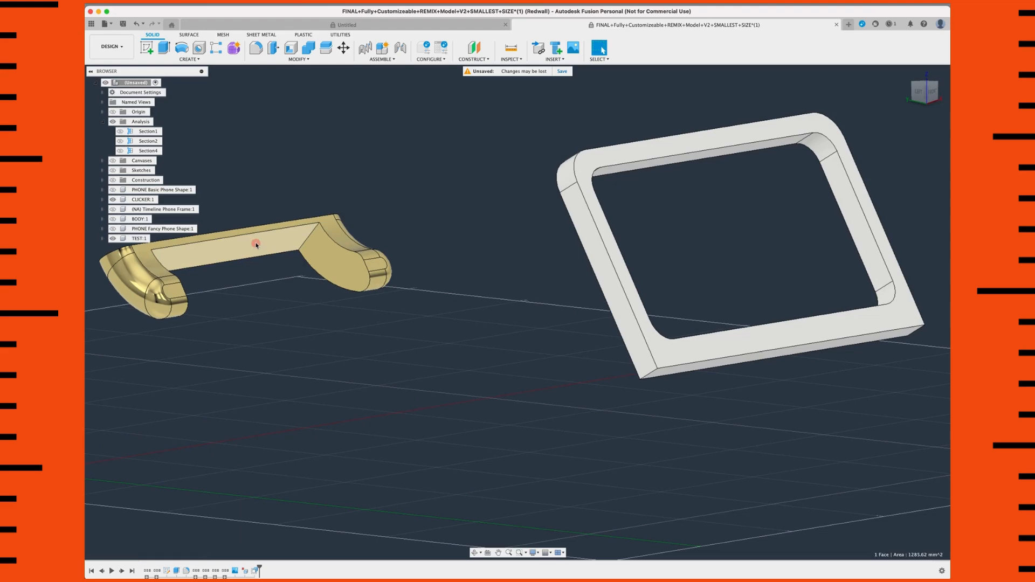
click(261, 244)
click(275, 61)
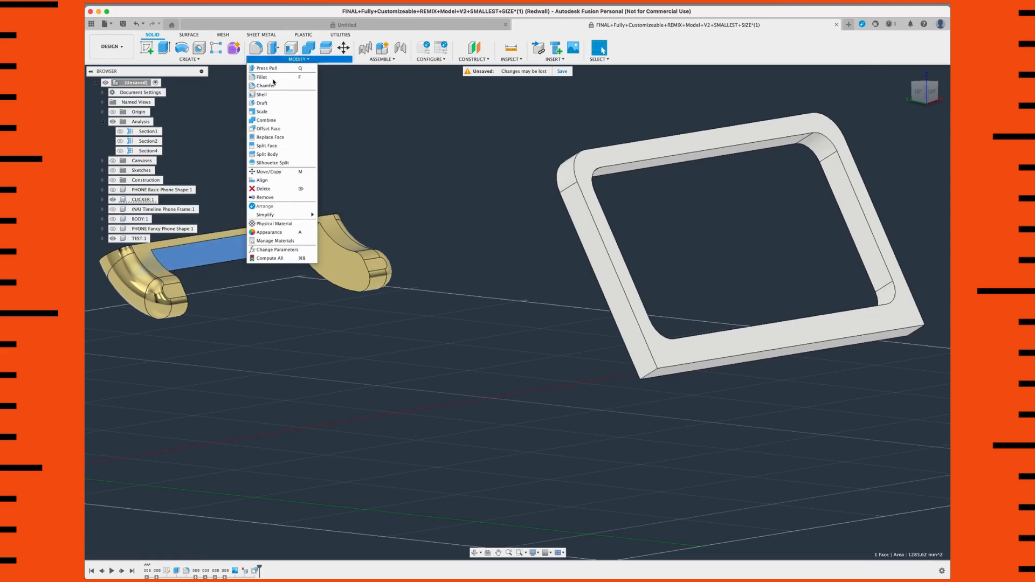
click(276, 129)
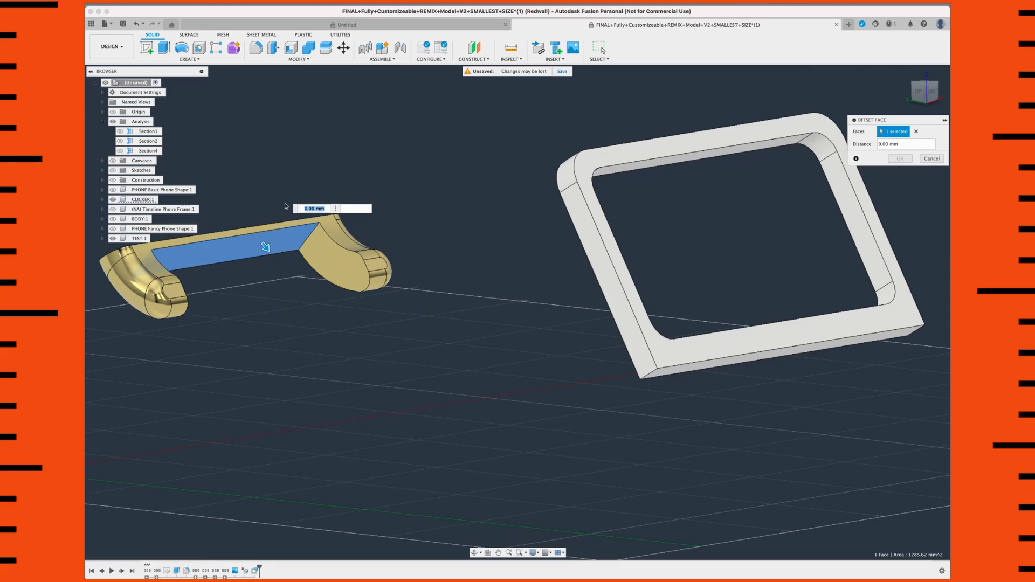
text(1)
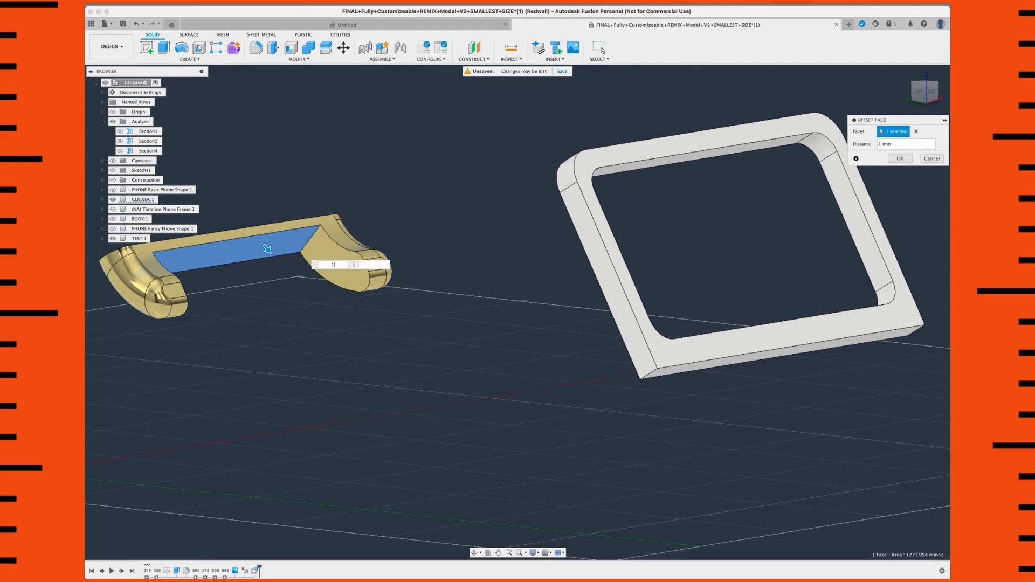
scroll(286, 212, up, 3)
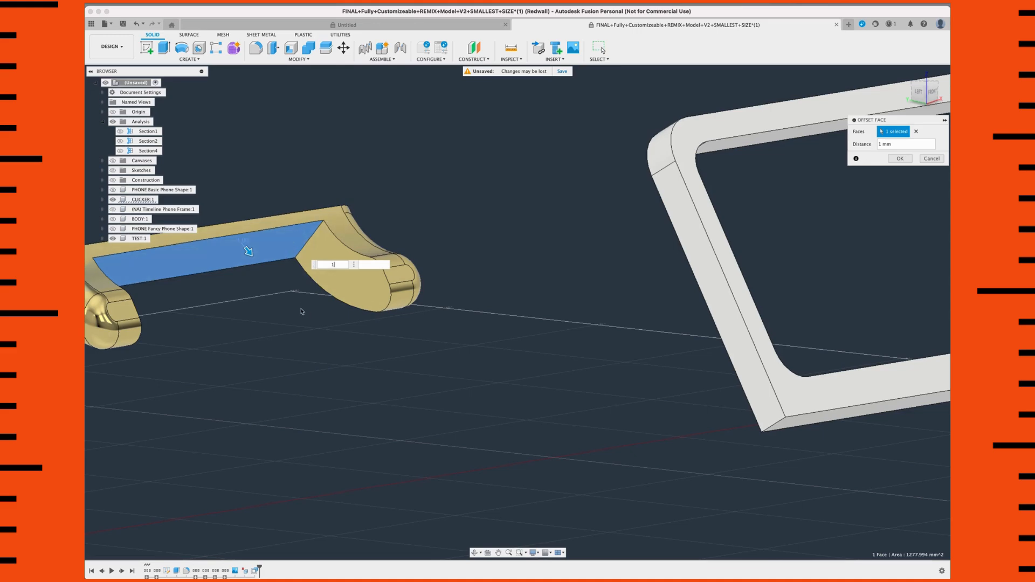
shift+middle_drag(293, 300, 296, 304)
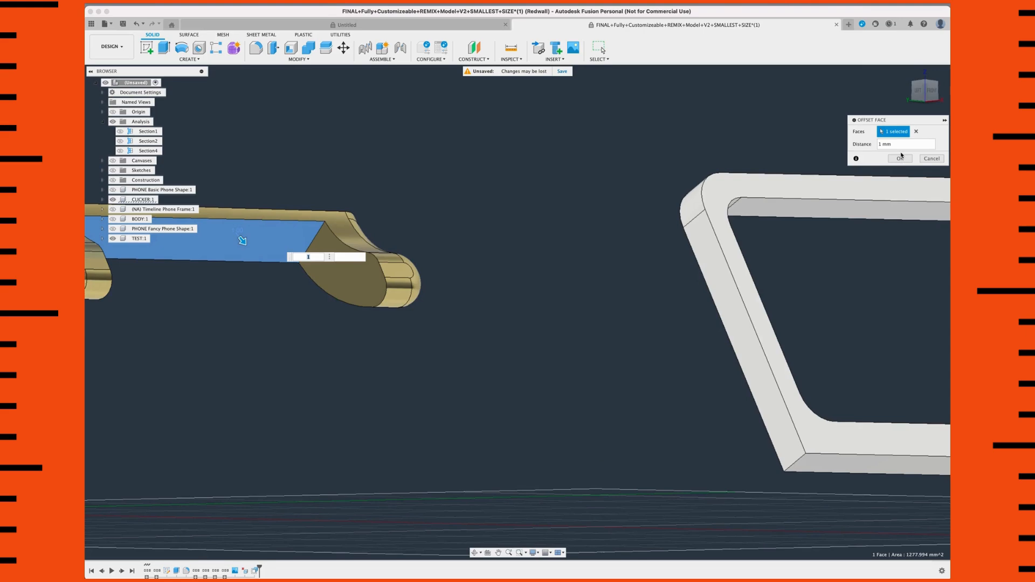
click(900, 158)
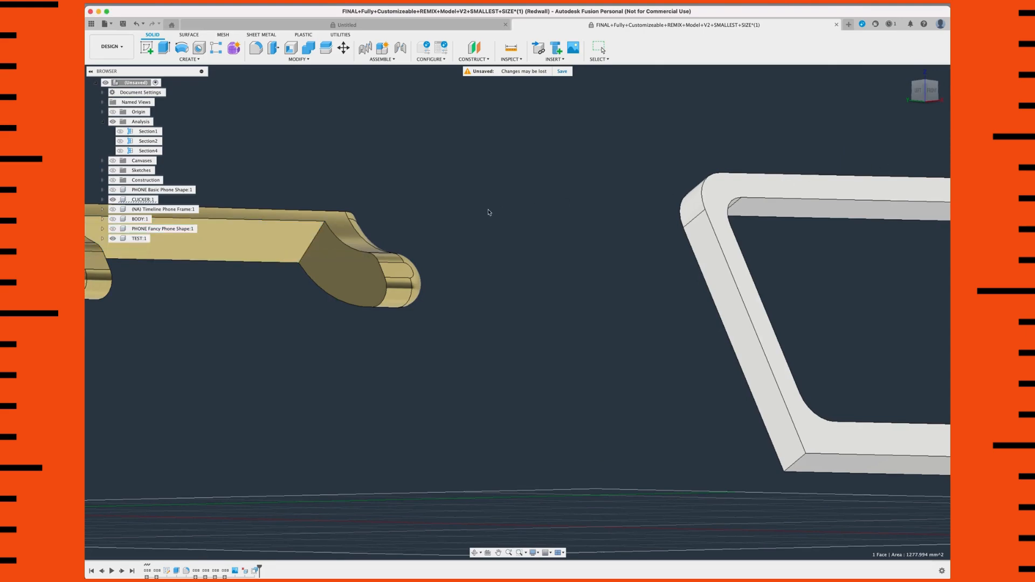
Step: Show the Section4 cut and the BODY component again, and examine the clicker's clearance inside its pocket
shift+middle_drag(394, 220, 419, 218)
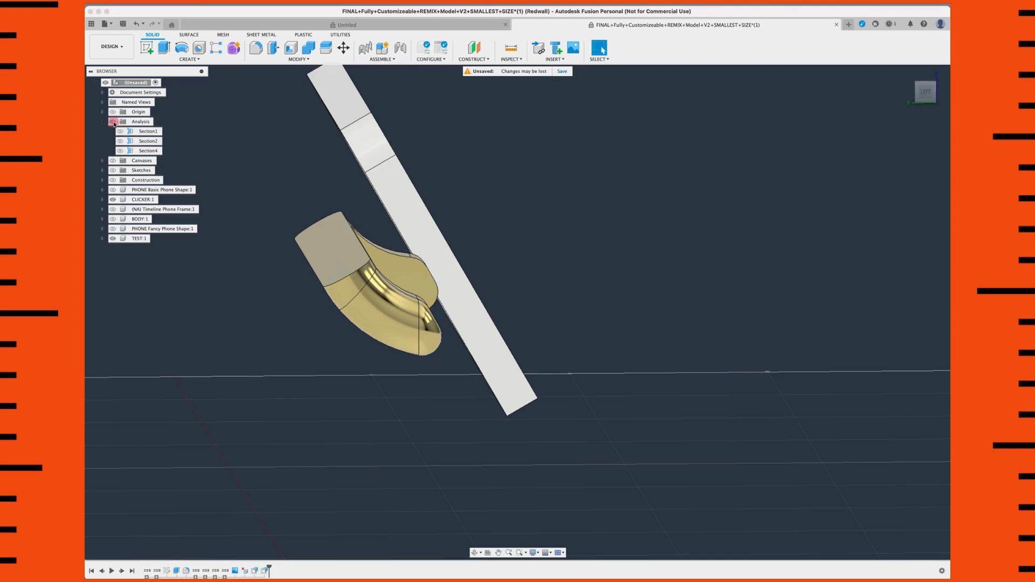
click(121, 151)
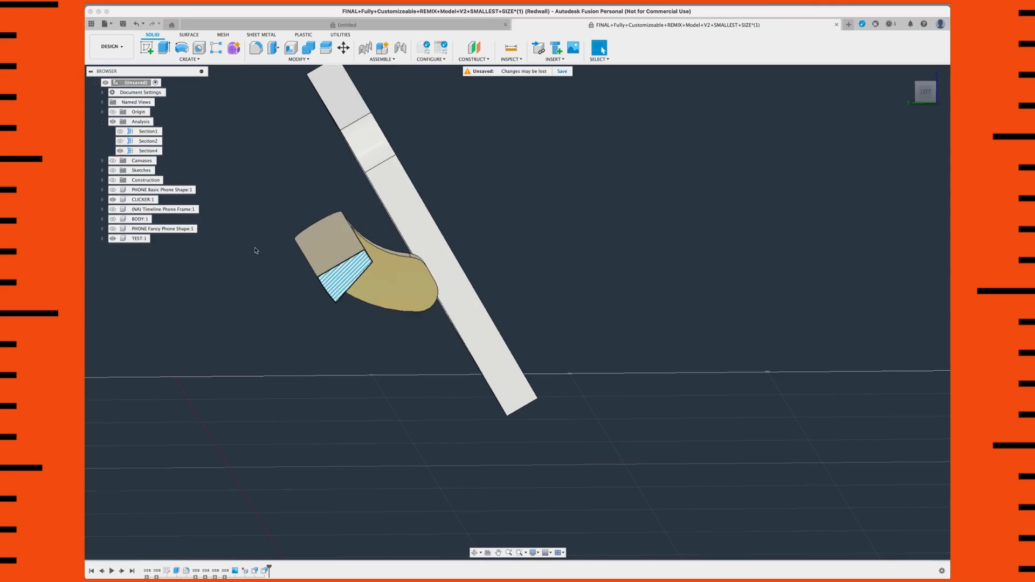
shift+scroll(222, 235, down, 10)
shift+scroll(221, 234, up, 5)
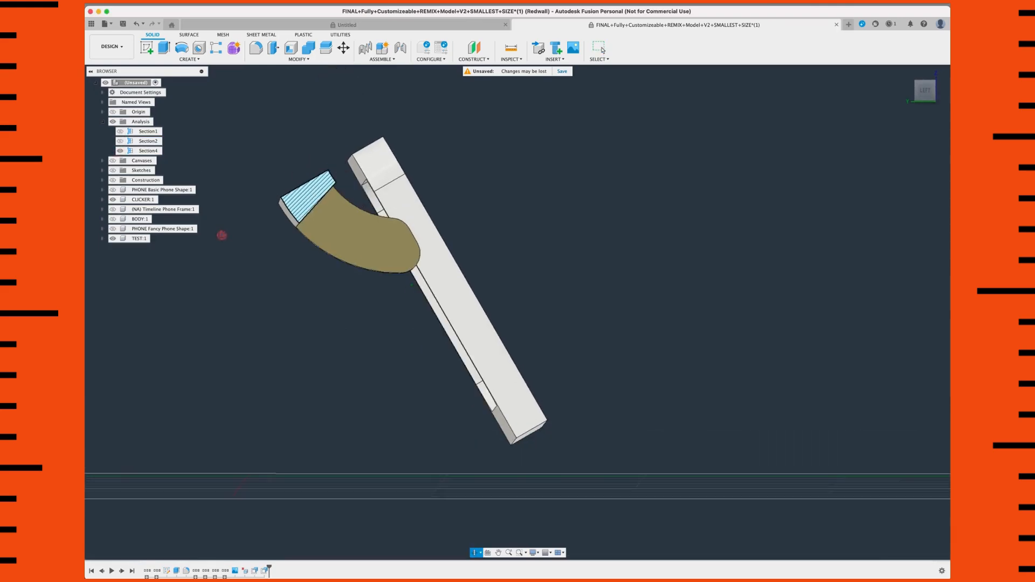
click(113, 220)
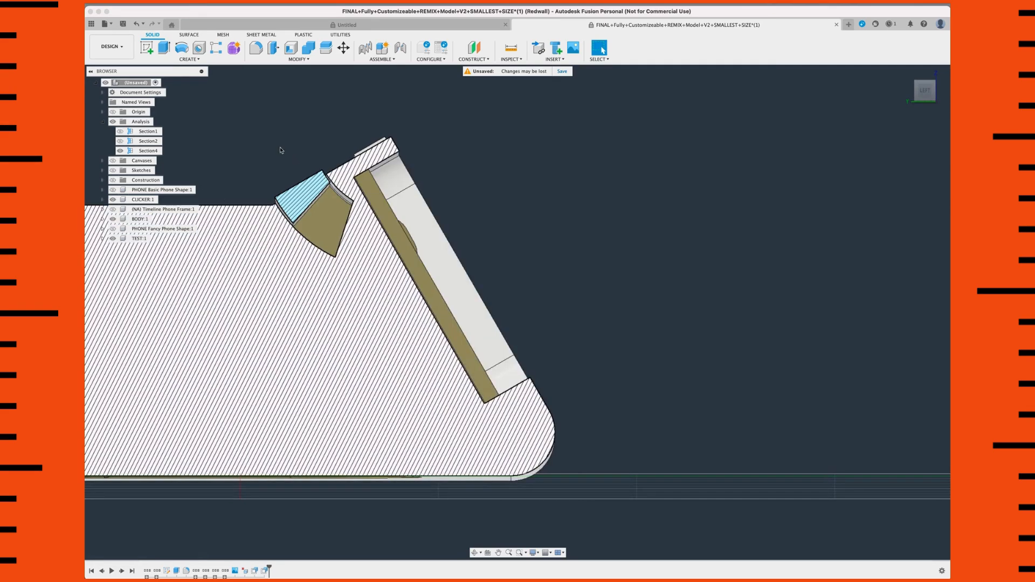
scroll(280, 177, up, 2)
shift+middle_drag(296, 205, 331, 232)
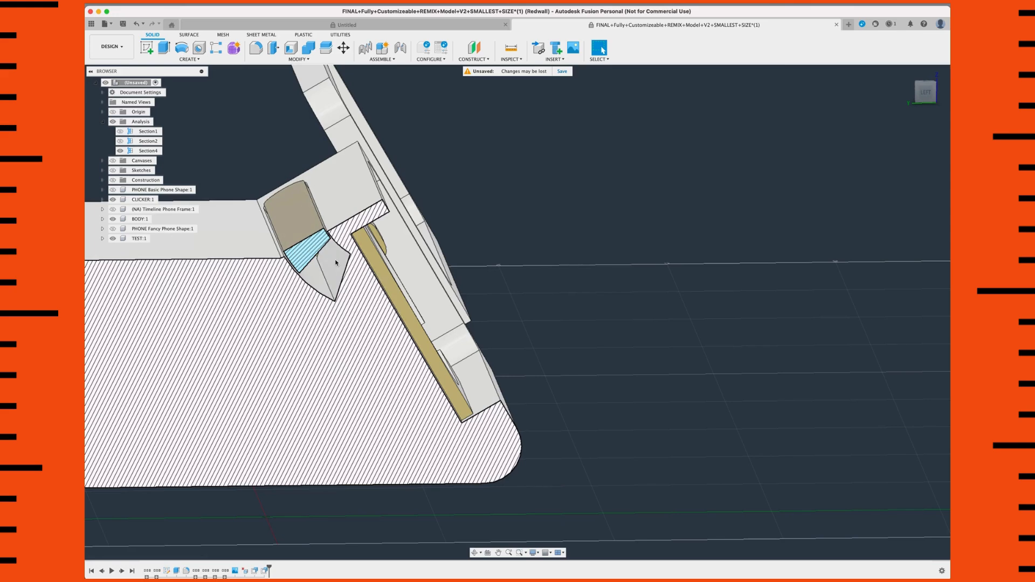
mouse_move(308, 259)
shift+middle_down()
mouse_move(301, 251)
mouse_move(310, 252)
shift+middle_up()
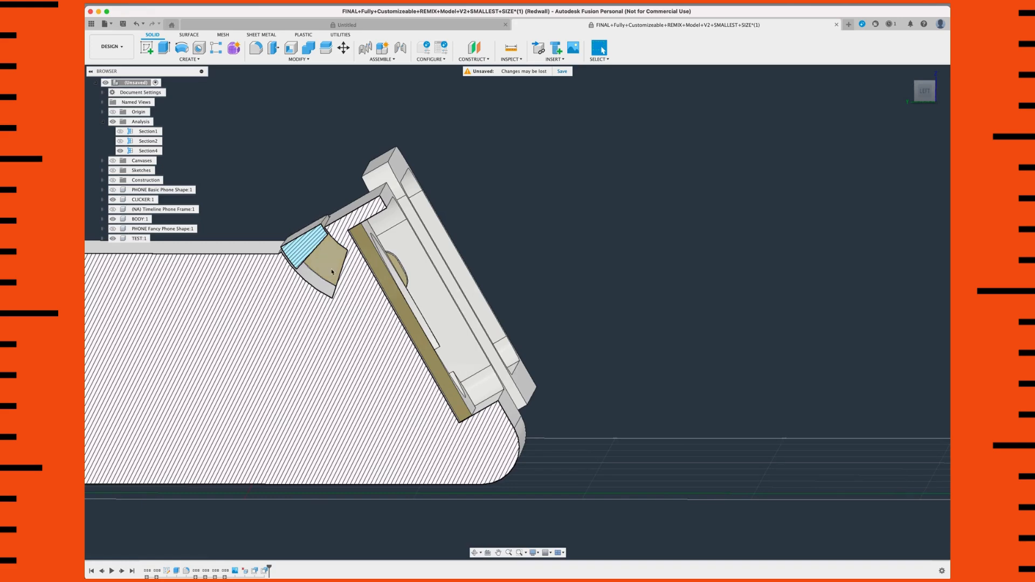
shift+middle_drag(337, 282, 384, 301)
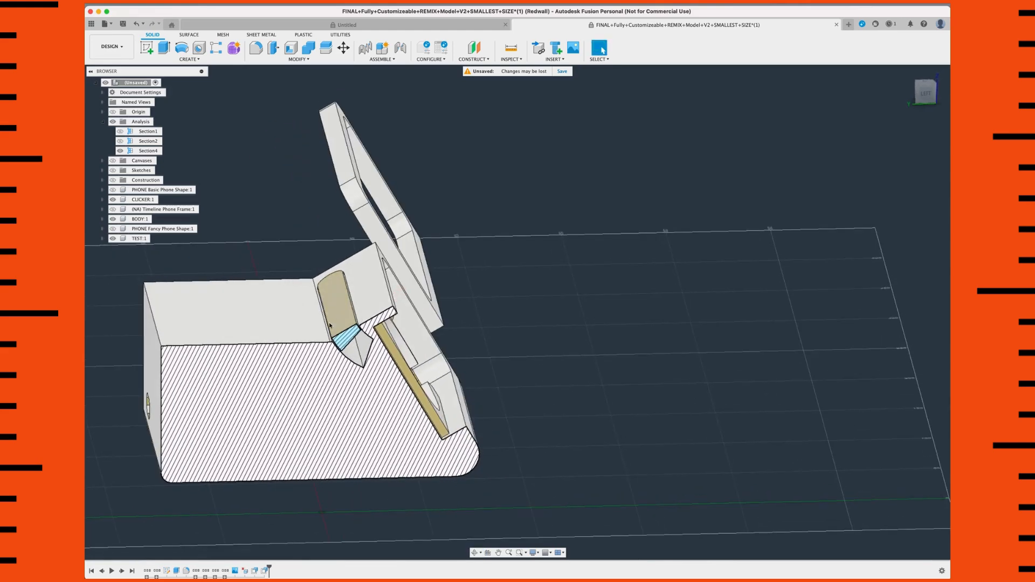
Step: Offset the clicker's outer face inside the slot by -2 mm
scroll(335, 324, up, 3)
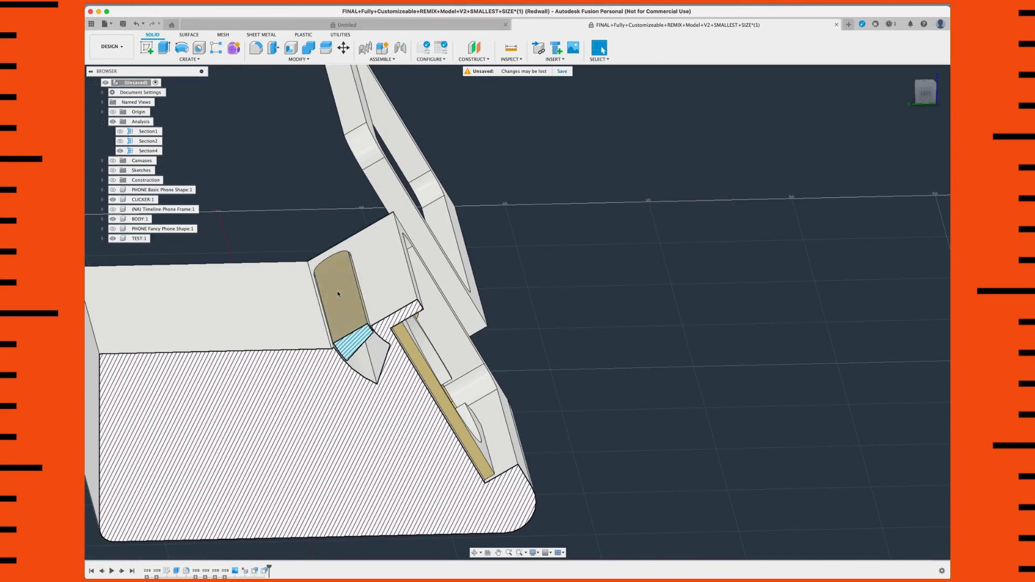
click(287, 61)
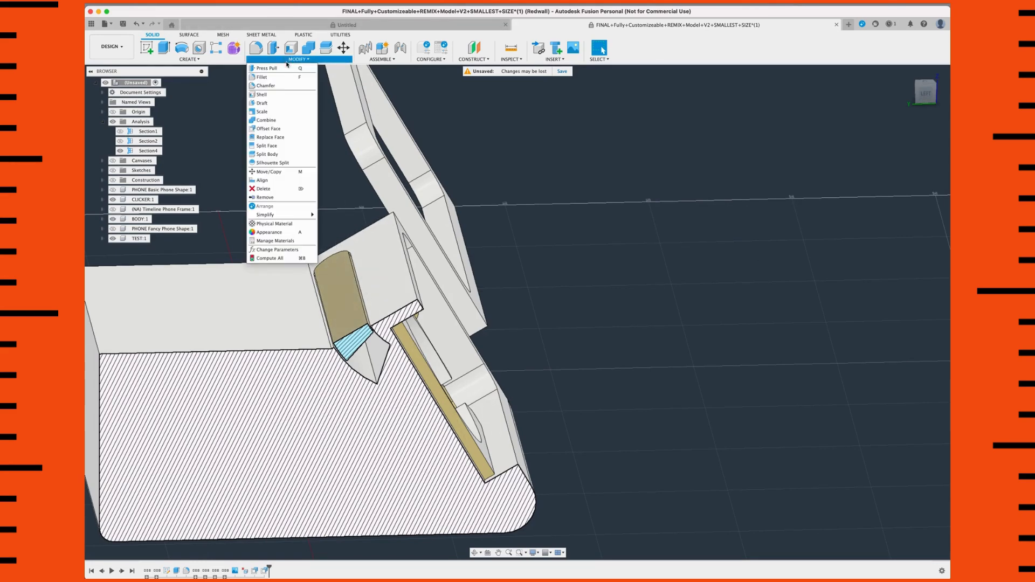
click(266, 129)
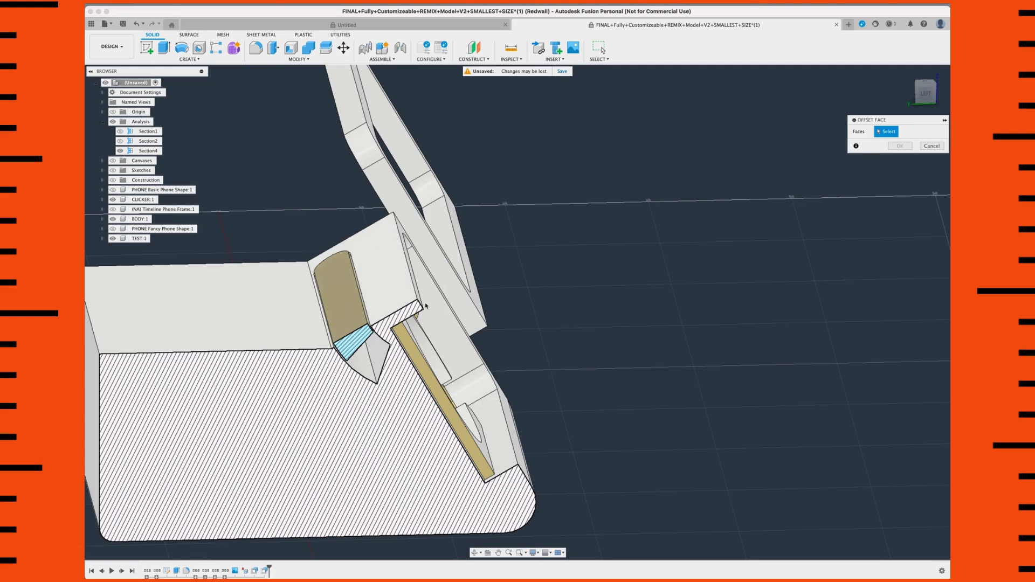
click(334, 280)
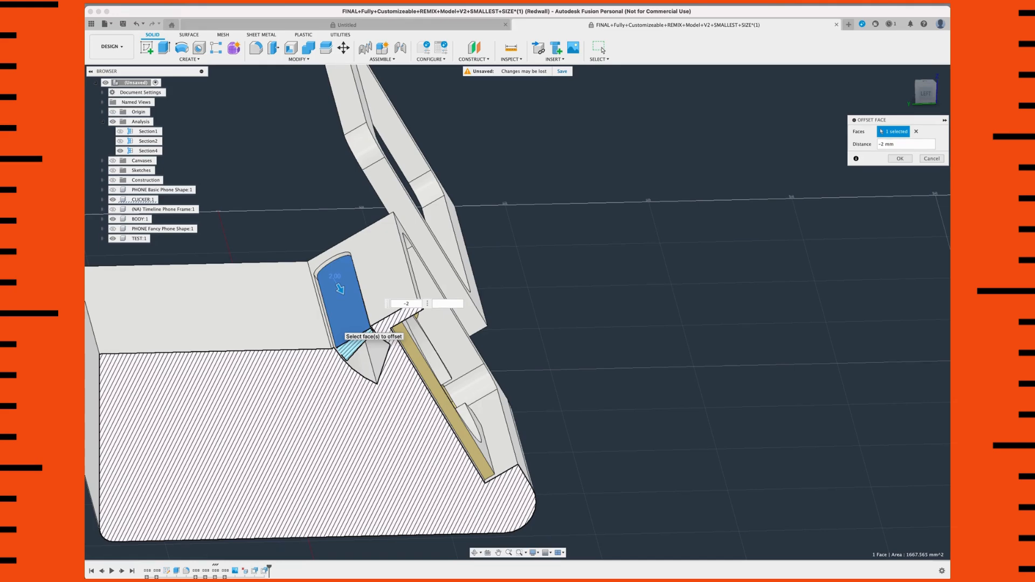
key(Return)
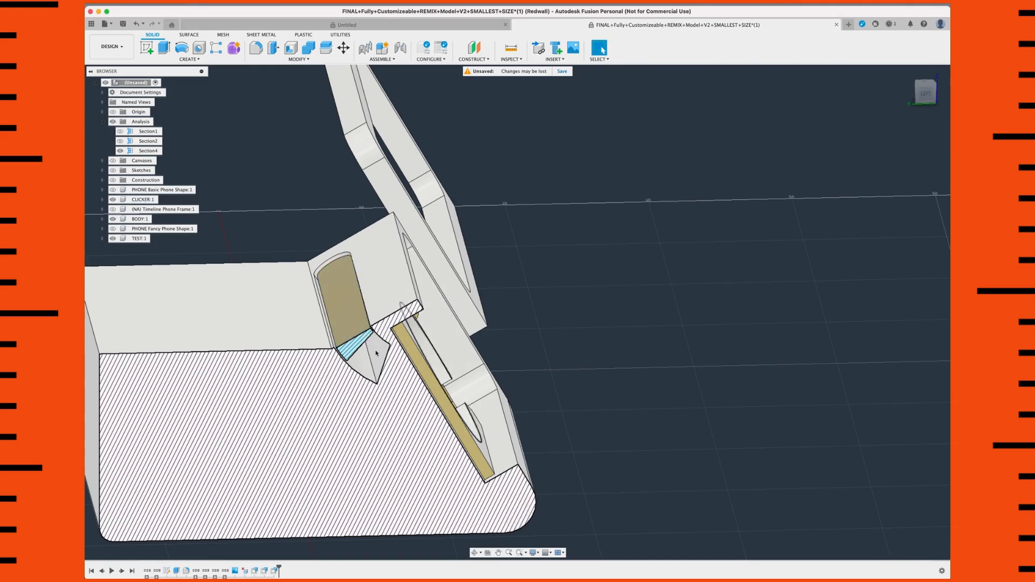
Step: Examine the clicker's section profile squarely from the left side, and turn off the Analysis folder to show the whole body
shift+middle_drag(383, 349, 388, 335)
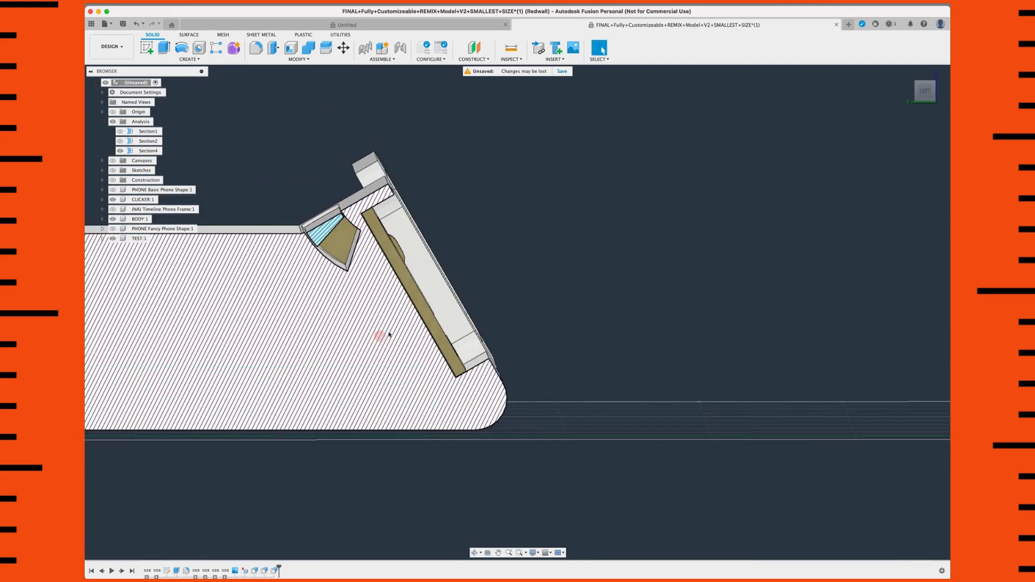
click(925, 91)
middle_drag(473, 252, 728, 259)
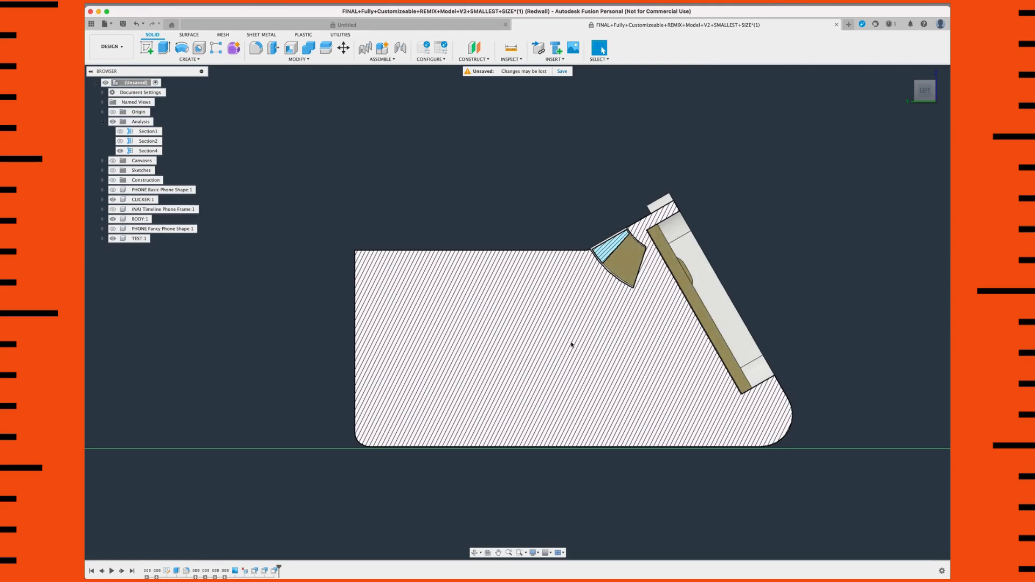
middle_drag(659, 319, 555, 292)
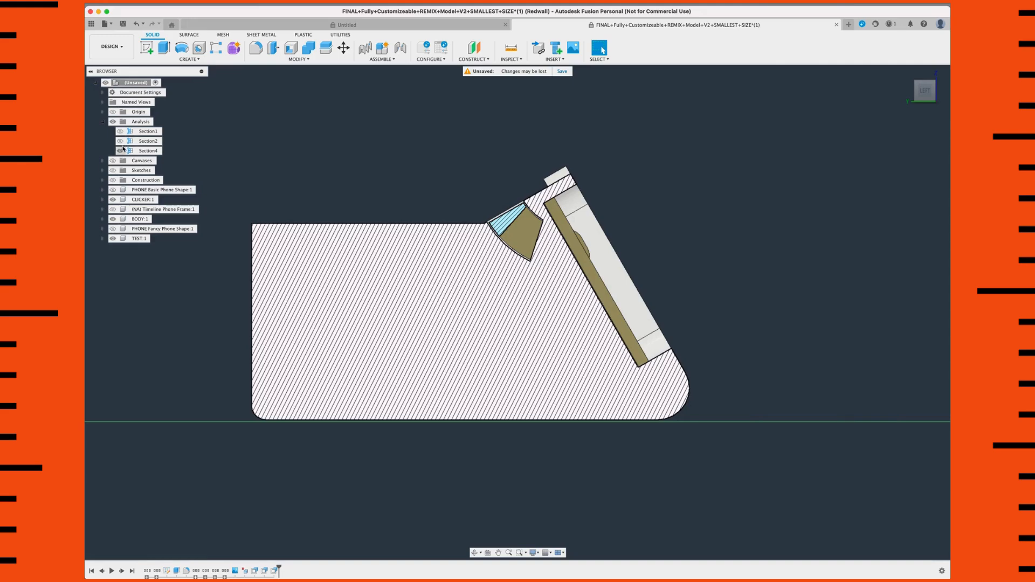
click(113, 122)
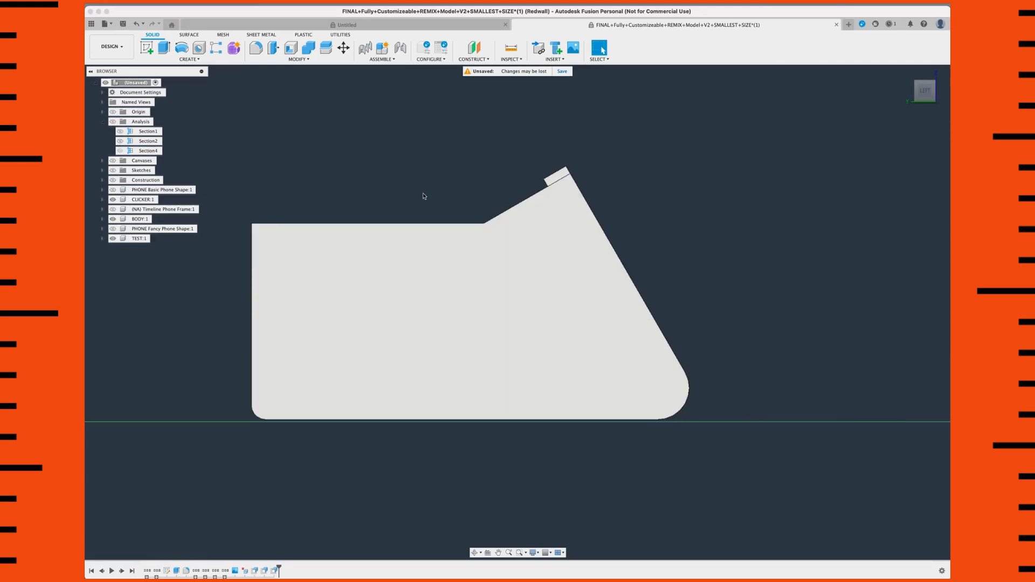
scroll(431, 193, down, 3)
shift+middle_drag(409, 206, 396, 323)
scroll(391, 350, up, 3)
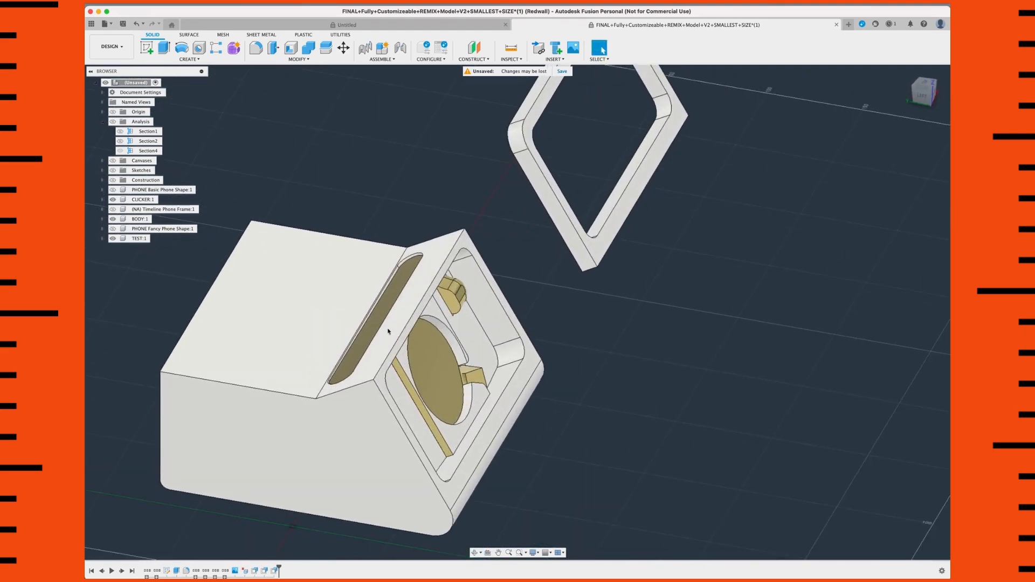
click(384, 347)
click(382, 342)
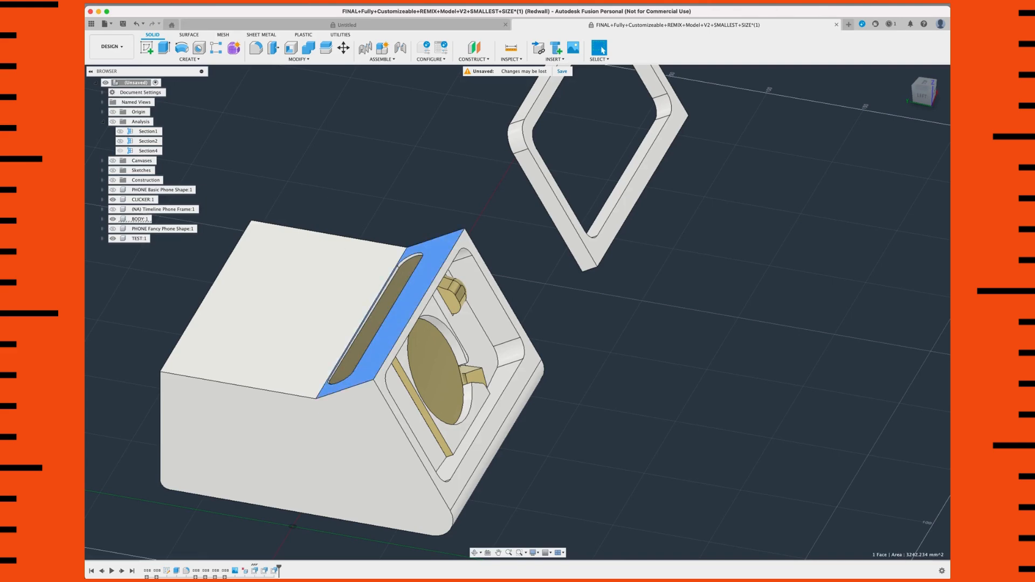
click(298, 59)
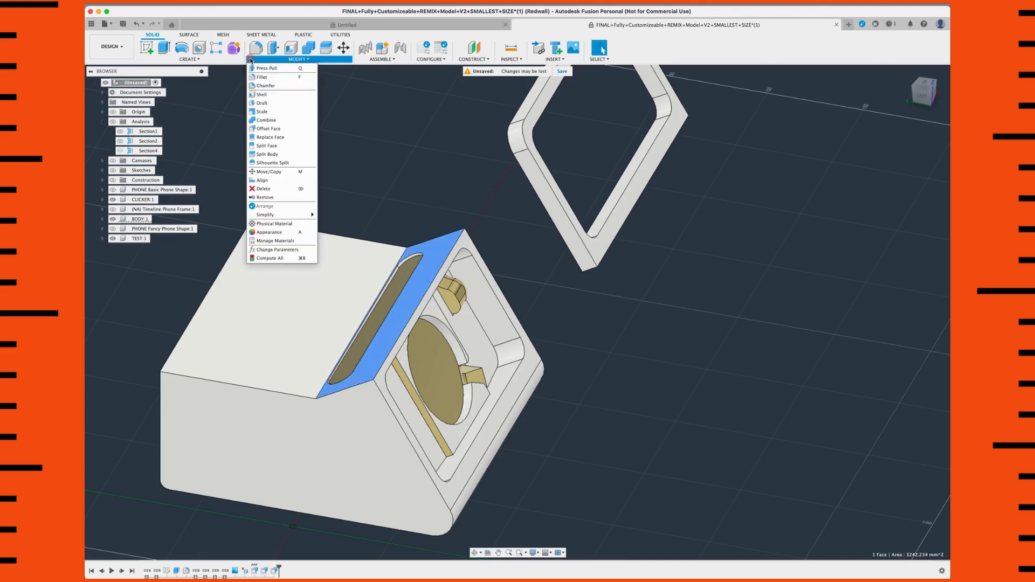
click(268, 128)
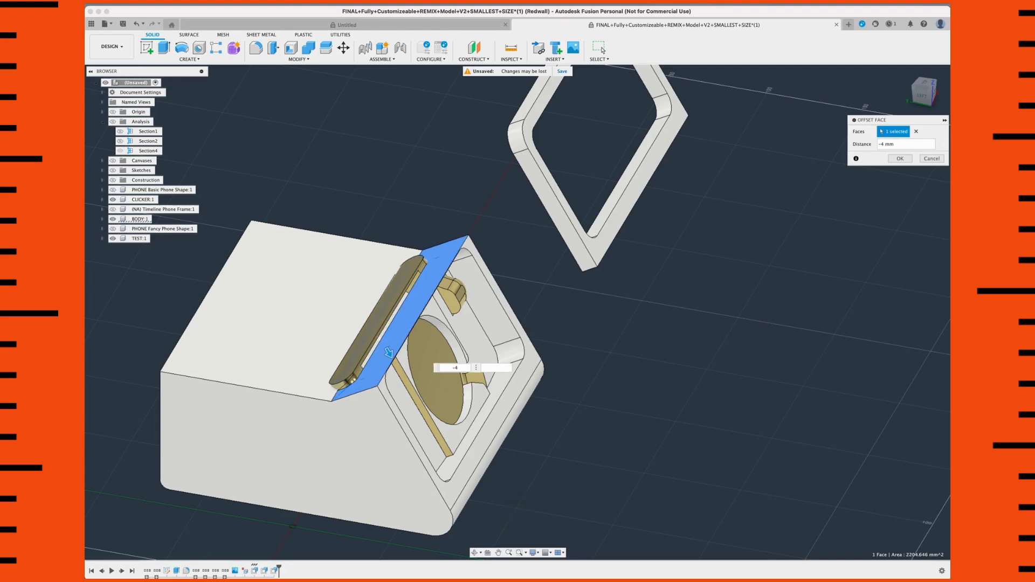
shift+middle_drag(437, 305, 392, 338)
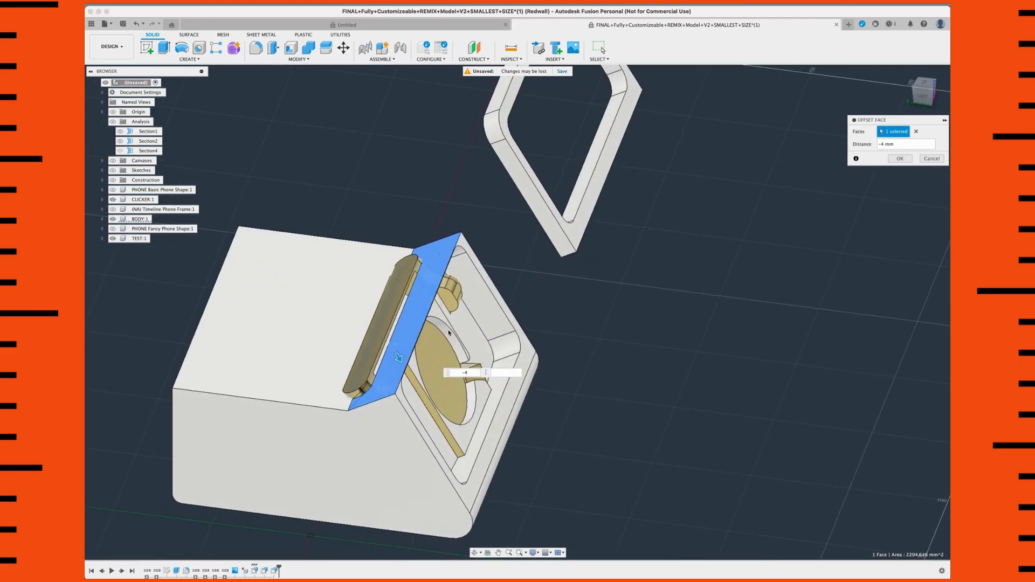
click(931, 158)
Step: Fillet the flat and sloped upper edges along the body's left side with an 11 mm radius
scroll(493, 364, down, 3)
scroll(393, 418, up, 3)
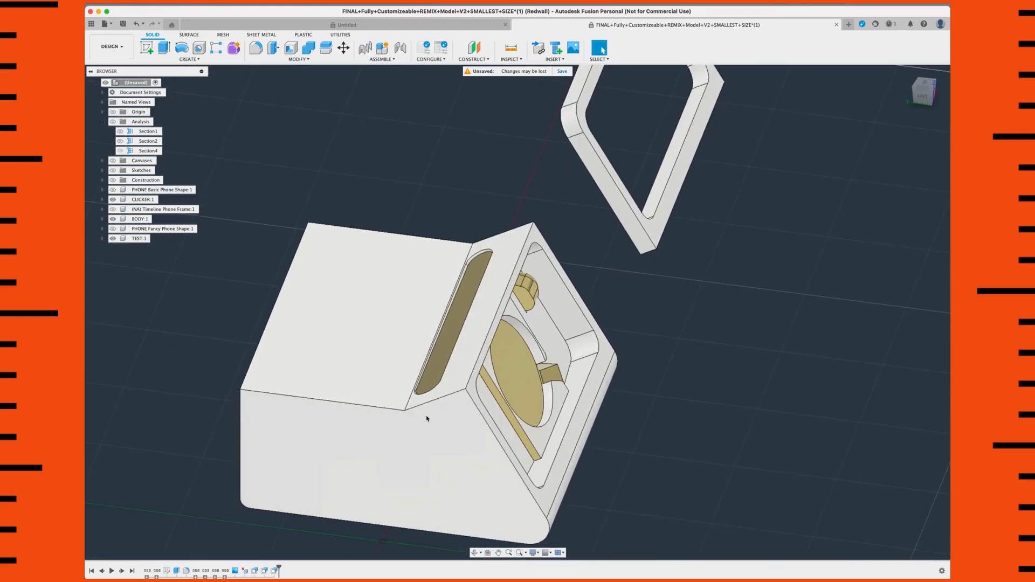
middle_drag(427, 418, 469, 402)
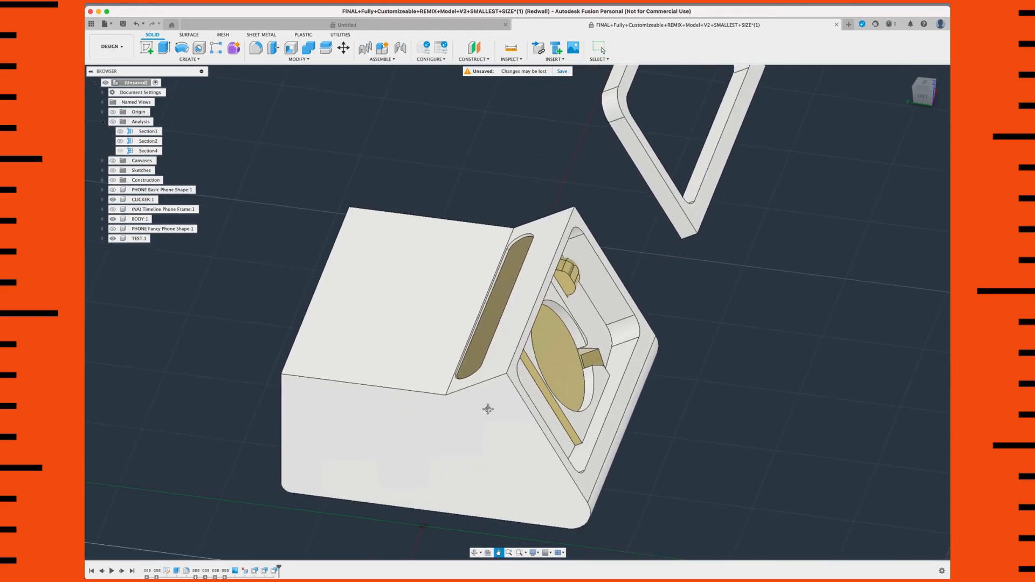
click(374, 386)
mouse_move(386, 388)
shift+middle_down()
mouse_move(453, 406)
mouse_move(375, 386)
mouse_move(386, 388)
shift+middle_up()
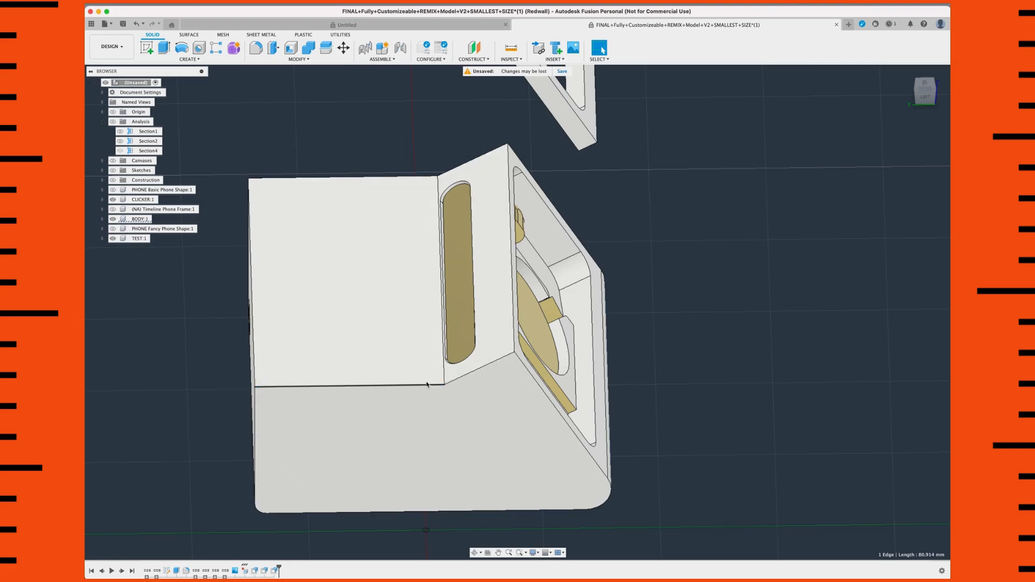
click(233, 400)
click(378, 386)
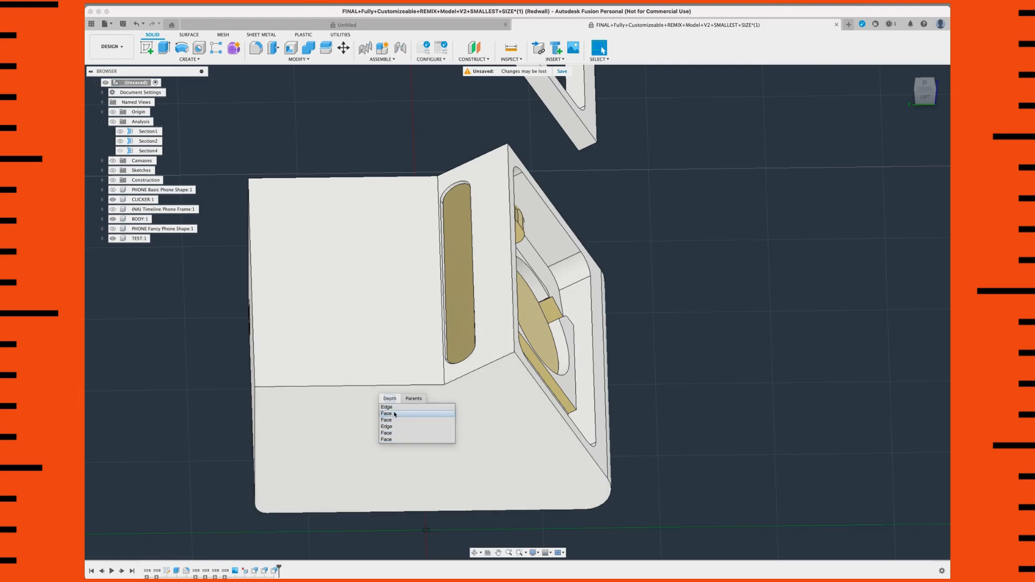
click(396, 408)
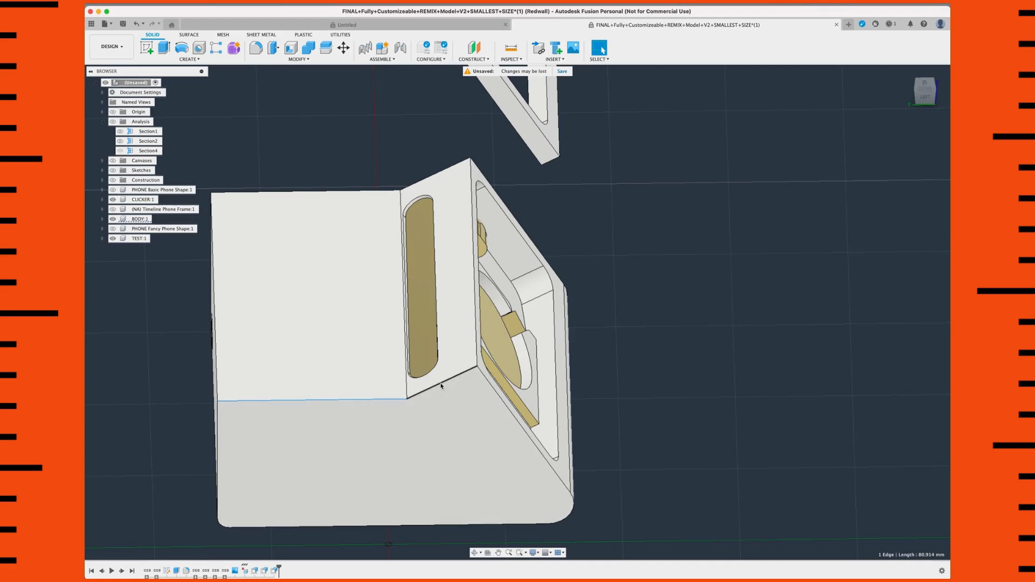
shift+click(441, 383)
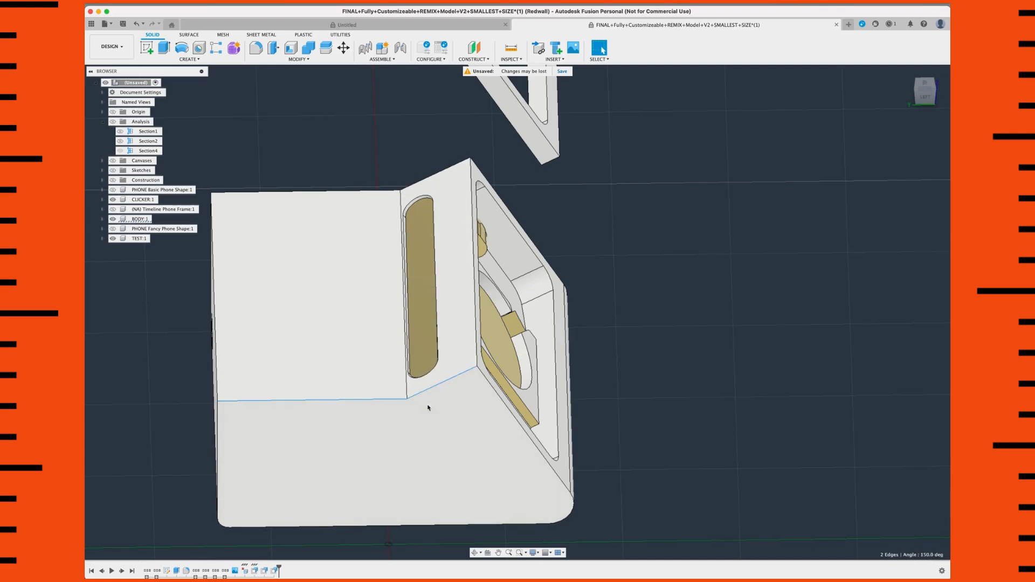
scroll(462, 411, down, 1)
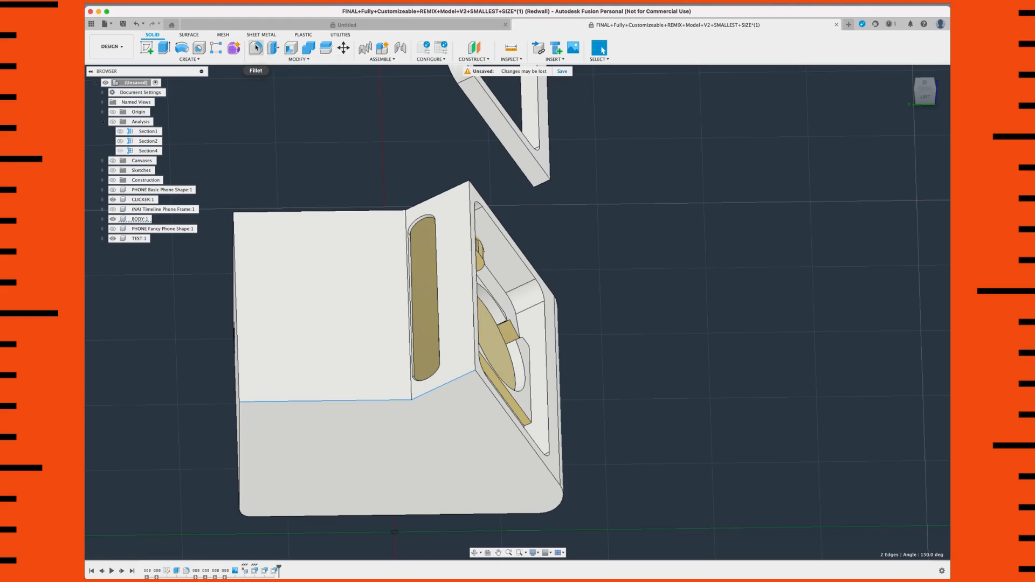
click(285, 60)
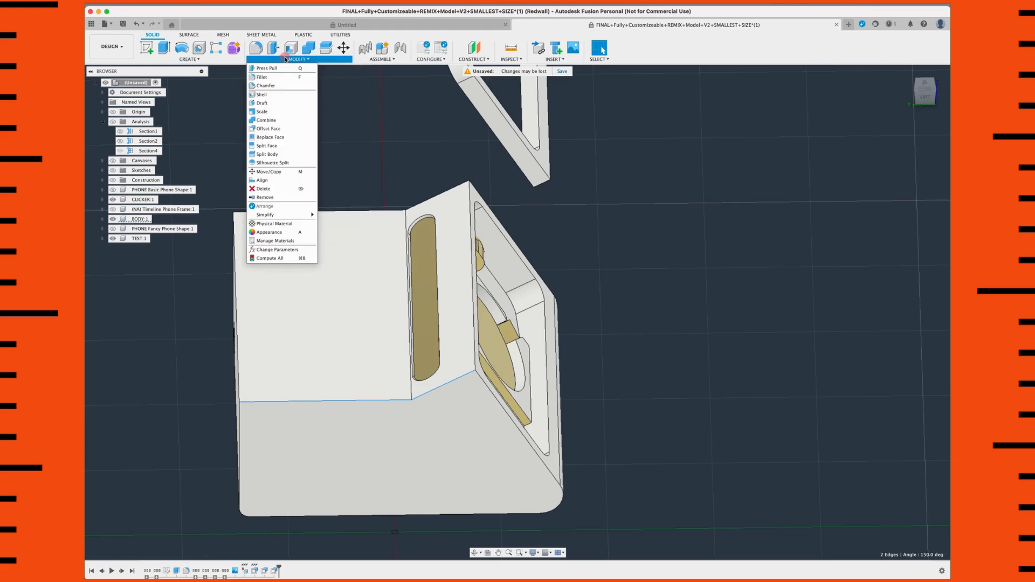
click(256, 48)
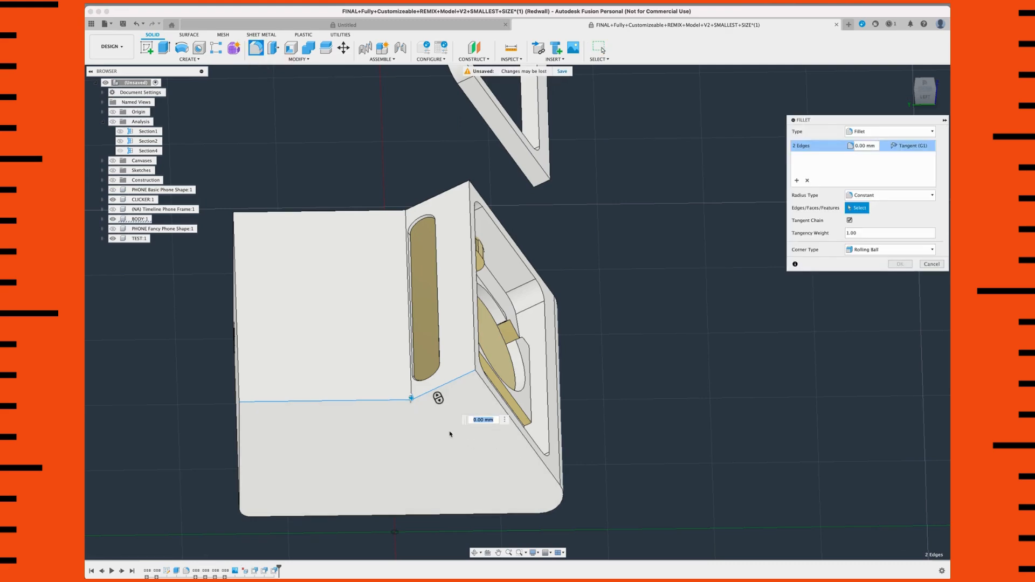
shift+middle_drag(458, 428, 475, 431)
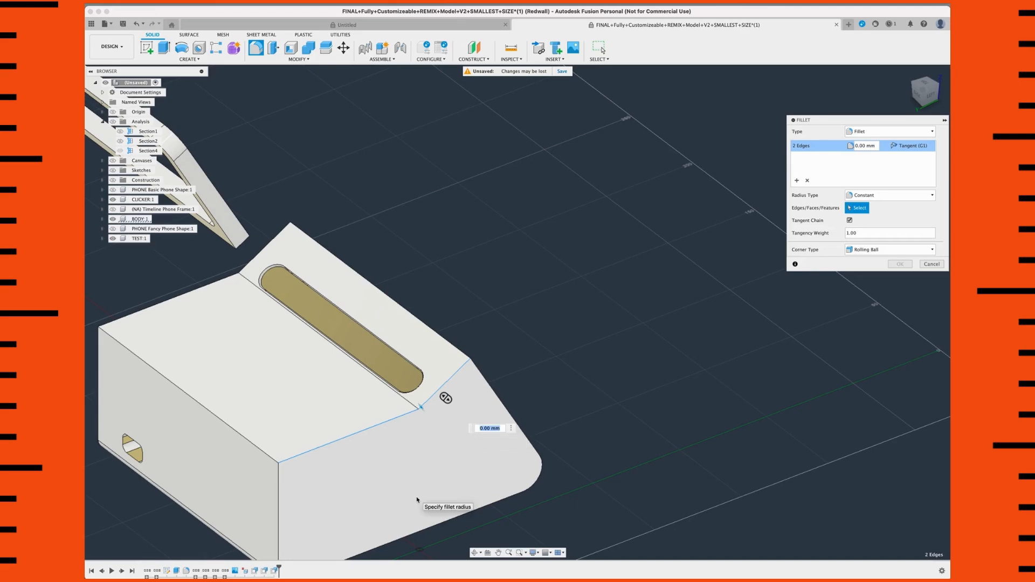
text(11)
key(Return)
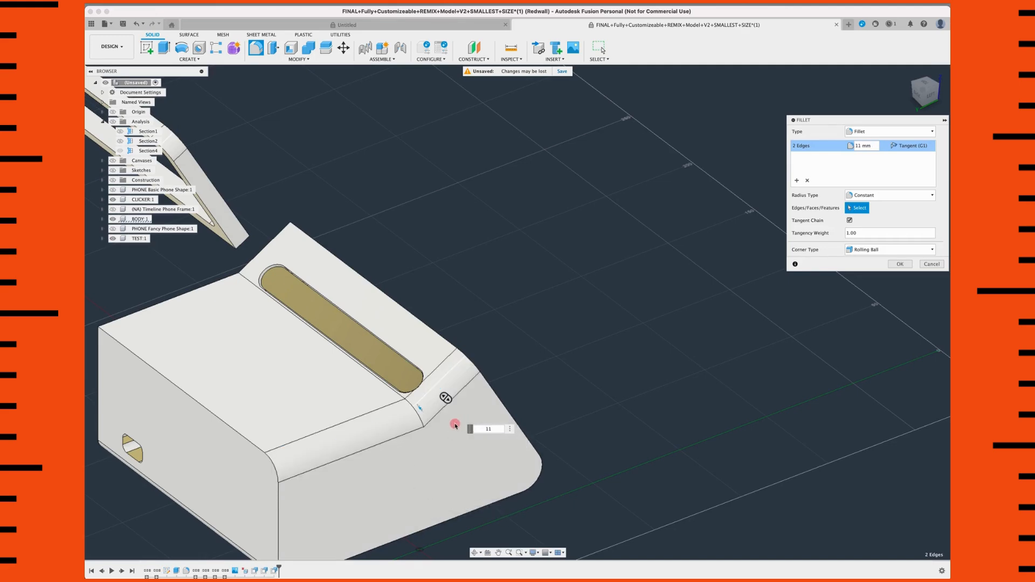
scroll(437, 421, down, 2)
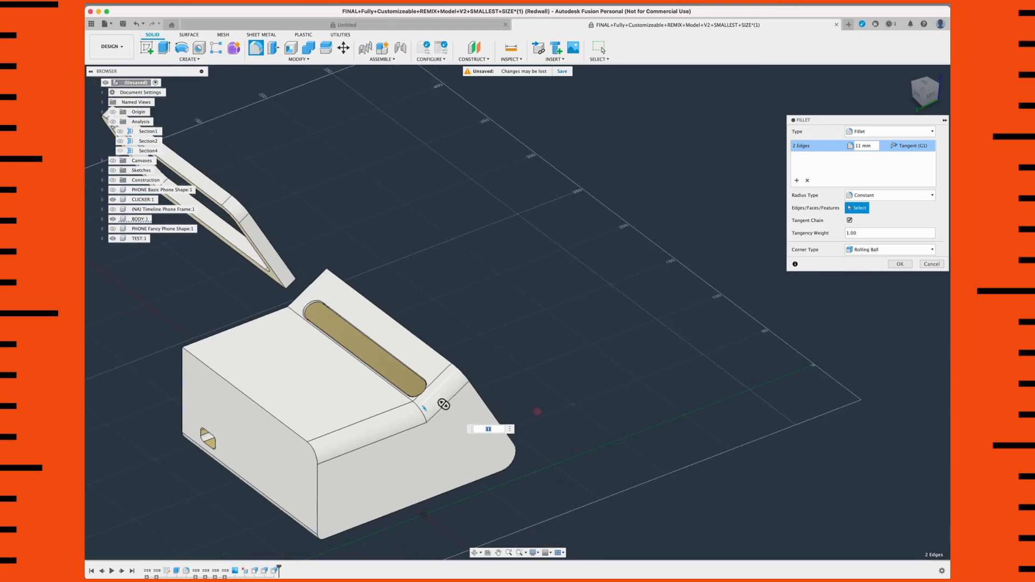
shift+middle_drag(512, 422, 456, 427)
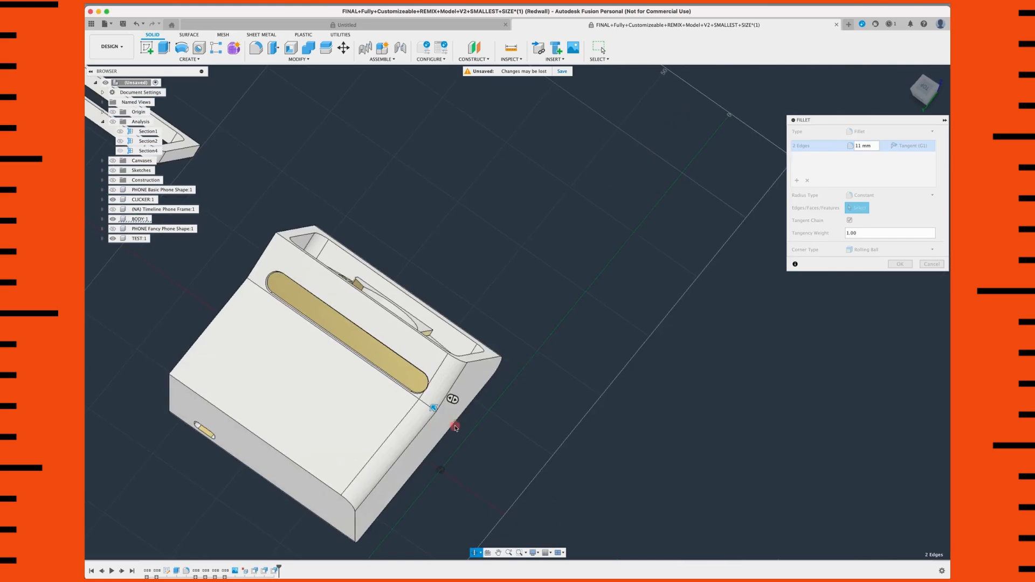
shift+middle_drag(188, 426, 275, 437)
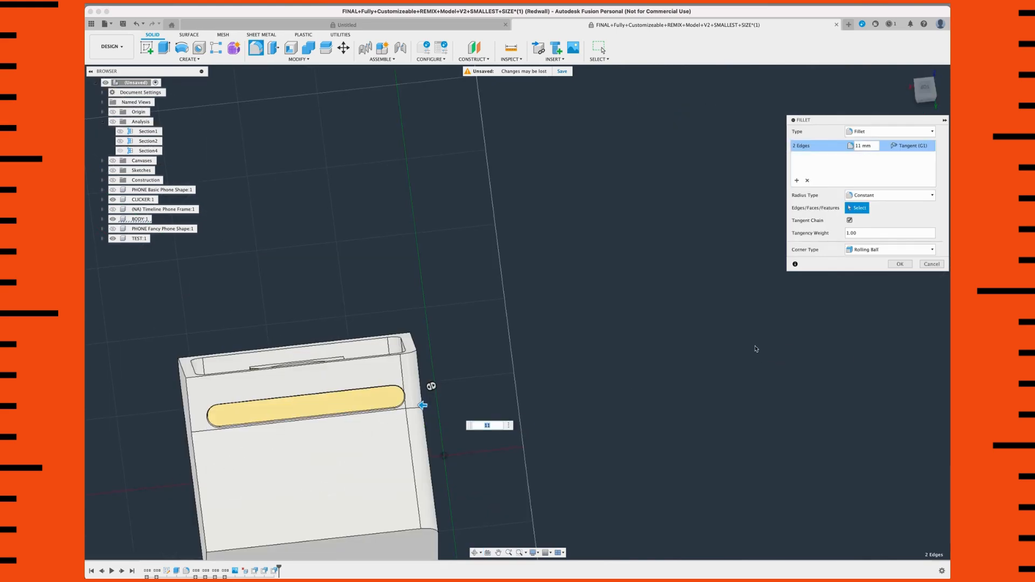
click(900, 264)
Step: Round the matching flat and sloped upper edges on the body's right side with an 11 mm fillet
scroll(481, 386, down, 1)
shift+middle_drag(480, 385, 433, 363)
scroll(429, 385, up, 3)
shift+middle_drag(423, 411, 504, 388)
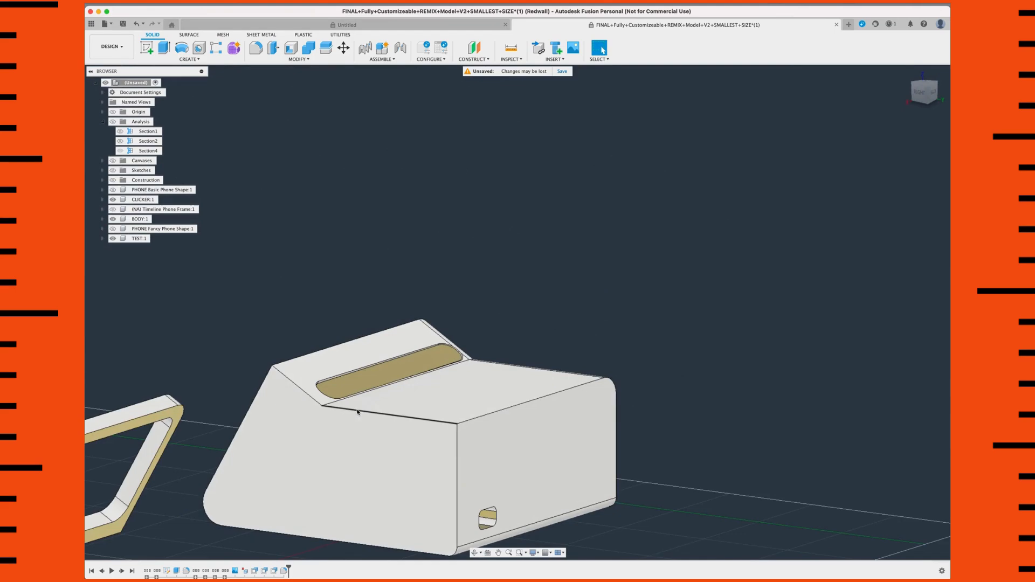
click(338, 407)
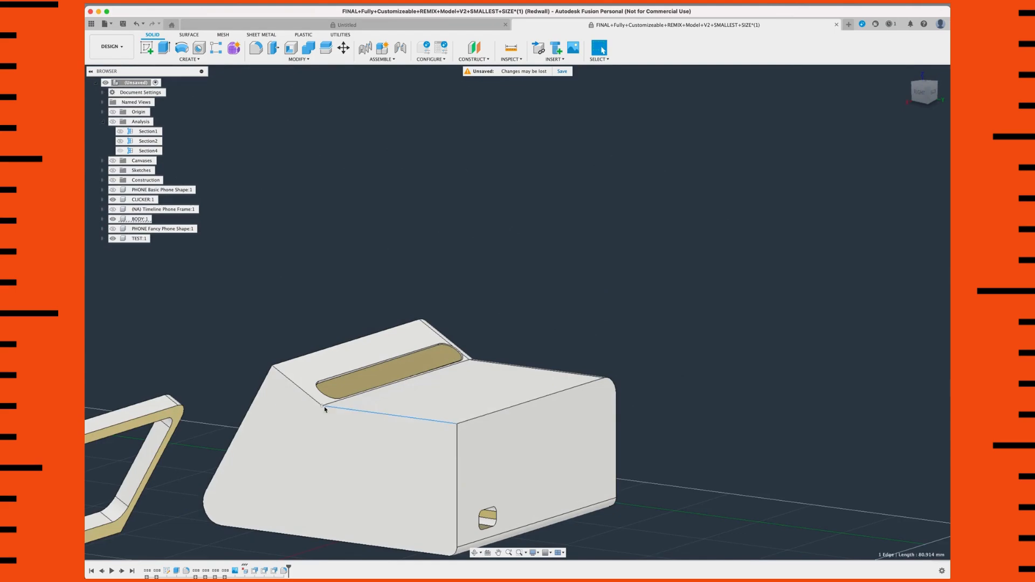
shift+click(300, 388)
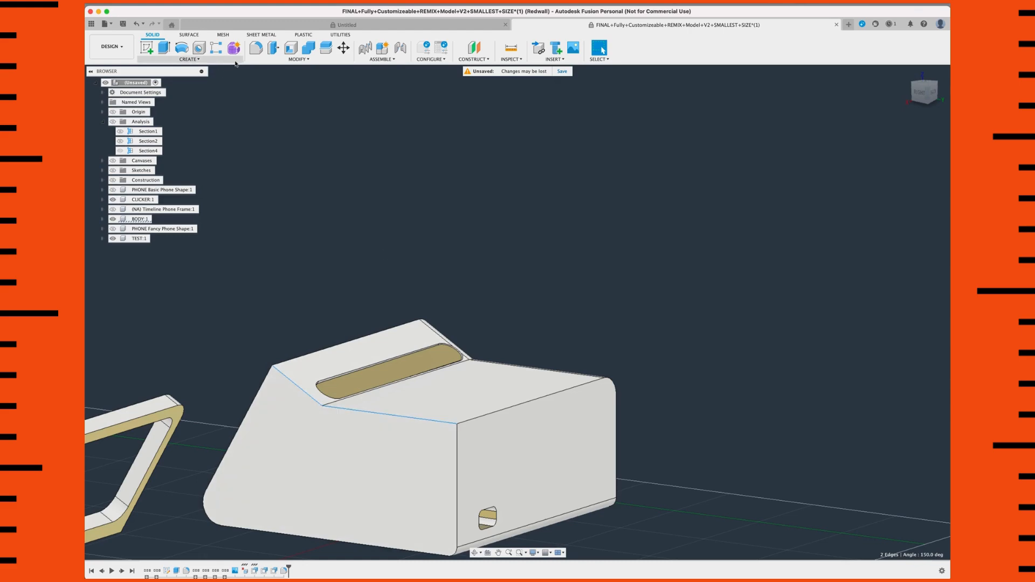
click(257, 48)
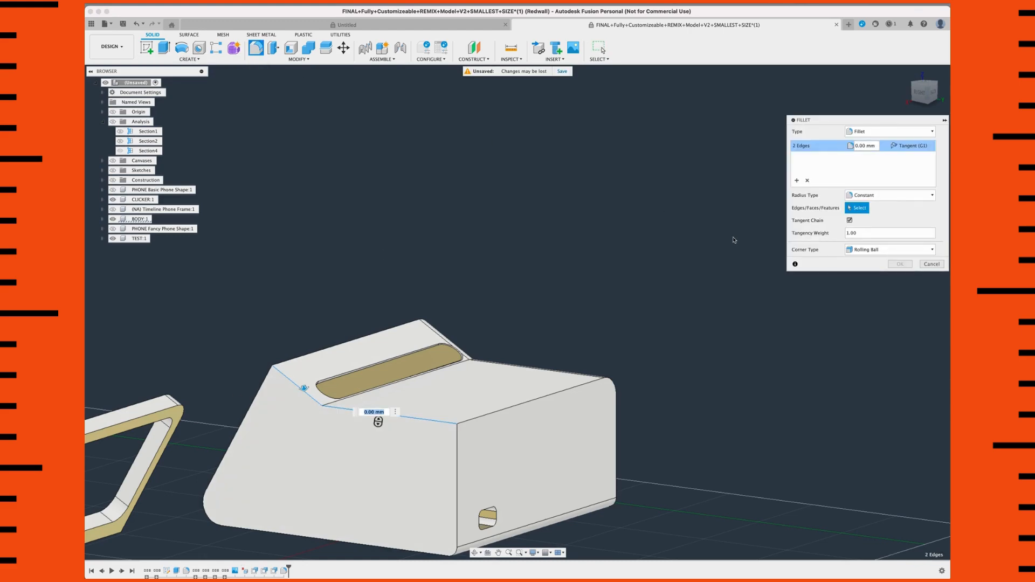
text(11)
key(Return)
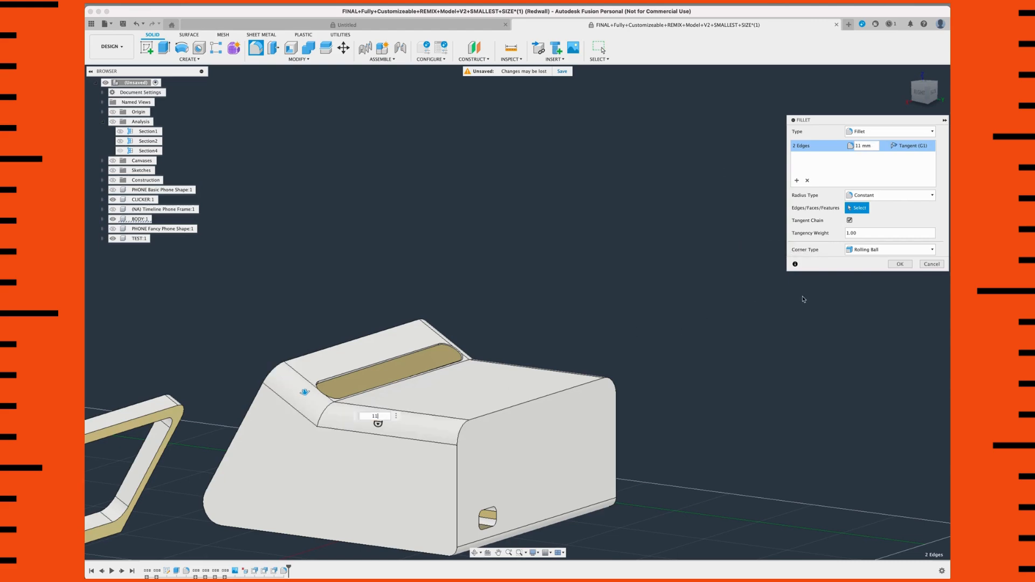
key(Return)
Step: Select the crease edge beside the clicker slot and examine from above where the side fillets meet it
mouse_move(513, 362)
shift+middle_down()
mouse_move(489, 351)
mouse_move(540, 355)
mouse_move(495, 362)
shift+middle_up()
scroll(444, 390, up, 4)
click(427, 471)
scroll(437, 459, down, 2)
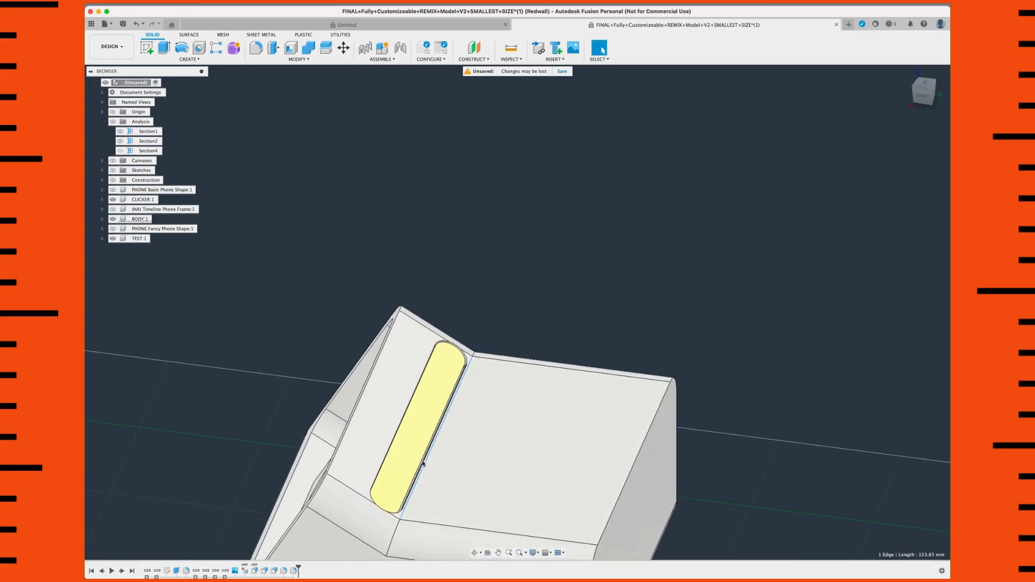
shift+middle_drag(448, 464, 444, 469)
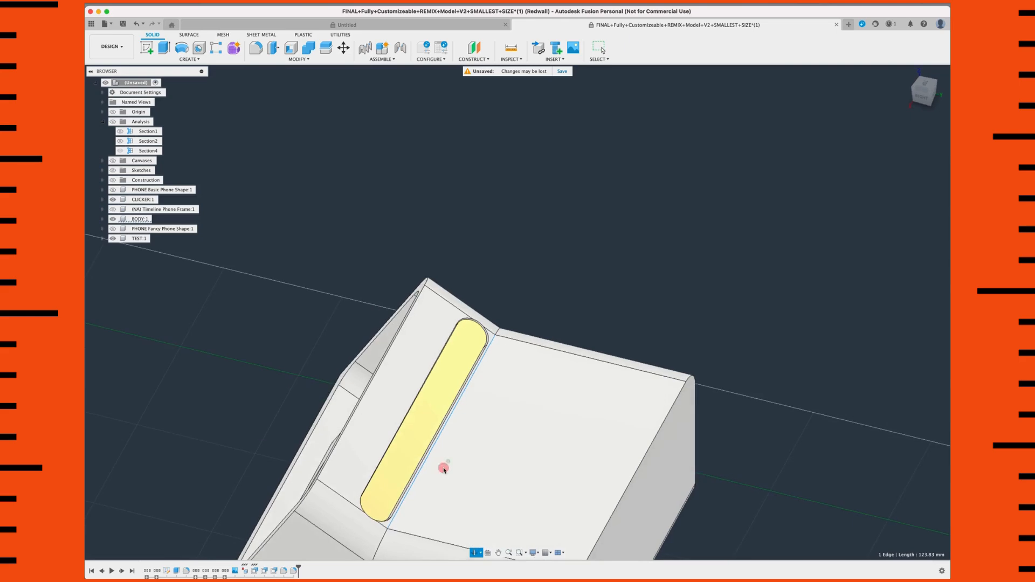
click(924, 85)
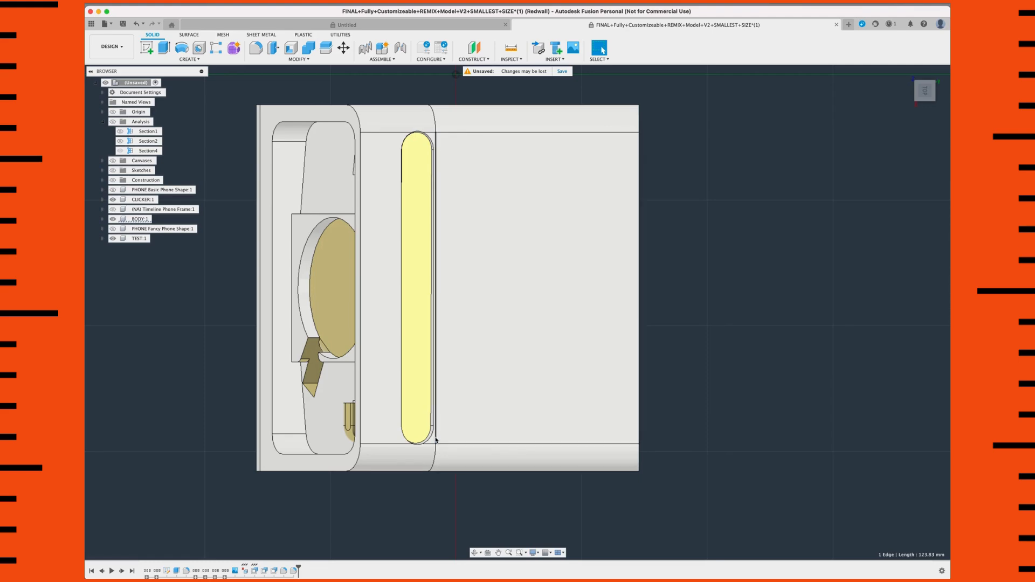
Step: Try to fillet the crease edge beside the clicker slot with a 25 mm radius
shift+middle_drag(444, 444, 555, 428)
scroll(555, 428, up, 3)
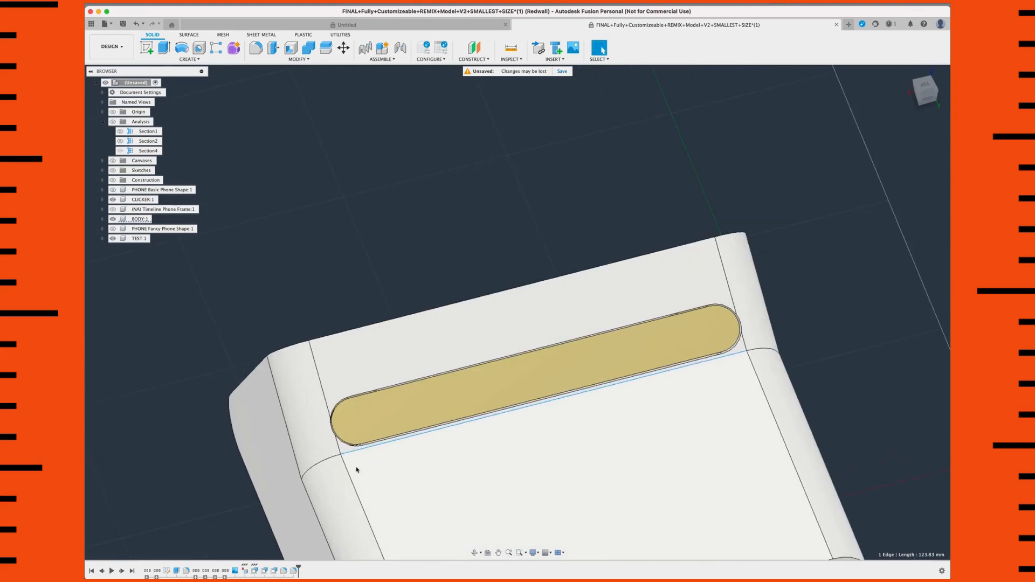
scroll(323, 480, up, 1)
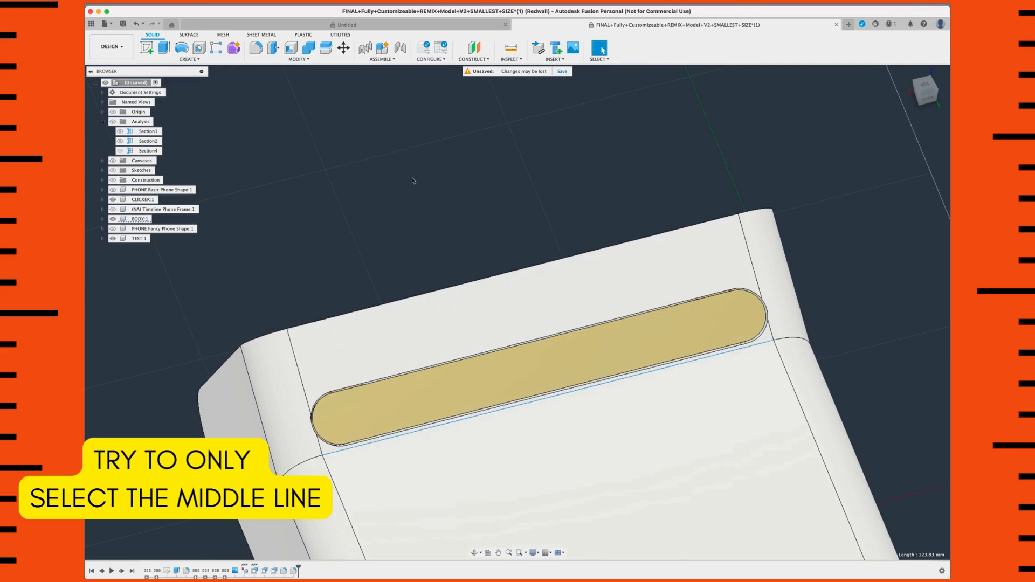
click(256, 48)
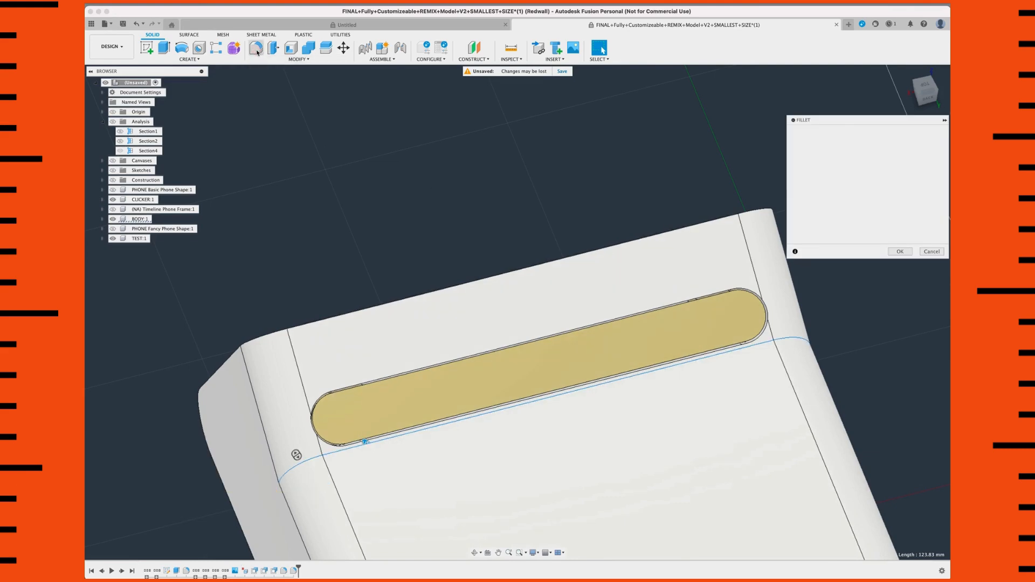
scroll(738, 337, down, 3)
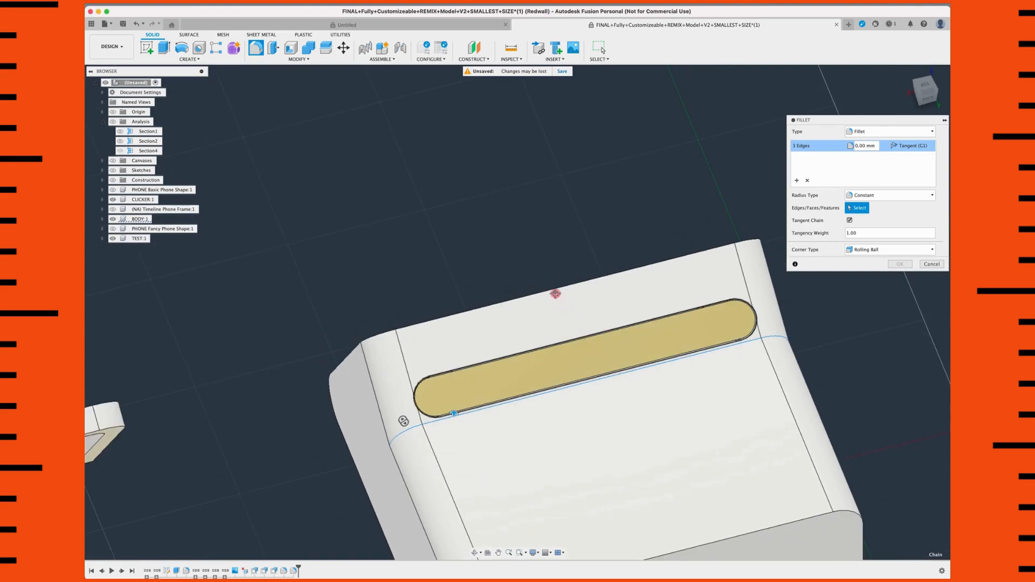
middle_drag(561, 301, 551, 290)
text(25)
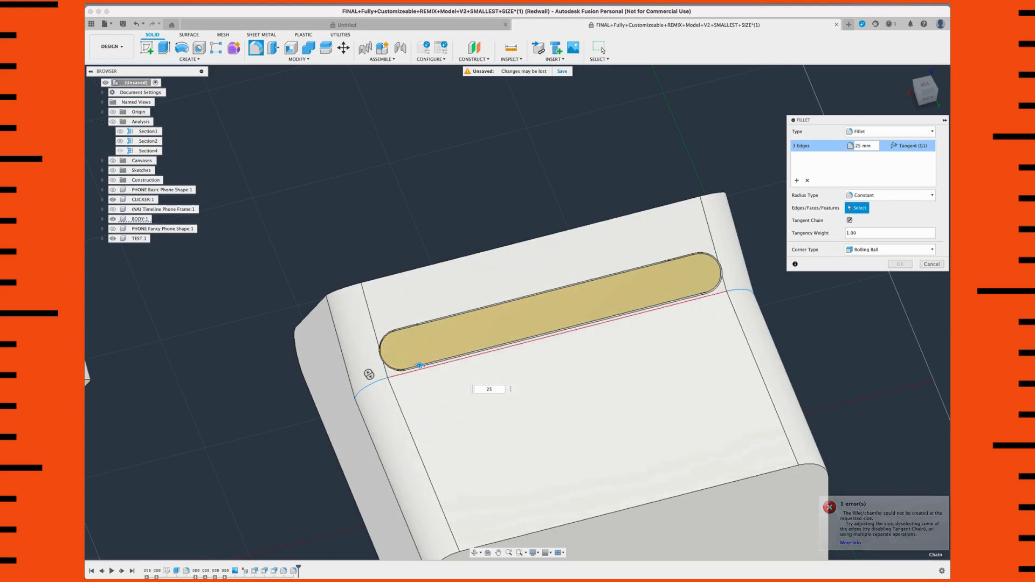
Step: Inspect the crease edge on the whole body and reduce its fillet radius to 20 mm
click(906, 72)
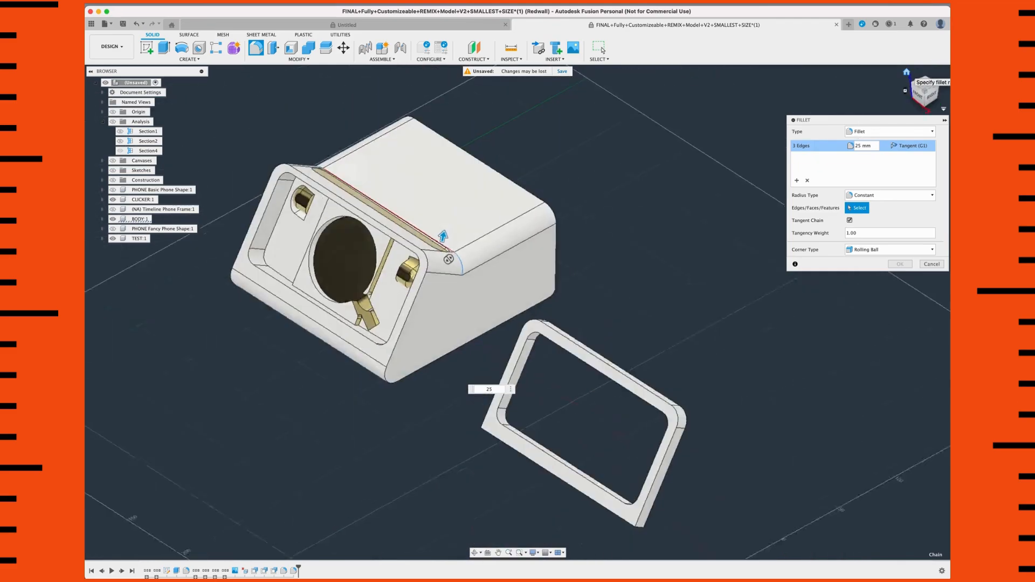
scroll(295, 293, up, 5)
shift+middle_drag(330, 292, 513, 362)
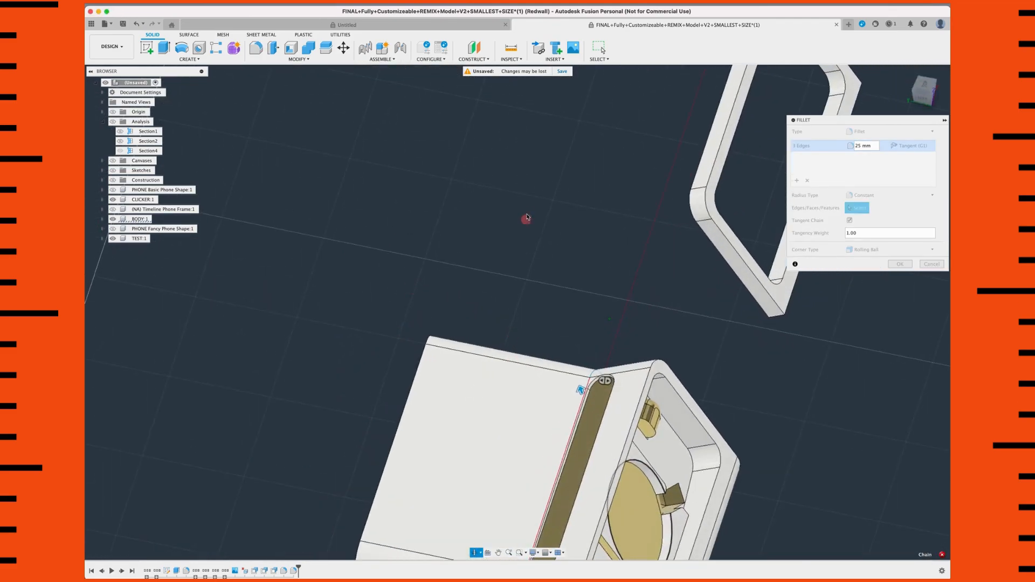
middle_drag(578, 485, 559, 393)
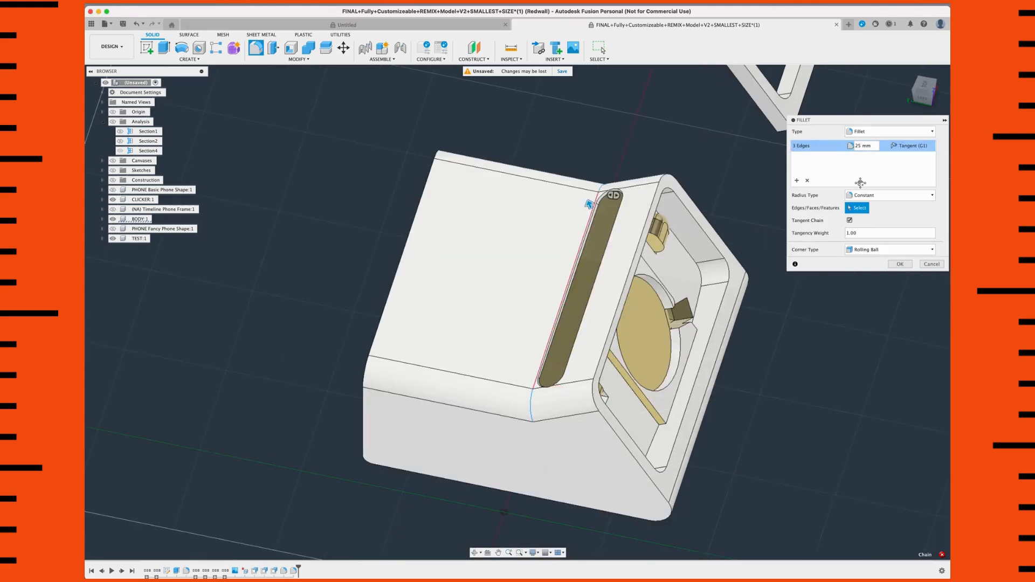
scroll(861, 184, down, 3)
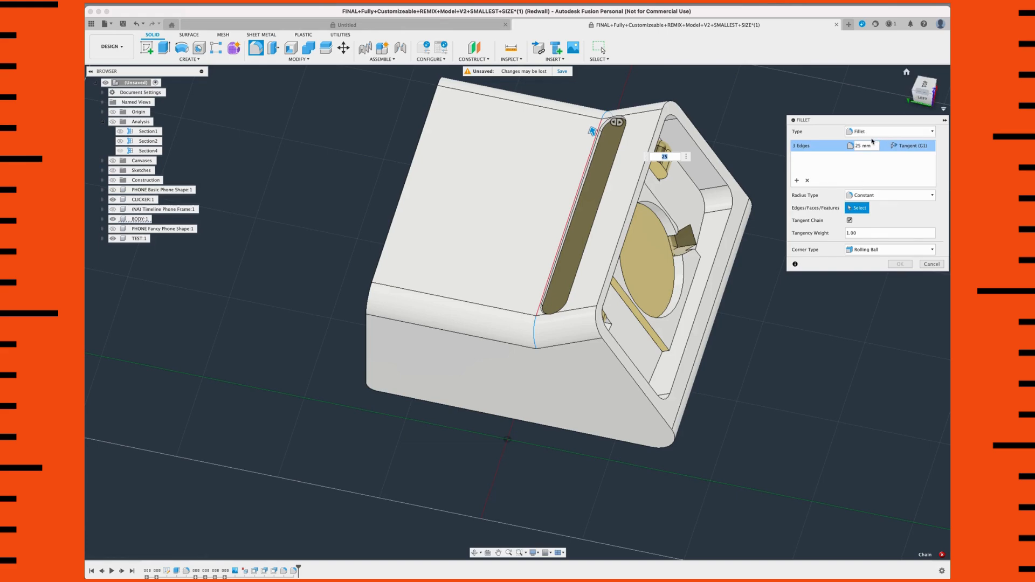
key(Return)
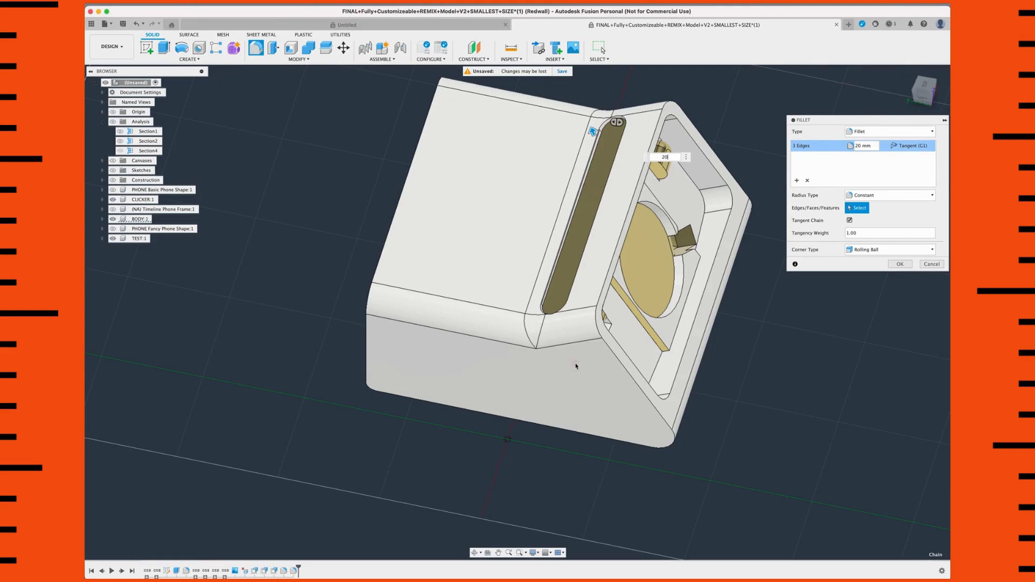
Step: Fine-tune the crease fillet's radius to 21.2 mm and apply the fillet
mouse_move(584, 354)
shift+middle_down()
mouse_move(577, 325)
mouse_move(593, 348)
shift+middle_up()
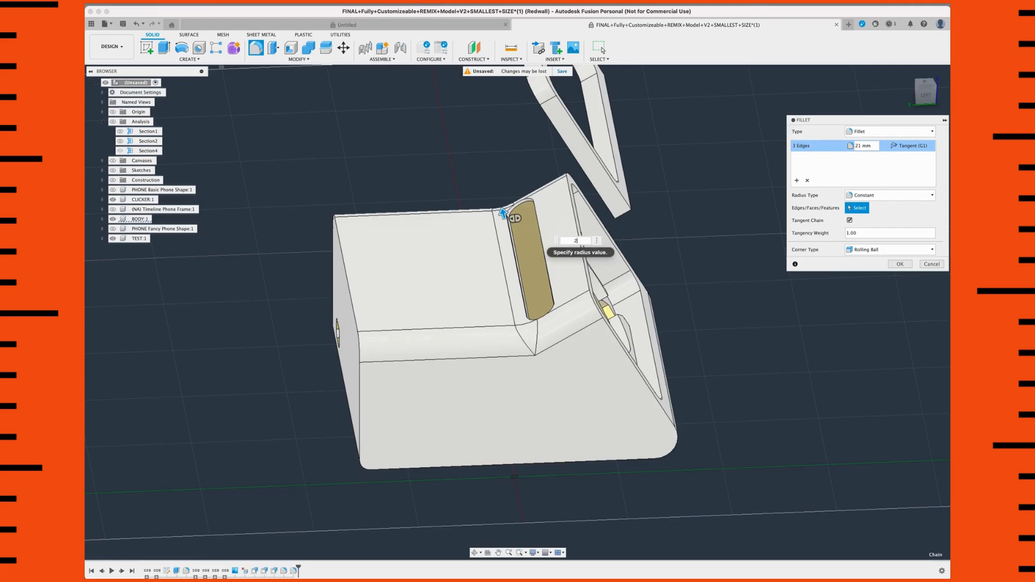
text(0.525)
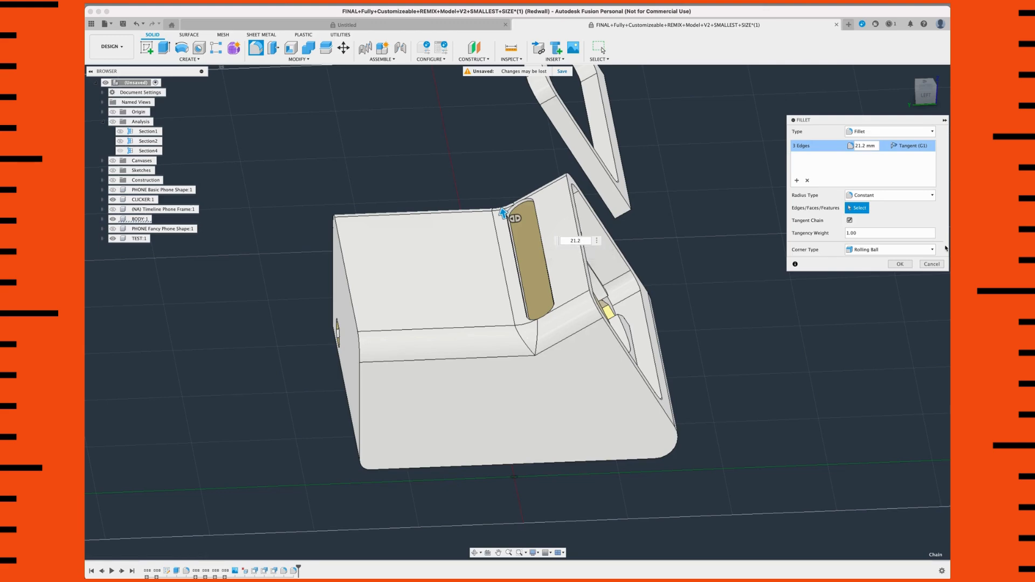
click(899, 265)
Step: Examine the rounded dock from the side and front, including the clicker area, and from below at its bottom face
shift+middle_drag(602, 338, 610, 402)
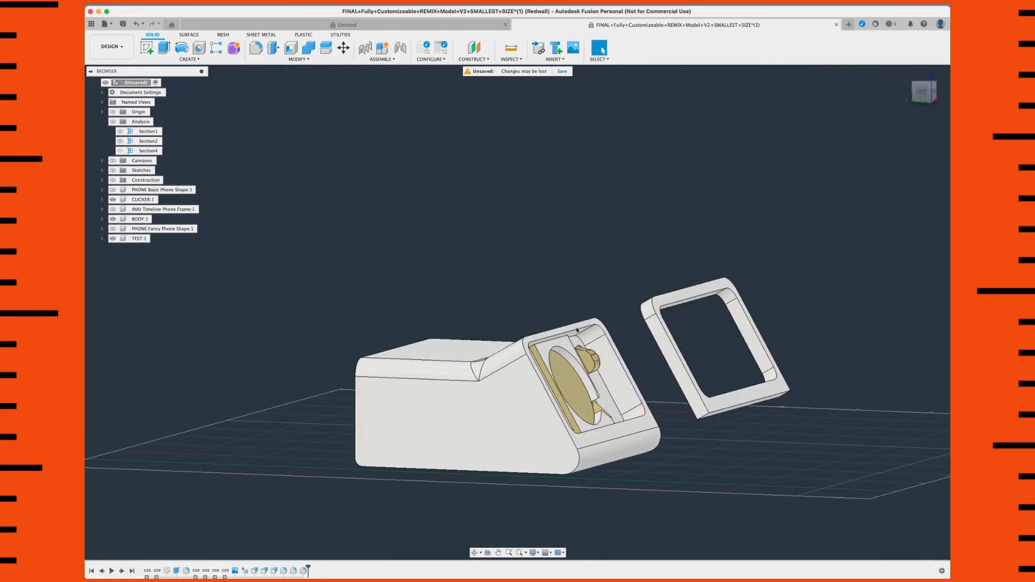
scroll(569, 329, up, 5)
shift+middle_drag(686, 402, 661, 408)
middle_drag(661, 408, 685, 143)
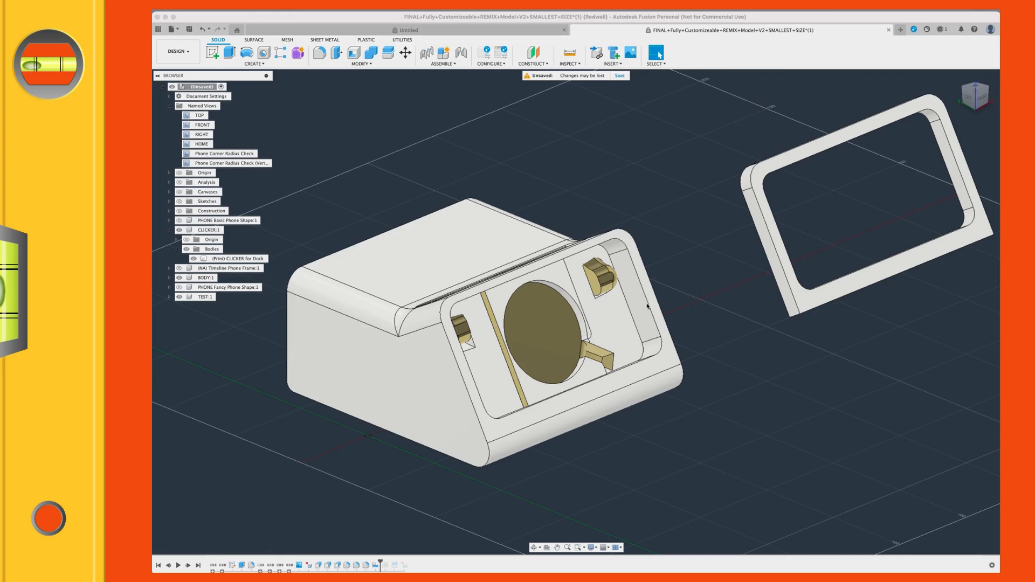
scroll(606, 286, up, 5)
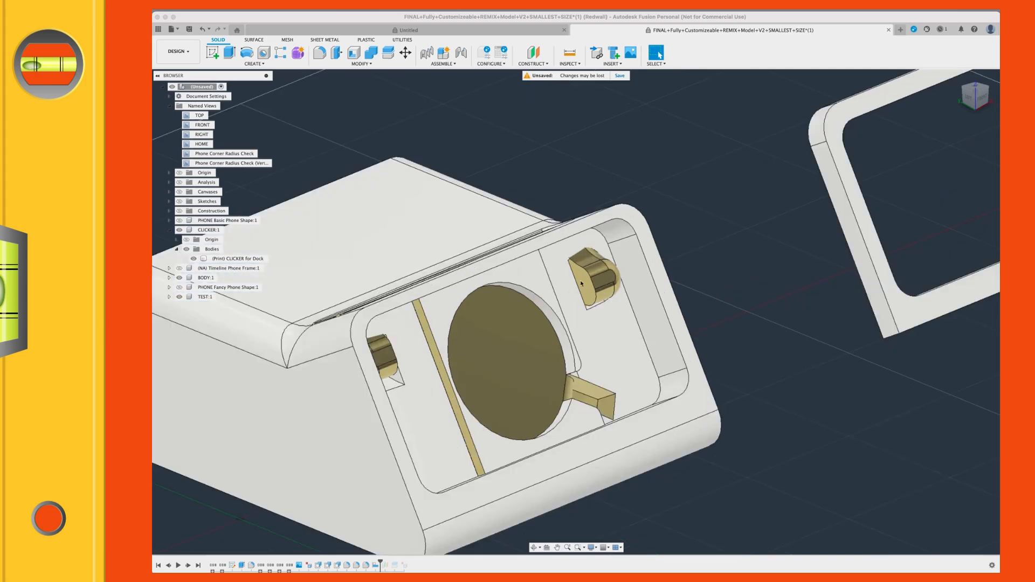
scroll(628, 285, down, 2)
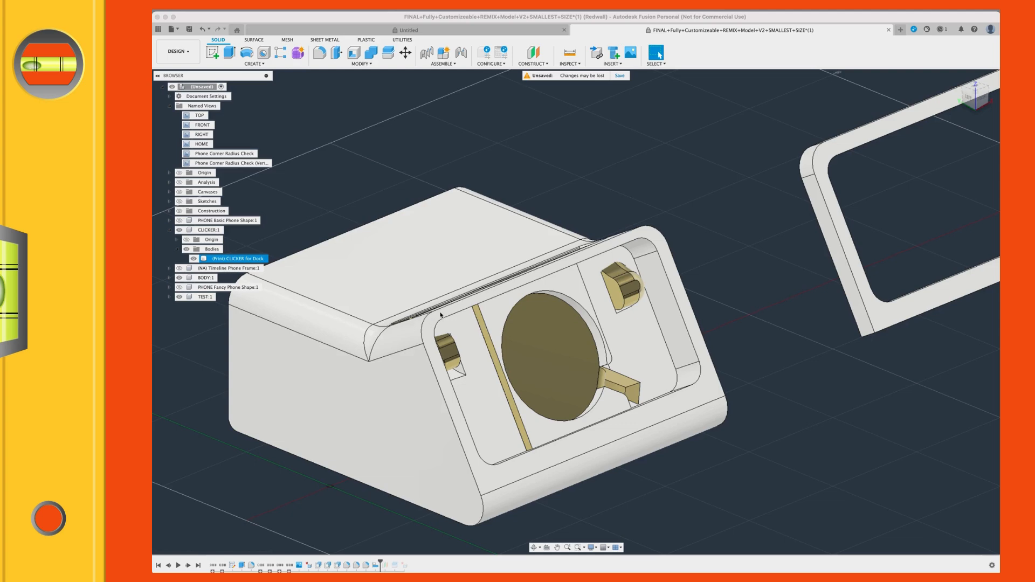
shift+middle_drag(505, 327, 578, 307)
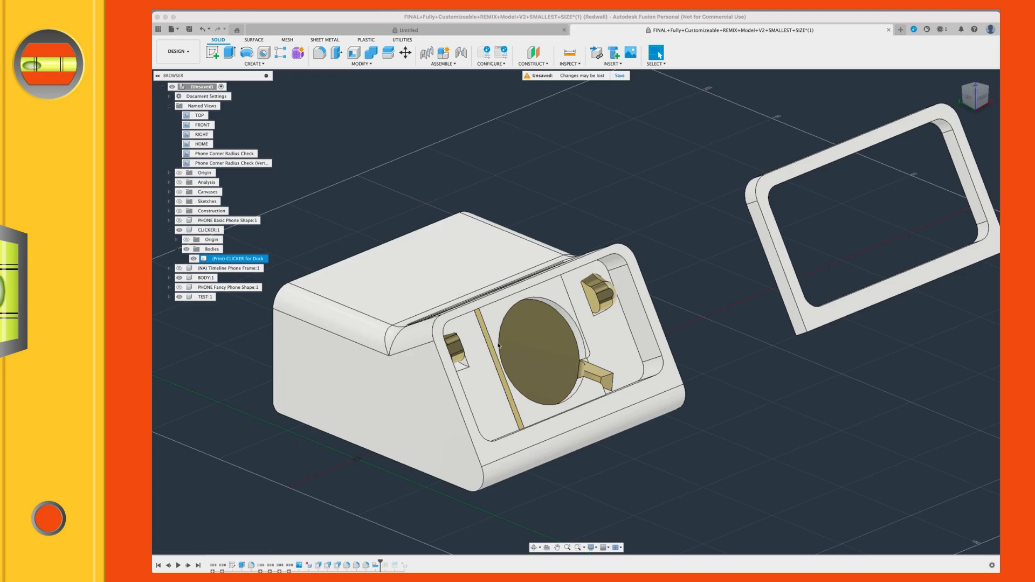
shift+middle_drag(461, 468, 555, 282)
middle_drag(531, 121, 556, 162)
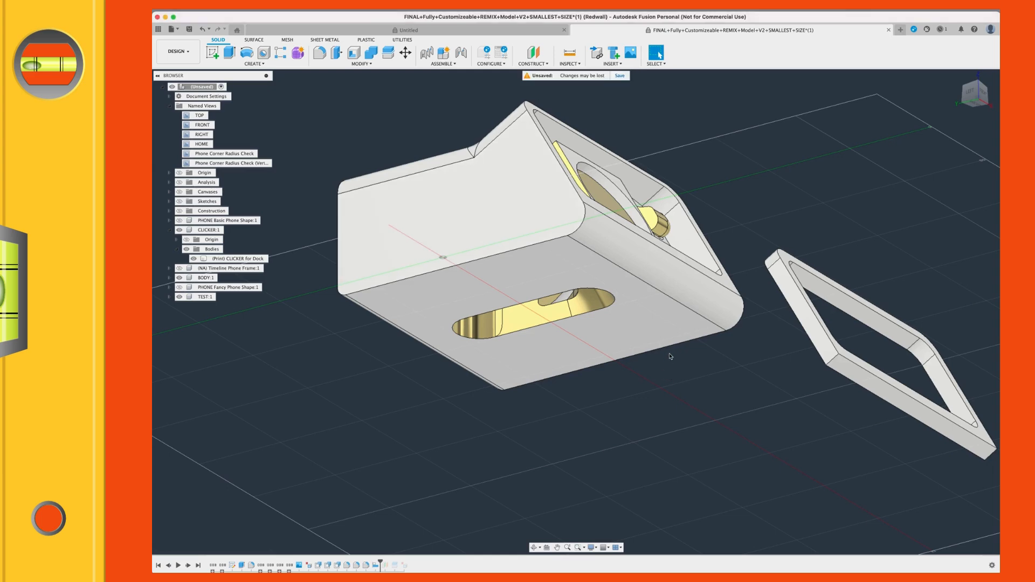
Step: Start the Align command for bodies and pick the dock body's flat bottom face as the geometry to align from
key(s)
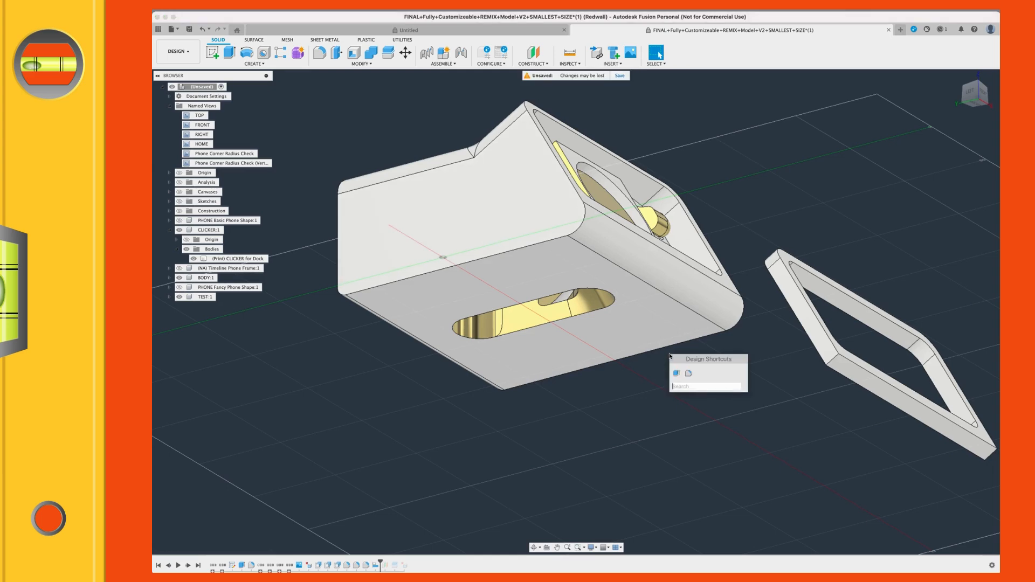
text(OFF)
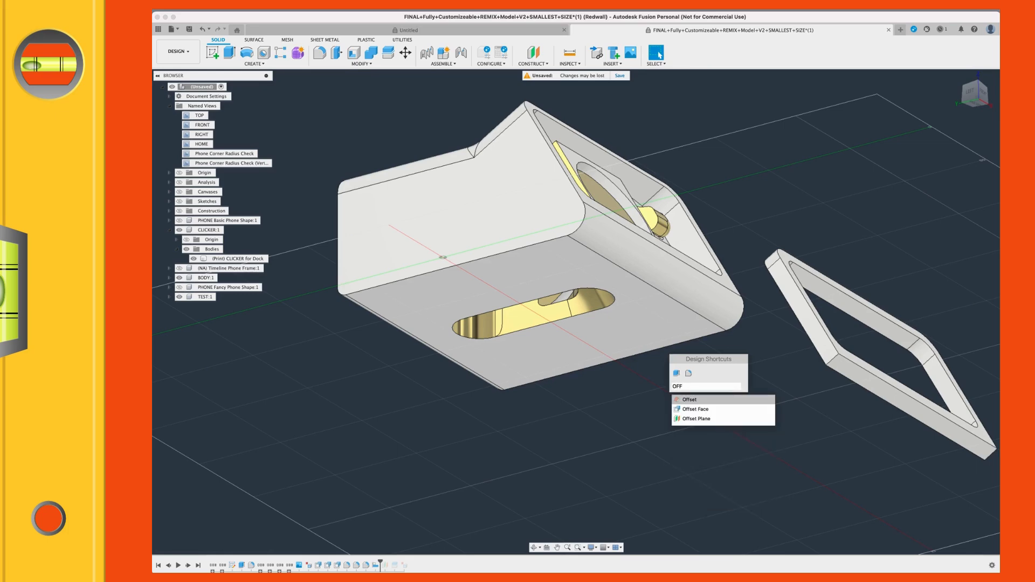
key(BackSpace)
key(BackSpace)
key(BackSpace)
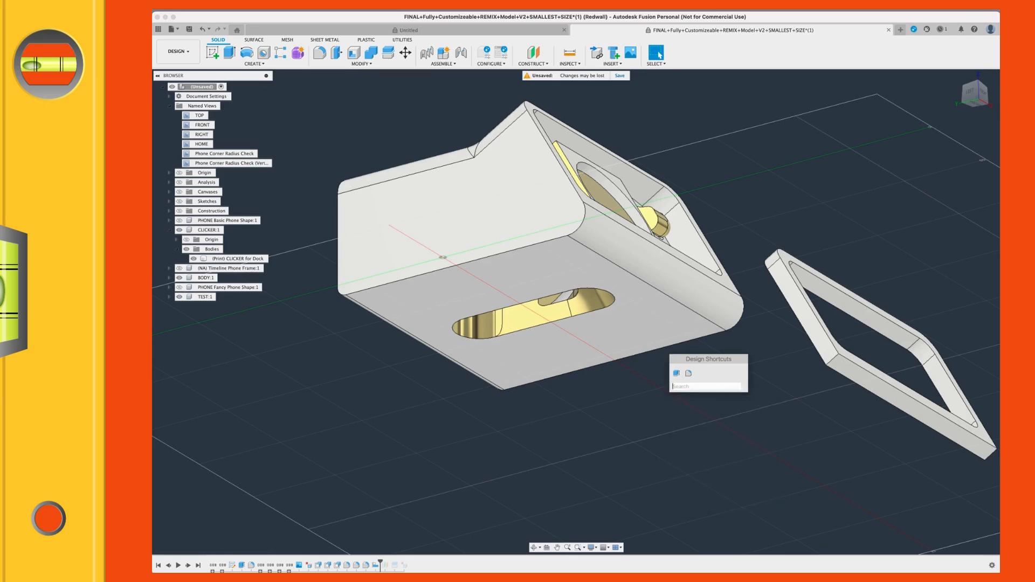
text(al)
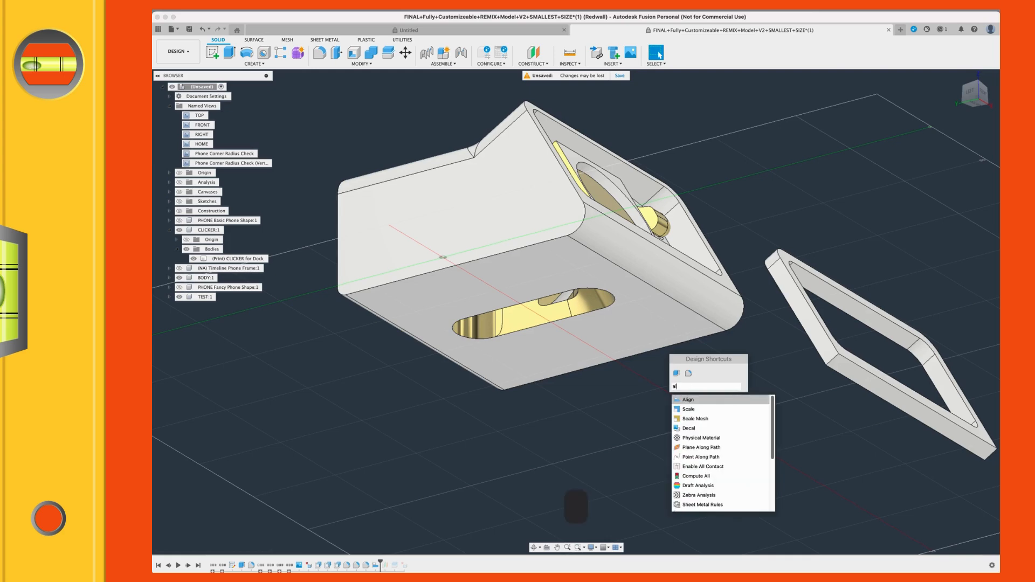
key(Return)
click(951, 135)
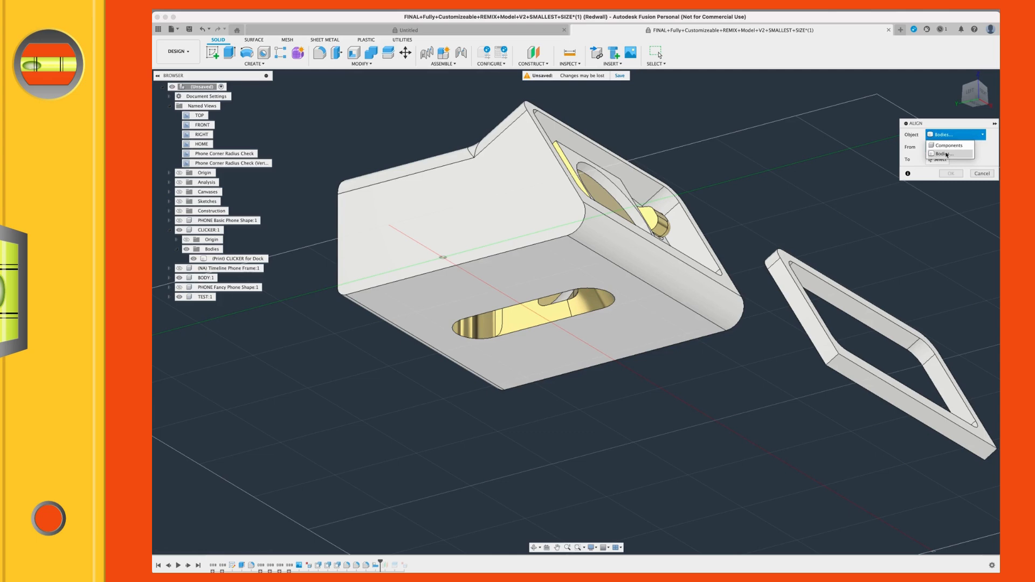
click(947, 155)
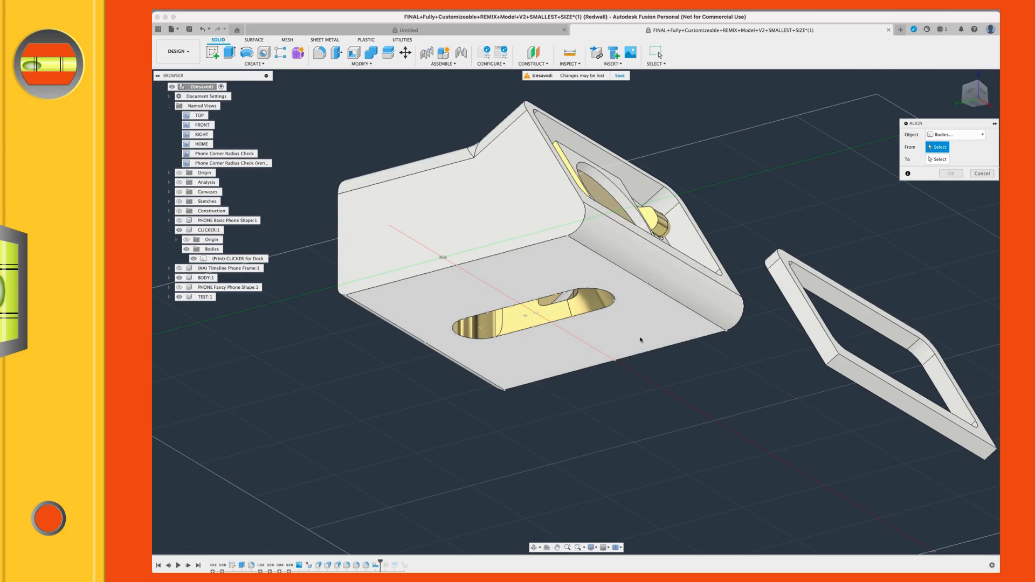
scroll(641, 340, up, 2)
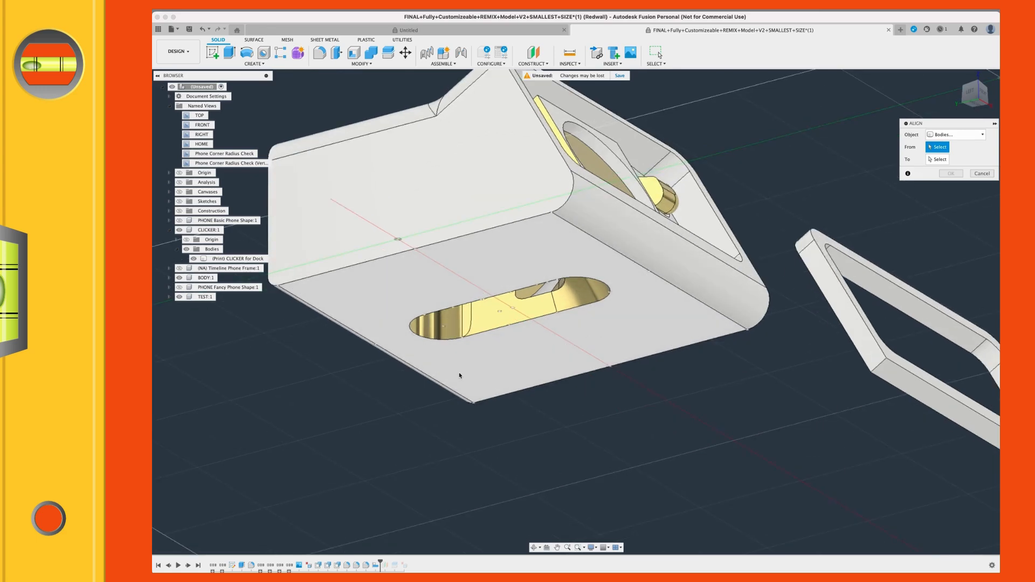
click(645, 304)
scroll(862, 238, down, 2)
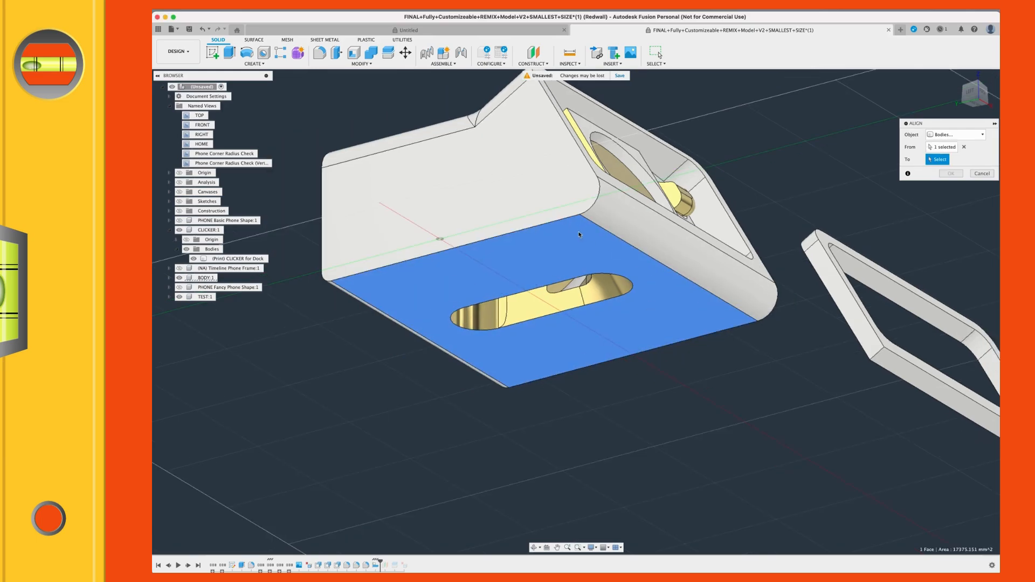
Step: Collapse the named views, show the design's origin geometry and expand the Origin folder to list its planes
scroll(580, 234, down, 3)
shift+middle_drag(511, 254, 515, 259)
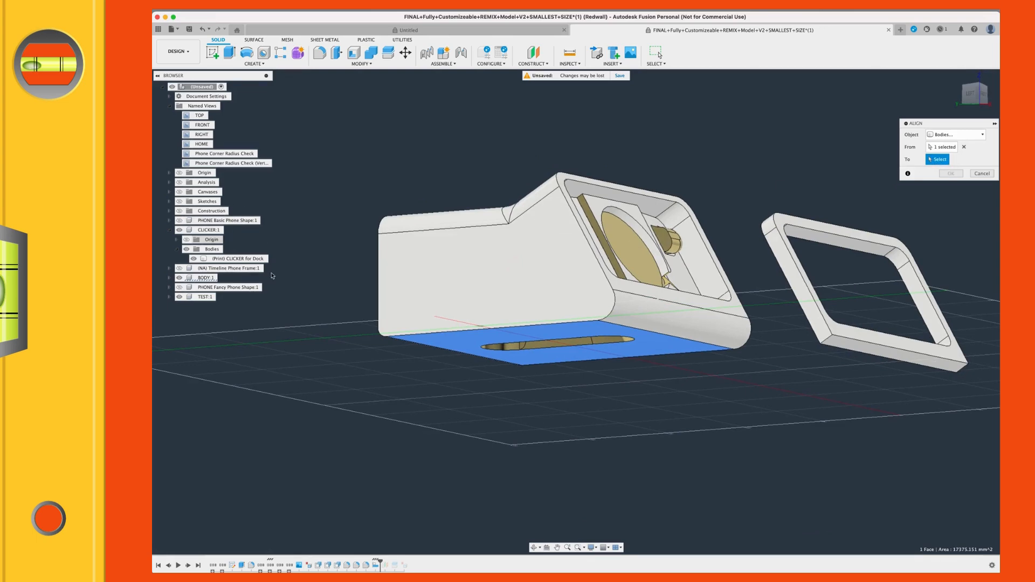
scroll(625, 354, down, 4)
middle_drag(632, 356, 600, 356)
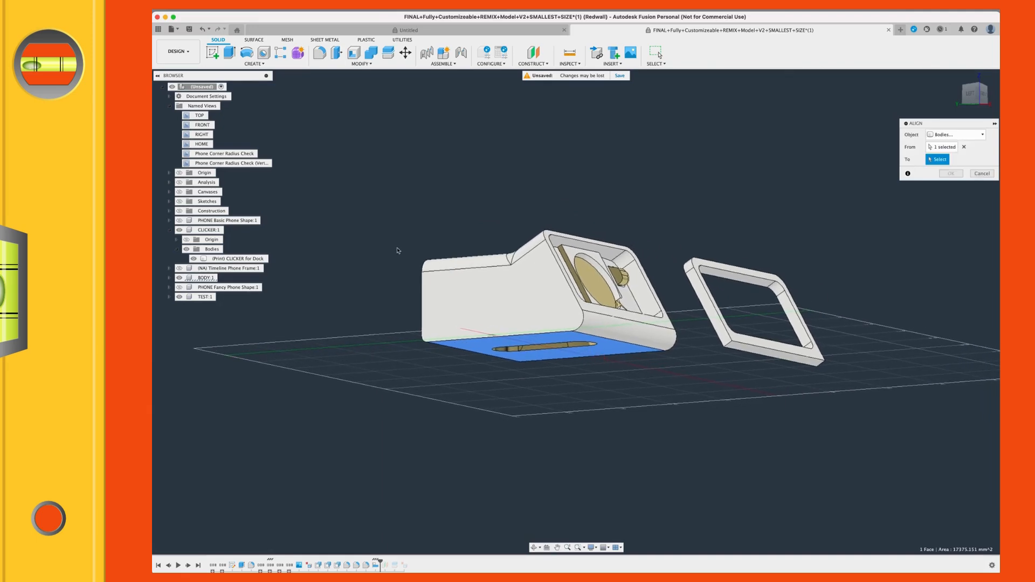
shift+middle_drag(393, 244, 363, 256)
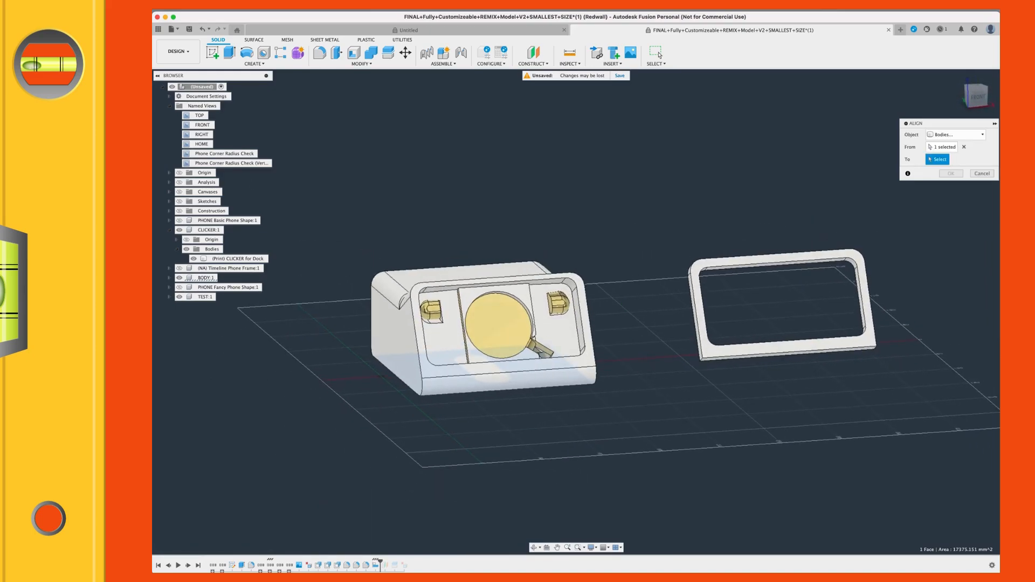
click(169, 107)
click(179, 116)
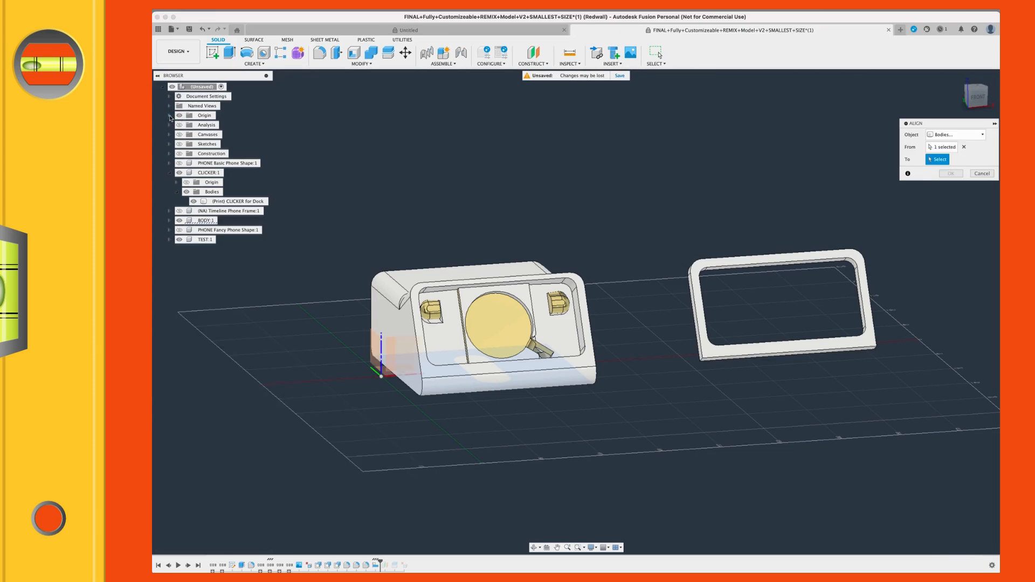
click(169, 116)
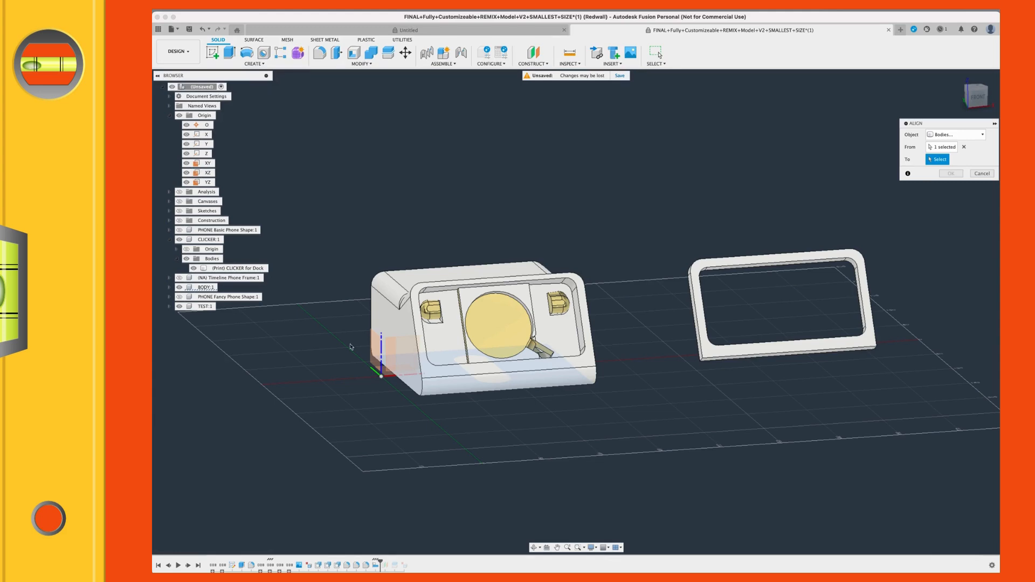
Step: Align the dock body's picked bottom face to the origin's XY plane and apply the alignment
scroll(351, 346, up, 2)
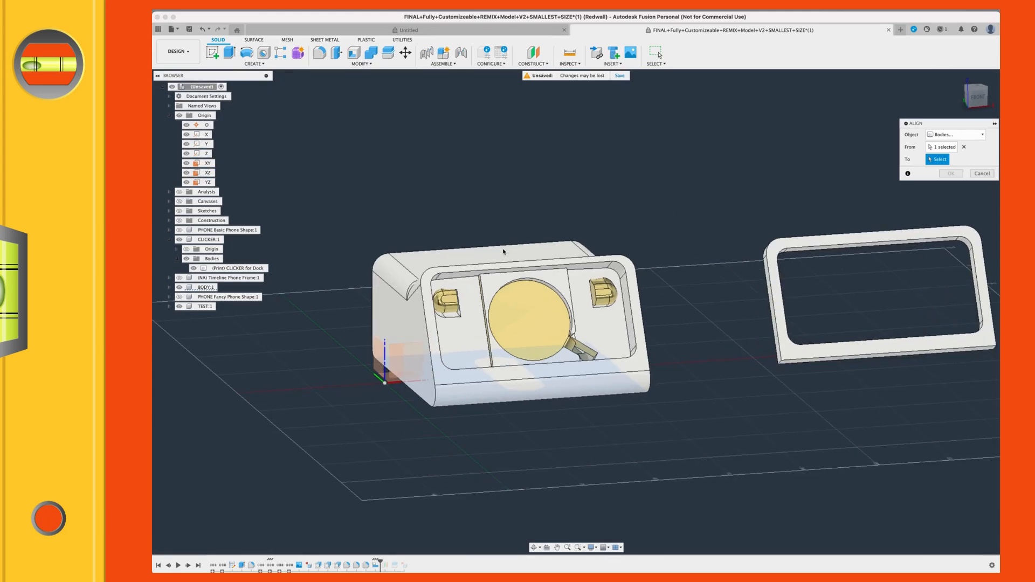
scroll(451, 362, up, 1)
shift+middle_drag(473, 358, 492, 326)
shift+middle_drag(485, 174, 492, 176)
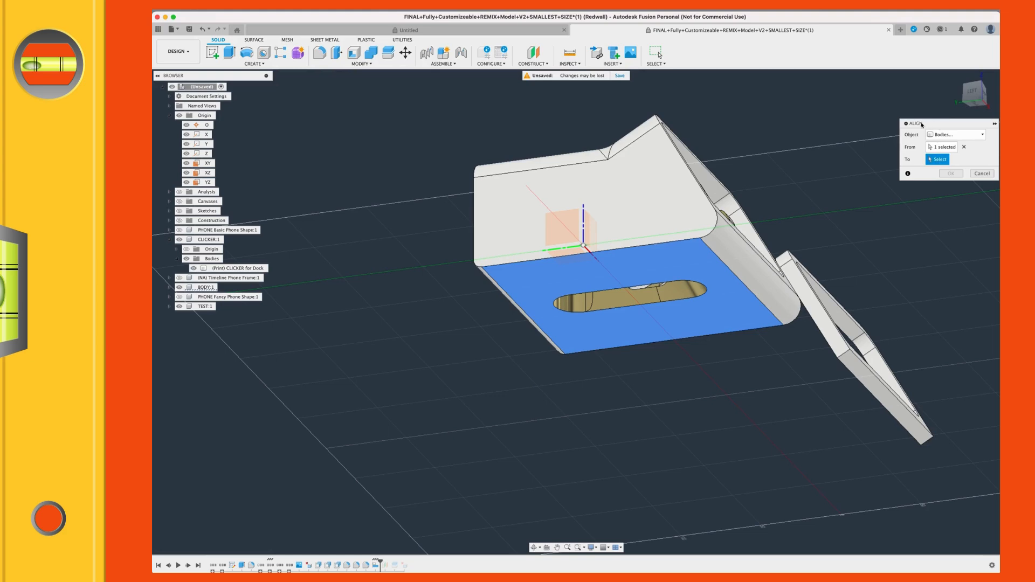
scroll(728, 259, up, 2)
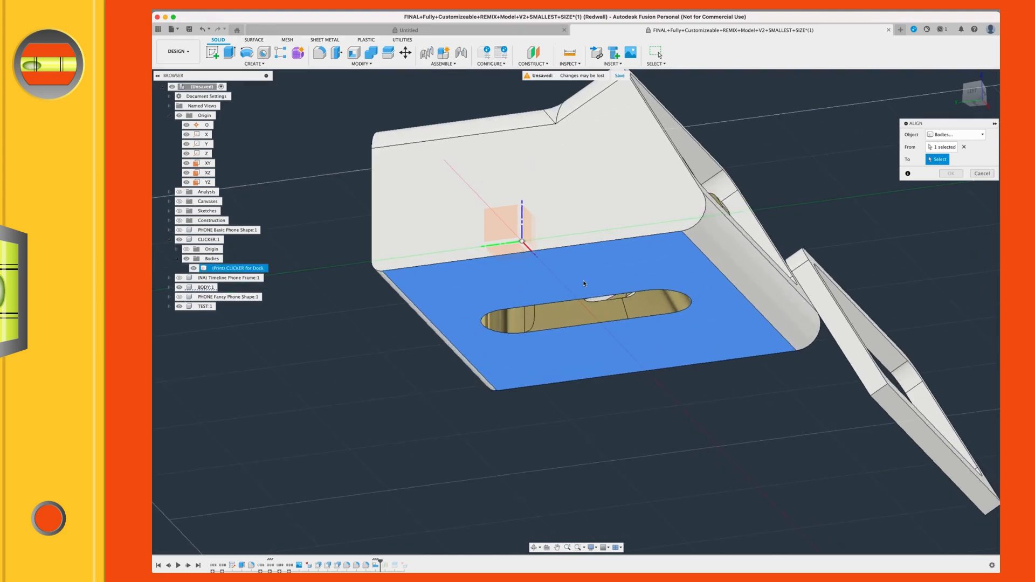
click(515, 252)
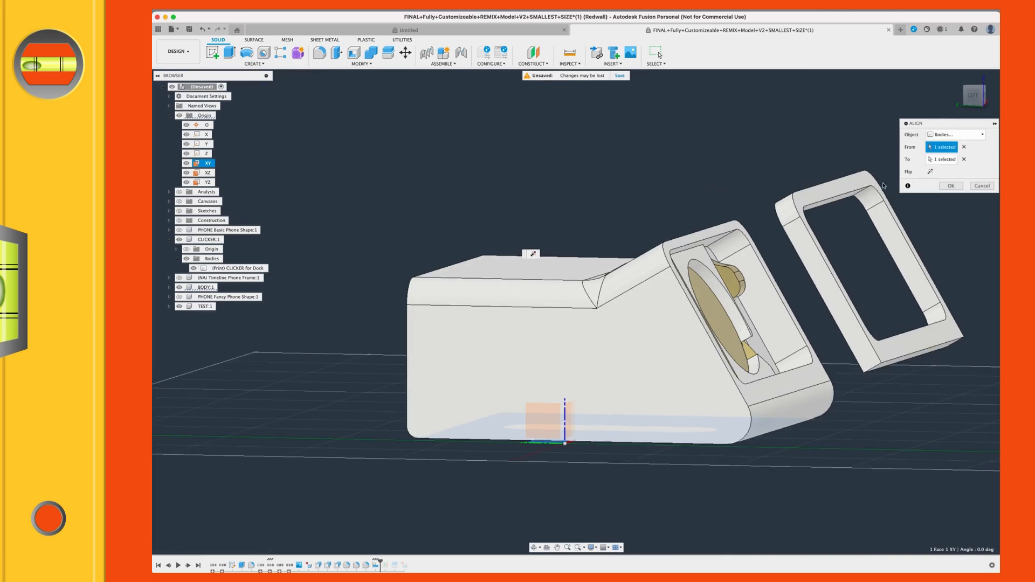
click(950, 186)
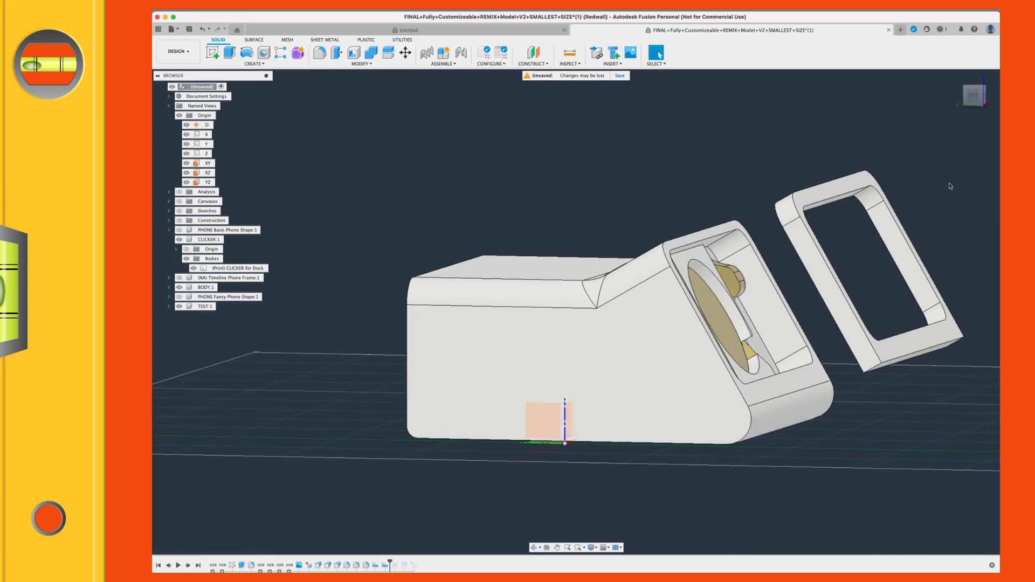
Step: Roll the timeline back to just before the align features and delete all features after the marker
scroll(755, 480, up, 2)
mouse_move(761, 478)
shift+middle_down()
mouse_move(764, 461)
mouse_move(763, 477)
shift+middle_up()
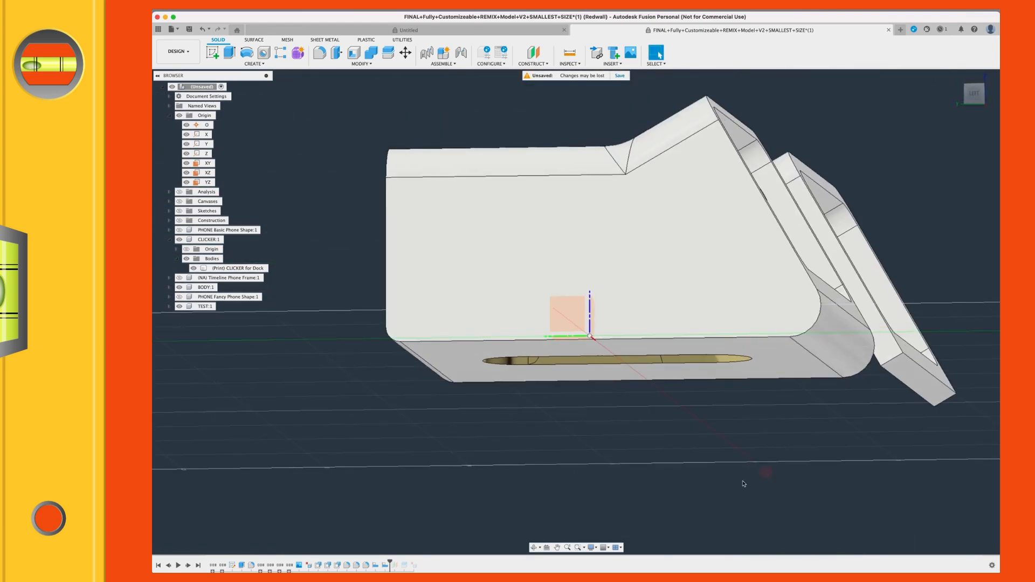
drag(388, 561, 380, 562)
right_click(372, 564)
click(399, 529)
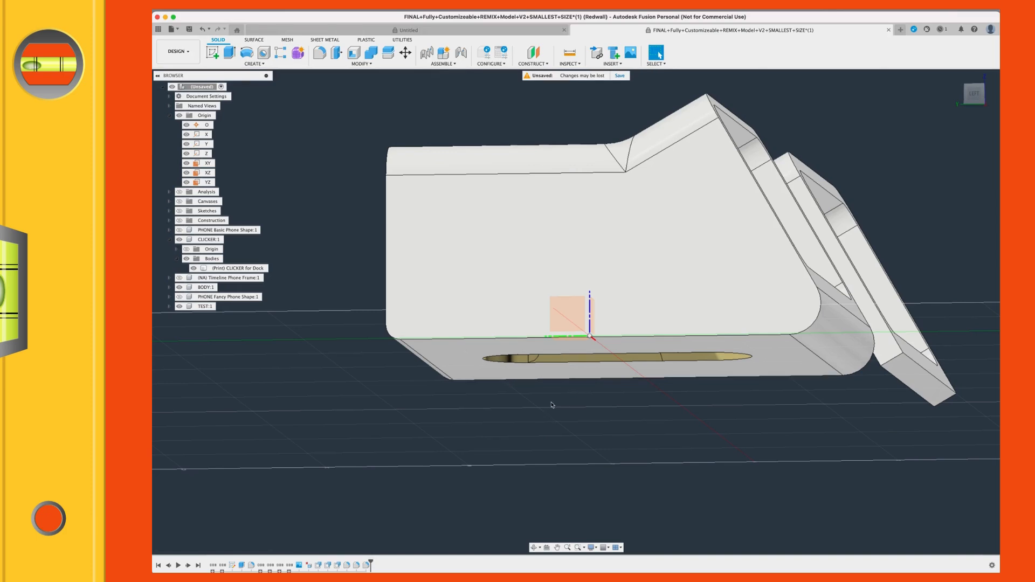
Step: Restart the Align command for bodies and pick the dock body's bottom face around the slot as the source geometry
shift+middle_drag(551, 399, 555, 376)
text(s)
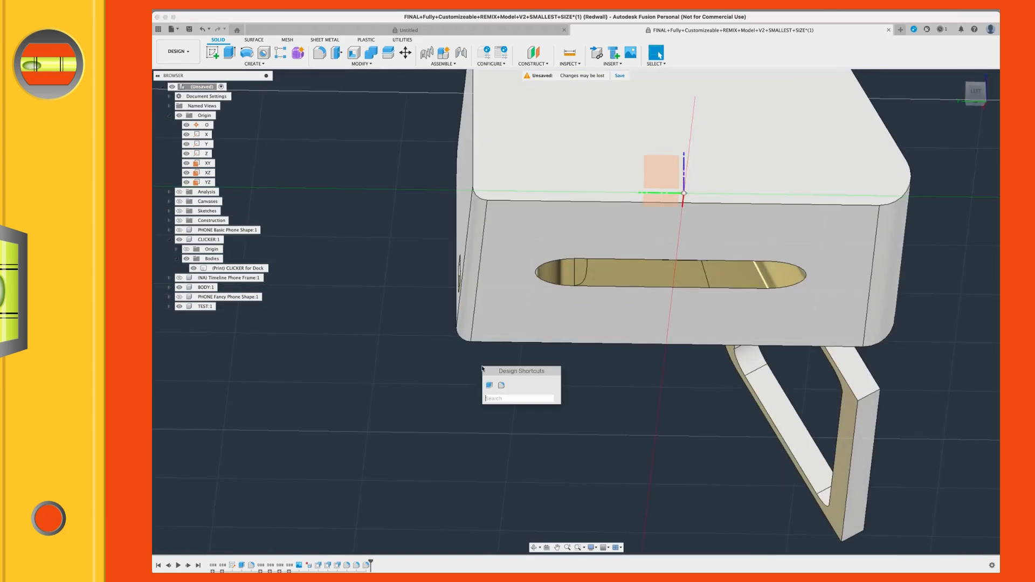
text(al)
key(Return)
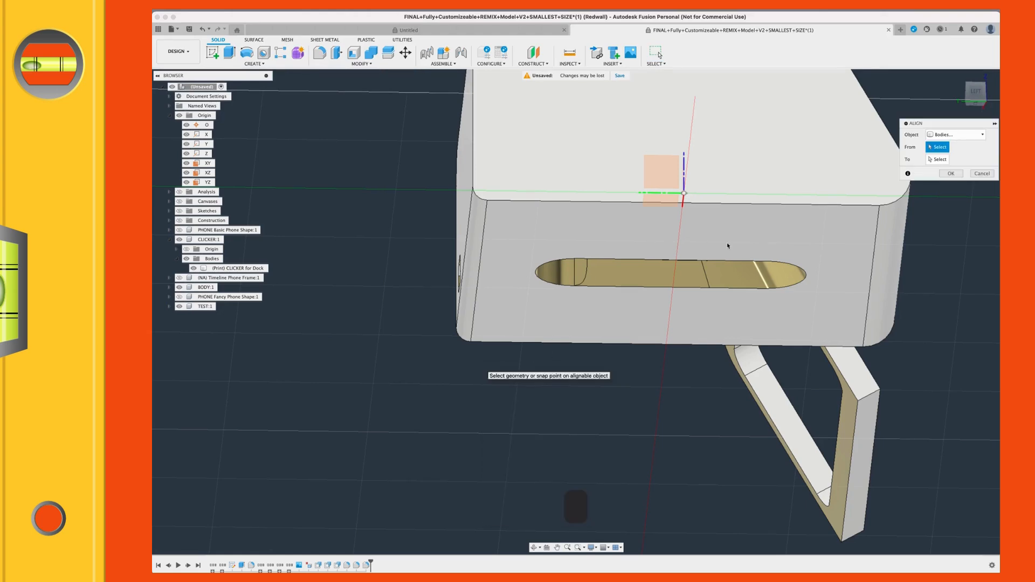
click(745, 250)
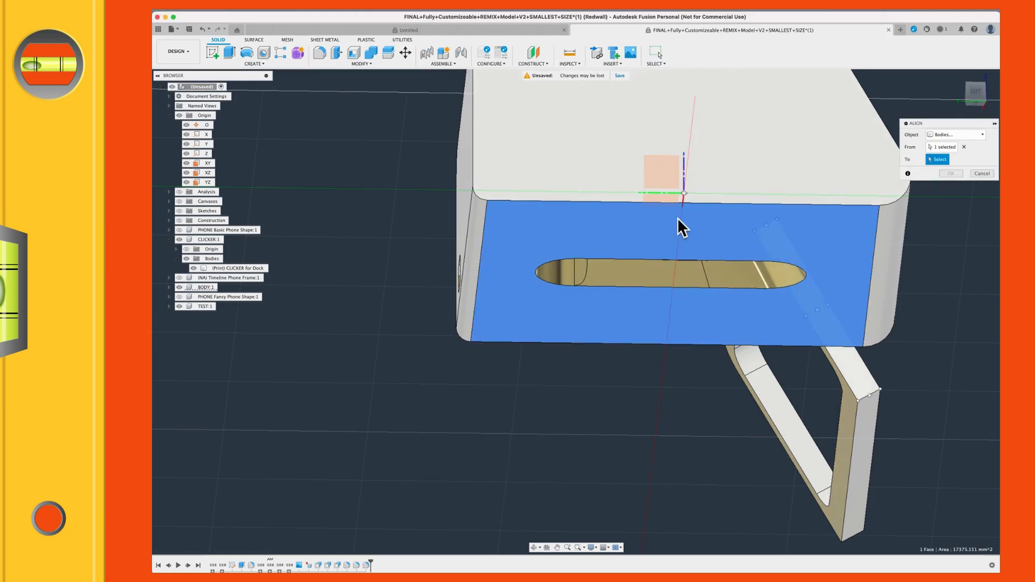
Step: Choose the origin's XY plane as the alignment target for the bottom face and apply the alignment
shift+middle_drag(700, 200, 701, 214)
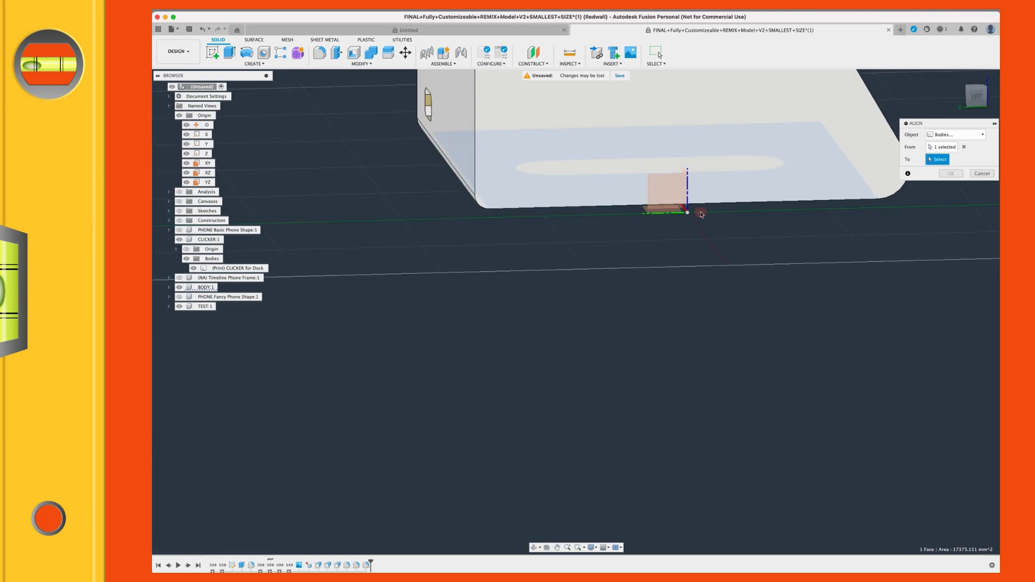
scroll(650, 215, up, 3)
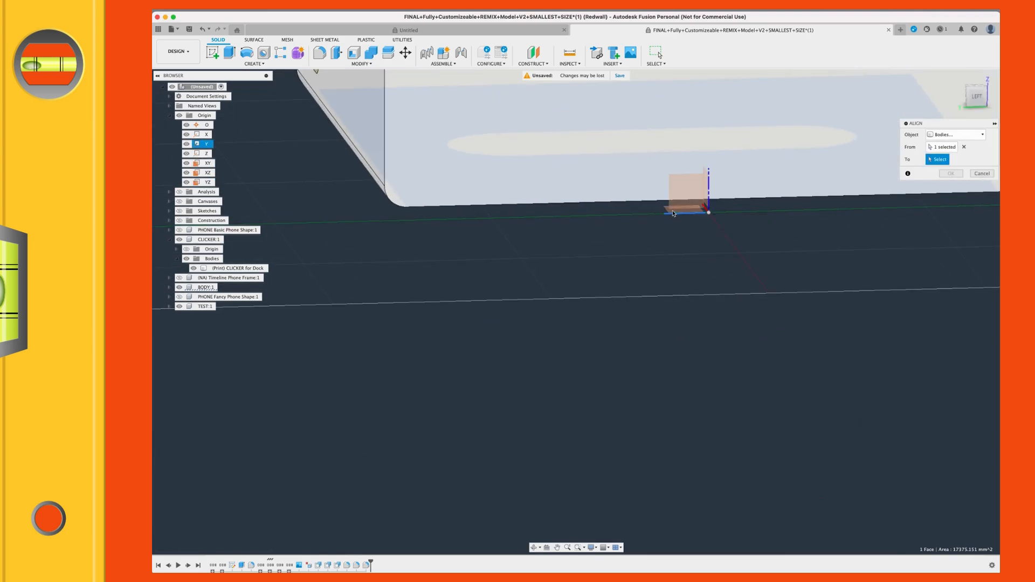
scroll(671, 214, up, 5)
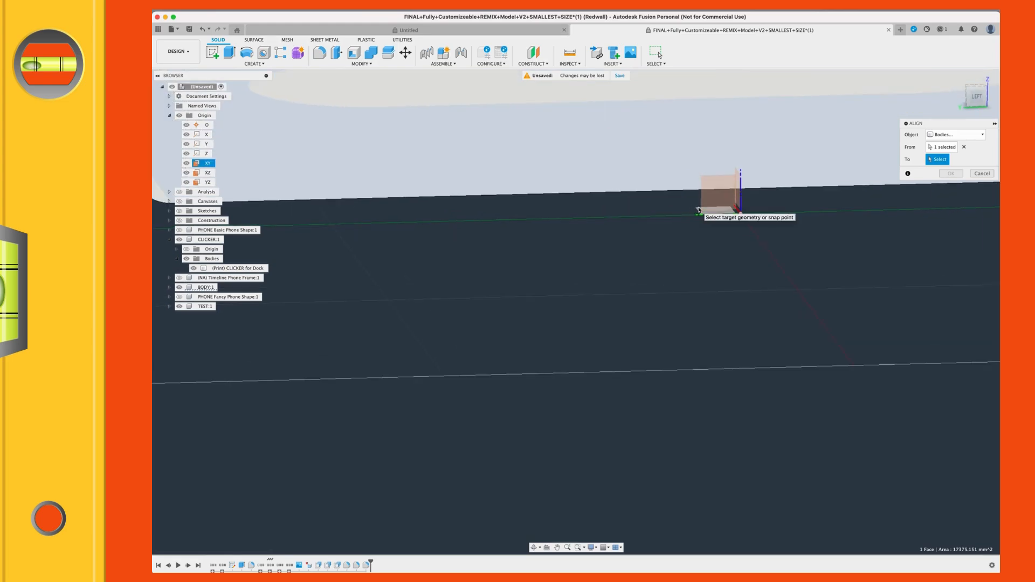
shift+middle_drag(700, 211, 709, 215)
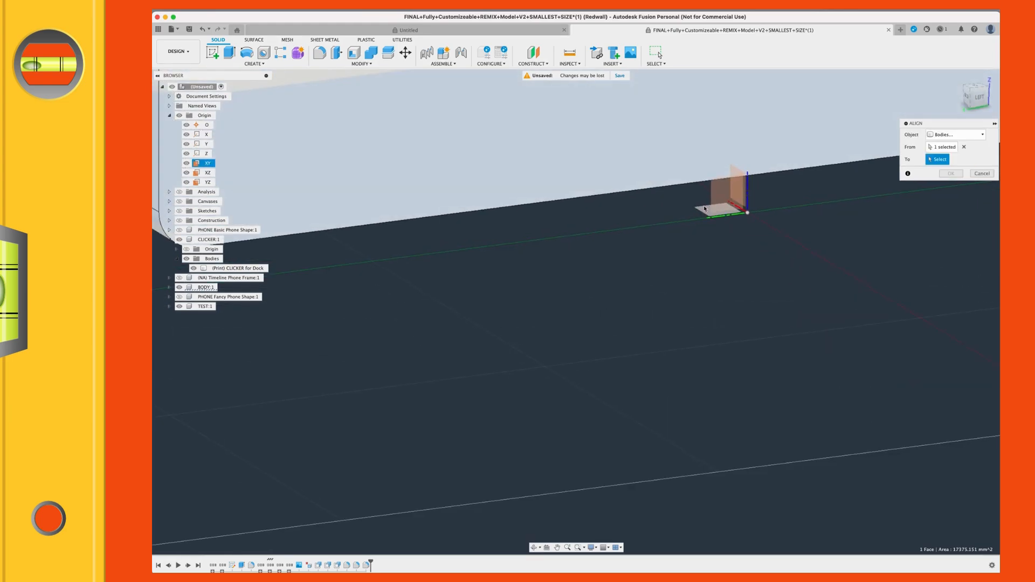
click(706, 213)
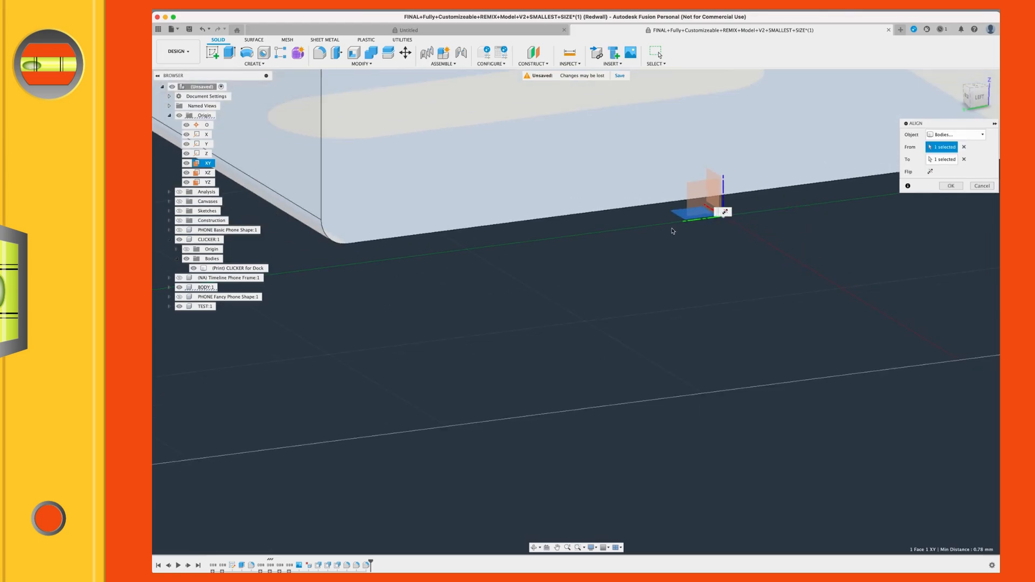
shift+middle_drag(668, 237, 702, 238)
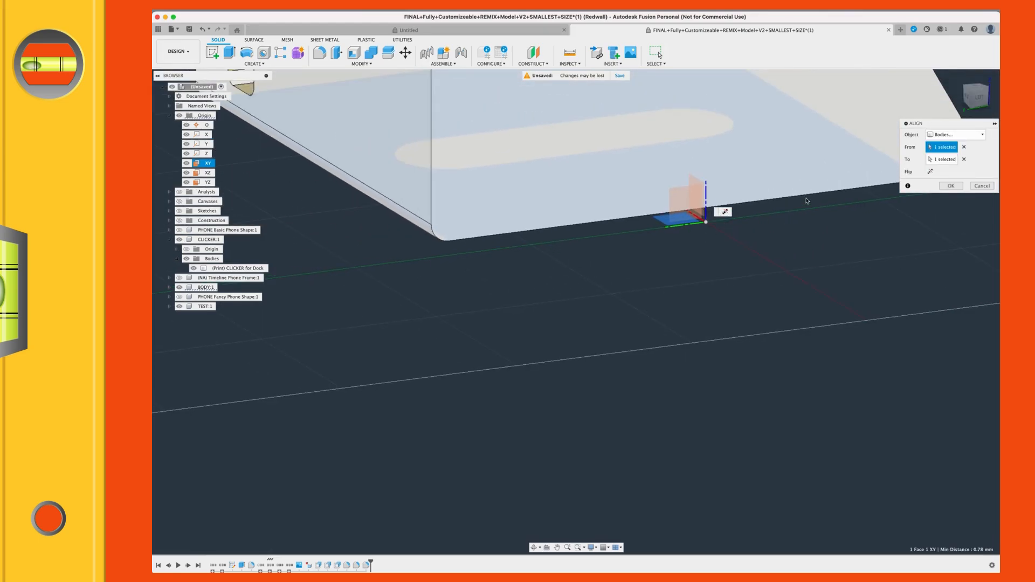
scroll(705, 254, up, 5)
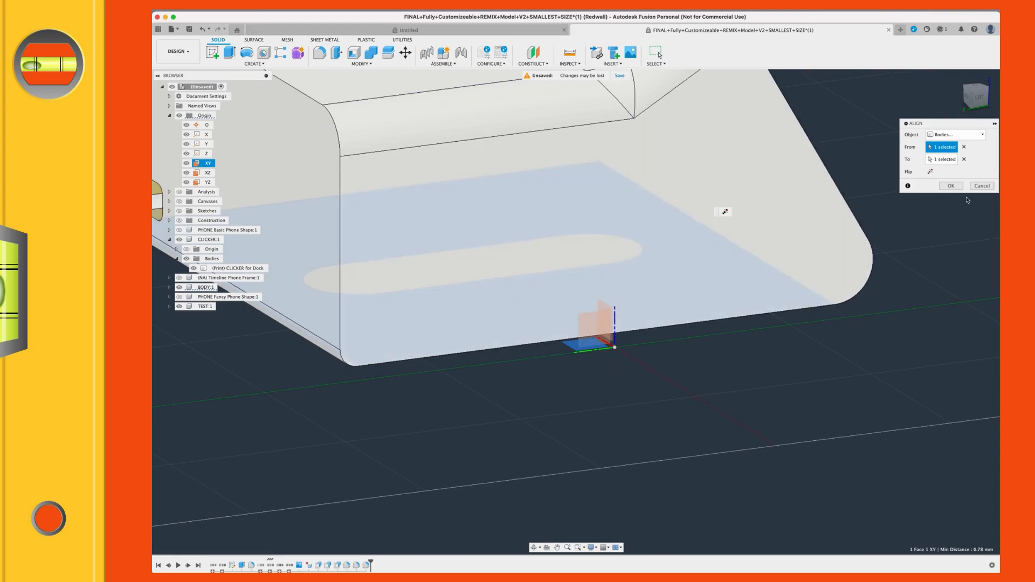
click(950, 186)
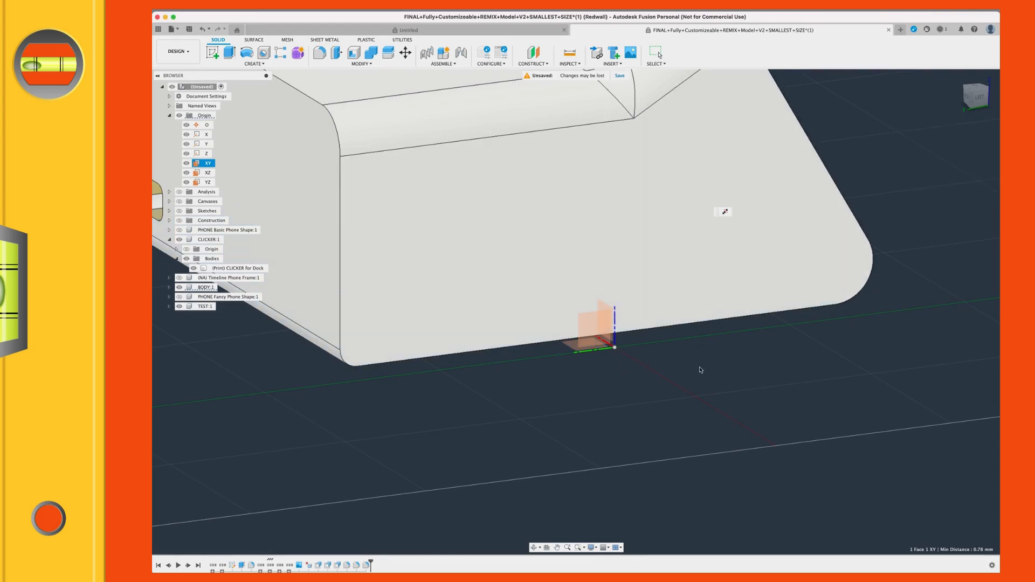
Step: Align the clicker body's elongated rounded face to the dock body's sloped back face around the clicker opening
scroll(671, 334, down, 3)
shift+middle_drag(672, 316, 605, 315)
click(659, 54)
scroll(701, 285, down, 3)
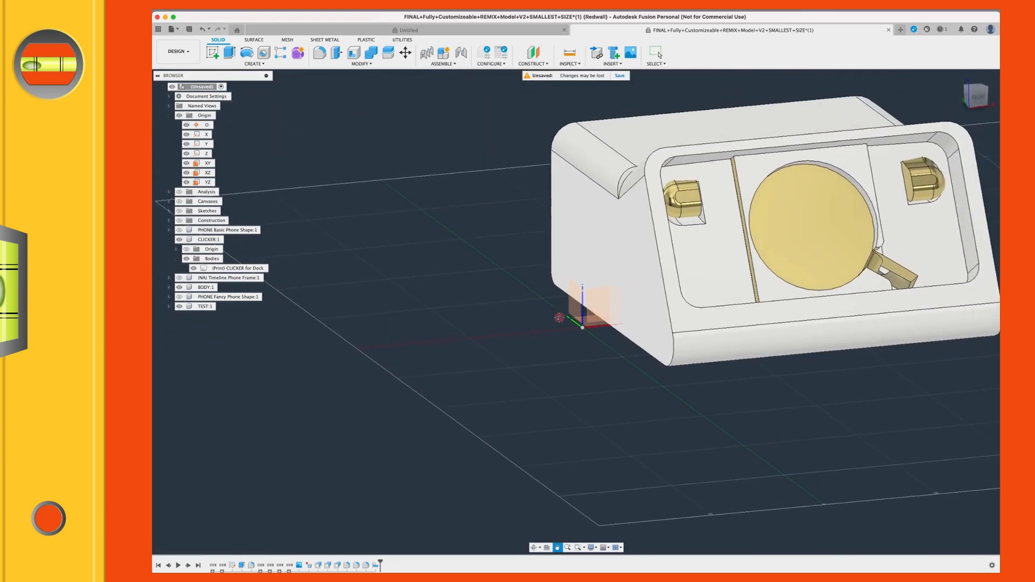
shift+middle_drag(678, 280, 680, 235)
scroll(670, 234, up, 5)
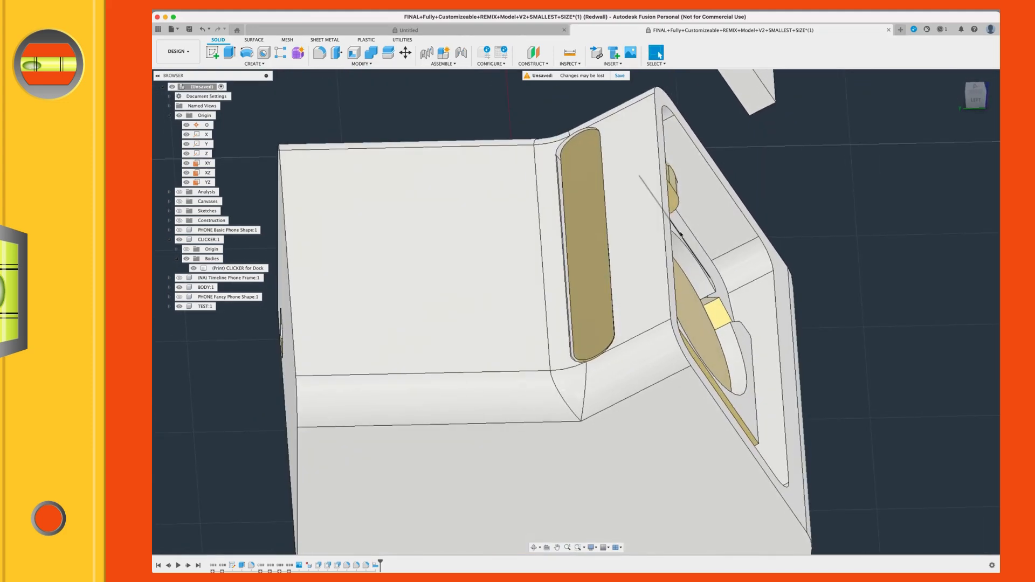
text(sal)
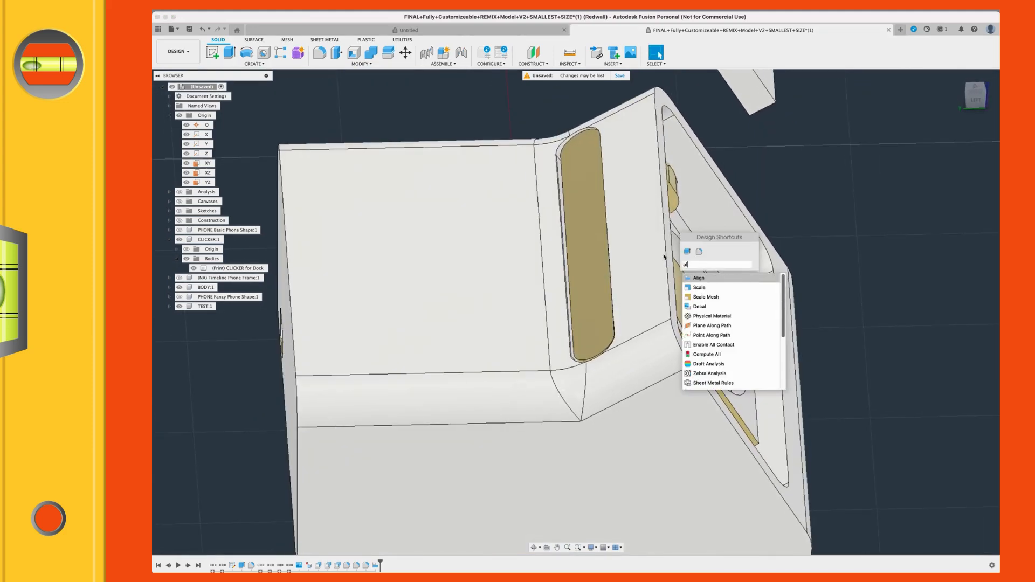
click(698, 278)
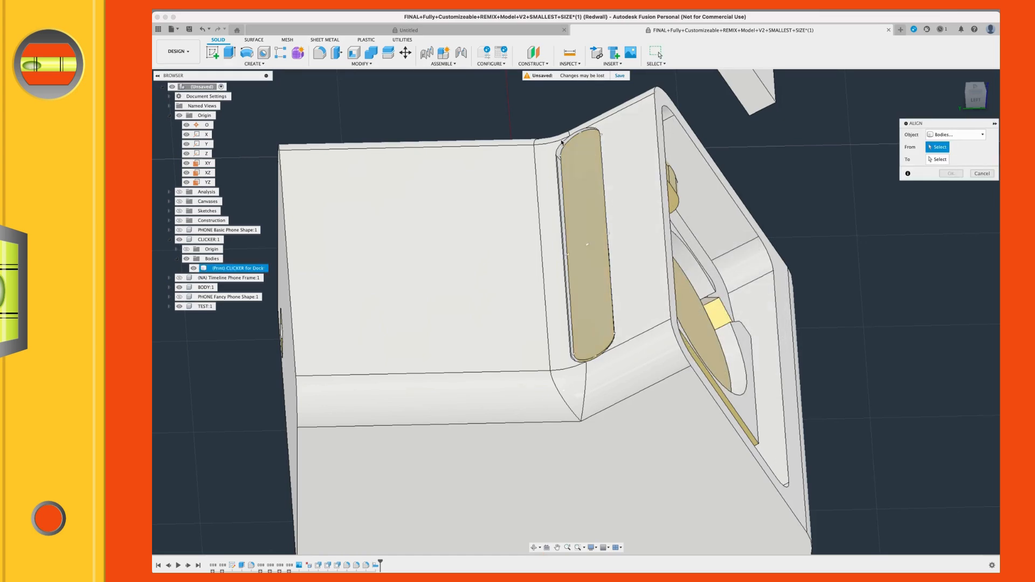
scroll(573, 186, up, 1)
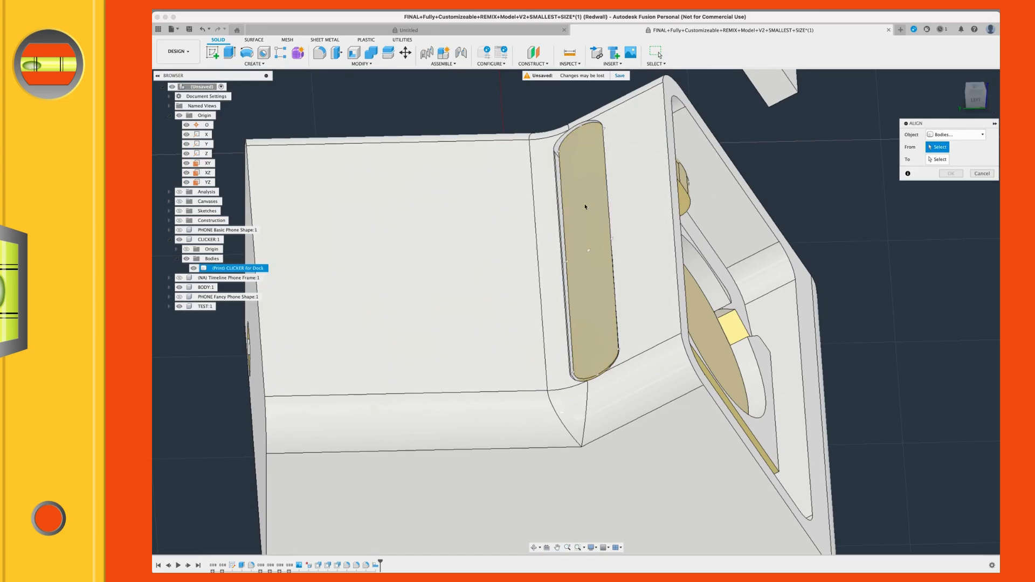
click(589, 251)
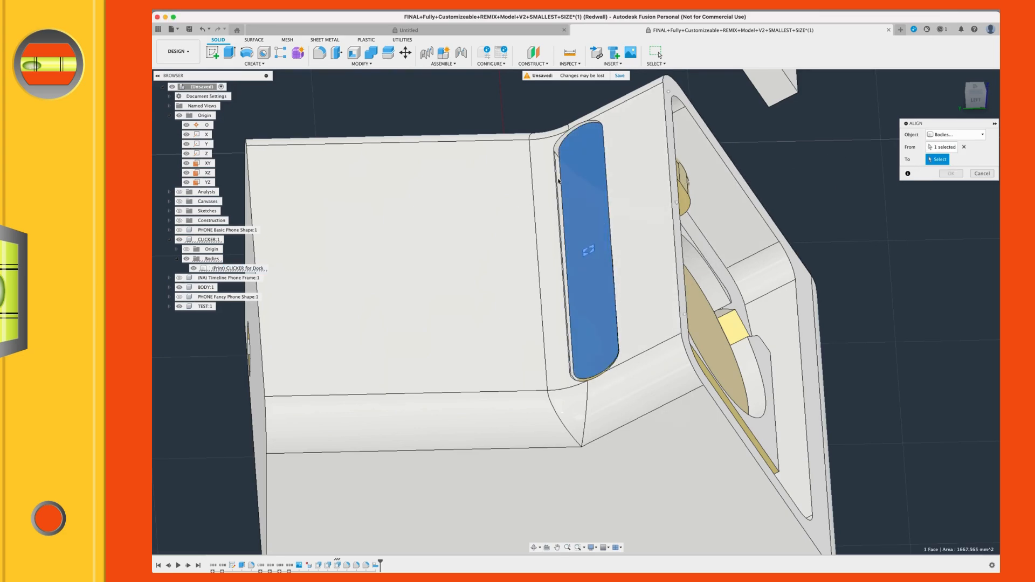
click(639, 206)
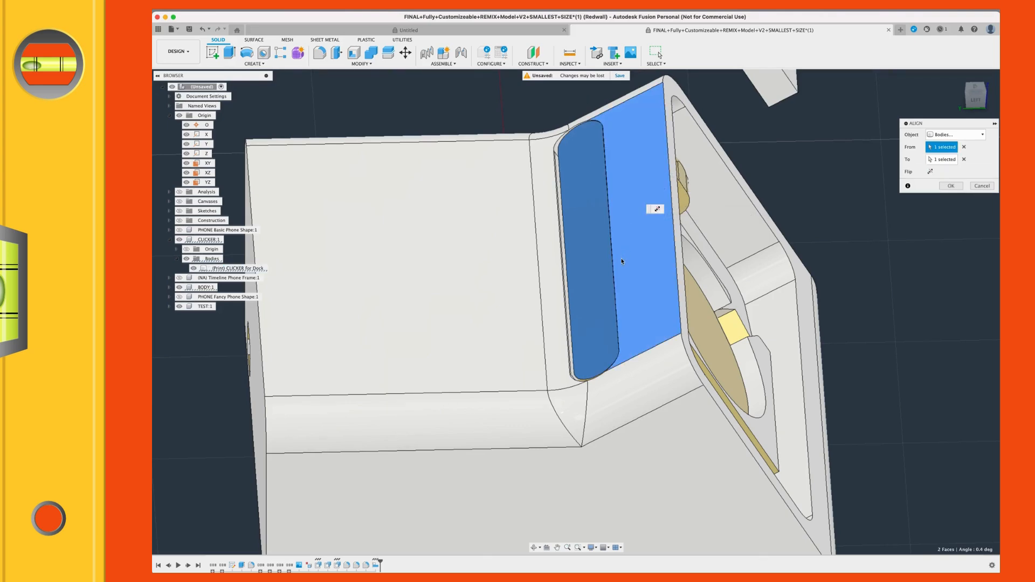
click(950, 186)
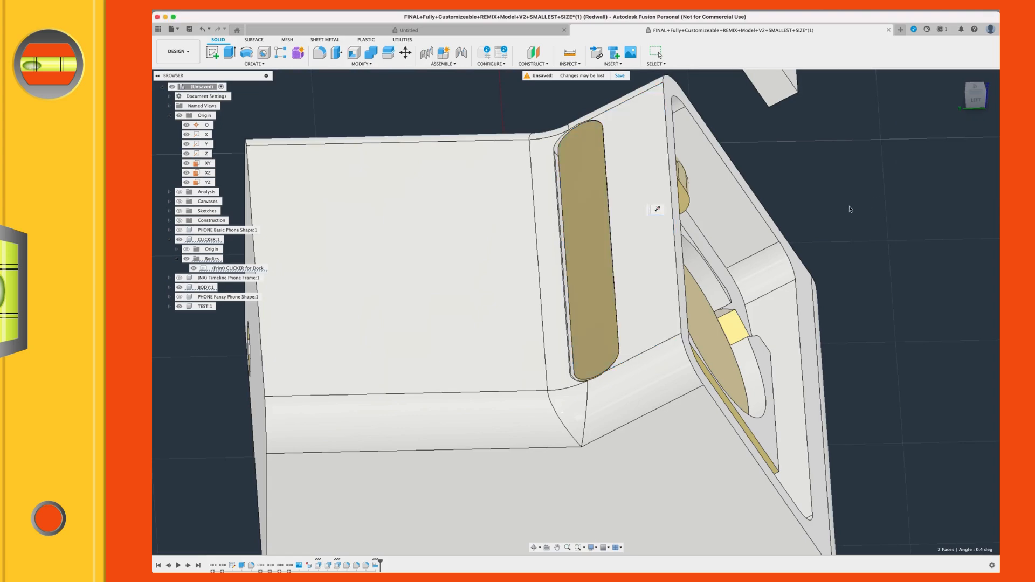
Step: Examine the clicker on the dock, expand the named views and switch to the saved Phone Corner Radius Check view
shift+middle_drag(838, 213, 709, 209)
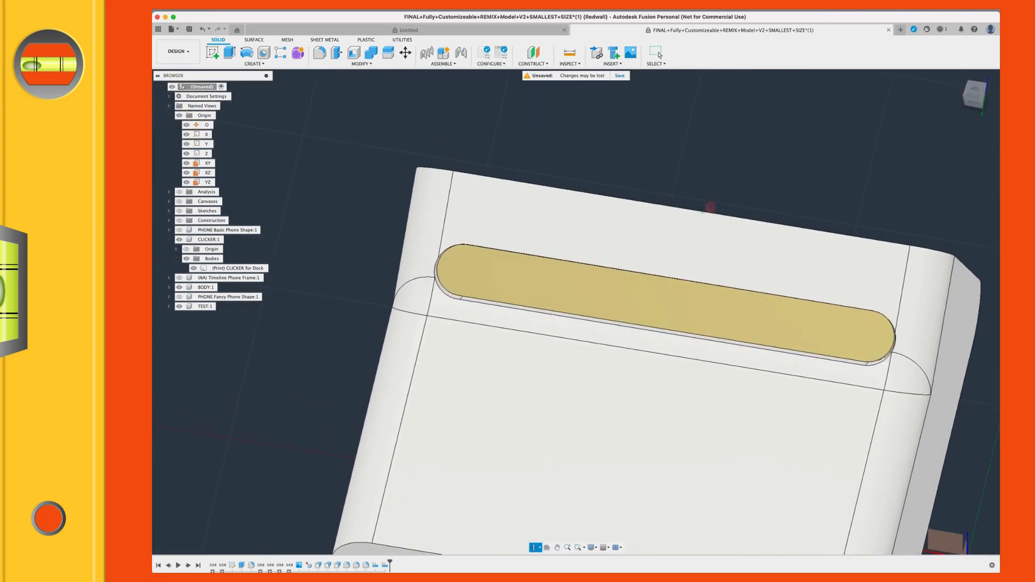
click(974, 99)
shift+middle_drag(667, 246, 785, 304)
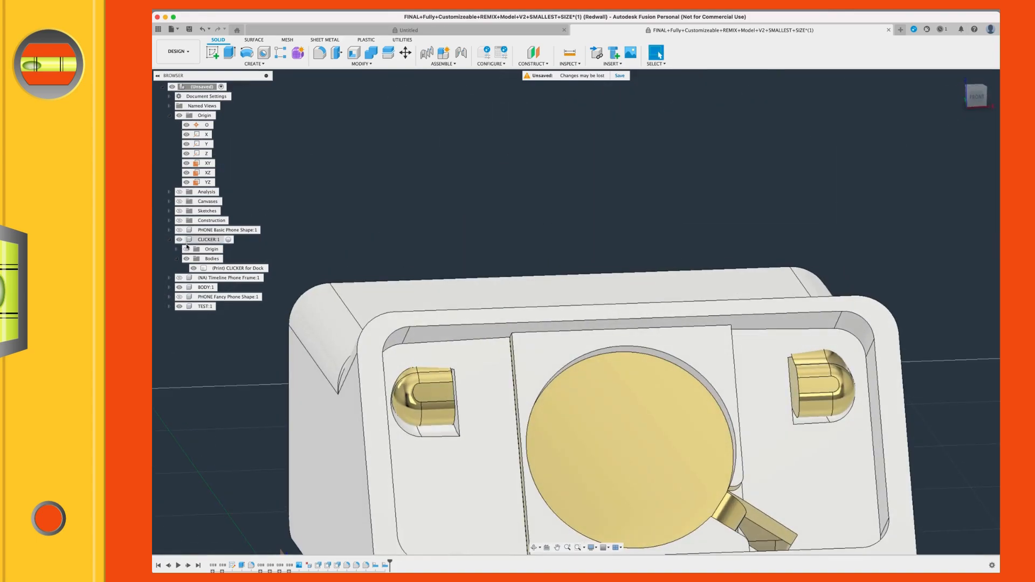
click(170, 106)
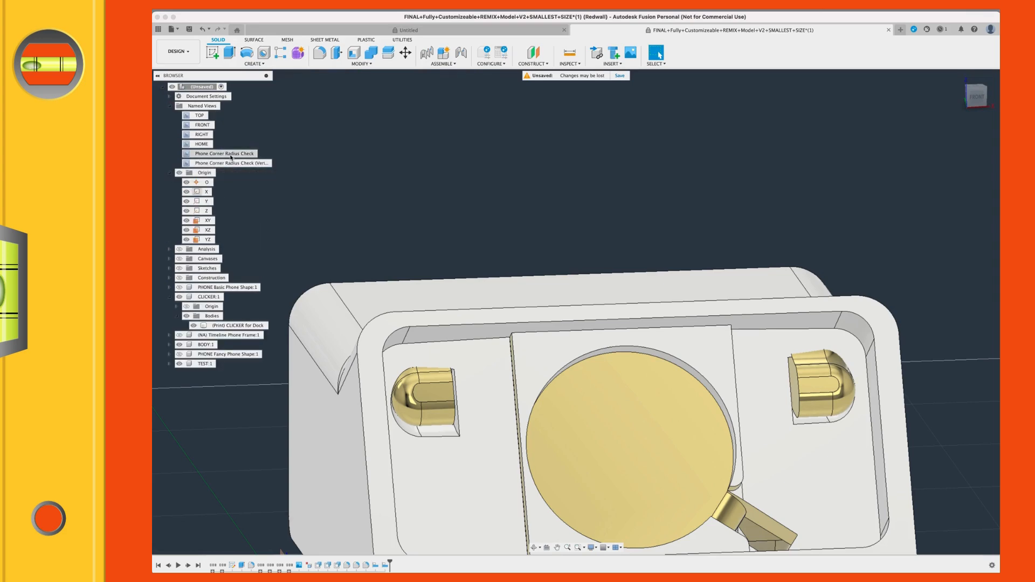
click(230, 153)
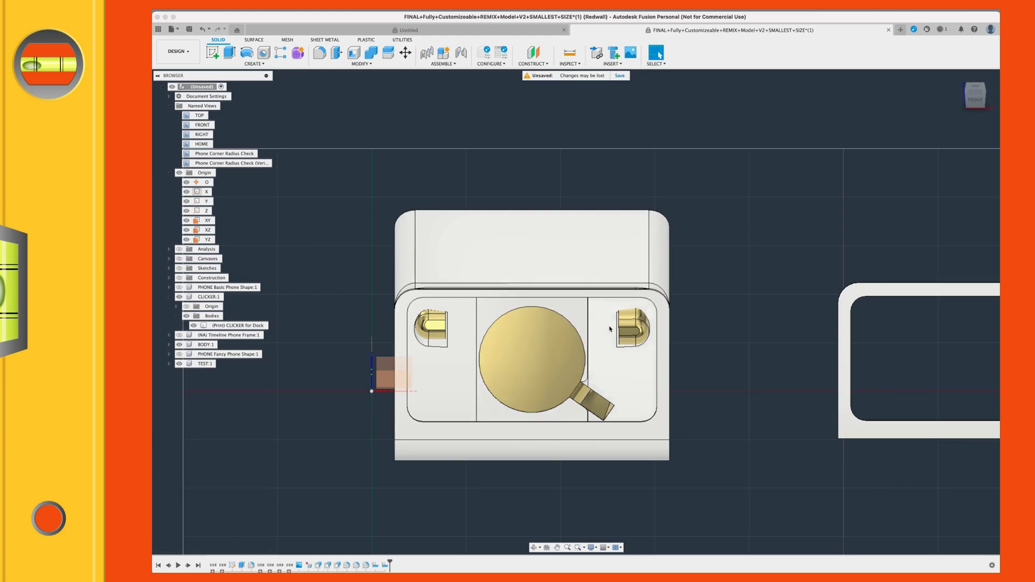
scroll(631, 311, up, 2)
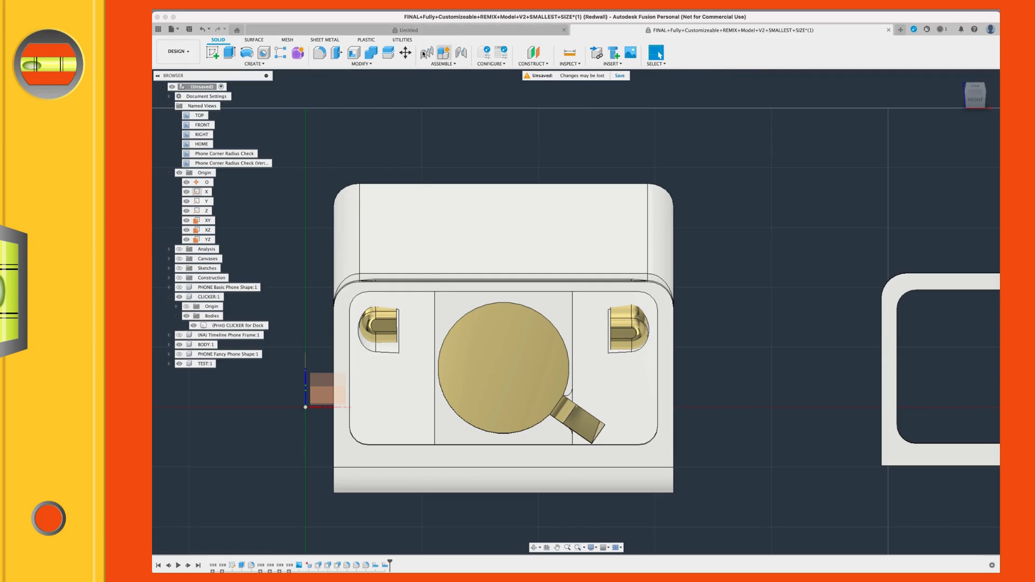
click(405, 54)
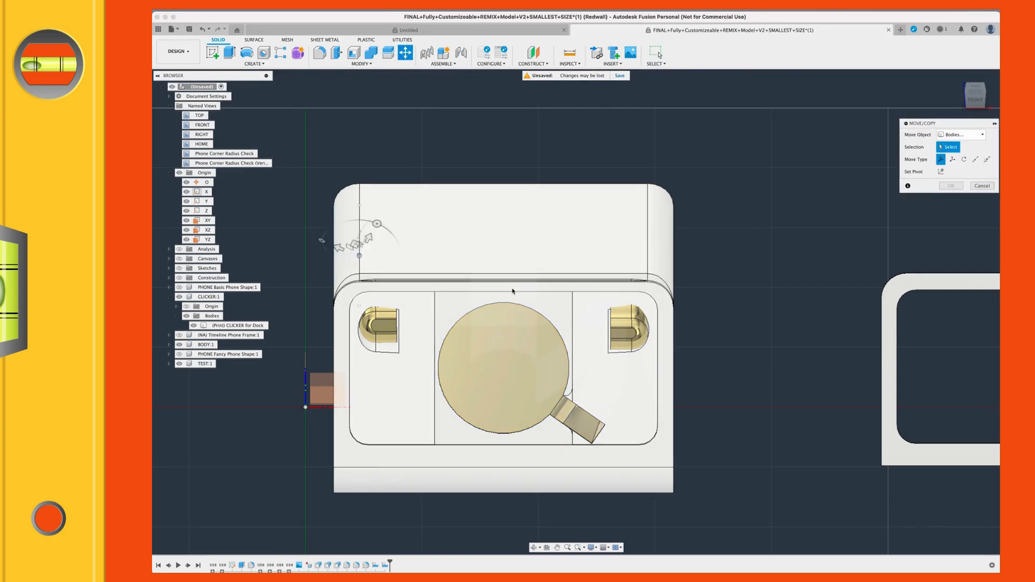
click(371, 322)
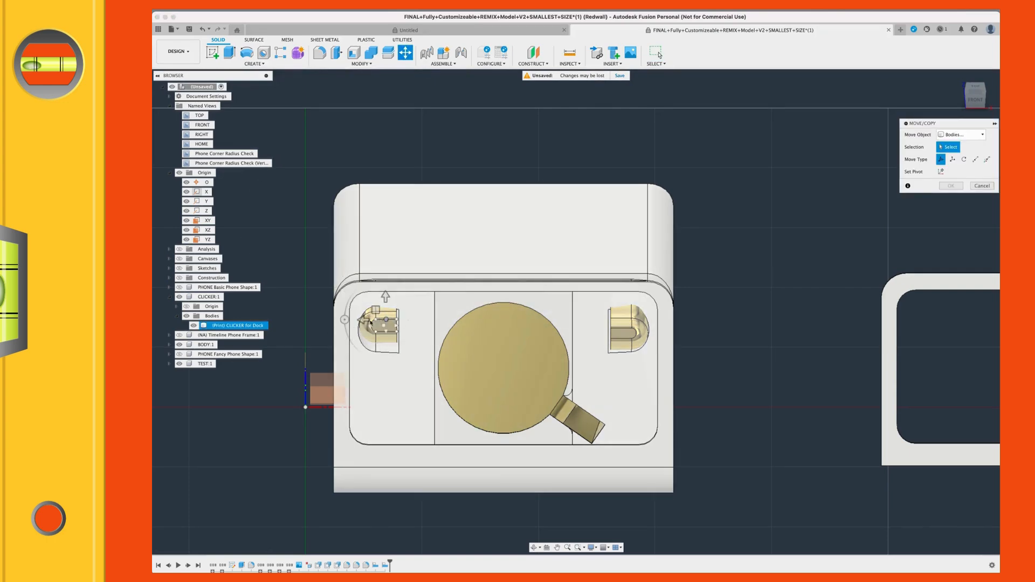
click(625, 329)
click(630, 327)
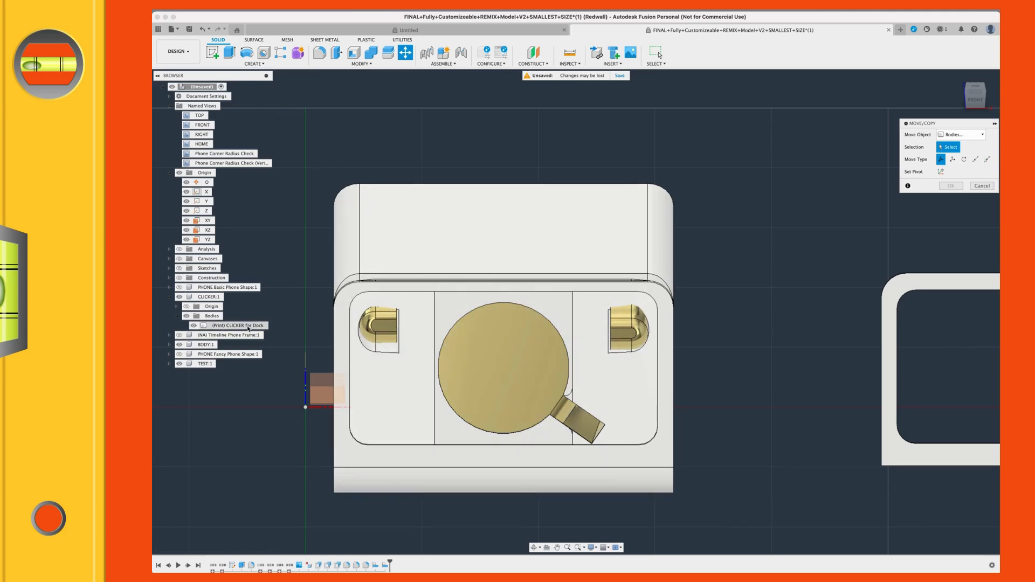
click(223, 327)
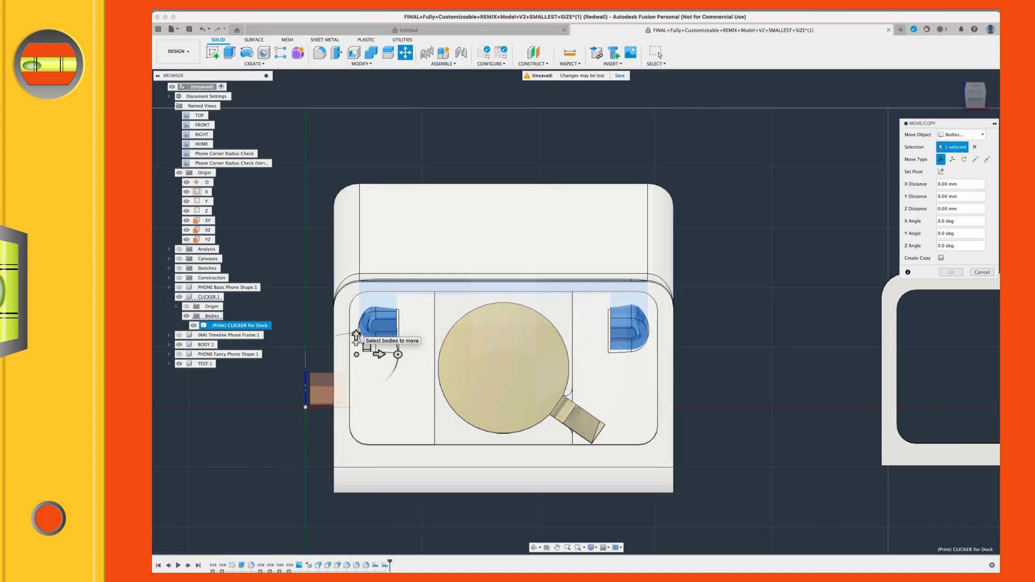
mouse_move(397, 351)
shift+middle_down()
mouse_move(422, 340)
mouse_move(397, 352)
shift+middle_up()
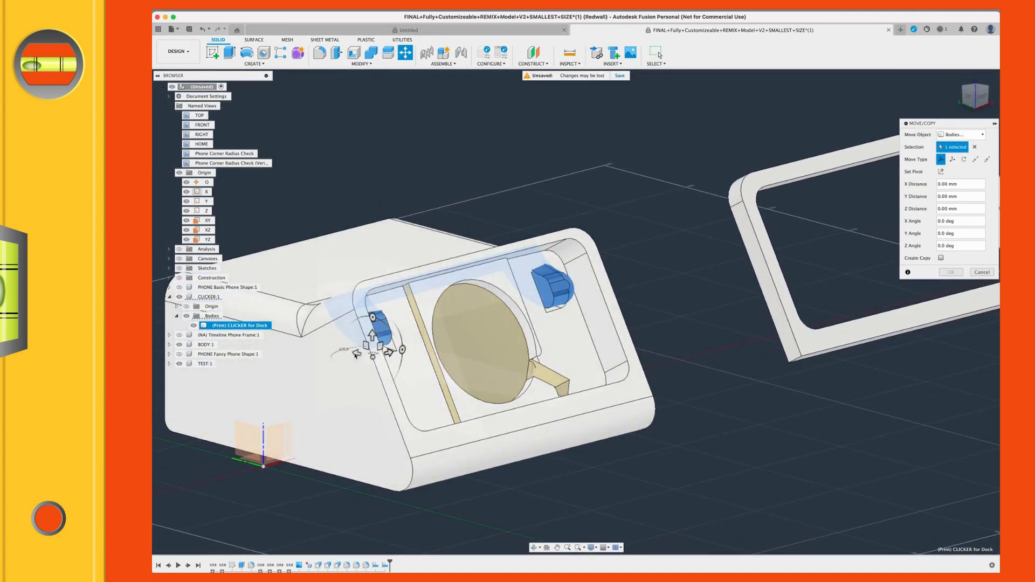
scroll(373, 358, up, 3)
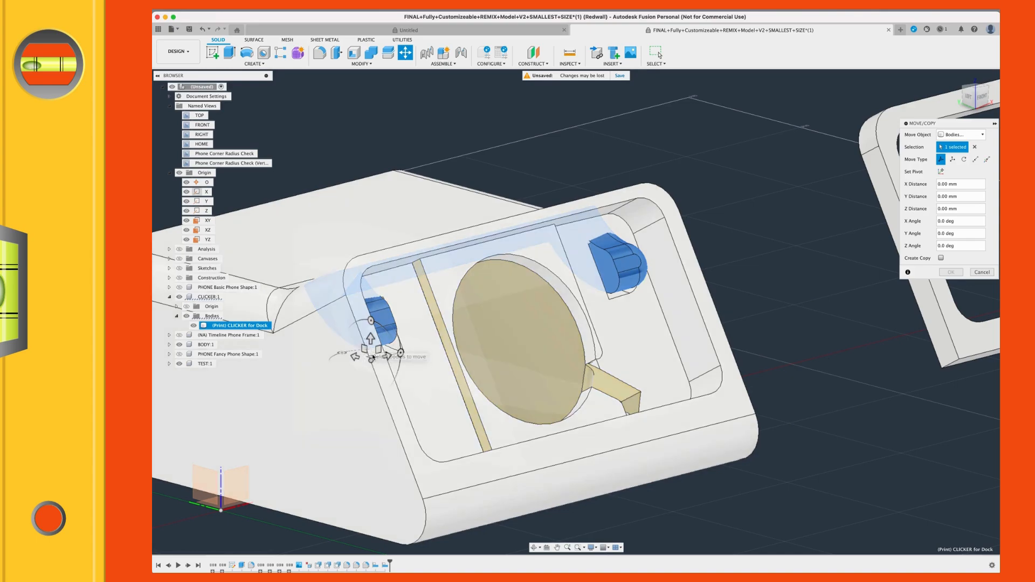
scroll(479, 289, down, 2)
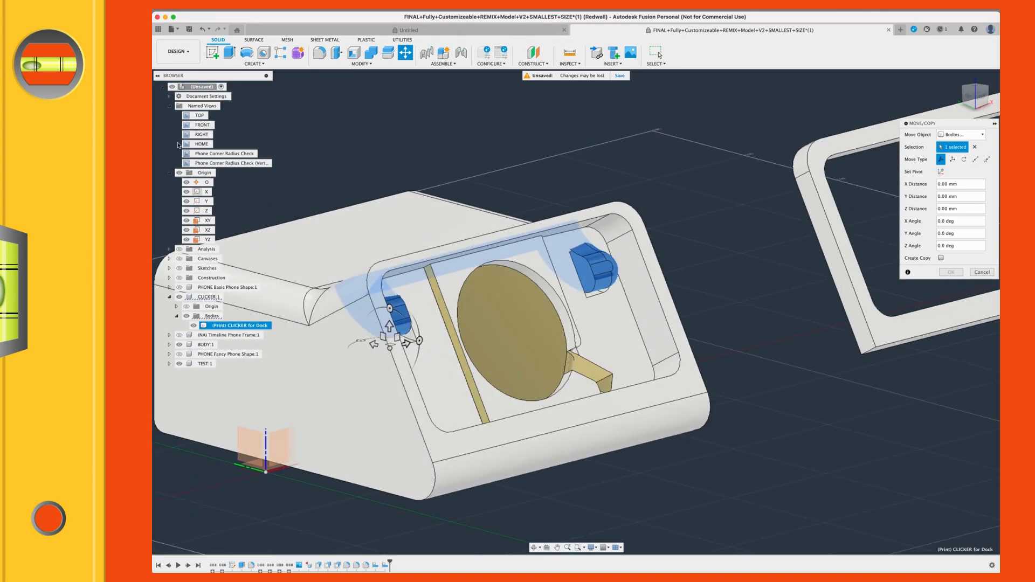
double_click(198, 153)
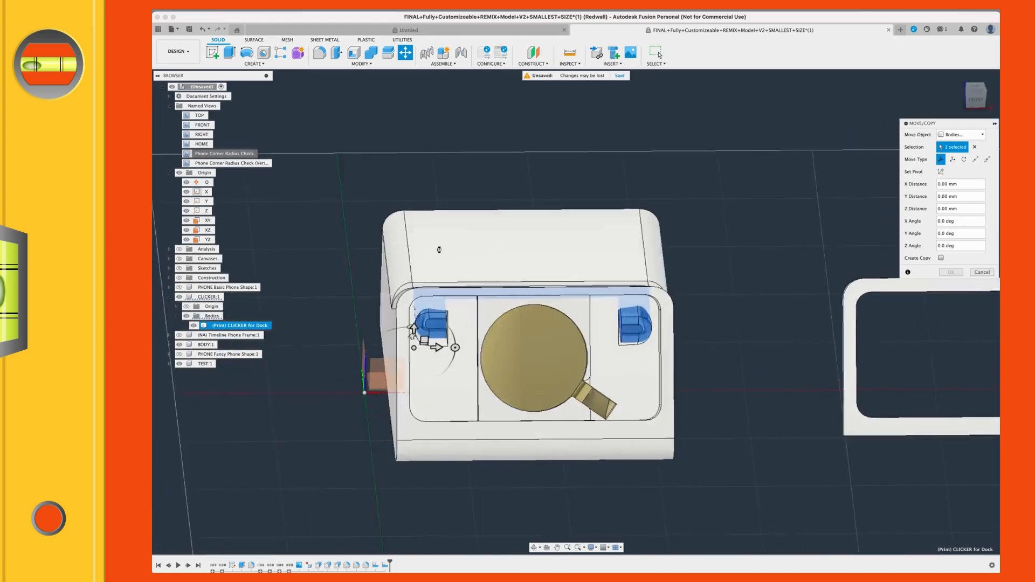
scroll(326, 327, up, 2)
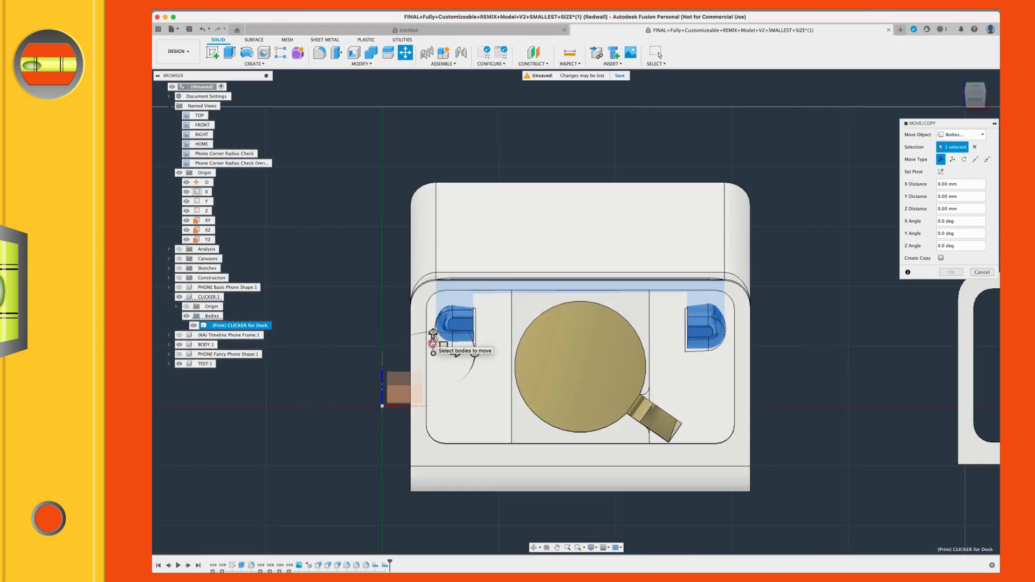
drag(434, 350, 433, 352)
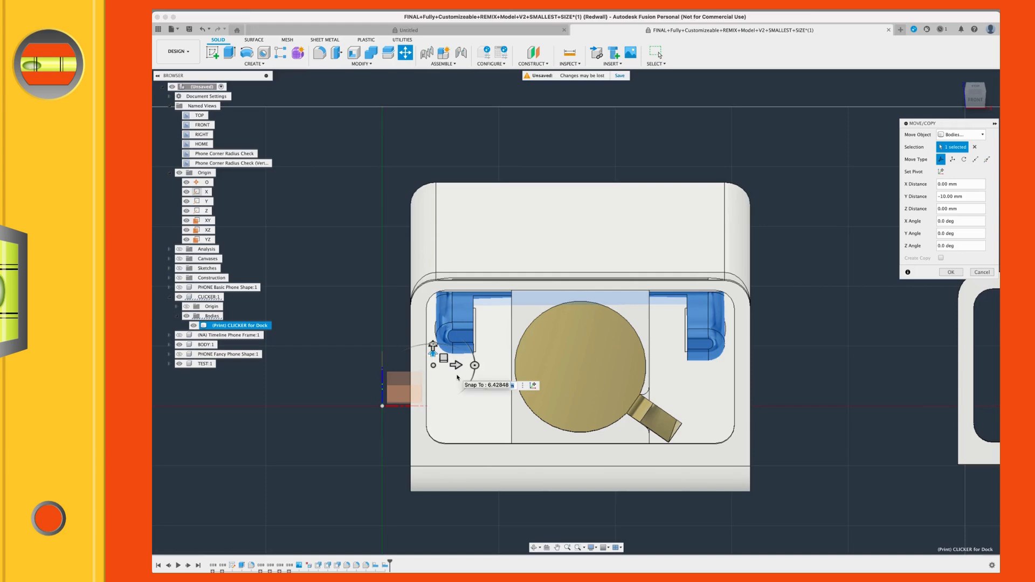
key(super+z)
Step: Start a body move on (Print) CLICKER for Dock and offset it along Z by -3 mm
shift+middle_drag(396, 355, 400, 354)
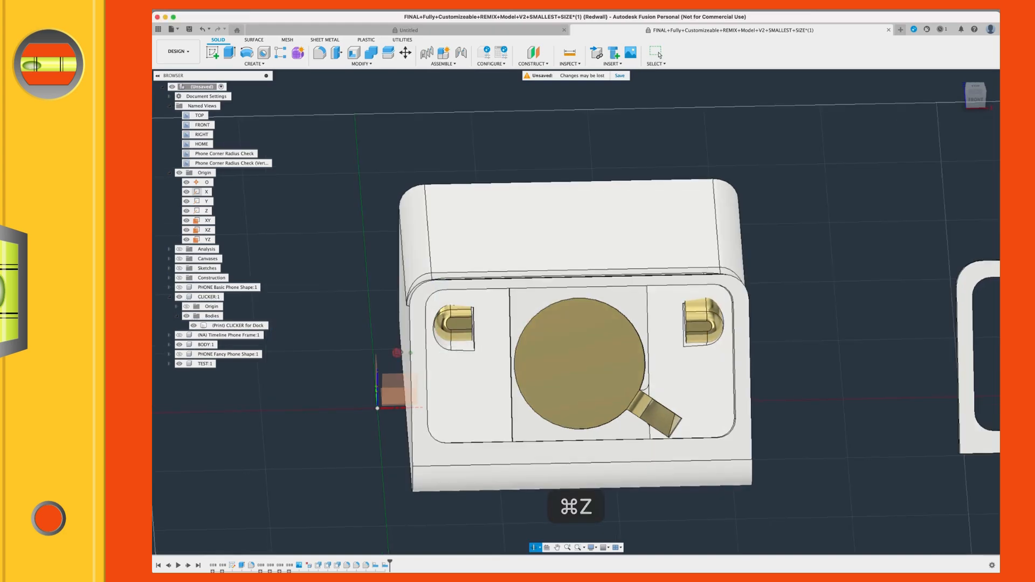
key(m)
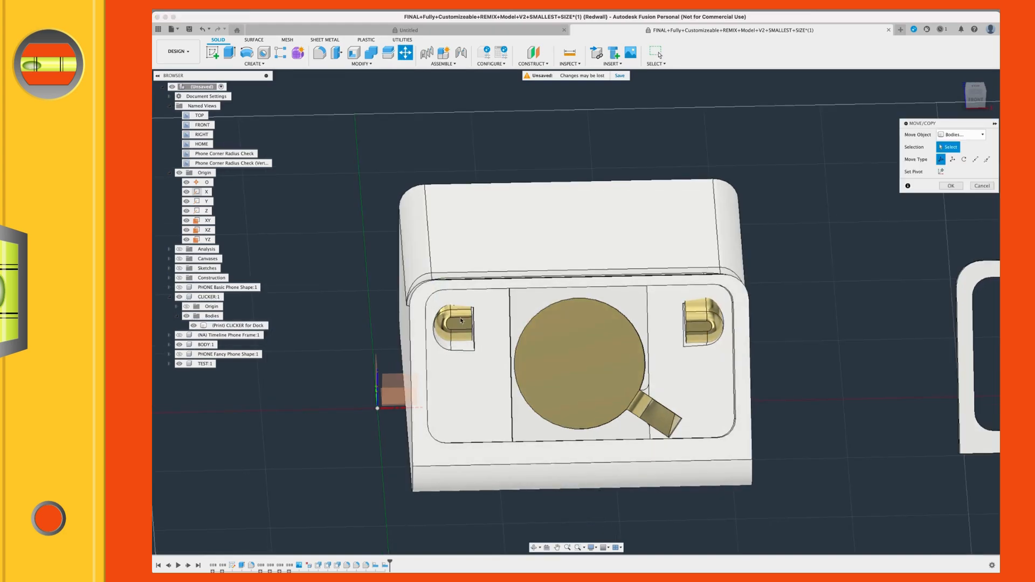
click(222, 325)
shift+middle_drag(314, 323, 308, 316)
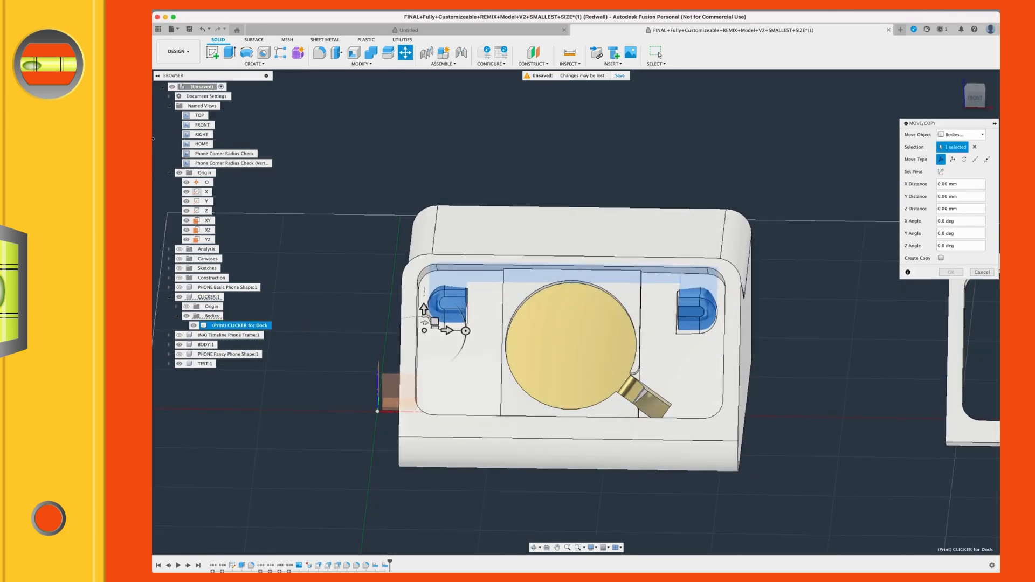
double_click(203, 154)
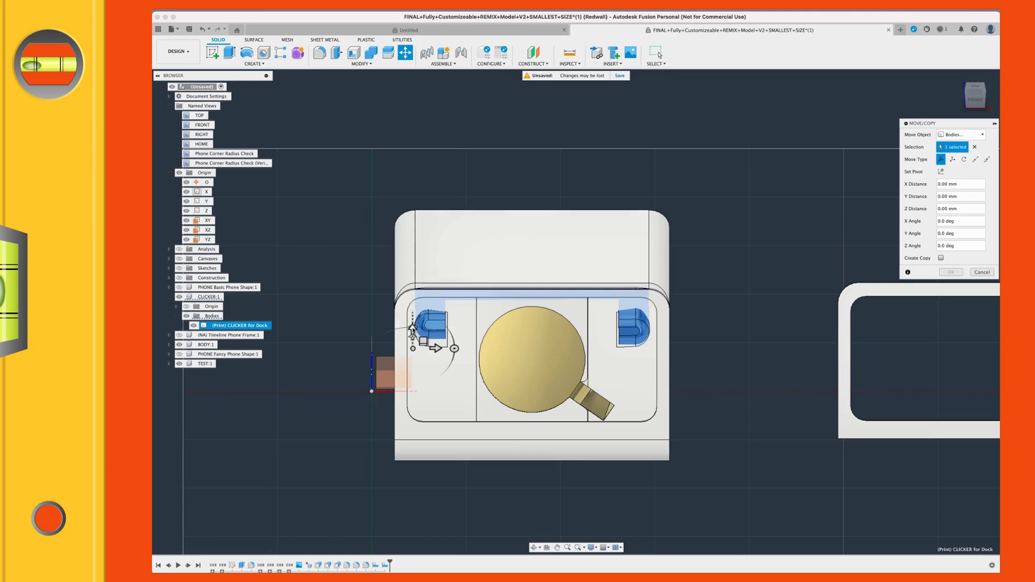
drag(413, 328, 414, 339)
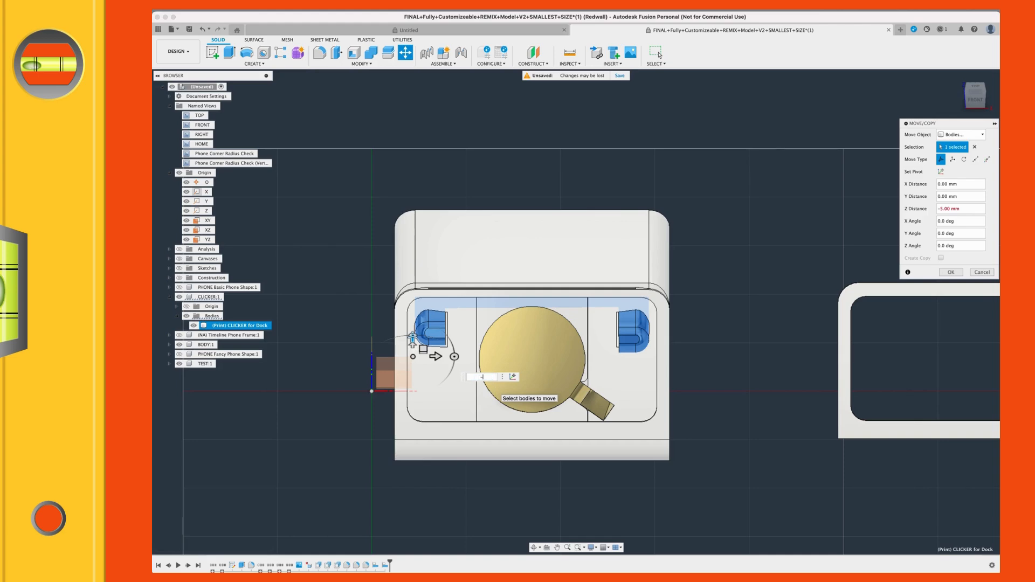
text(-3)
key(Return)
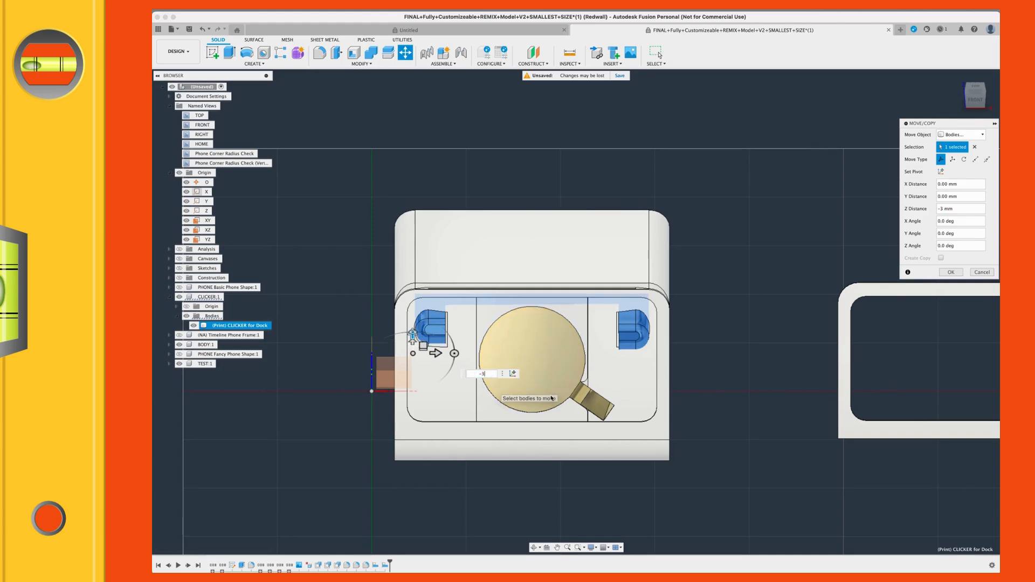
Step: Set the clicker body's Z distance to -1.5 mm and apply the move
scroll(551, 369, up, 2)
mouse_move(543, 357)
shift+middle_down()
mouse_move(540, 334)
mouse_move(555, 340)
mouse_move(546, 357)
shift+middle_up()
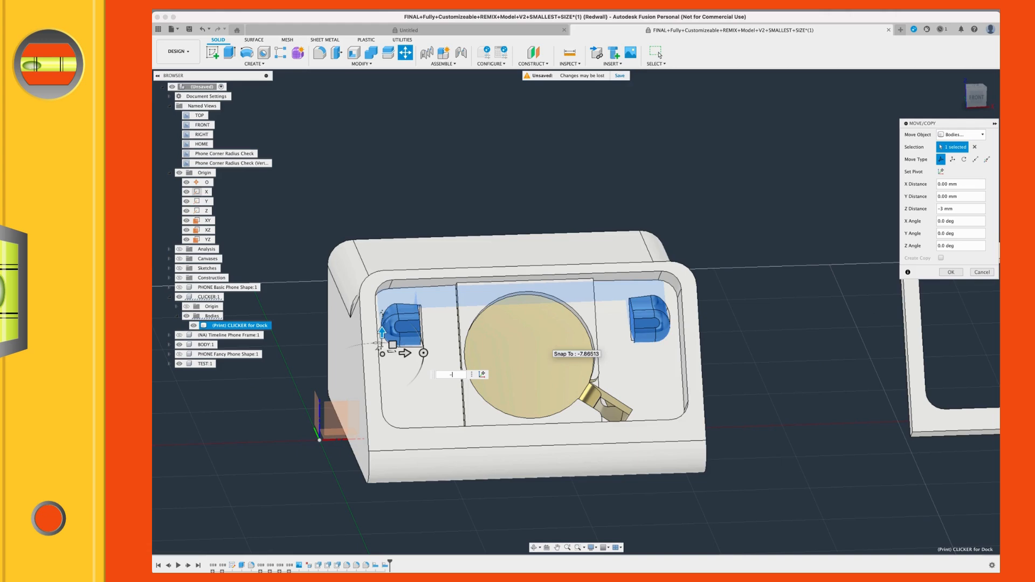
key(Return)
shift+middle_drag(620, 329, 530, 347)
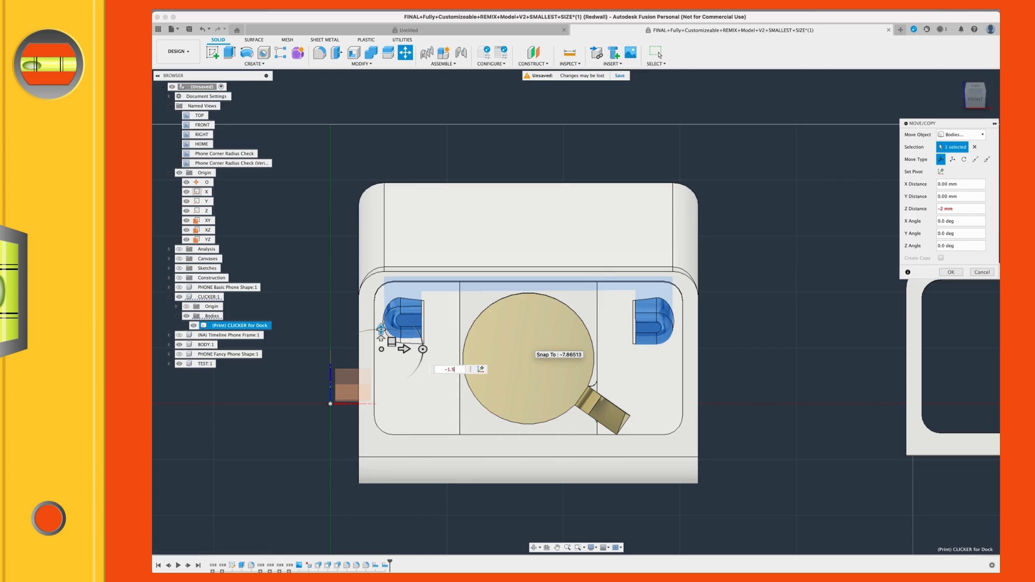
shift+middle_drag(605, 353, 635, 353)
click(618, 370)
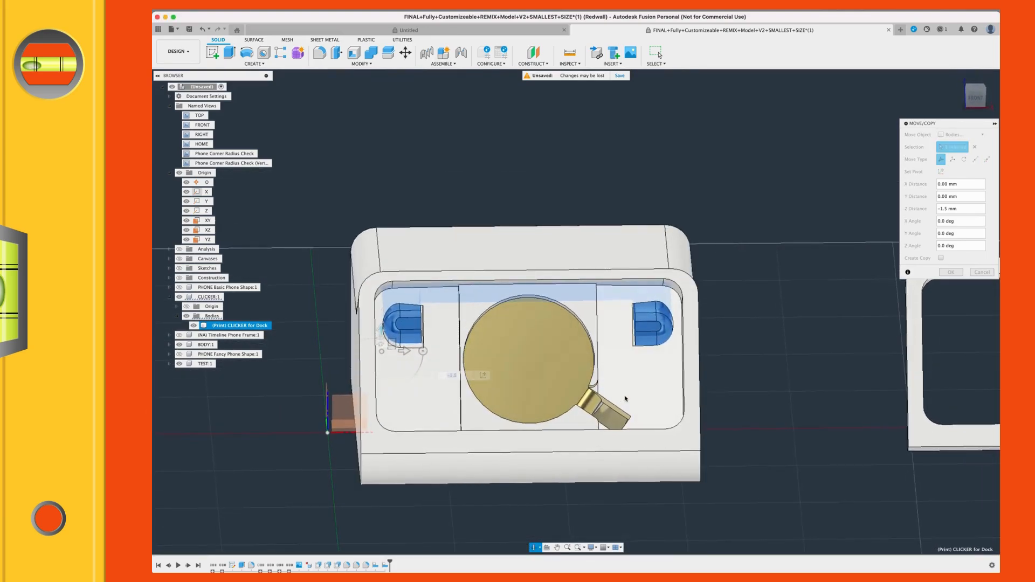
scroll(637, 348, up, 2)
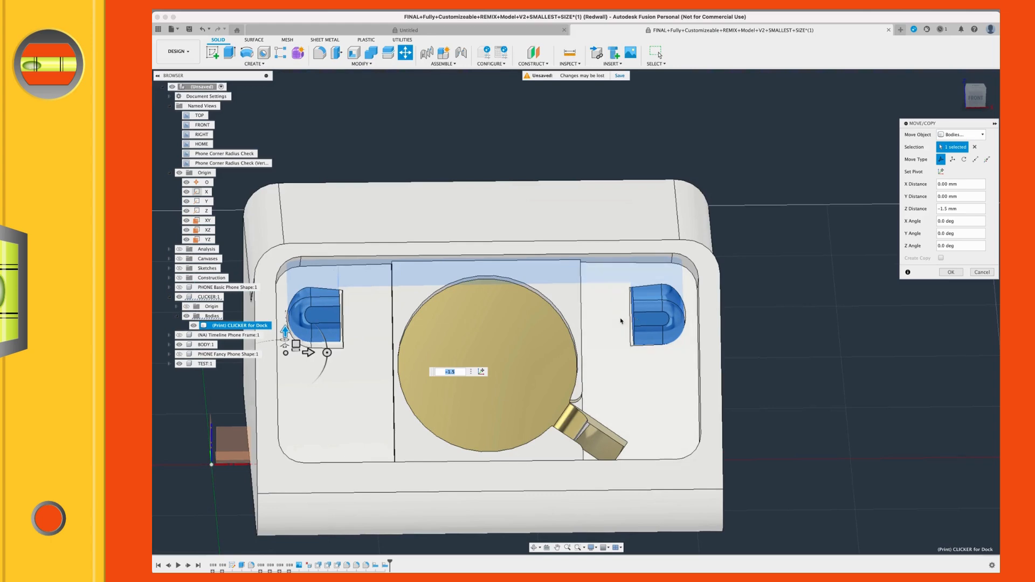
click(950, 272)
Step: Check the minimum distance between the clicker's elongated face and the dock body's adjoining flat face, and clear the selection
shift+middle_drag(499, 363, 268, 183)
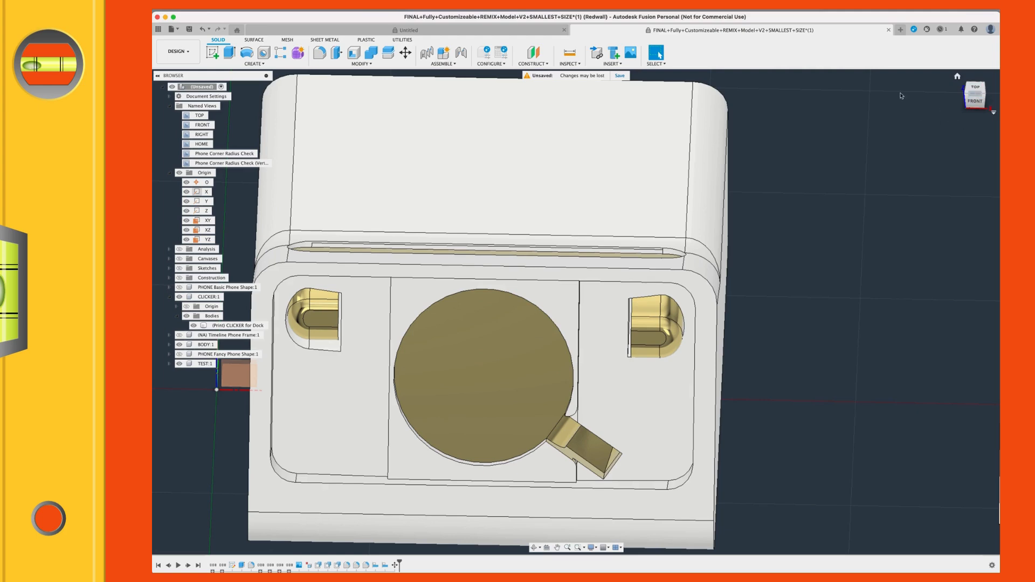
click(976, 94)
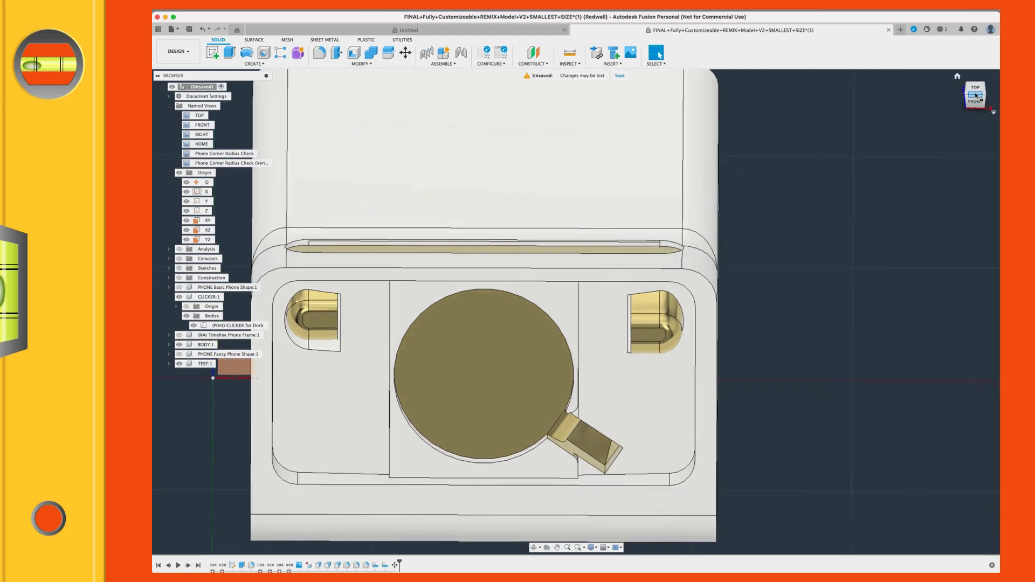
scroll(331, 271, up, 2)
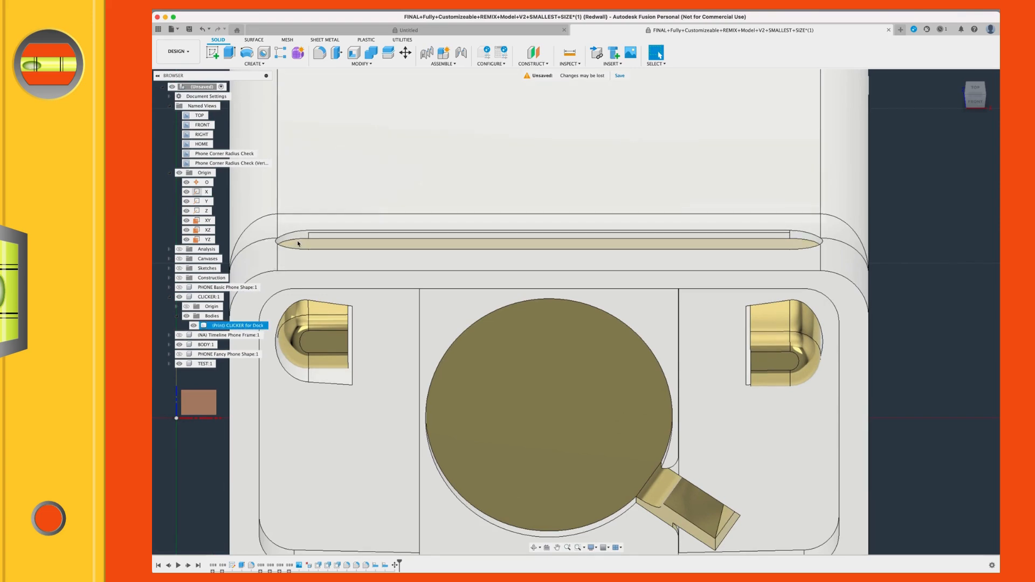
click(305, 243)
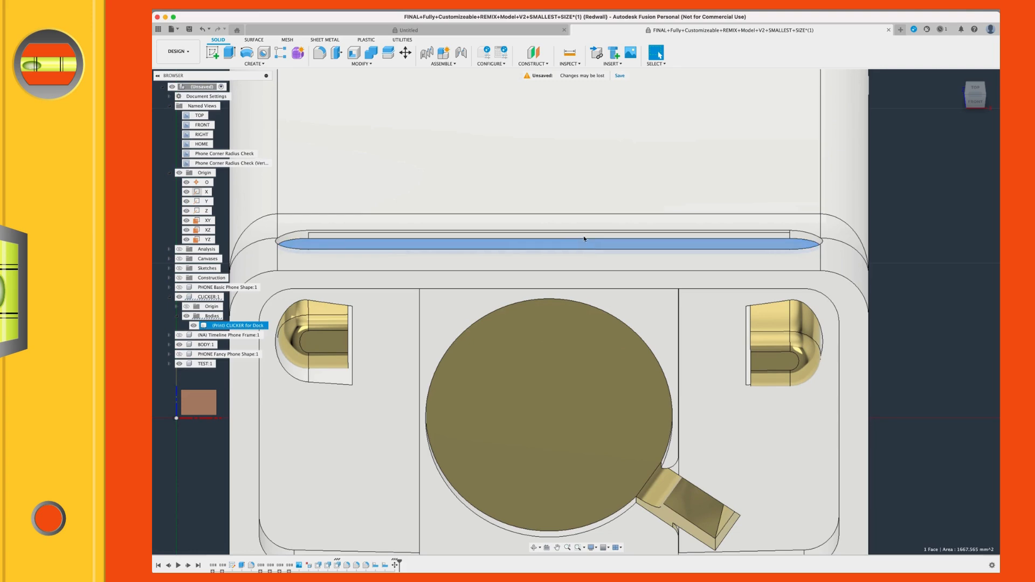
click(549, 262)
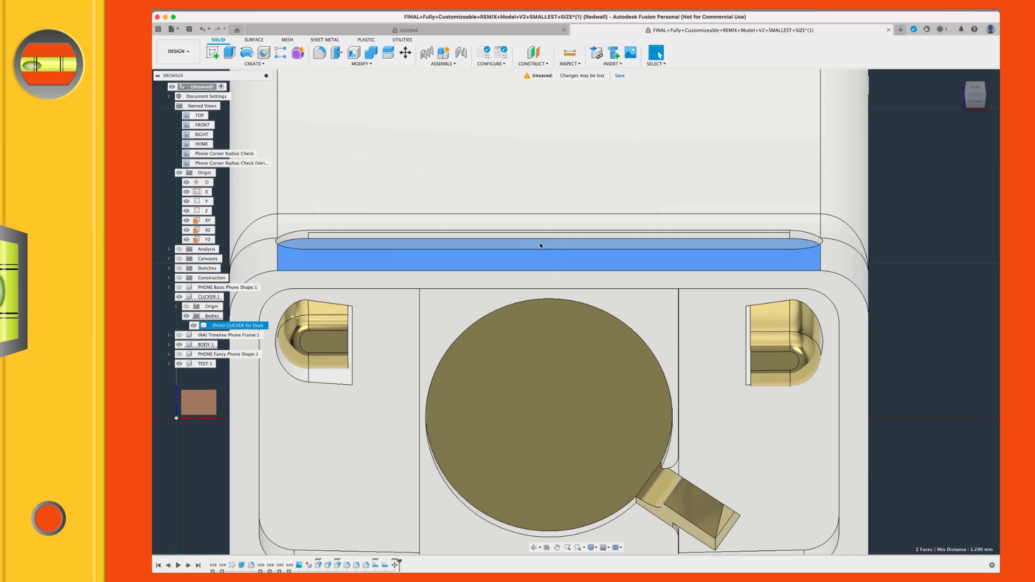
shift+middle_drag(540, 245, 579, 256)
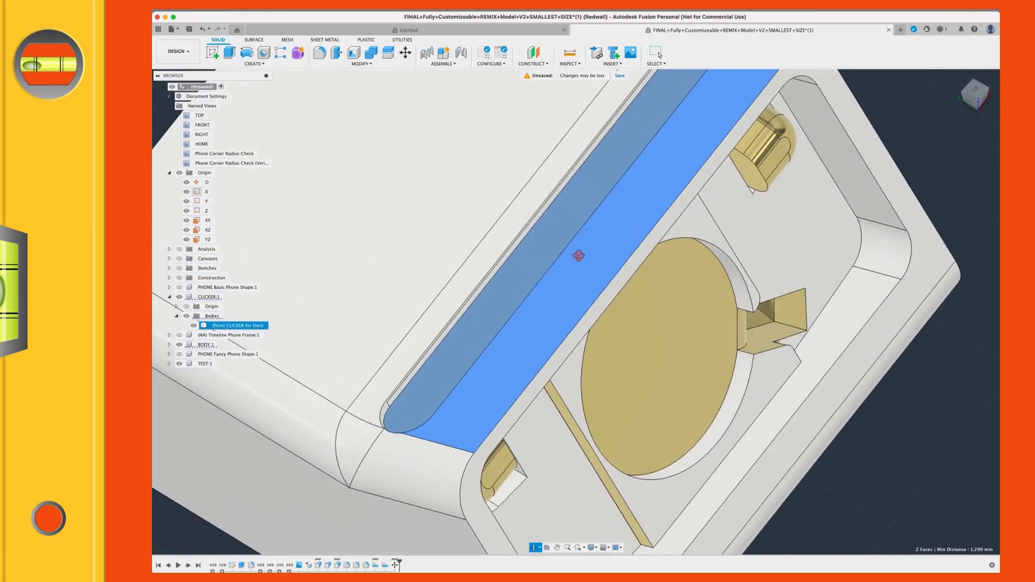
click(568, 215)
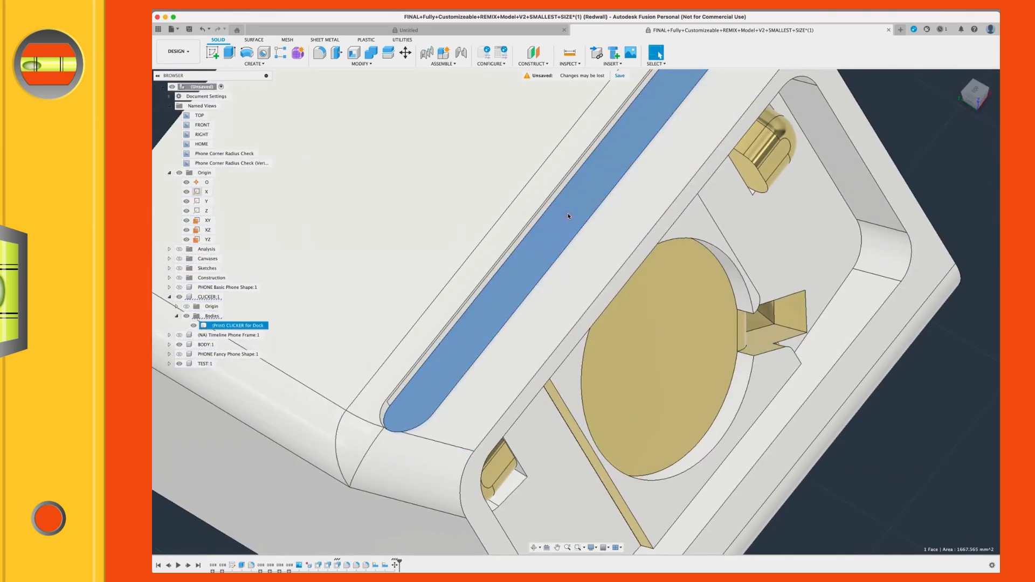
shift+click(611, 236)
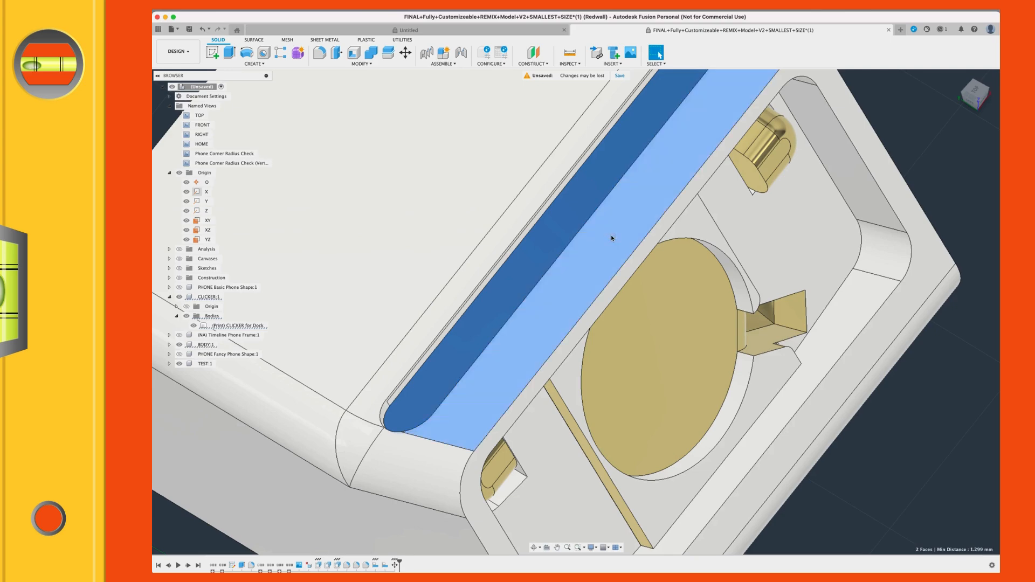
scroll(612, 236, down, 4)
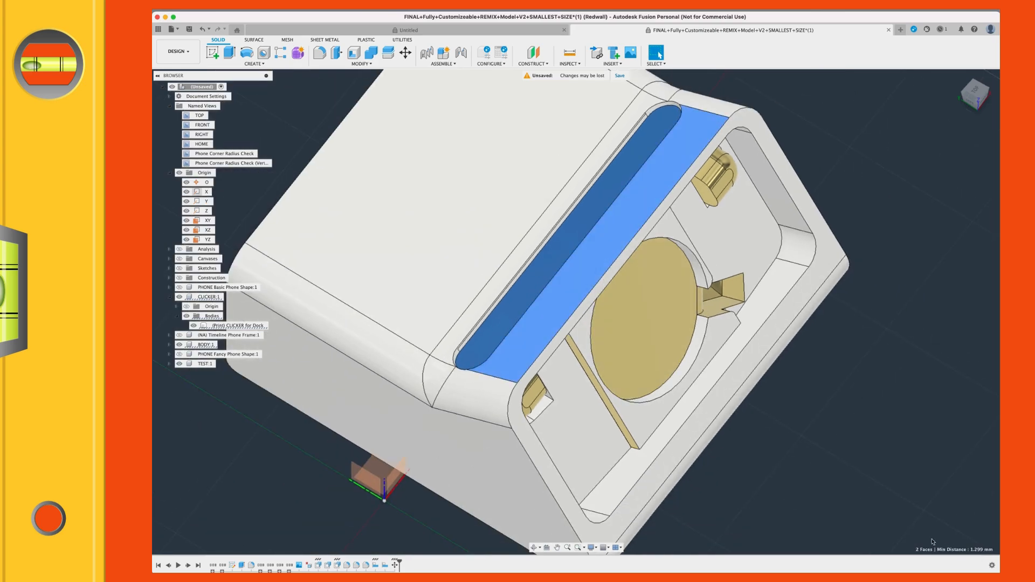
click(857, 433)
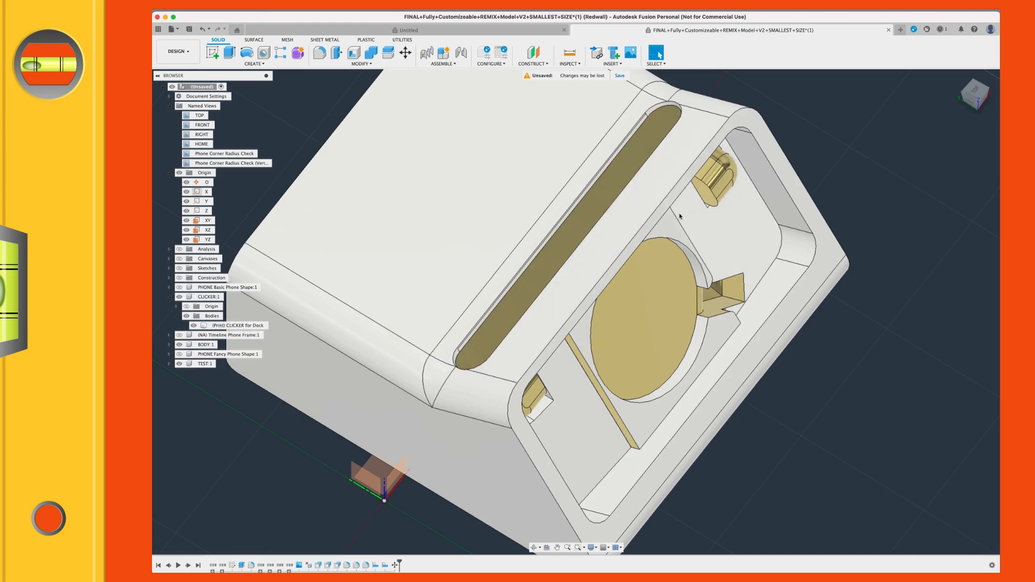
Step: Measure the distance from the clicker face's rounded edge to the slot rim at one end of the slot
scroll(564, 254, up, 2)
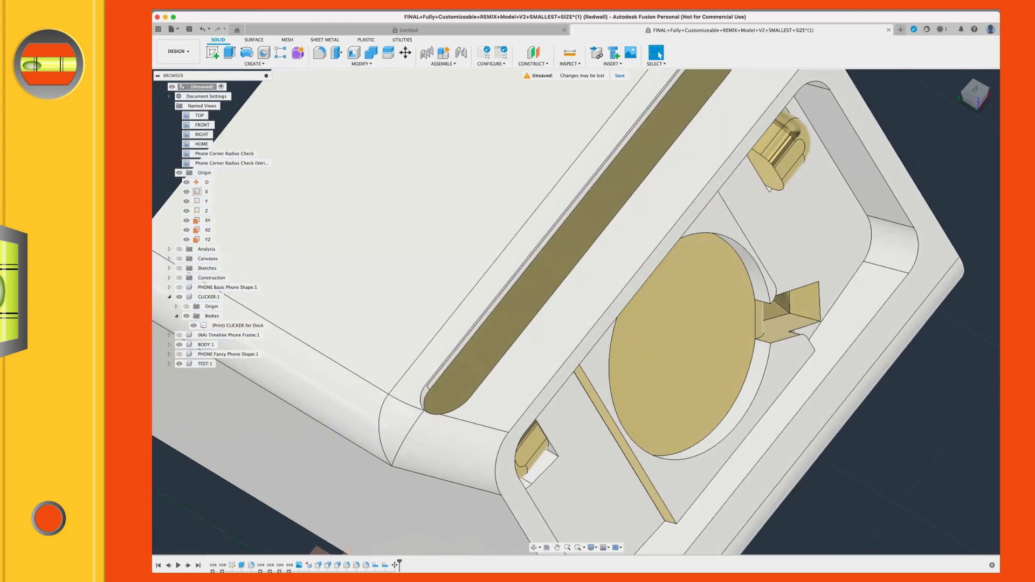
scroll(560, 113, down, 2)
middle_drag(593, 134, 607, 260)
scroll(683, 204, up, 2)
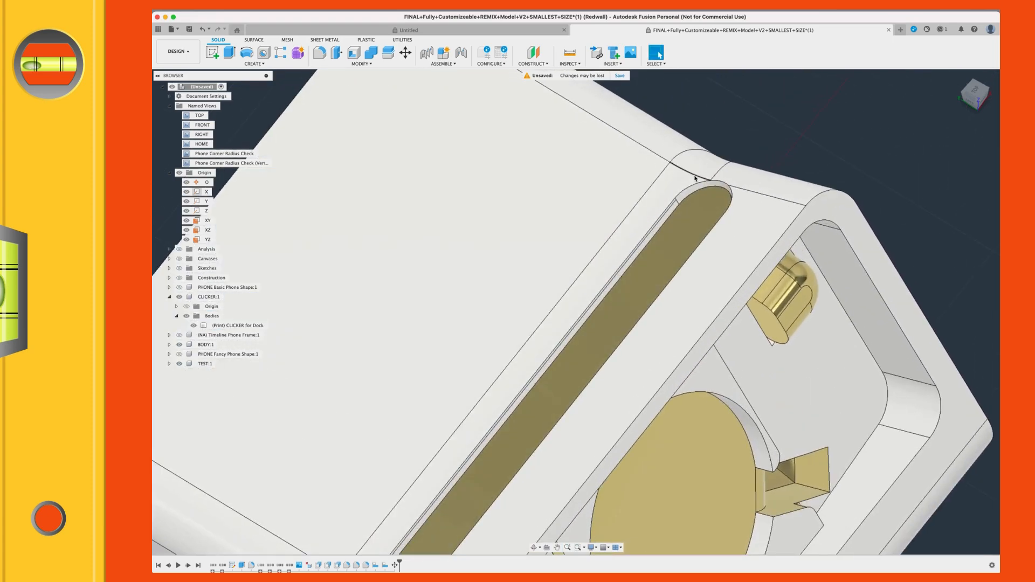
click(568, 64)
click(569, 73)
click(718, 200)
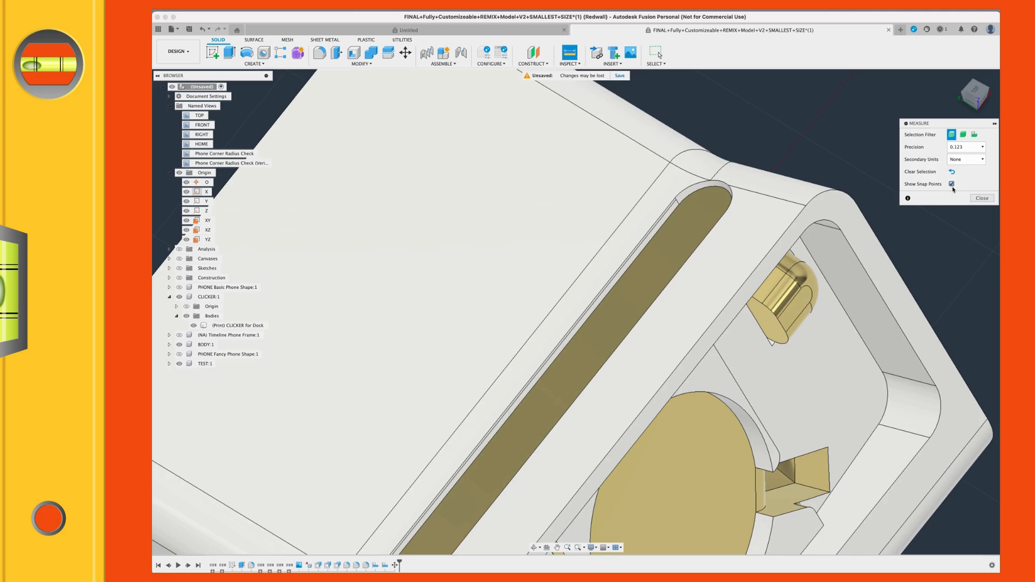
scroll(710, 205, up, 3)
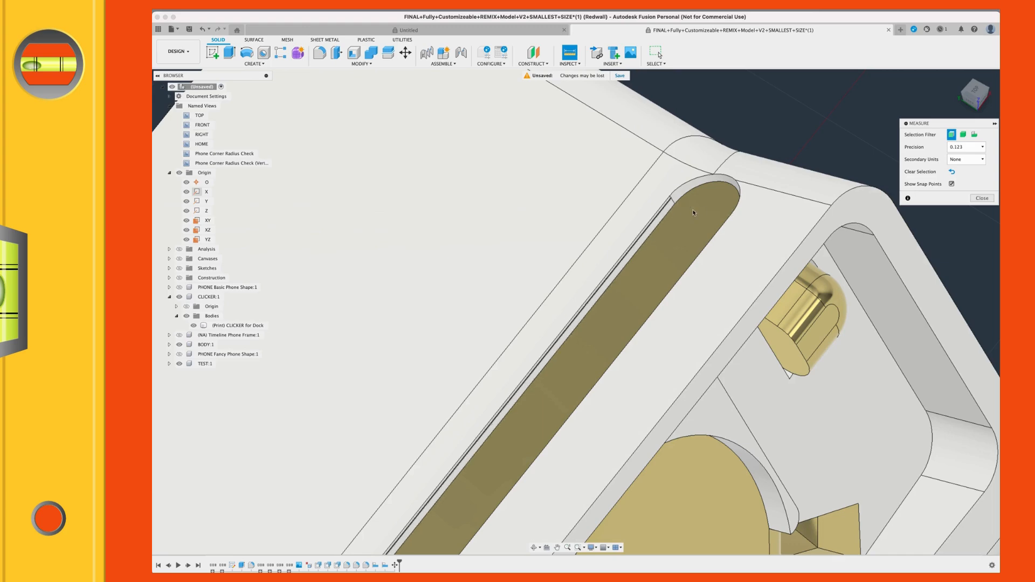
scroll(726, 191, up, 3)
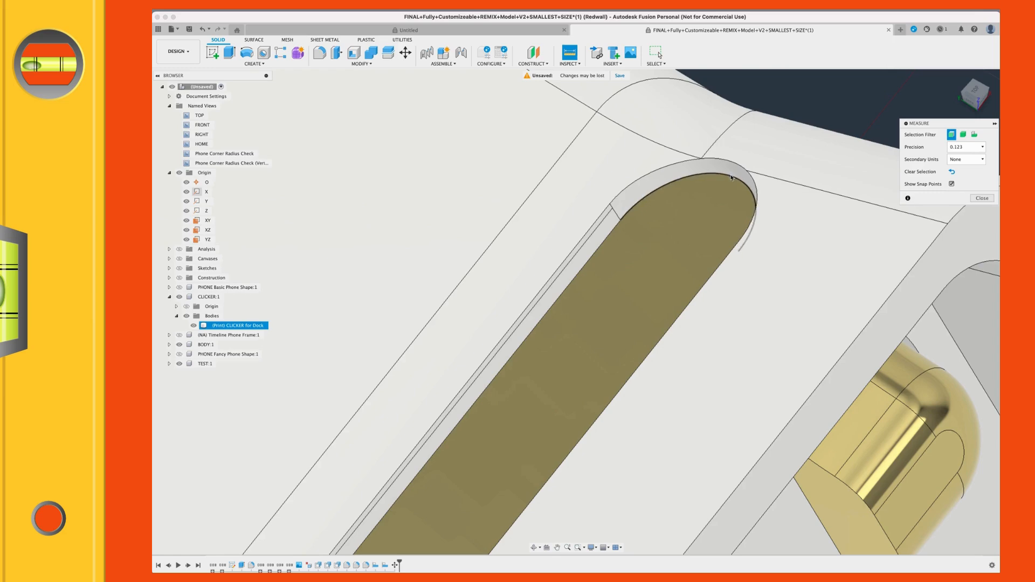
click(728, 176)
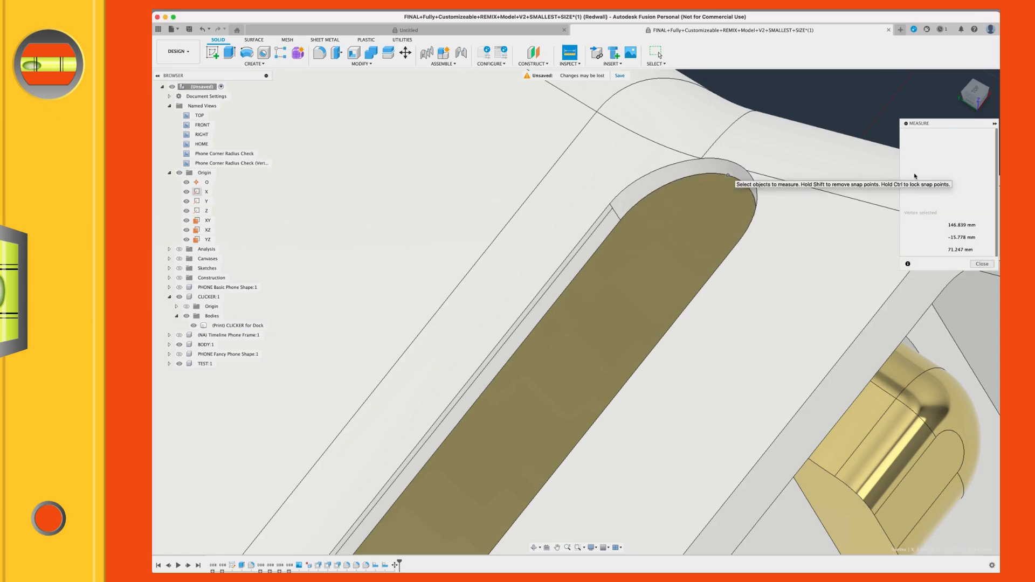
click(726, 161)
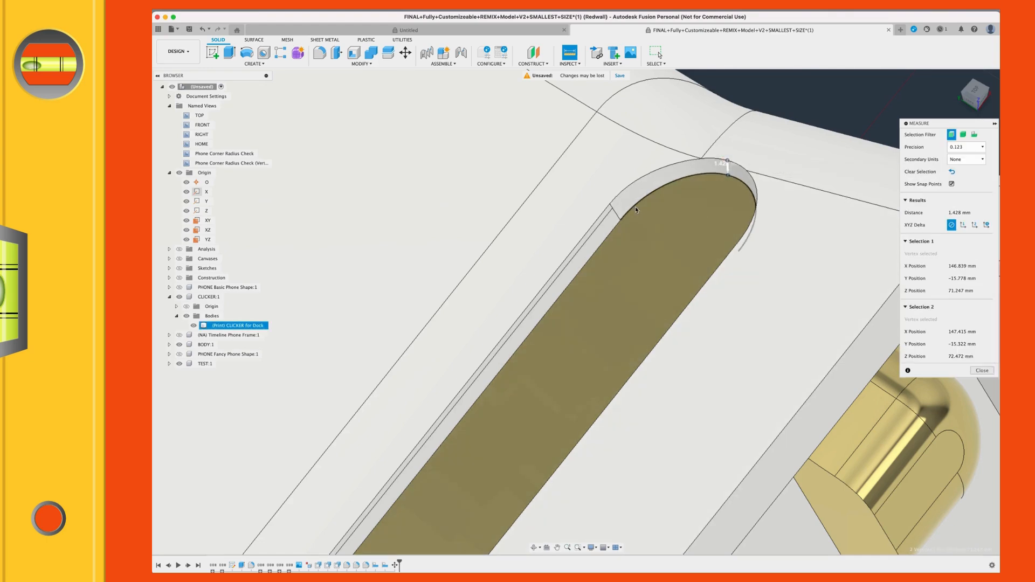
Step: Measure the gap between the clicker face's edge and the slot rim at the opposite rounded end, and end the measurement
middle_drag(648, 215, 775, 145)
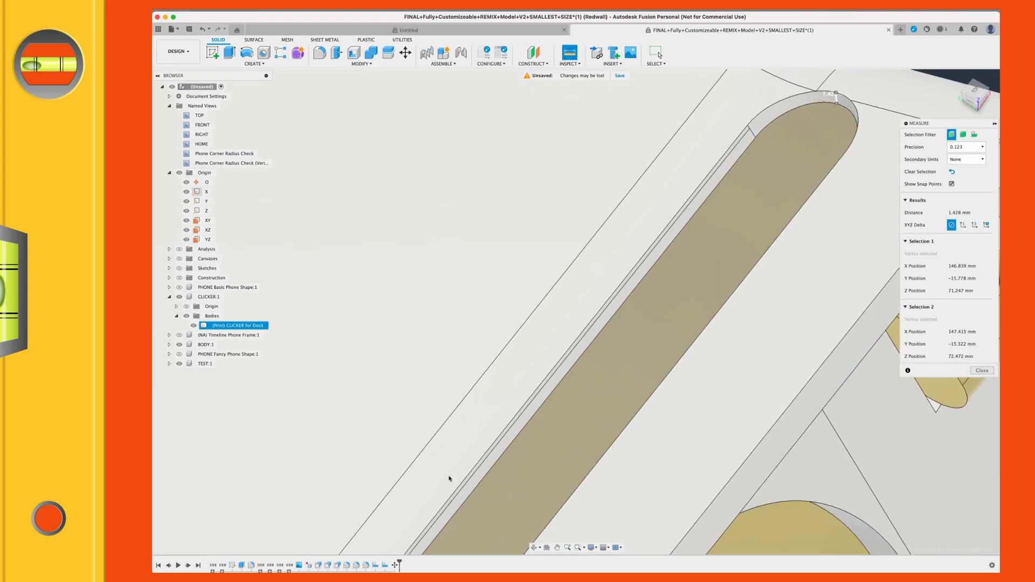
scroll(367, 442, down, 3)
shift+middle_drag(348, 438, 310, 383)
shift+middle_drag(836, 399, 885, 403)
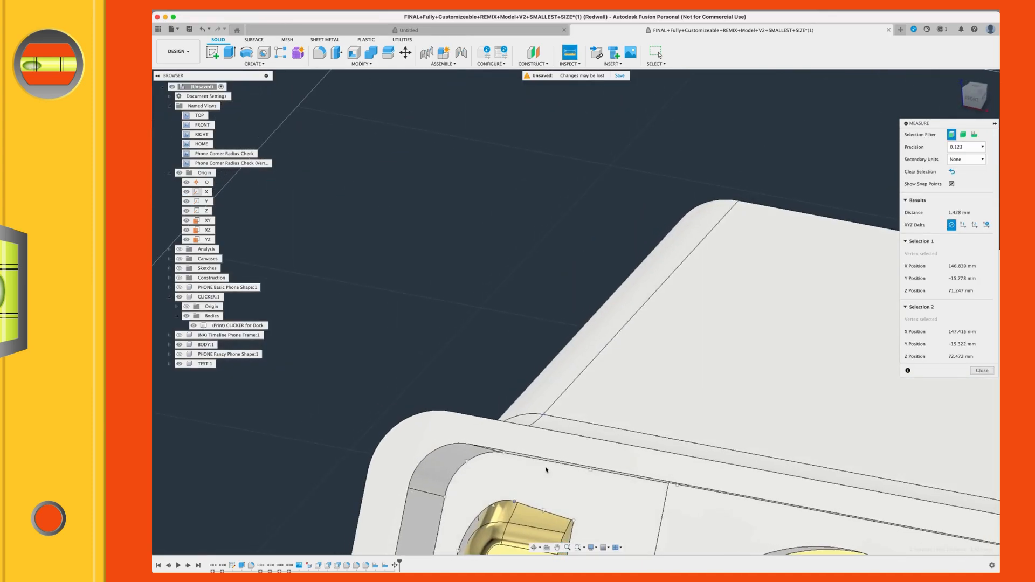
shift+middle_drag(552, 452, 549, 458)
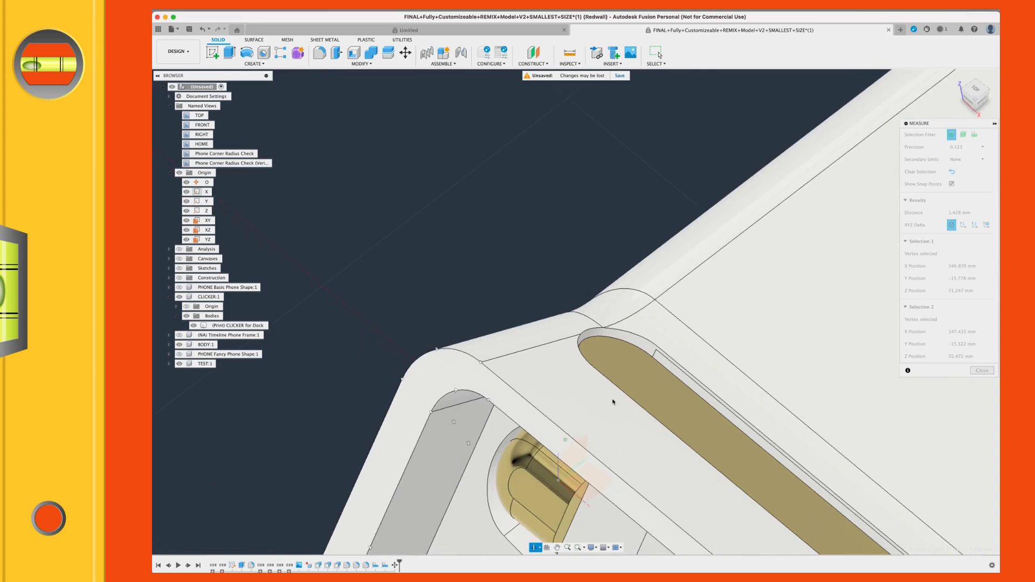
shift+middle_drag(610, 386, 528, 413)
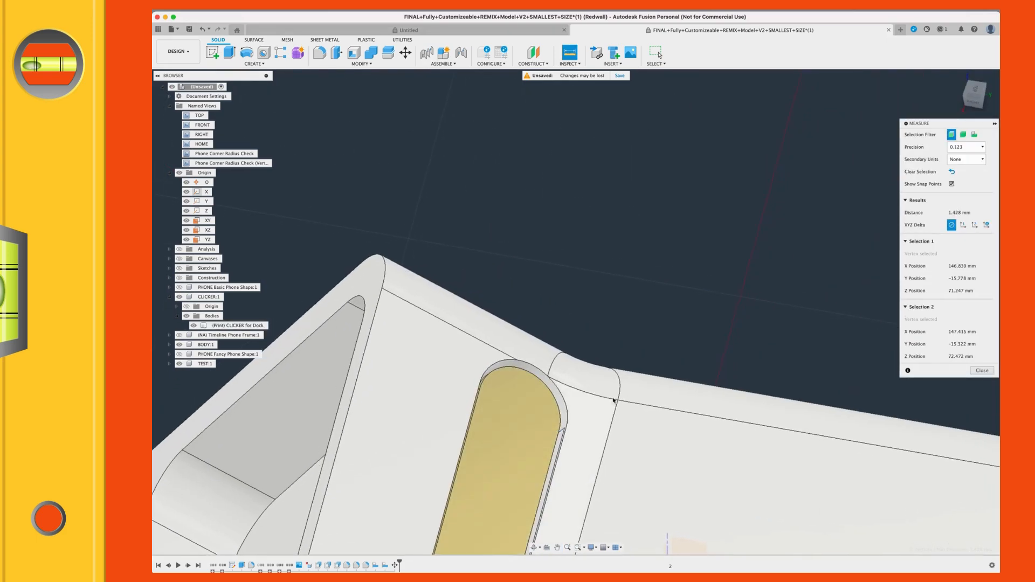
scroll(596, 393, up, 5)
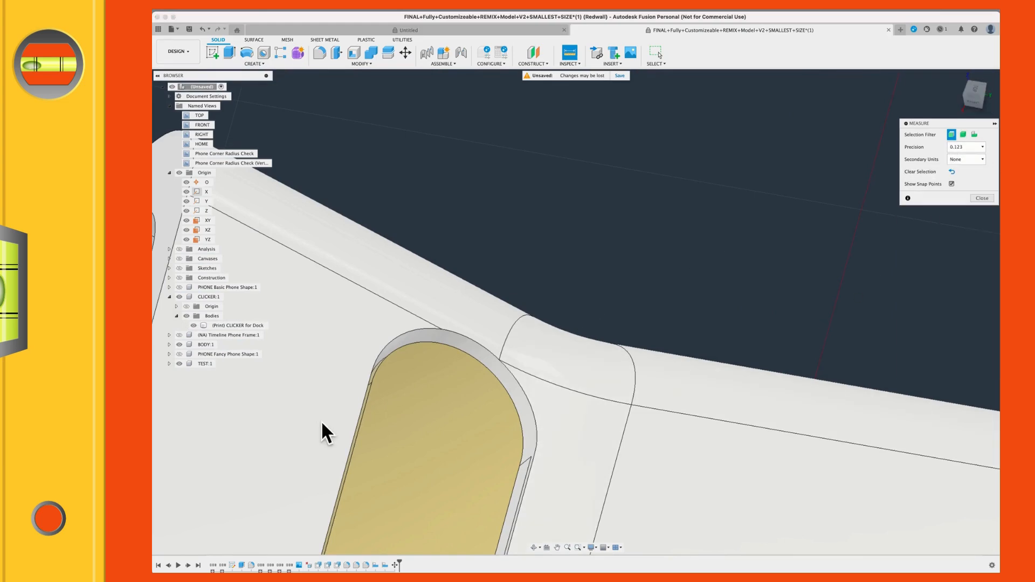
click(465, 352)
click(472, 340)
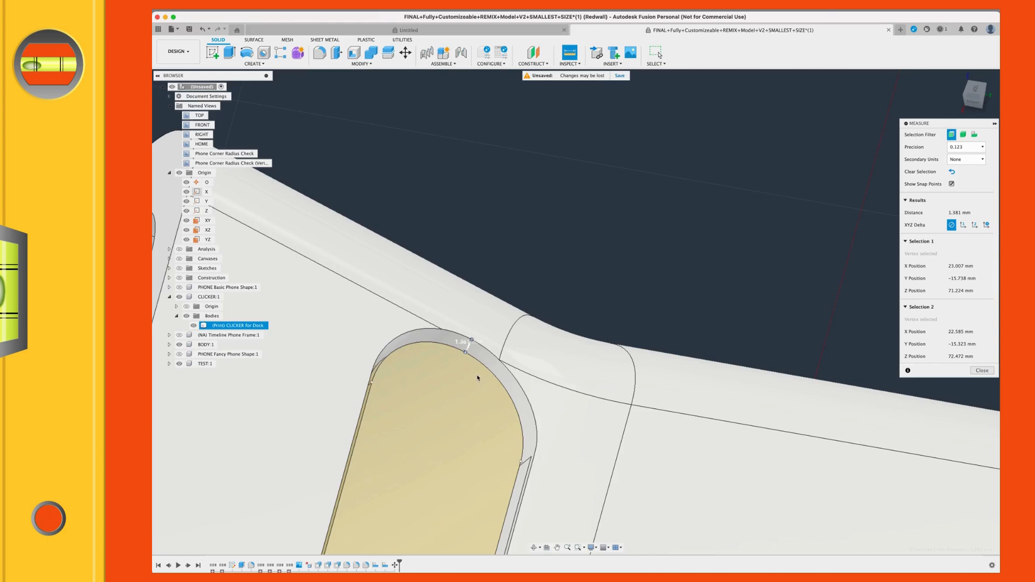
shift+middle_drag(477, 378, 546, 344)
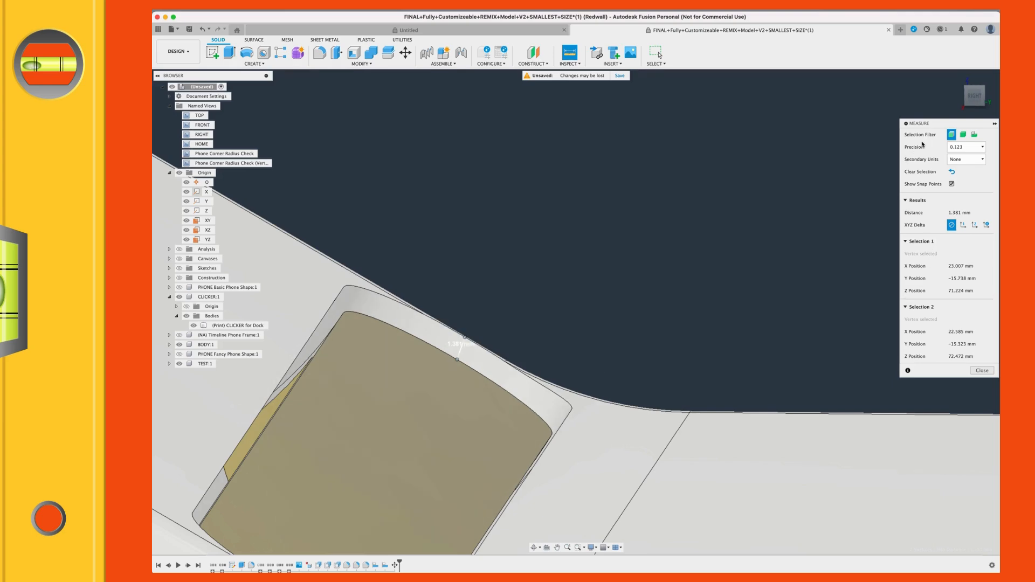
click(982, 371)
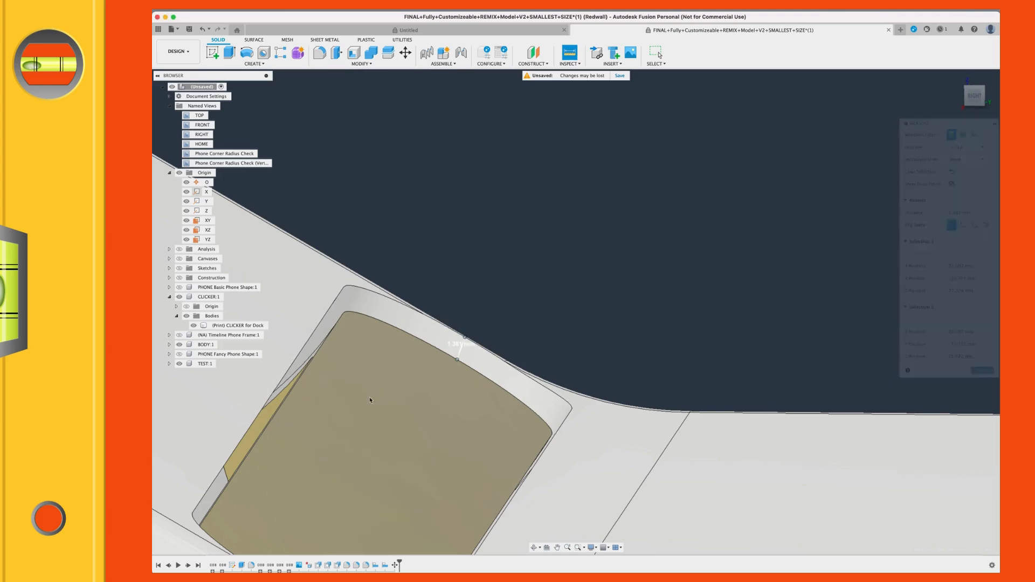
Step: Select the clicker's end arc and the slot rim's arc together to check their minimum distance
shift+middle_drag(428, 328, 431, 351)
scroll(443, 353, up, 3)
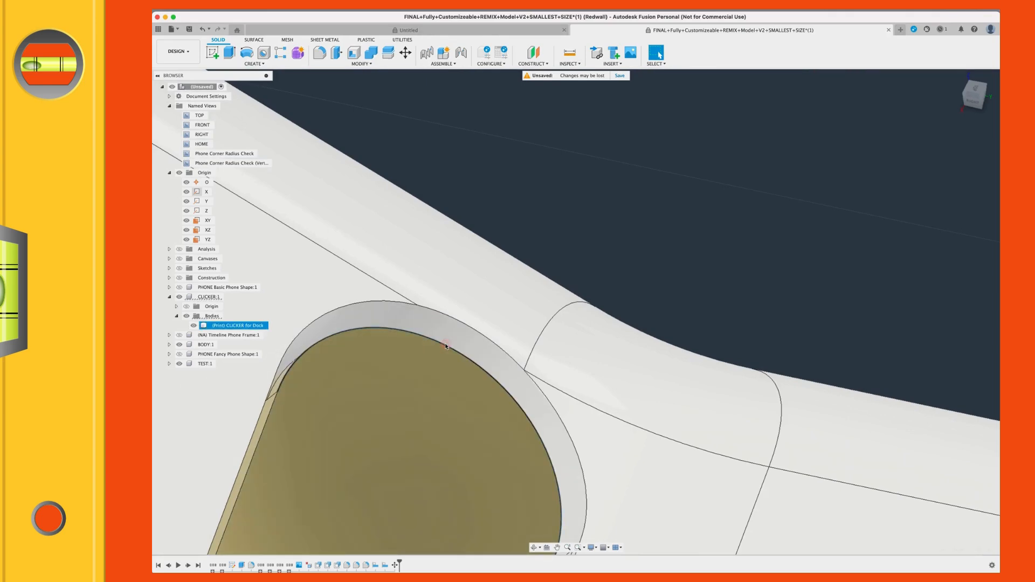
scroll(270, 395, down, 4)
middle_drag(293, 424, 348, 350)
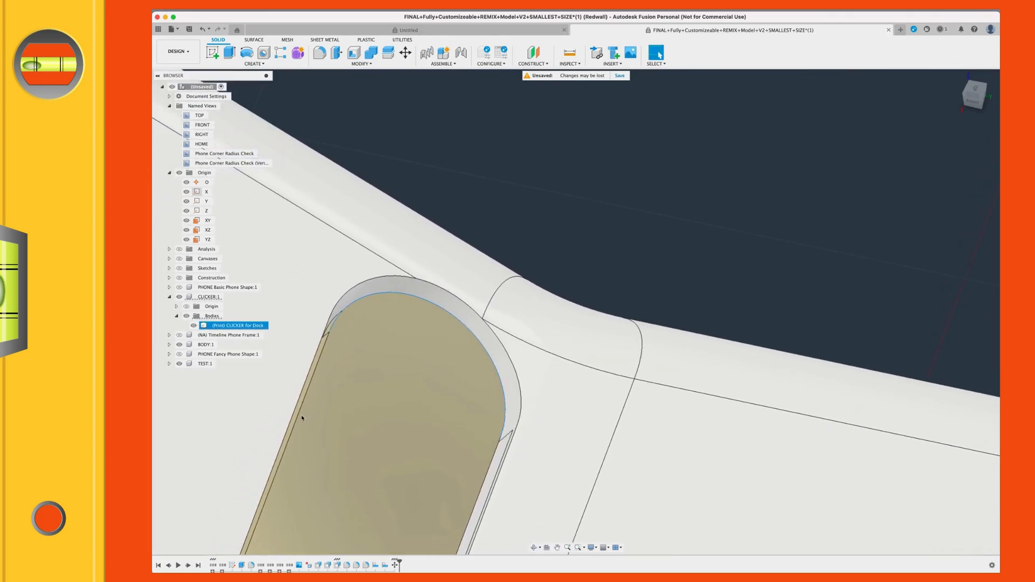
click(411, 297)
shift+click(385, 276)
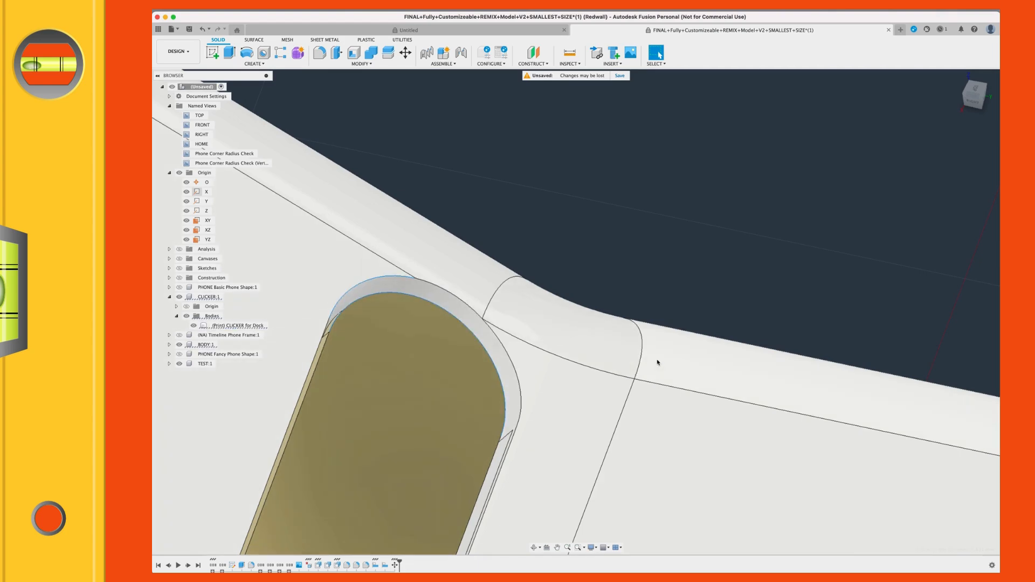
Step: Check the minimum distance between the clicker's arc edge and the slot rim at the other end of the slot
middle_drag(640, 347, 597, 531)
mouse_move(760, 469)
middle_down()
mouse_move(758, 316)
mouse_move(841, 97)
middle_up()
mouse_move(399, 437)
middle_down()
mouse_move(583, 140)
mouse_move(451, 205)
mouse_move(457, 188)
middle_up()
middle_drag(354, 316, 459, 173)
scroll(398, 485, down, 3)
mouse_move(398, 508)
middle_down()
mouse_move(462, 330)
mouse_move(423, 467)
mouse_move(383, 464)
middle_up()
click(573, 497)
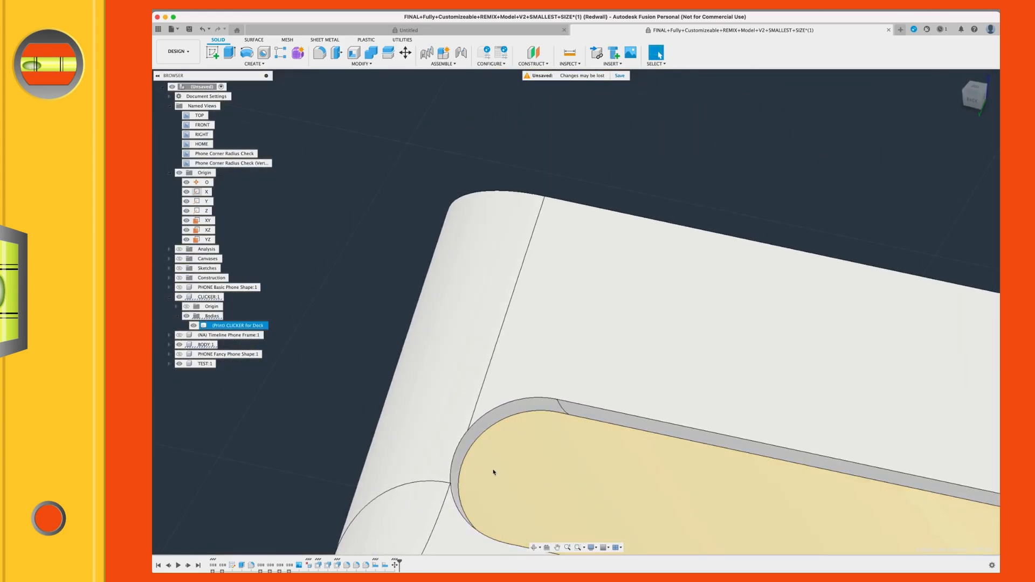
click(465, 462)
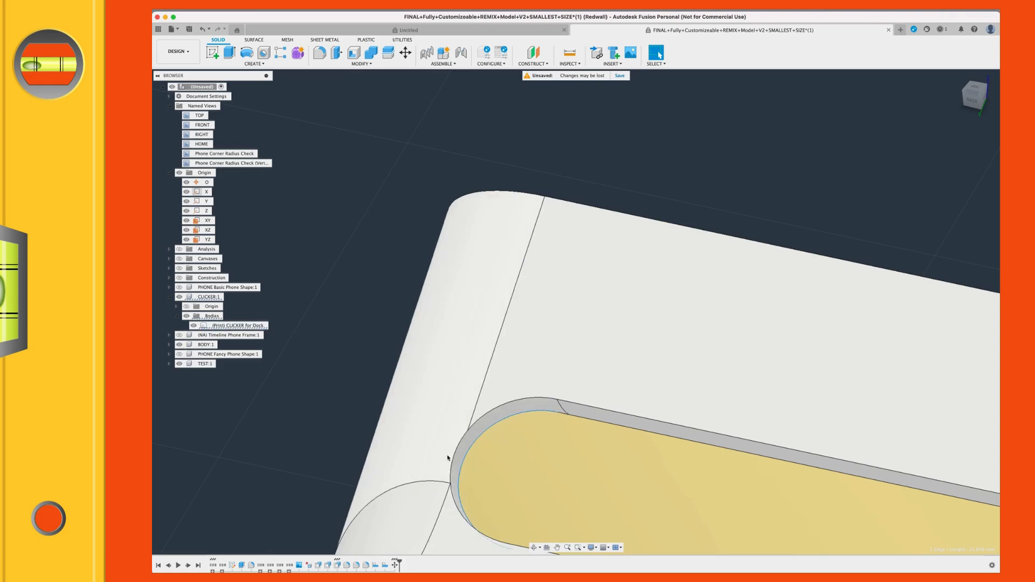
middle_drag(499, 511, 402, 572)
middle_drag(618, 317, 400, 214)
scroll(561, 302, down, 8)
shift+middle_drag(776, 350, 788, 338)
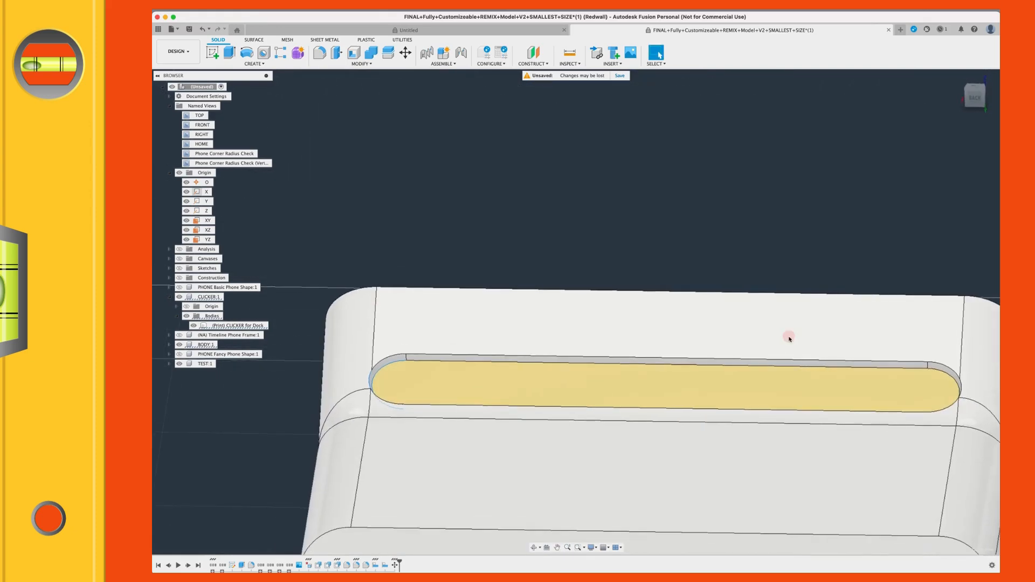
scroll(789, 338, down, 2)
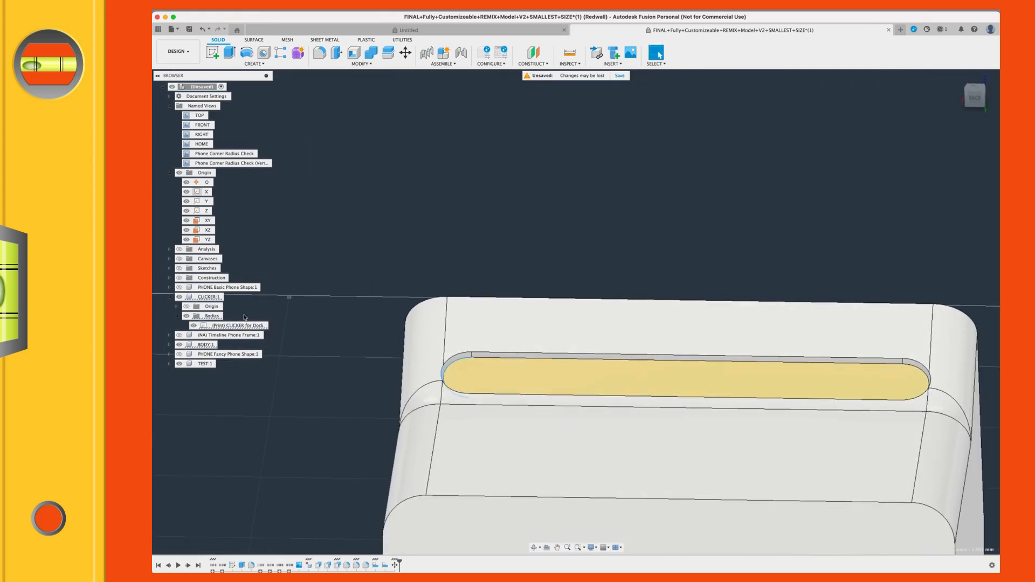
scroll(765, 409, down, 2)
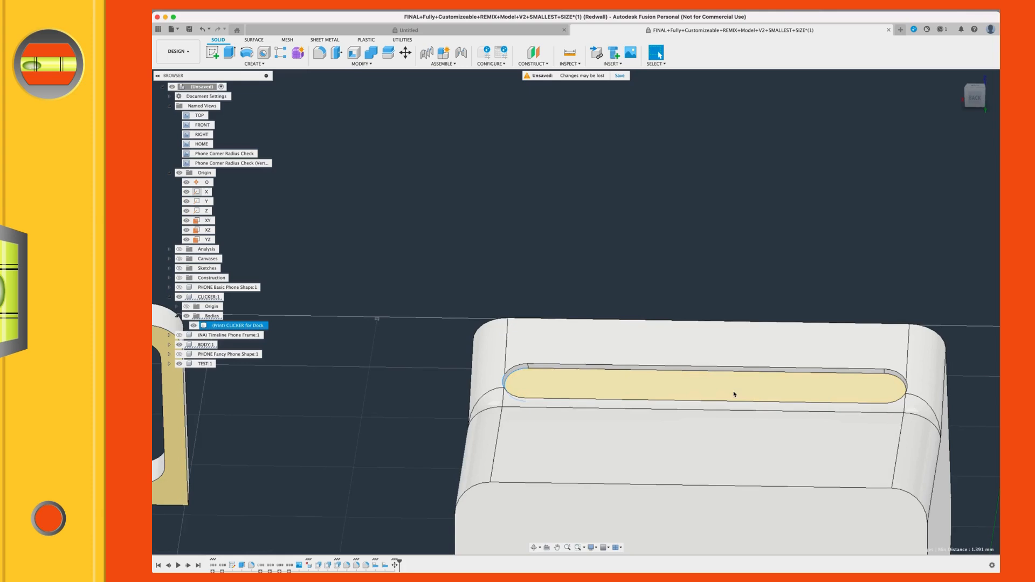
scroll(714, 404, down, 3)
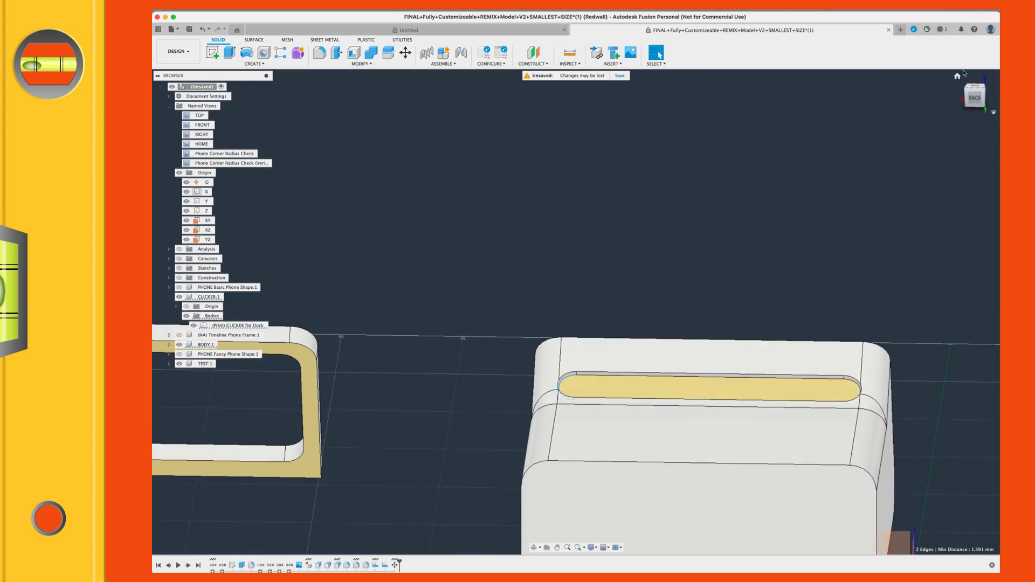
Step: Return to the home view, show the section analysis and examine how the clicker sits in its slot
click(958, 76)
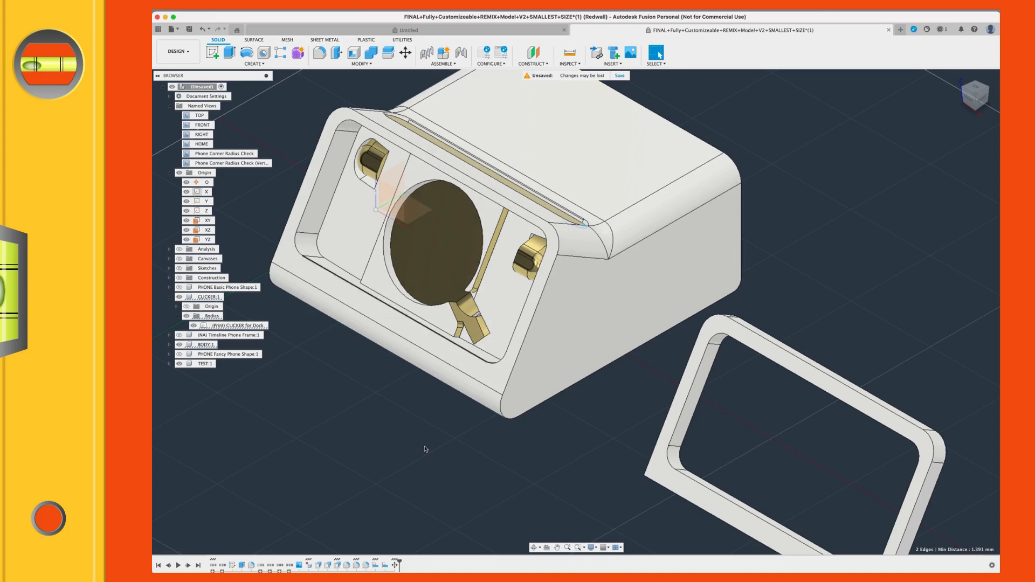
shift+middle_drag(429, 461, 496, 443)
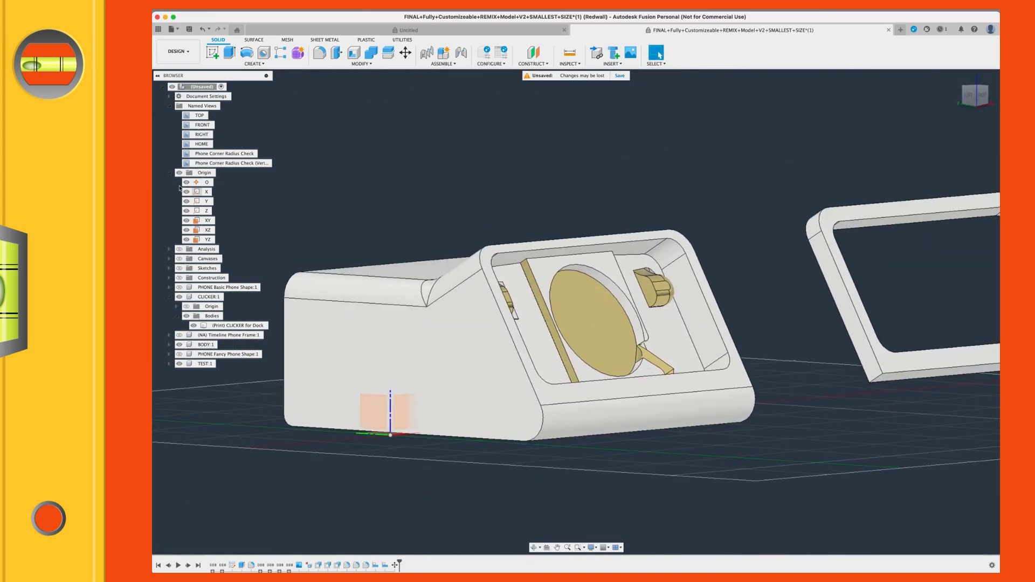
click(180, 250)
mouse_move(317, 248)
shift+middle_down()
mouse_move(339, 241)
mouse_move(325, 253)
shift+middle_up()
scroll(695, 272, up, 10)
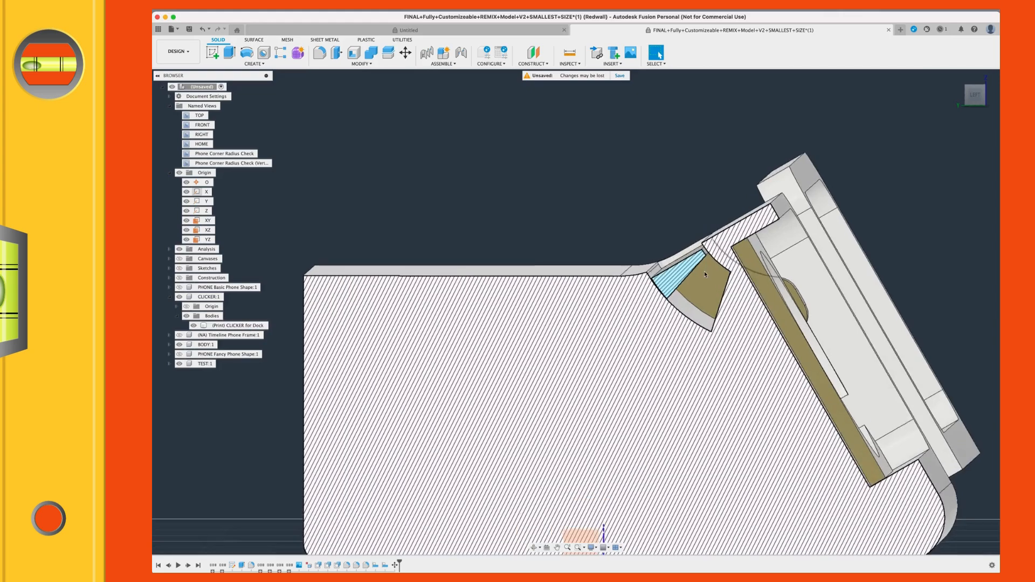
shift+middle_drag(694, 273, 698, 270)
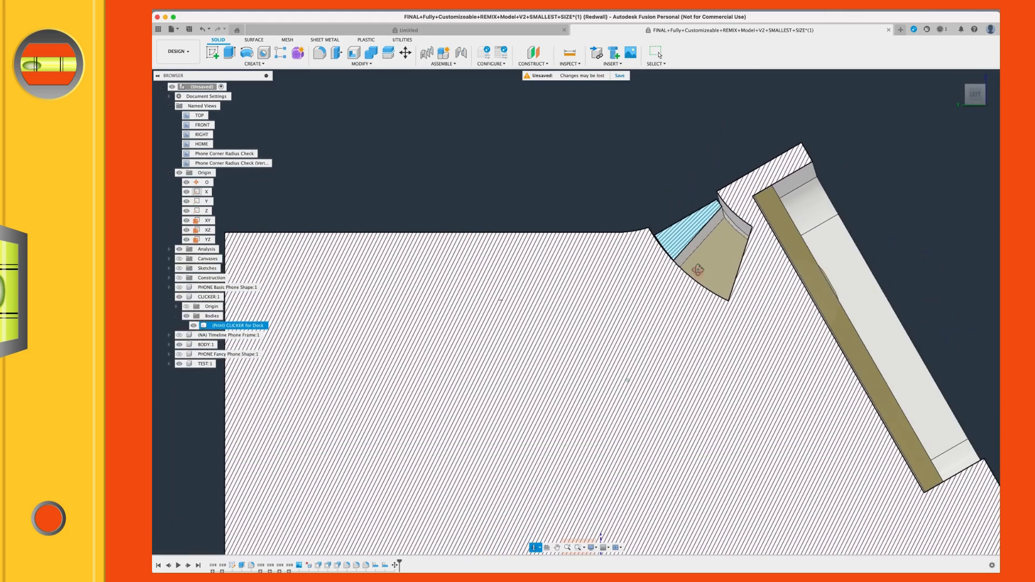
click(726, 217)
shift+middle_drag(724, 221, 664, 252)
click(701, 237)
scroll(747, 226, down, 3)
middle_drag(309, 258, 747, 226)
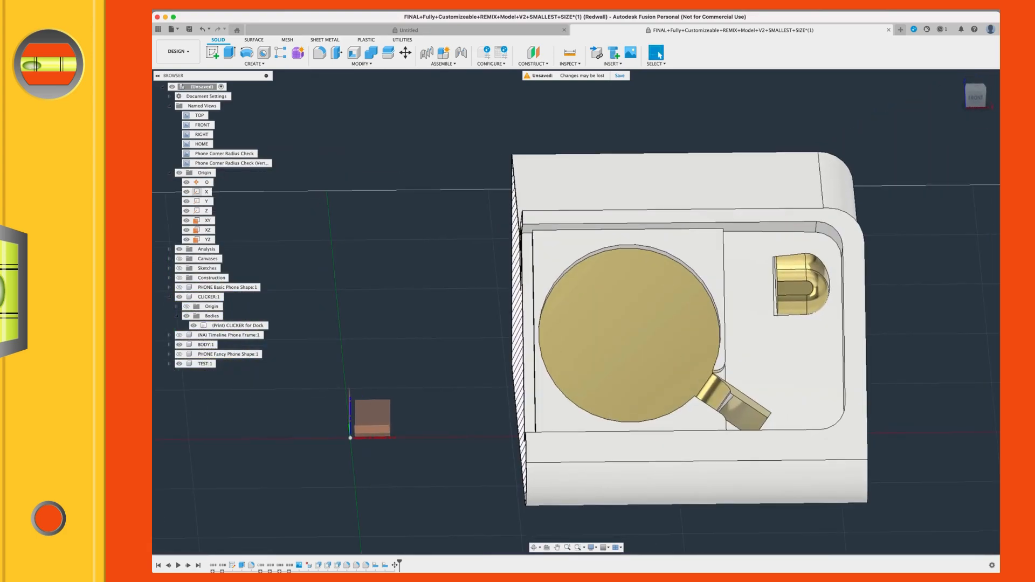
Step: Hide the section analysis and the origin geometry, clear the selection and collapse the document's Origin folder
click(179, 249)
mouse_move(575, 316)
shift+middle_down()
mouse_move(609, 305)
mouse_move(594, 315)
shift+middle_up()
key(Escape)
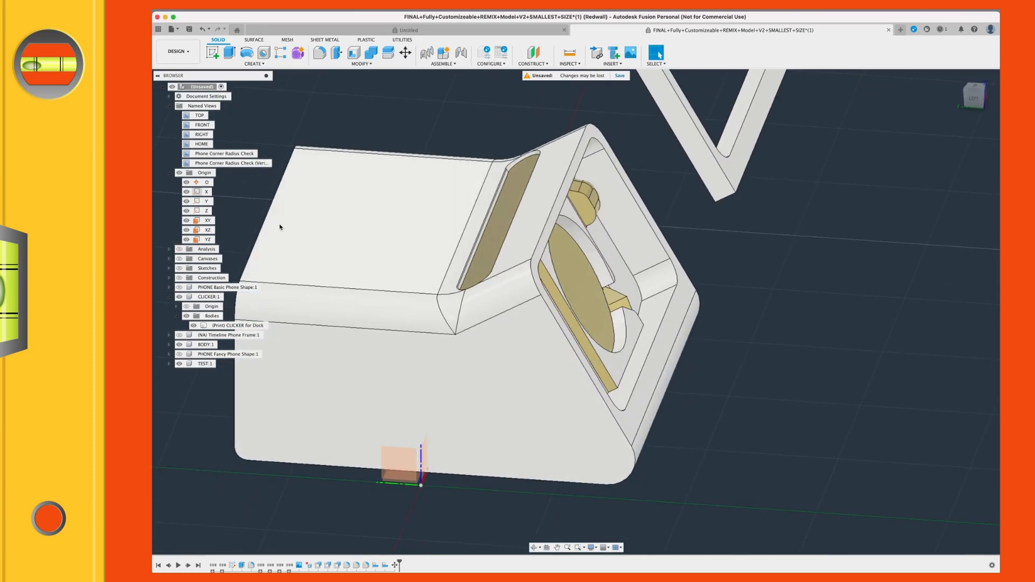
click(180, 174)
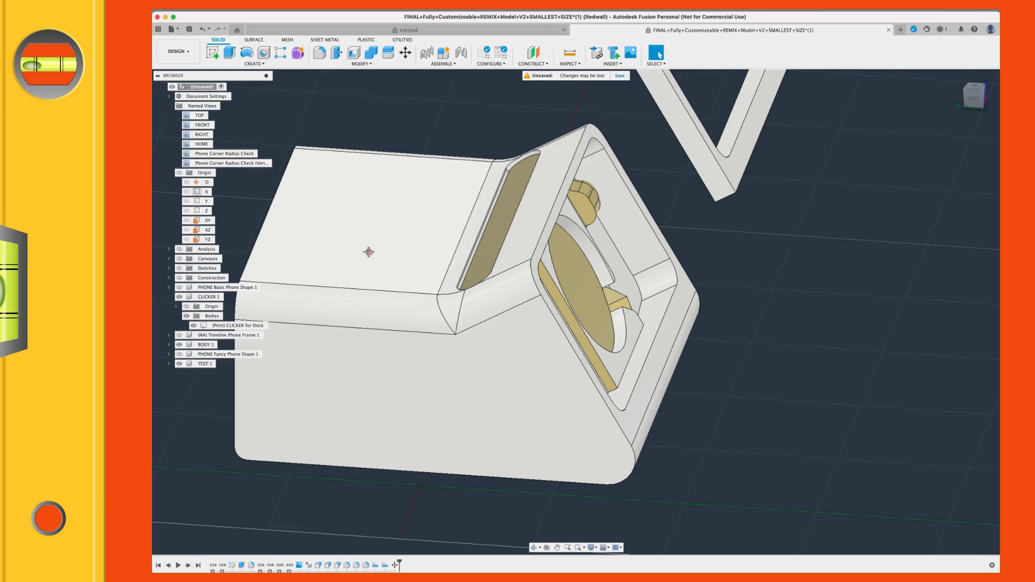
middle_drag(369, 252, 390, 247)
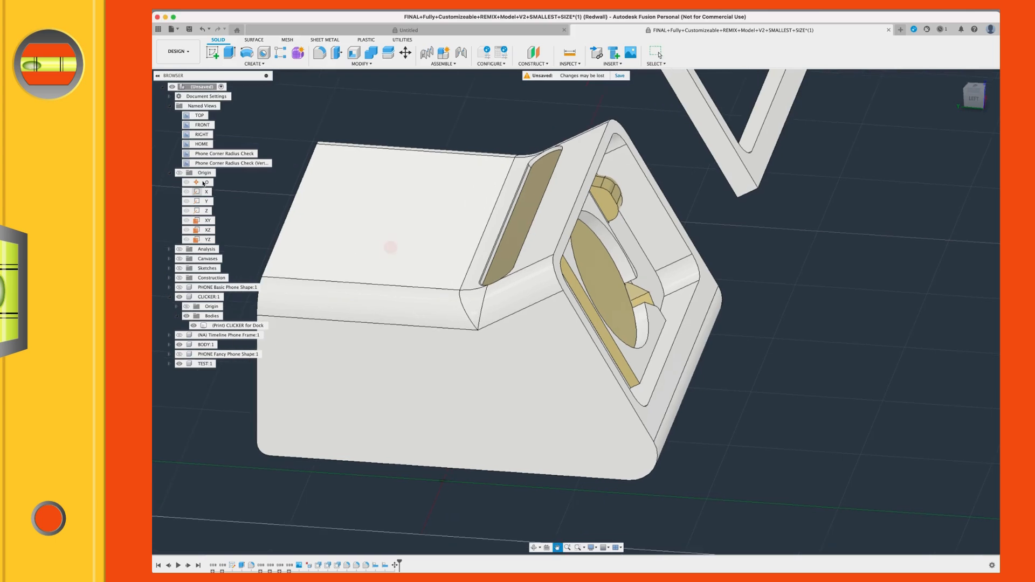
click(170, 173)
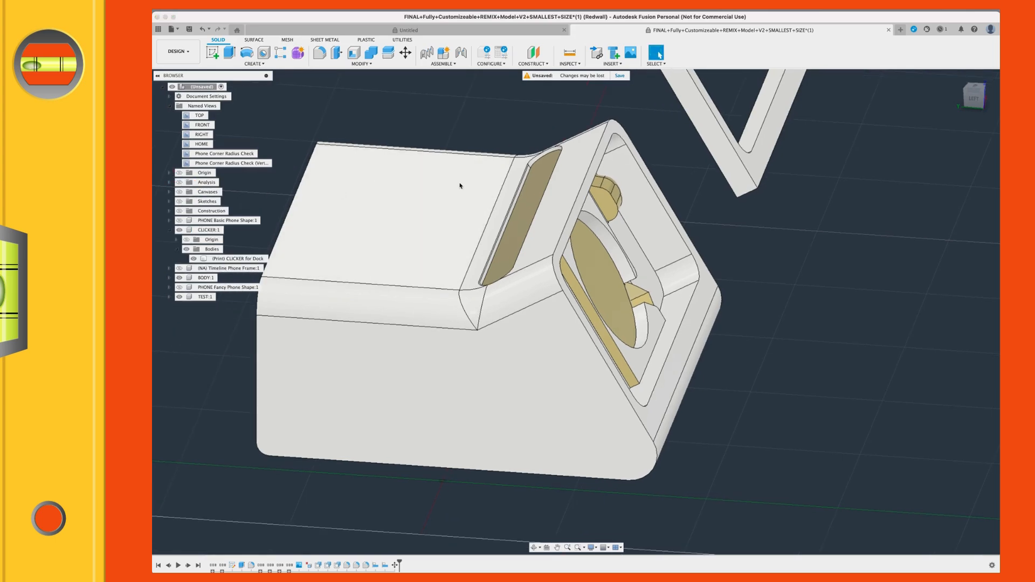
Step: Hide the CLICKER component's bodies to view the empty slot, and show them again
click(186, 249)
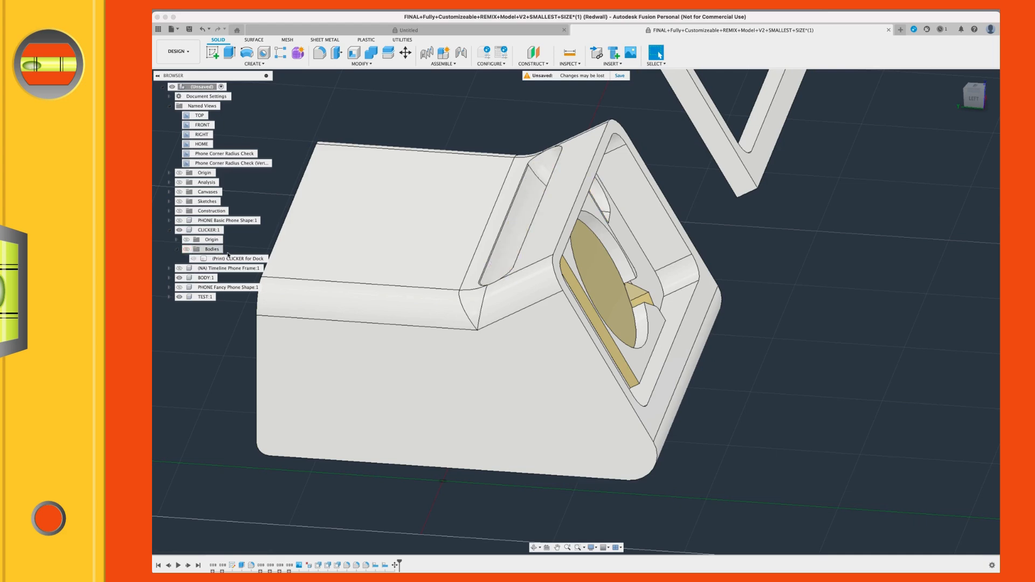
click(186, 249)
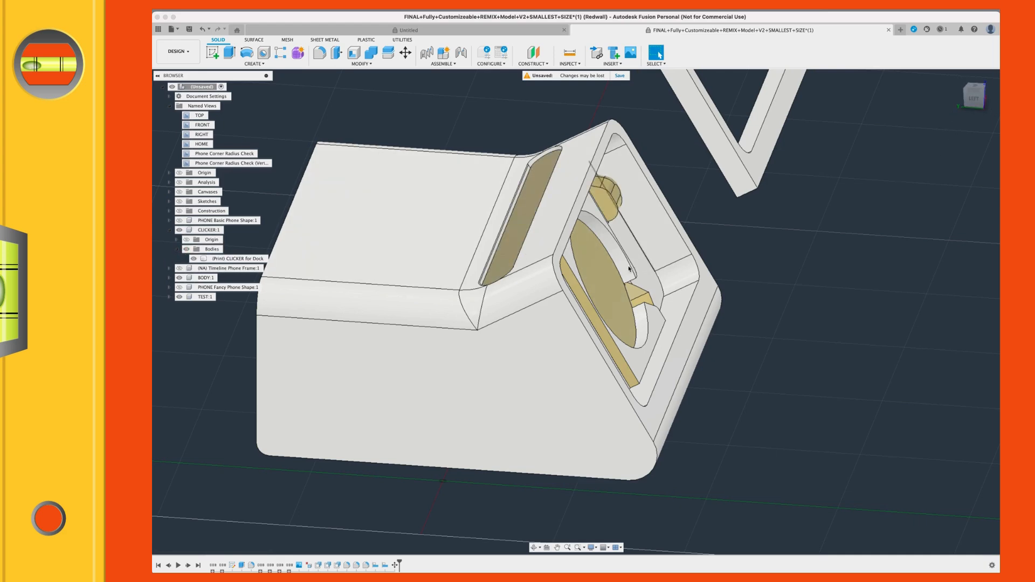
Step: Hide the BODY component and examine the clicker's side profile against the TEST frame in the left view
click(179, 278)
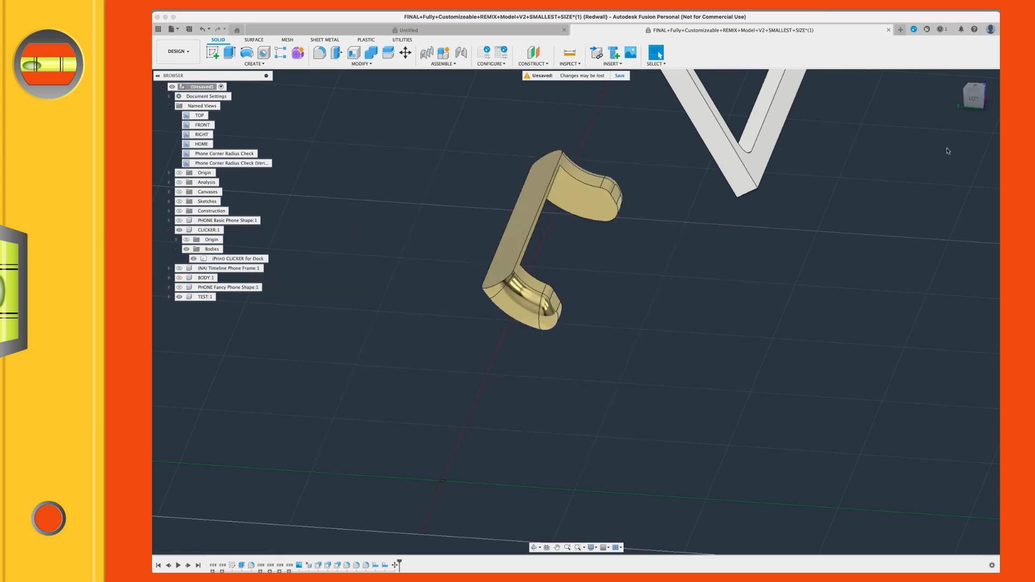
click(973, 100)
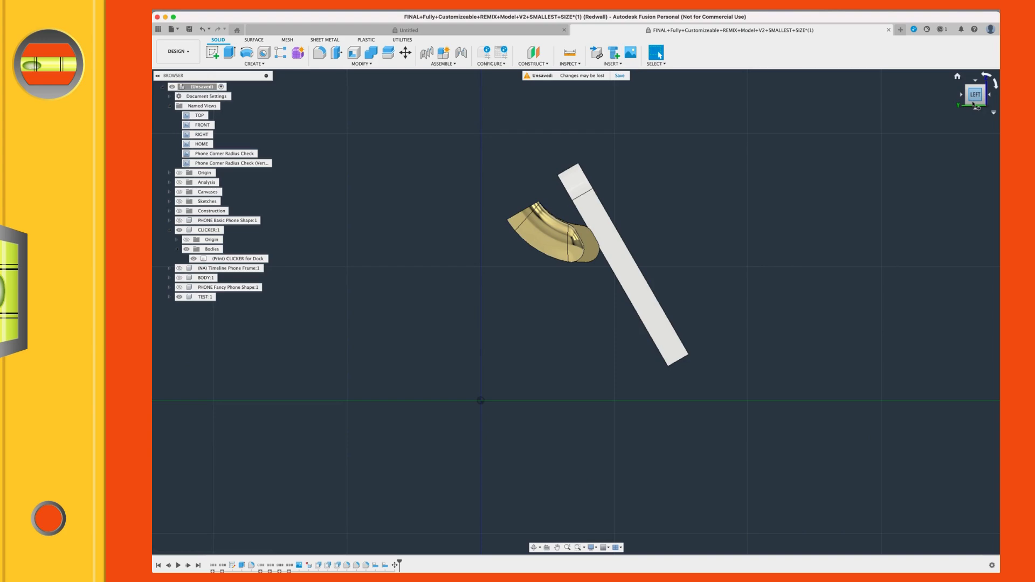
middle_drag(559, 143, 549, 191)
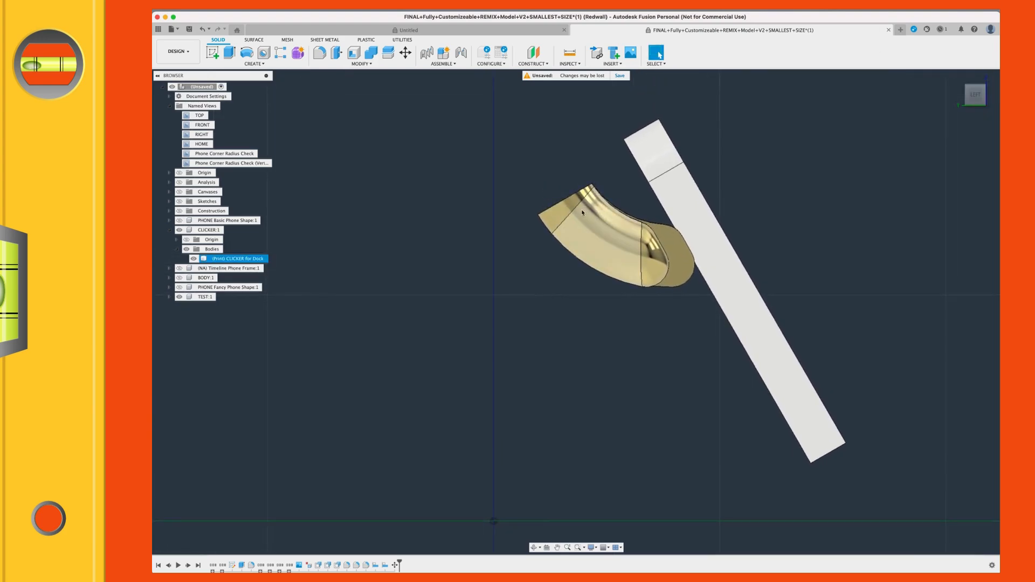
shift+middle_drag(831, 125, 771, 144)
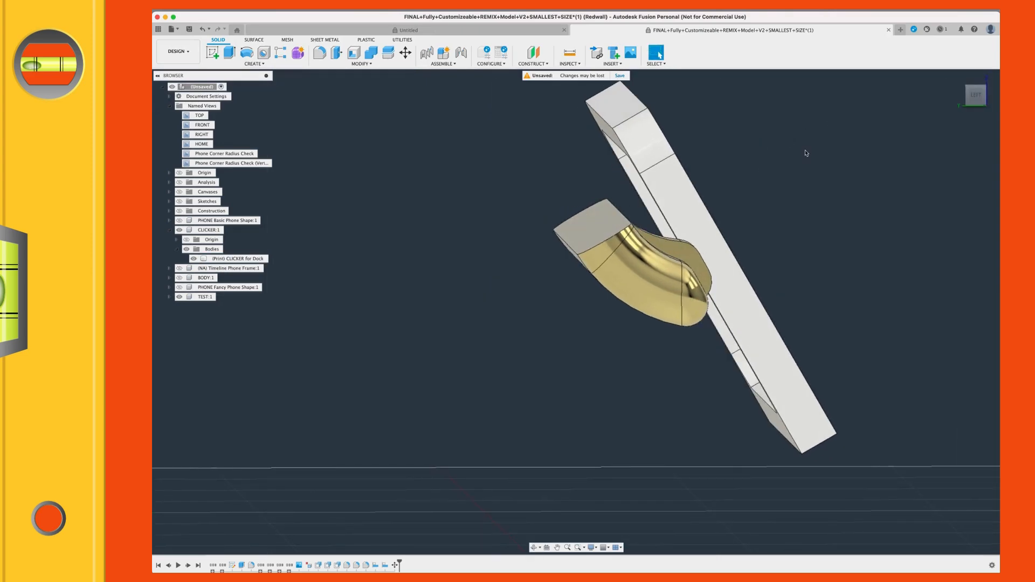
click(977, 97)
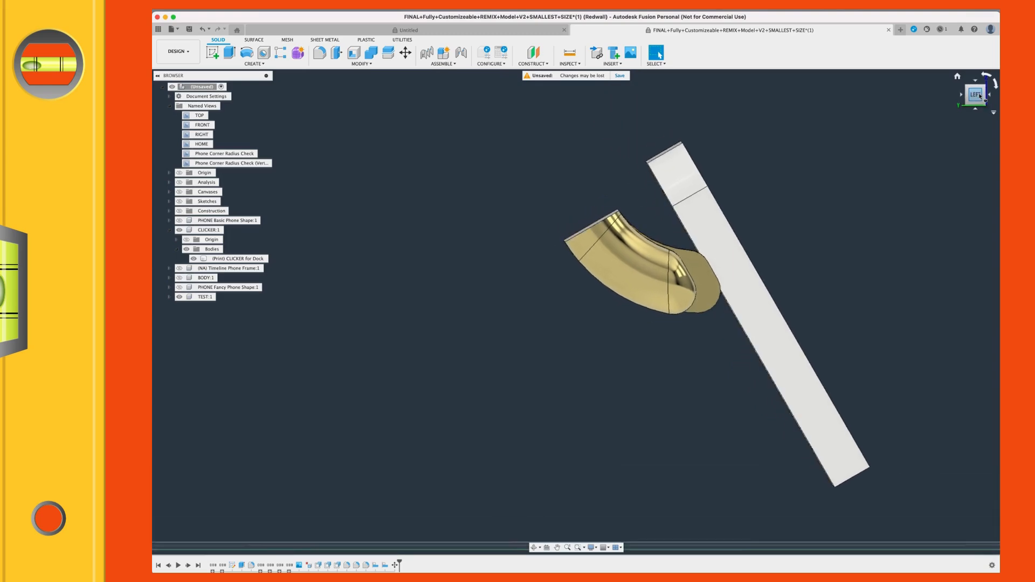
Step: Toggle the BODY component's visibility to compare the clicker's position with the dock shell, leaving the body shown
click(179, 279)
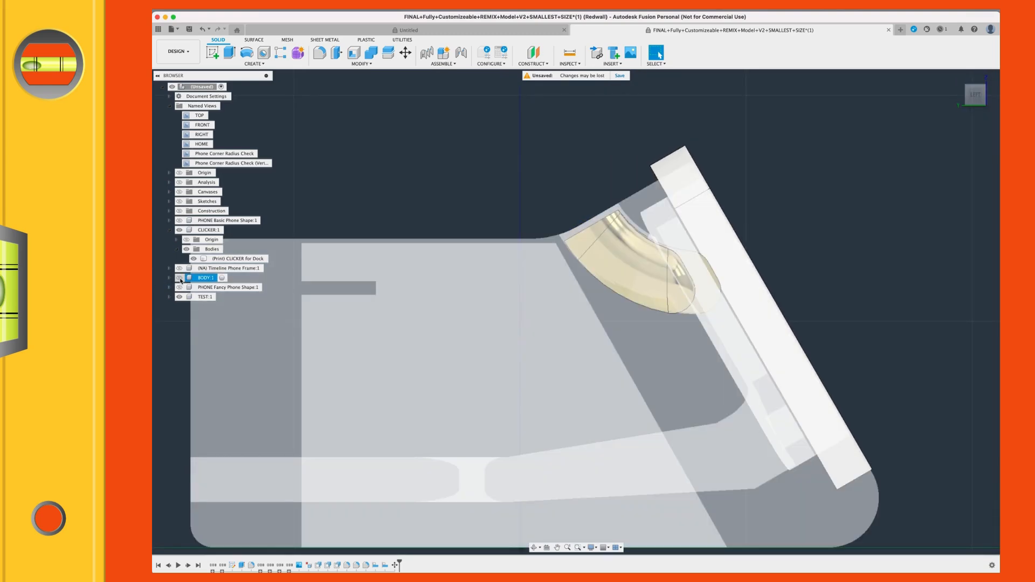
click(179, 278)
click(237, 259)
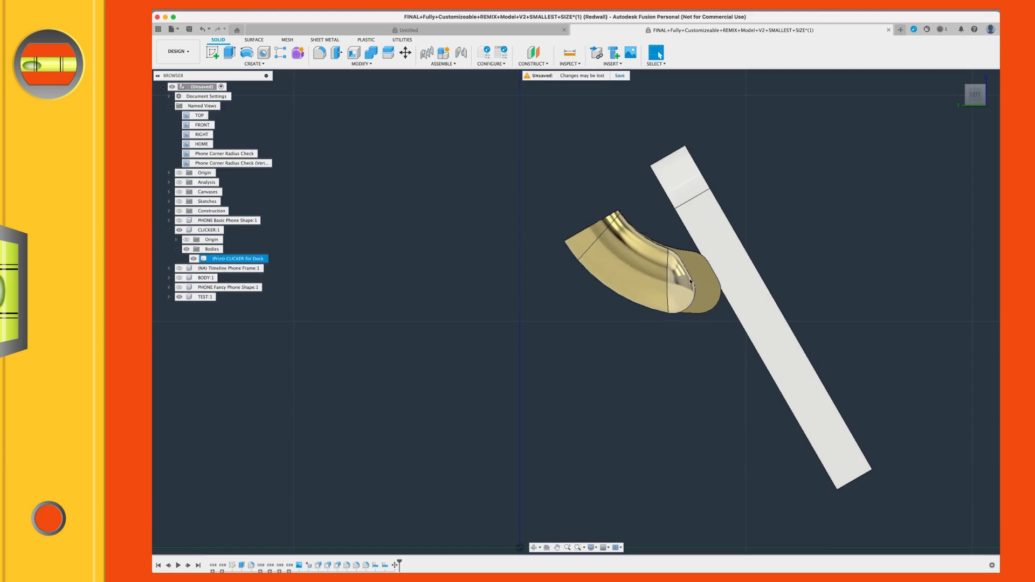
click(486, 239)
click(179, 278)
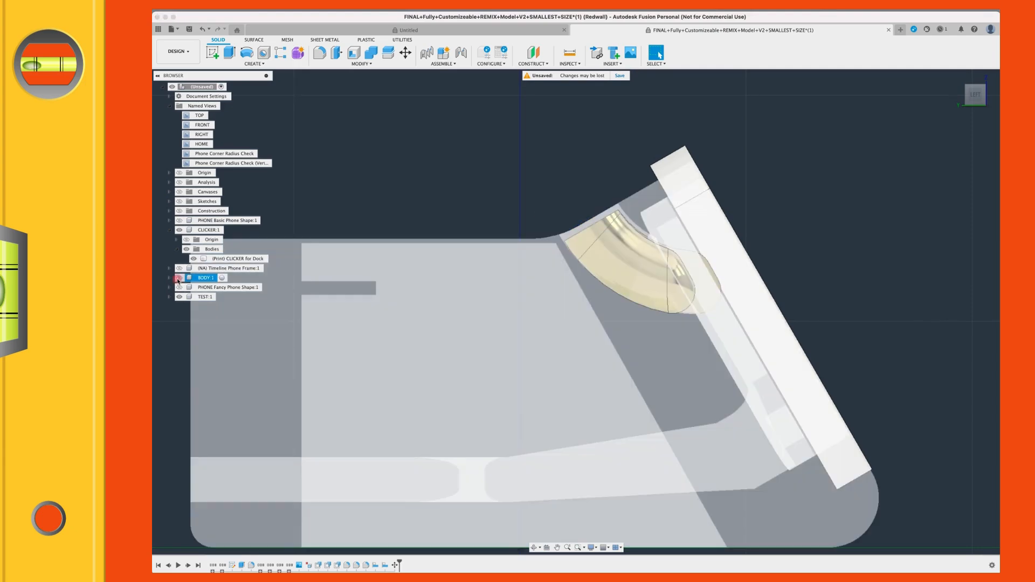
Step: Start an offset plane from the dock body's sloped face beside the clicker slot
shift+middle_drag(501, 286, 329, 310)
middle_drag(456, 146, 398, 125)
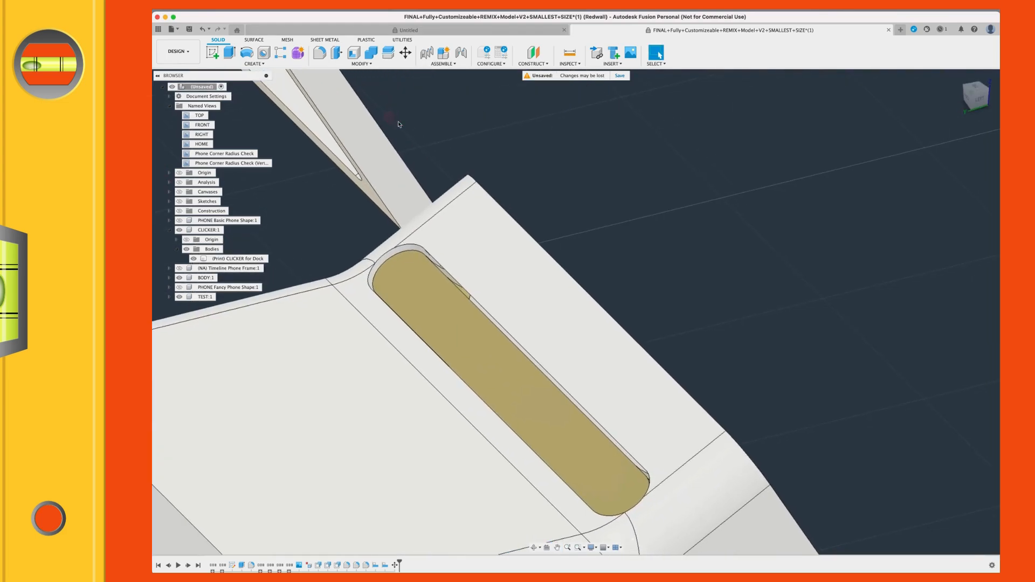
middle_drag(566, 172, 578, 141)
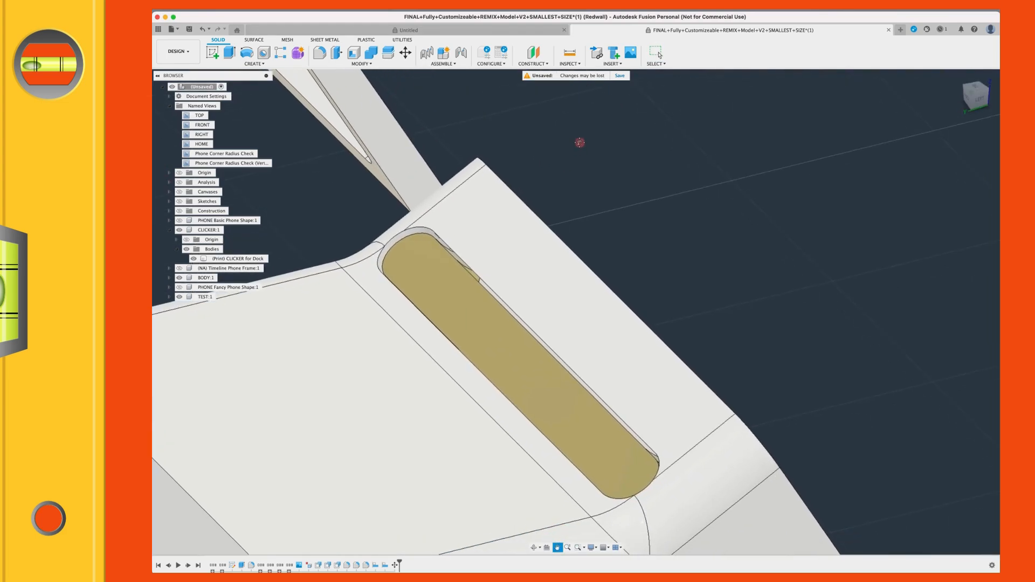
click(537, 56)
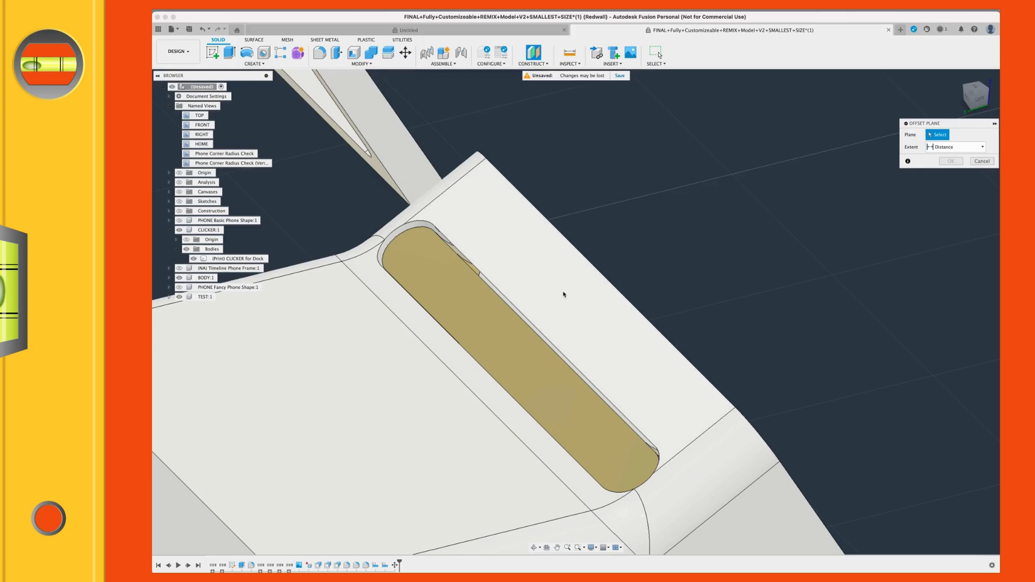
click(564, 311)
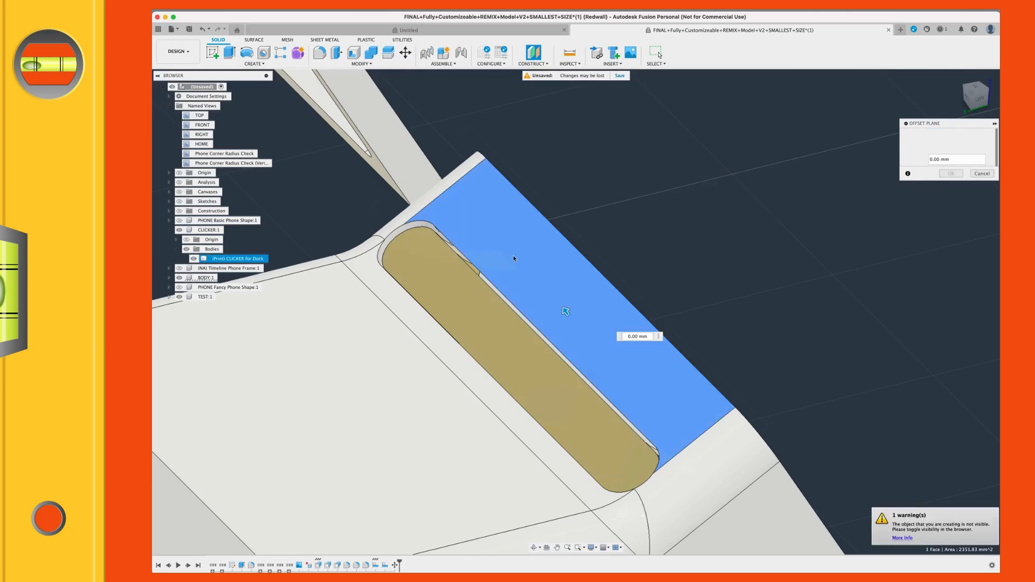
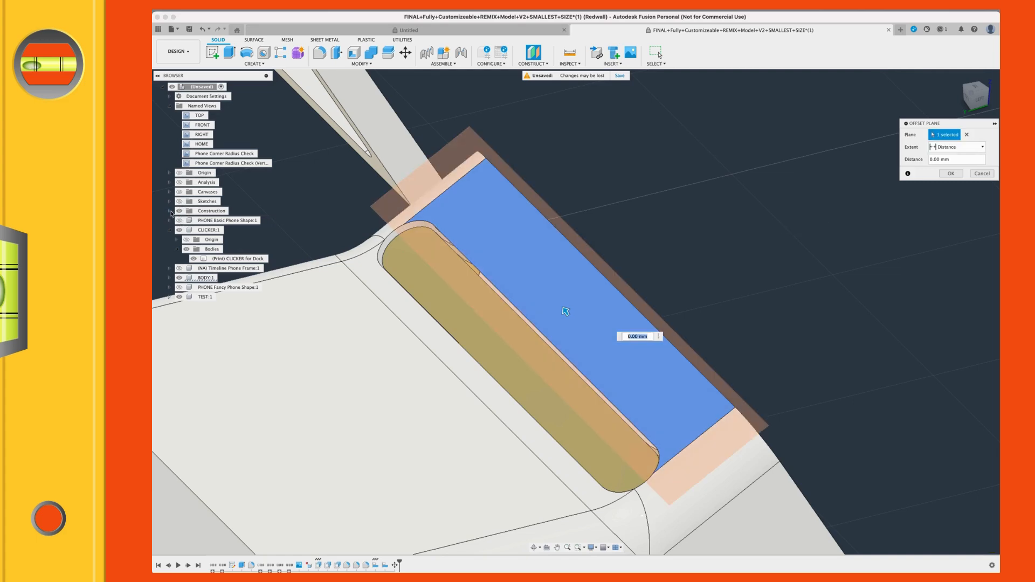
Step: Expand the Construction folder and briefly show Plane2, Plane1, Plane10 and Plane12 as examples of offset planes, hiding them again
click(170, 212)
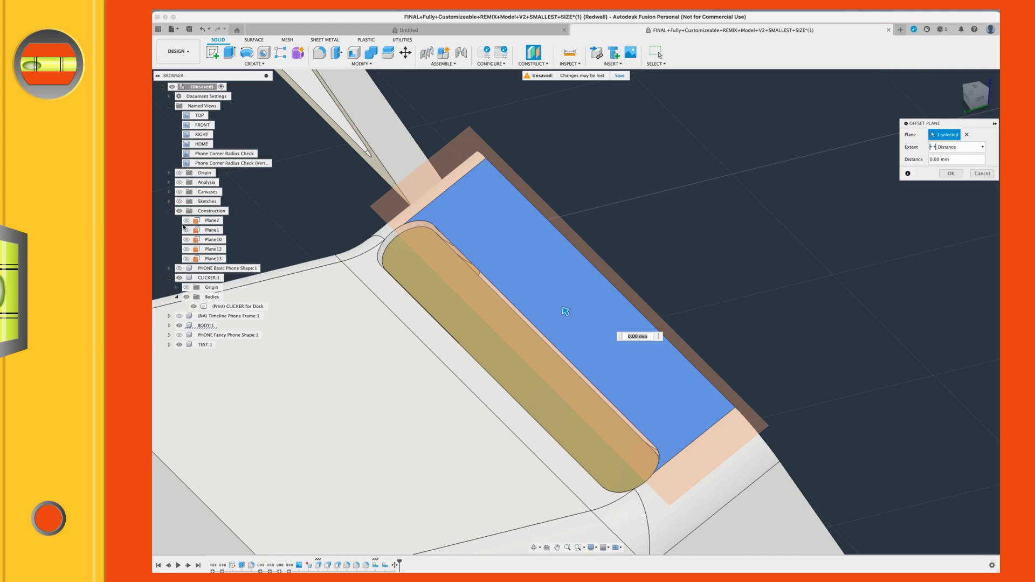
click(186, 221)
click(186, 230)
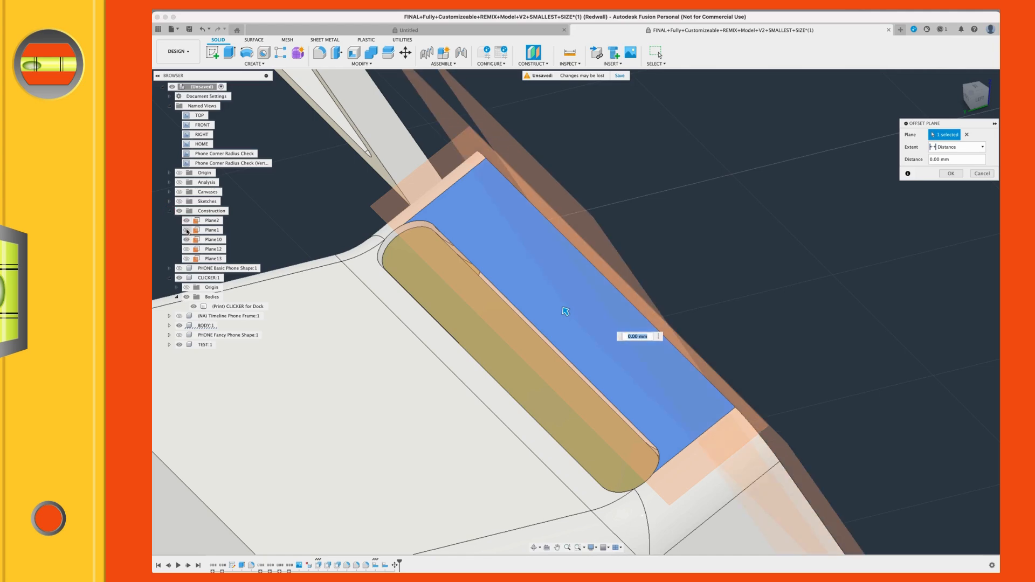
click(186, 239)
click(186, 249)
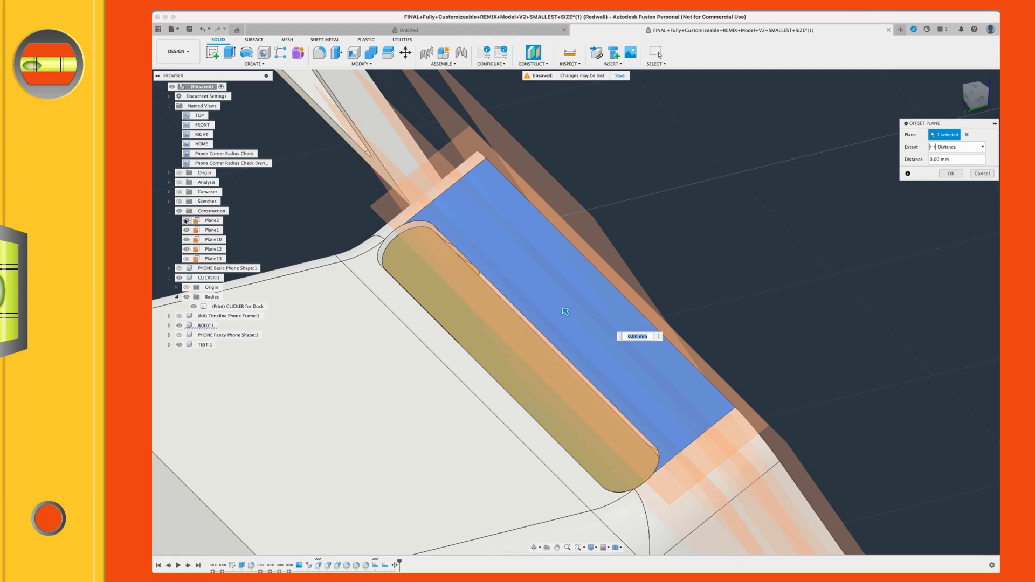
click(186, 221)
click(186, 231)
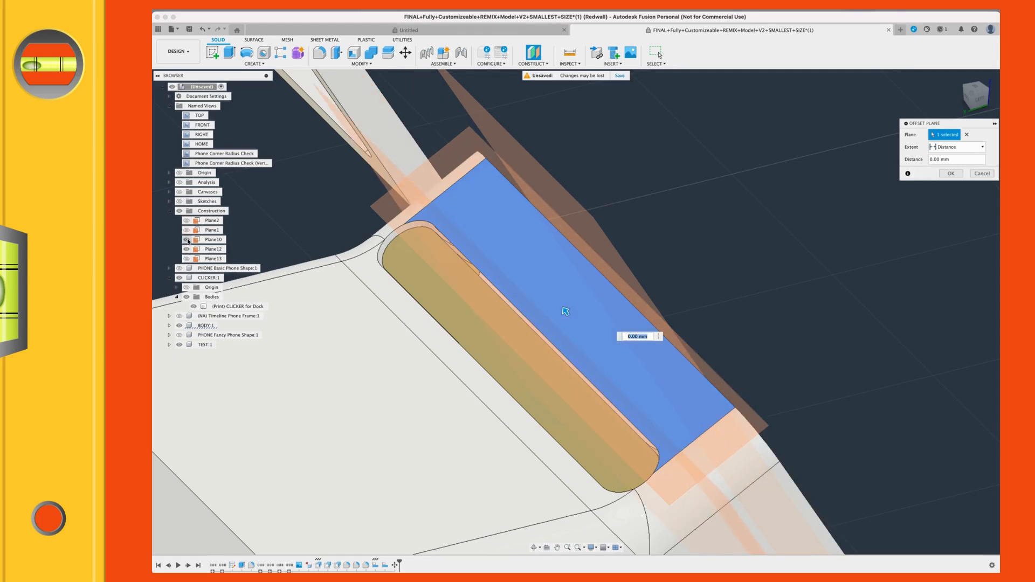
click(186, 239)
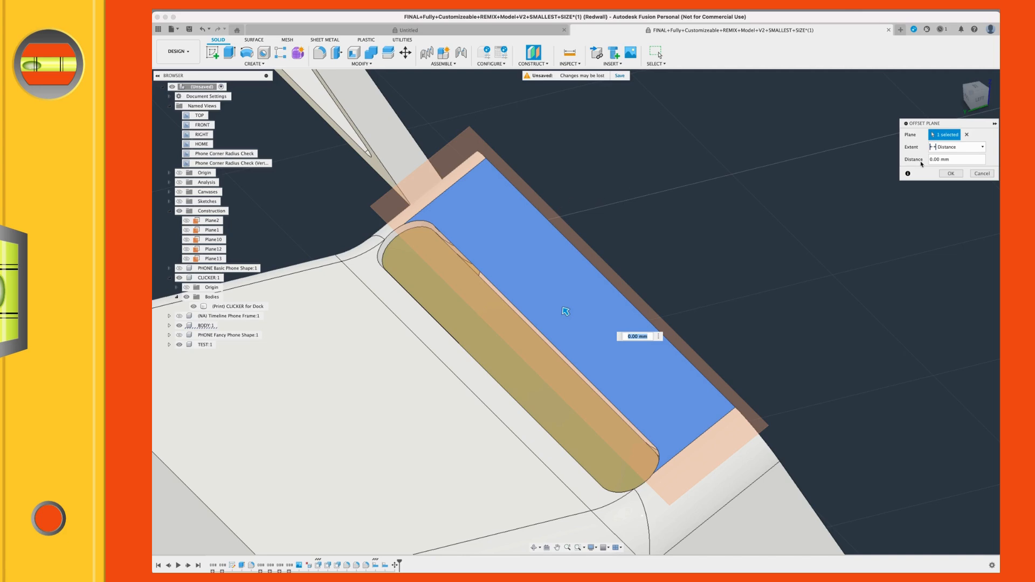
Step: Hide the BODY component and, in the left view, snap the offset plane to the clicker's upper corner at -1.299 mm
click(984, 98)
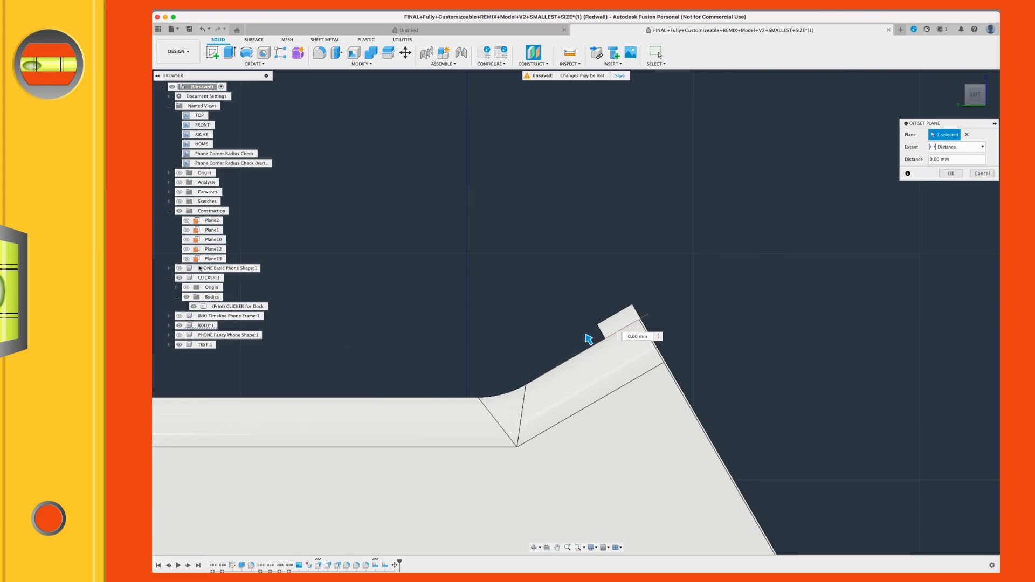
click(180, 327)
scroll(606, 430, up, 3)
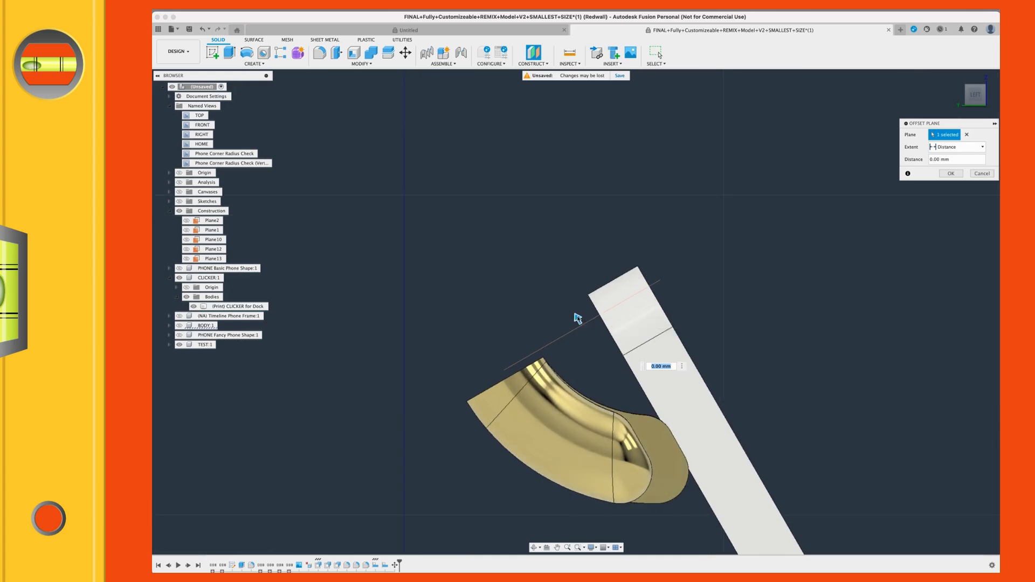
click(584, 332)
scroll(563, 366, up, 5)
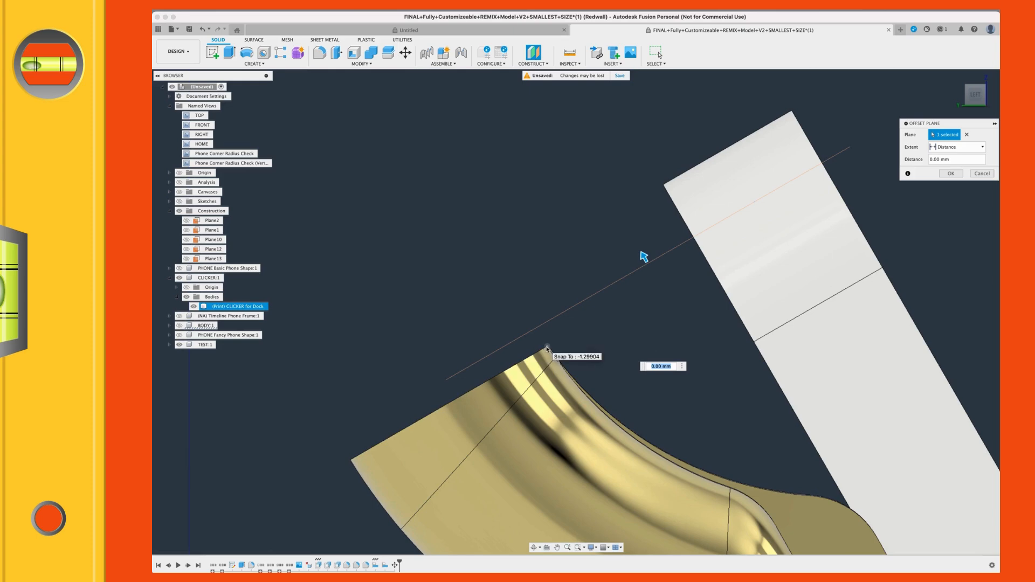
click(547, 348)
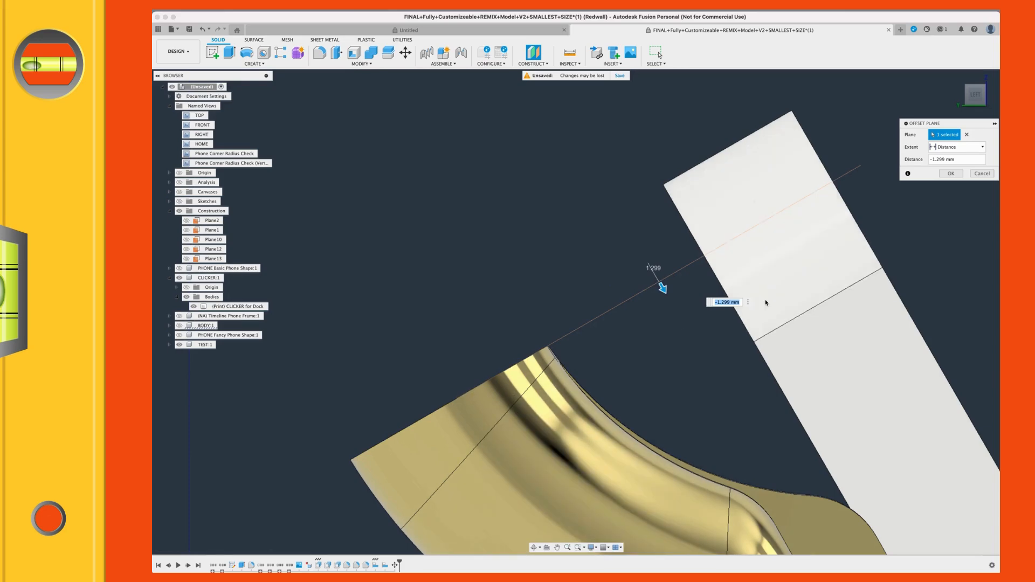
Step: Set the plane's offset distance to -1.45 mm so it cuts slightly into the clicker, and create the plane
scroll(762, 300, down, 2)
click(664, 331)
middle_drag(665, 331, 672, 340)
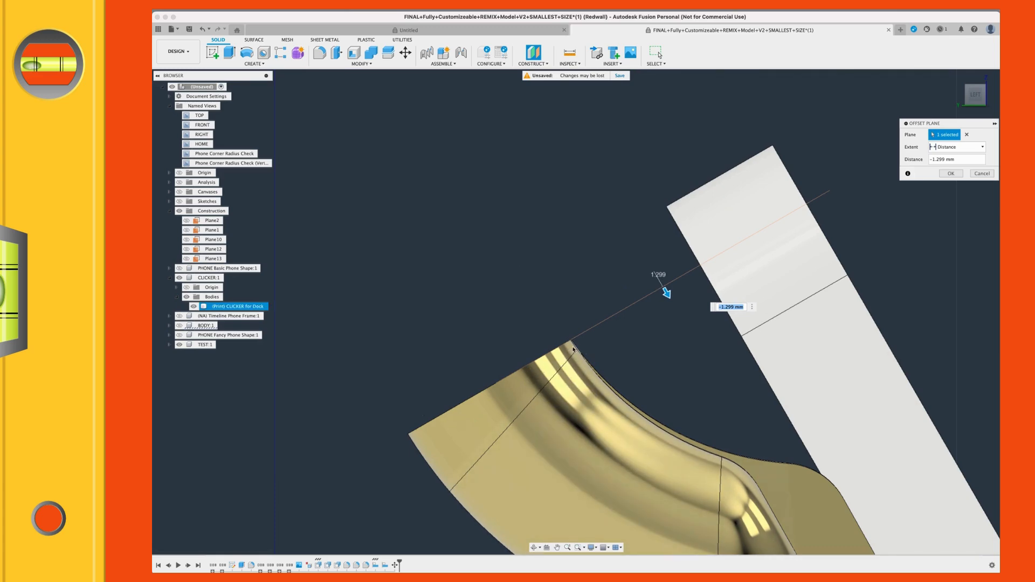
text(-4)
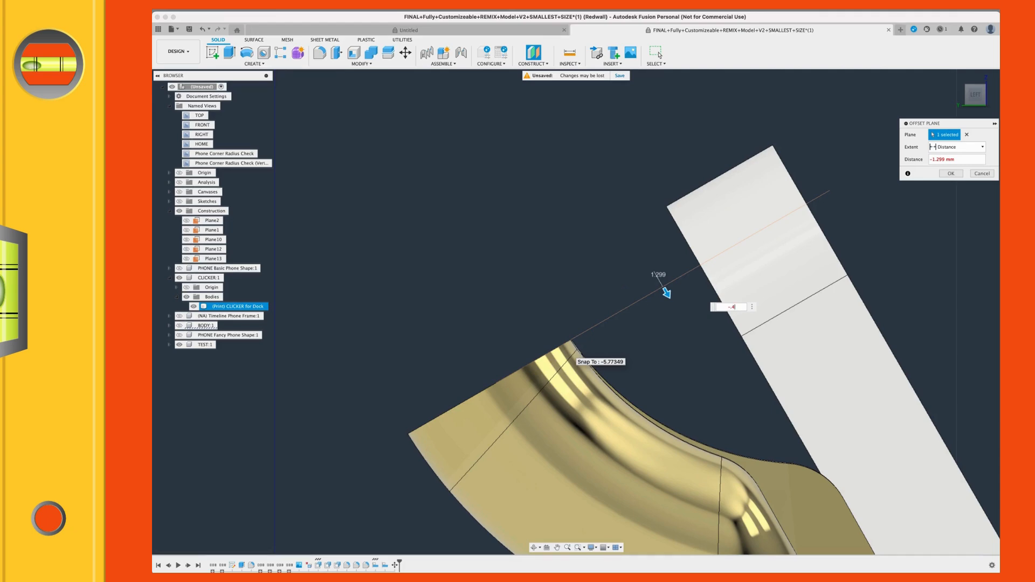
key(Return)
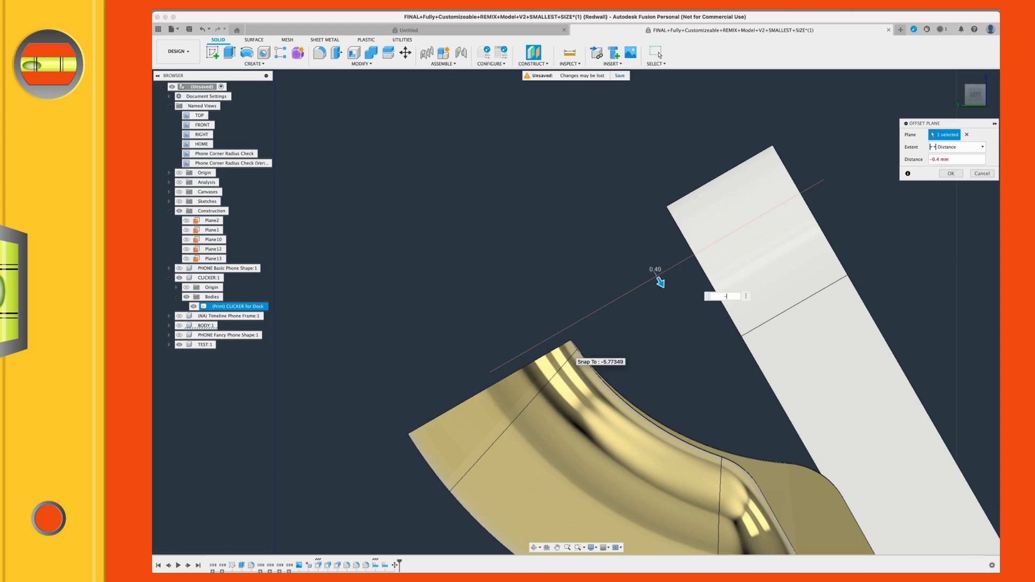
key(Return)
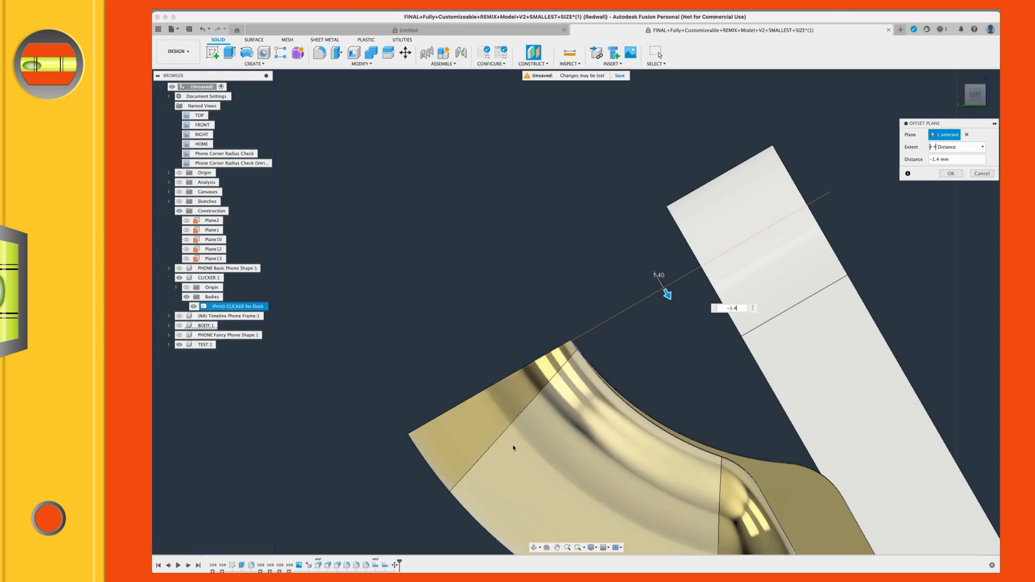
scroll(504, 440, up, 2)
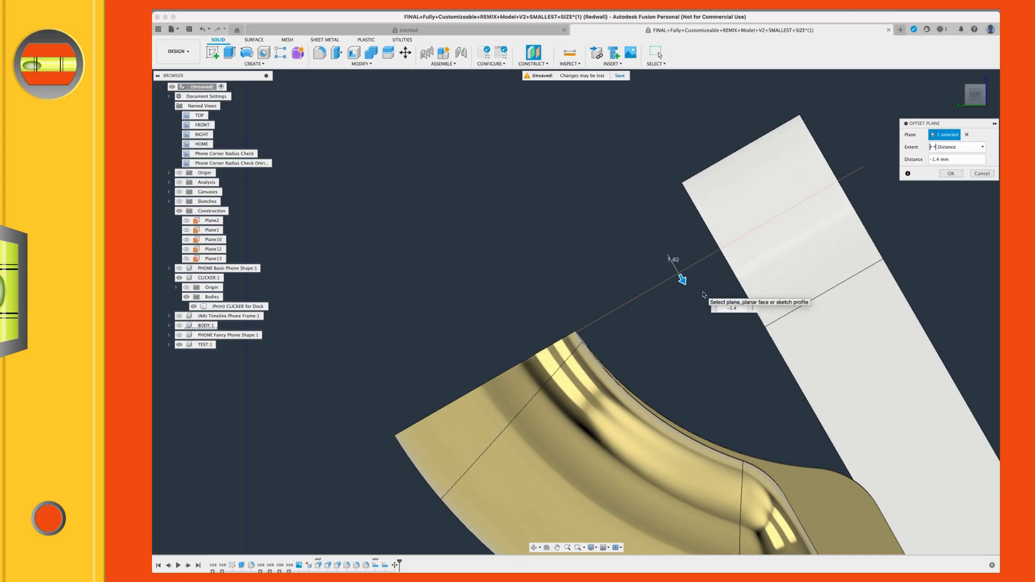
text(5)
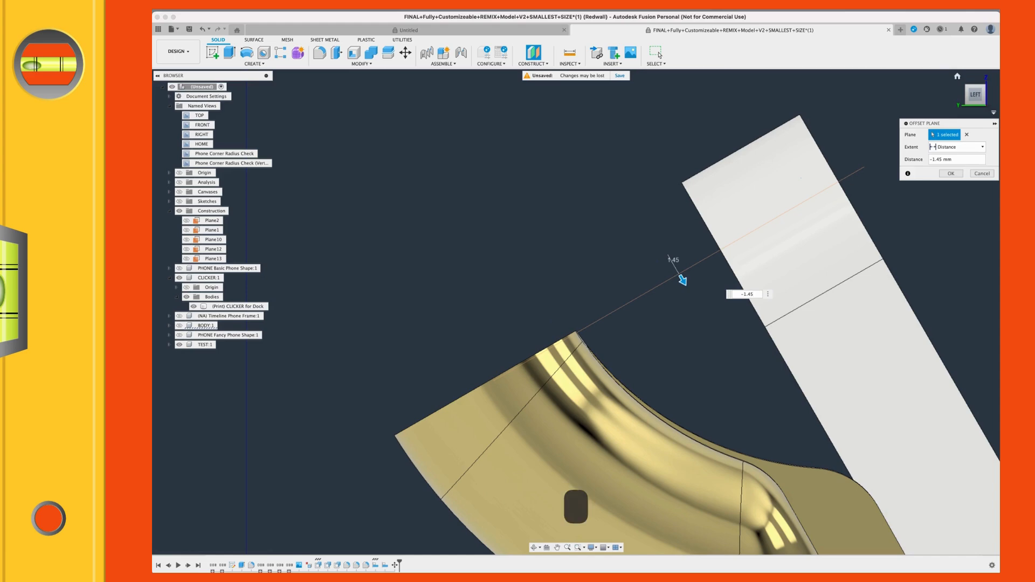
click(951, 173)
Step: Hide the new offset plane to examine the clicker from several angles, and show the plane again
shift+middle_drag(634, 350, 635, 349)
scroll(554, 316, down, 5)
shift+middle_drag(582, 253, 377, 288)
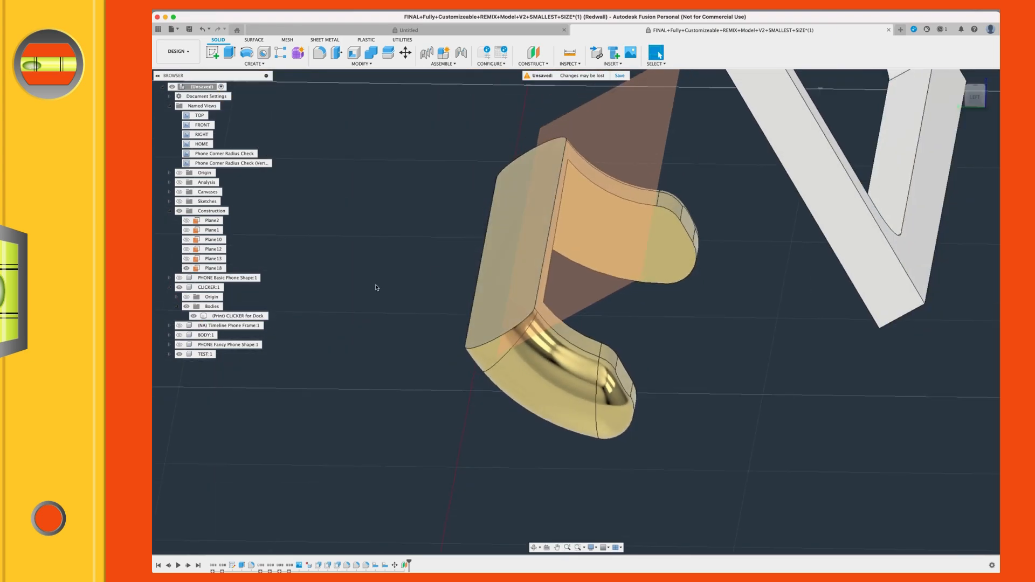
click(187, 269)
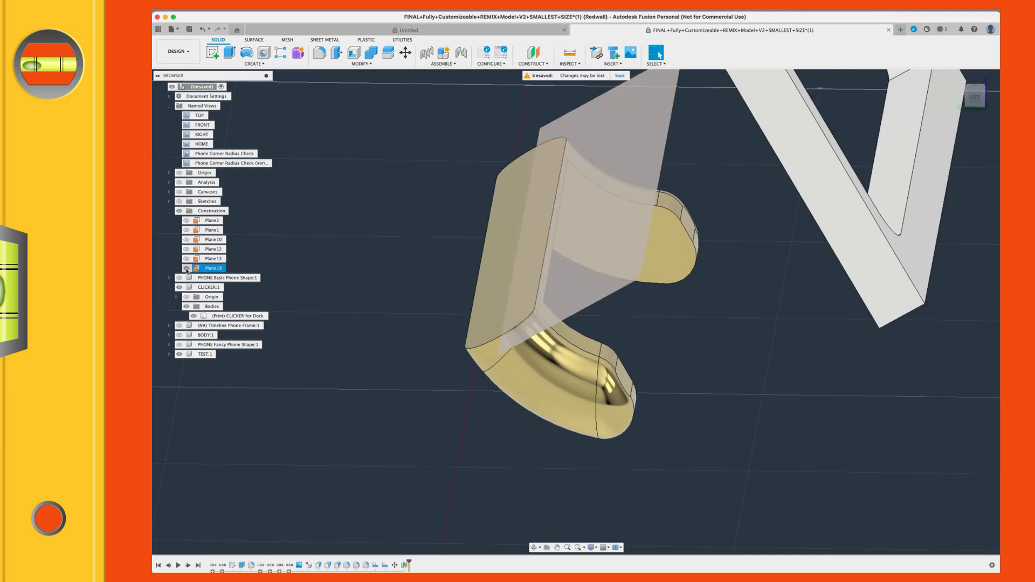
click(187, 269)
shift+middle_drag(602, 357, 599, 357)
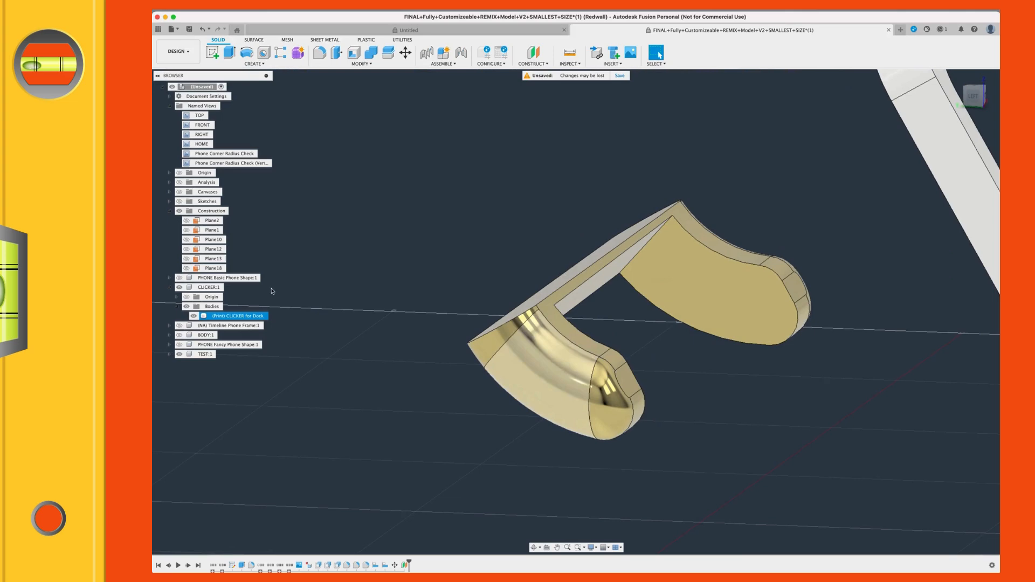
click(187, 268)
shift+middle_drag(358, 324, 354, 324)
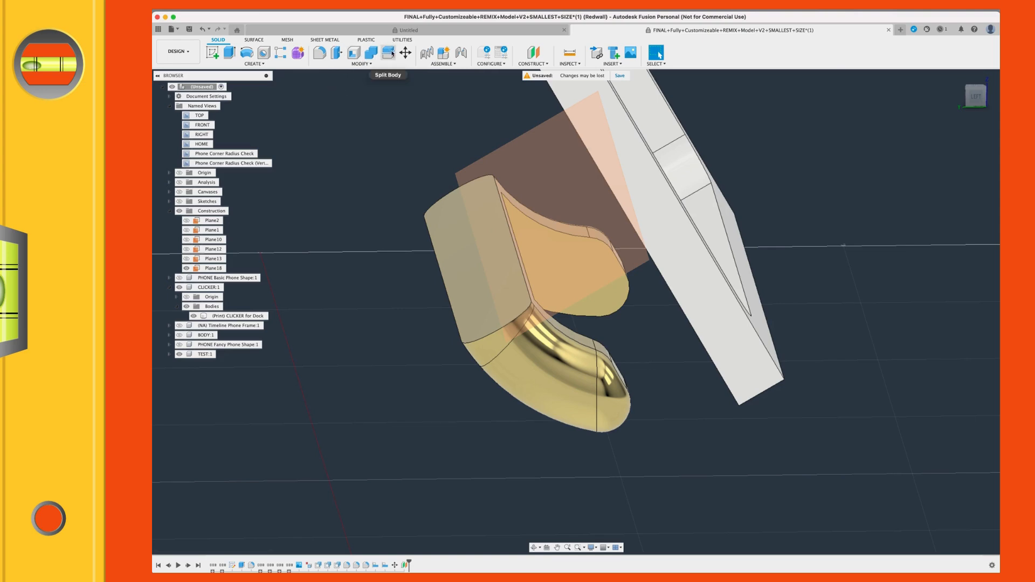
Step: Split the clicker body using the new offset plane as the splitting tool
click(362, 64)
click(390, 54)
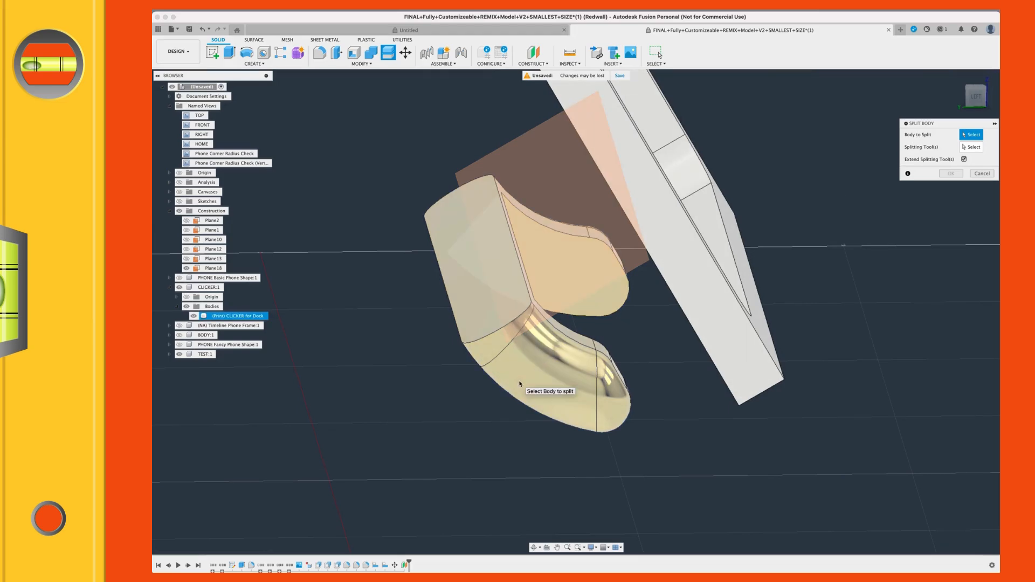
click(521, 385)
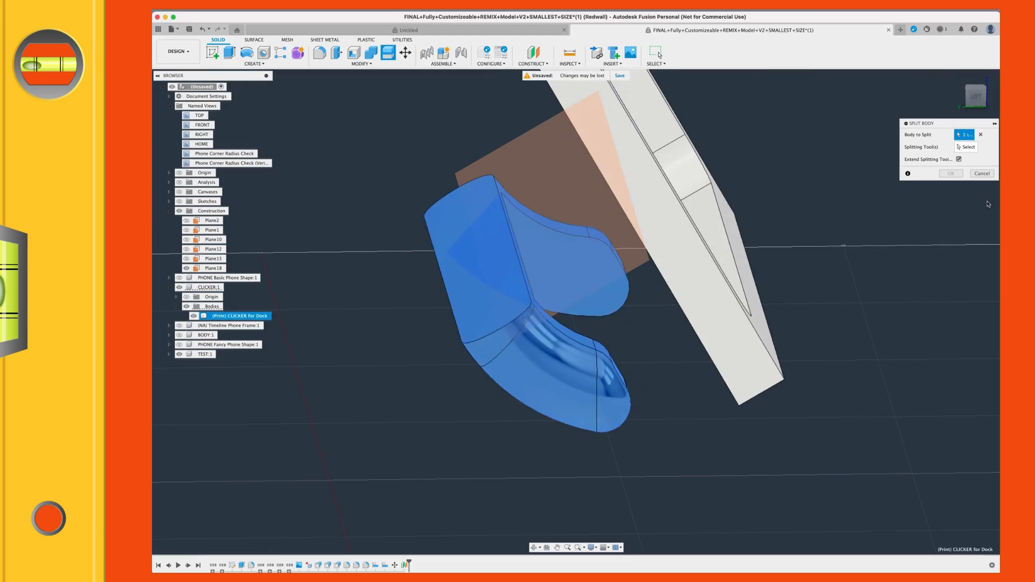
click(970, 147)
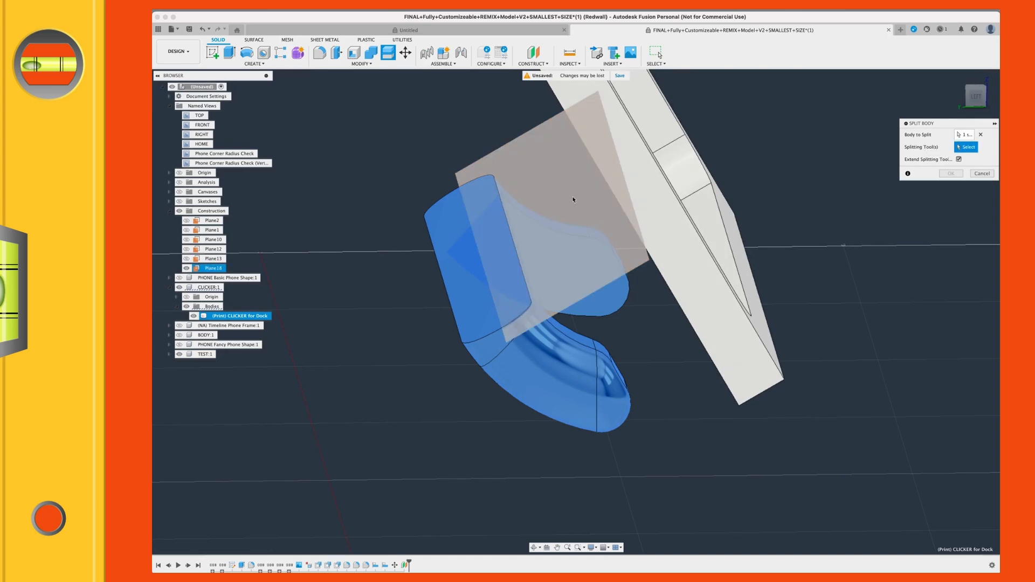
click(541, 153)
scroll(560, 273, down, 3)
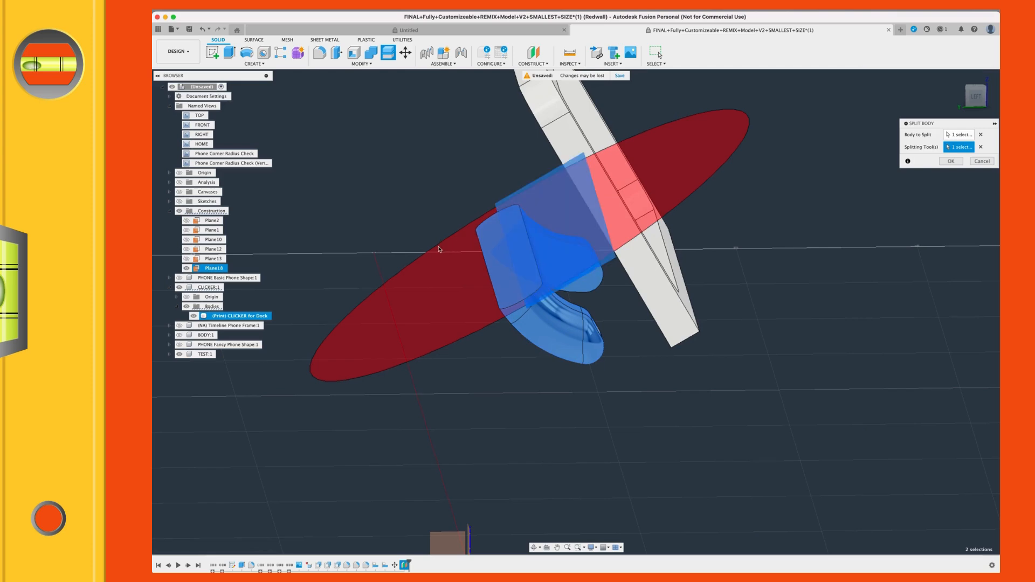
shift+middle_drag(484, 314, 619, 396)
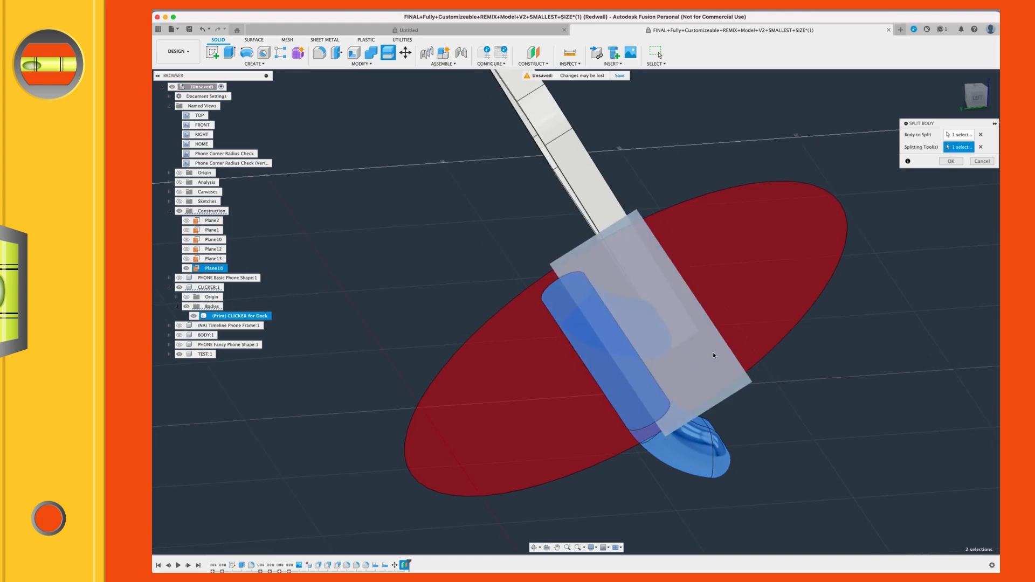
click(951, 161)
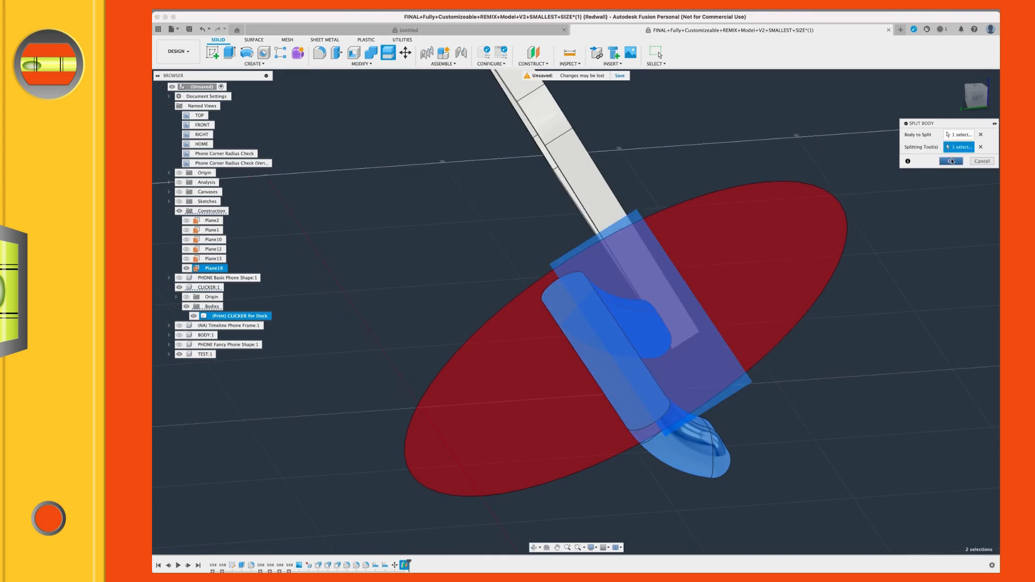
Step: Hide the splitting plane and examine the divided clicker
mouse_move(666, 387)
shift+middle_down()
mouse_move(658, 381)
mouse_move(673, 395)
mouse_move(655, 387)
shift+middle_up()
click(381, 290)
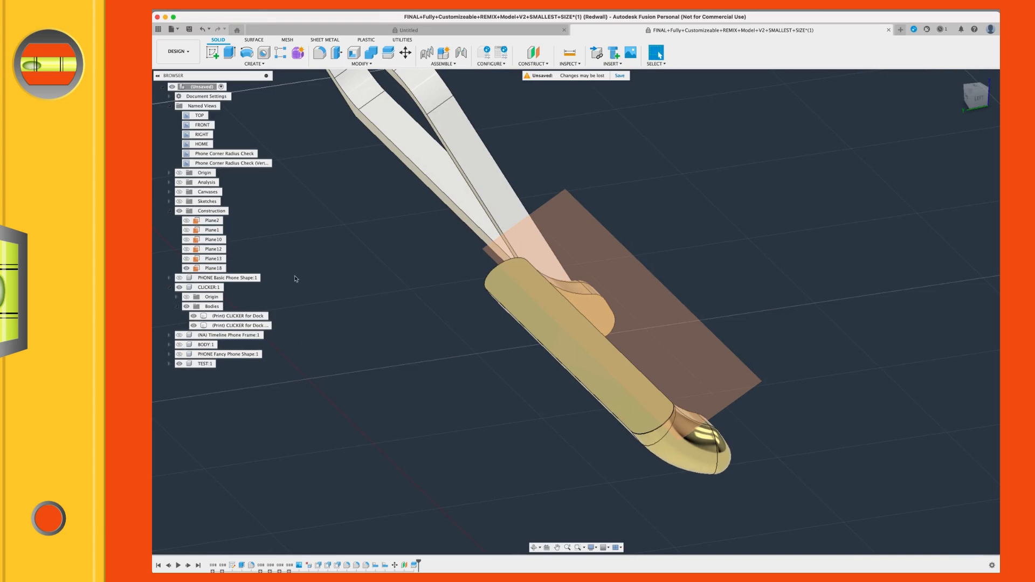
click(187, 268)
mouse_move(430, 325)
shift+middle_down()
mouse_move(393, 307)
mouse_move(415, 327)
shift+middle_up()
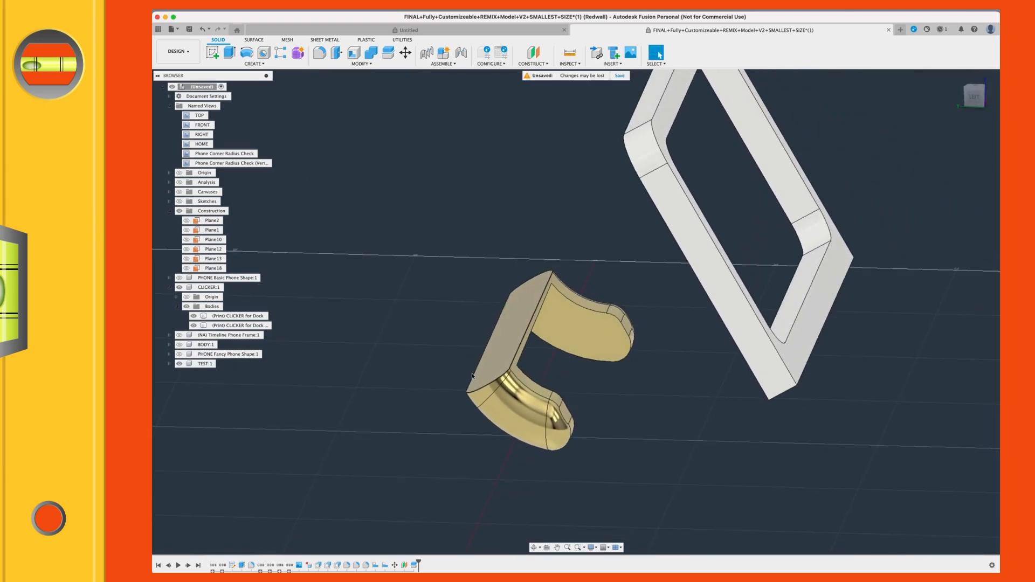
scroll(458, 363, up, 3)
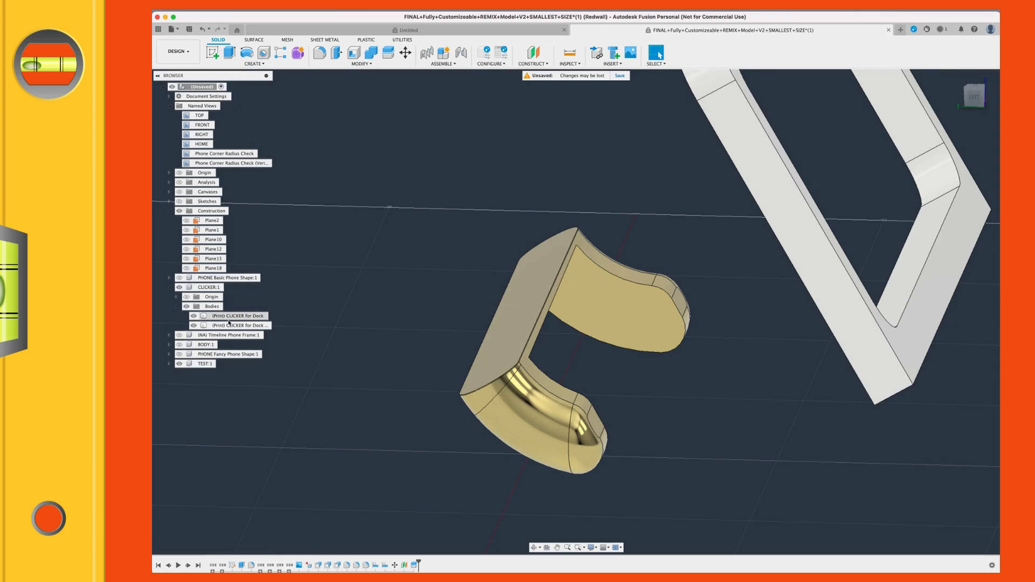
Step: Undo the clicker's body split and redo it to compare the Bodies list before and after
click(232, 325)
click(351, 288)
key(super+z)
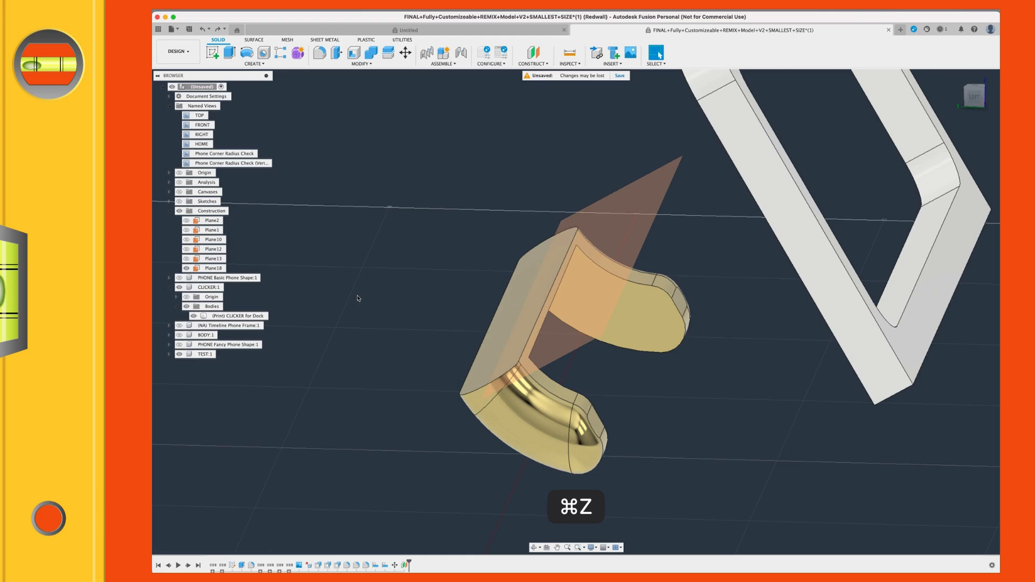
key(super+shift+z)
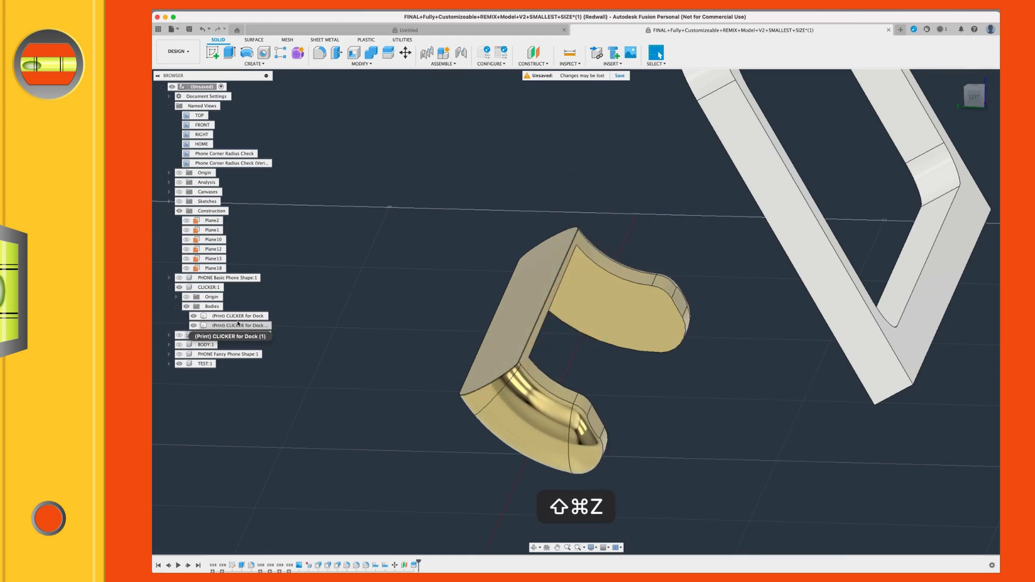
Step: Examine the two bodies of the split clicker, highlighting the second one and checking its available commands
click(598, 308)
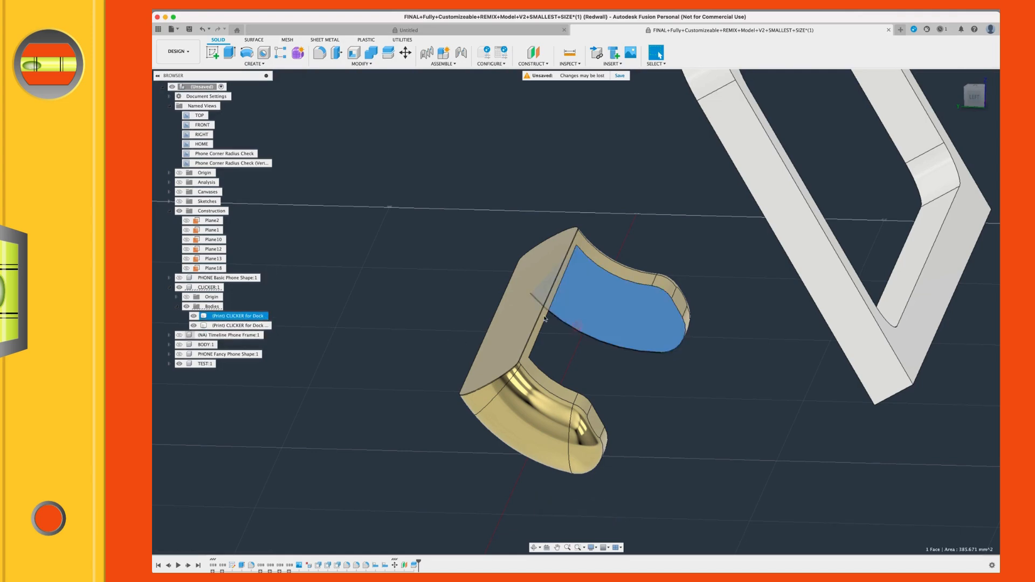
click(513, 308)
click(339, 317)
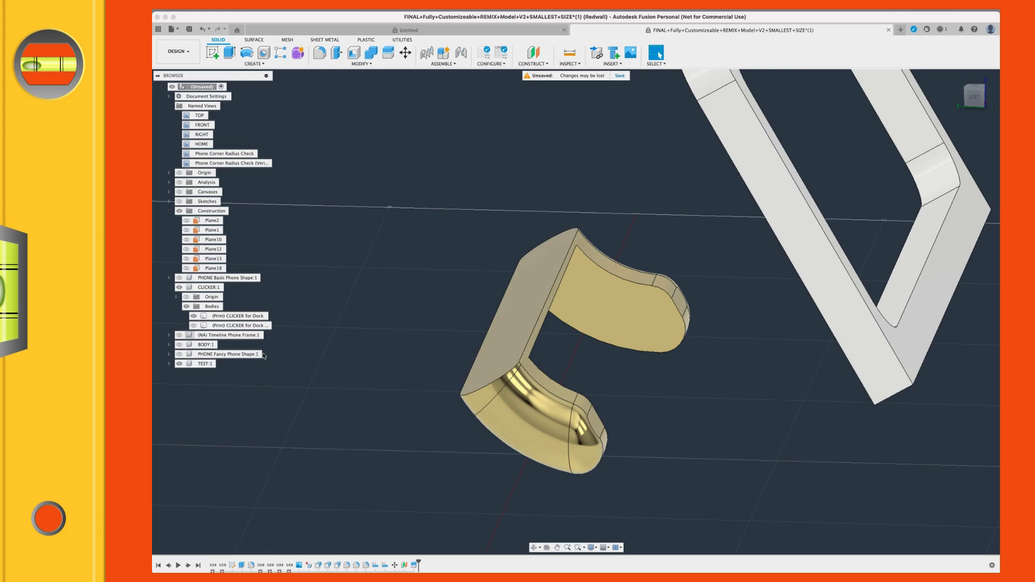
right_click(238, 326)
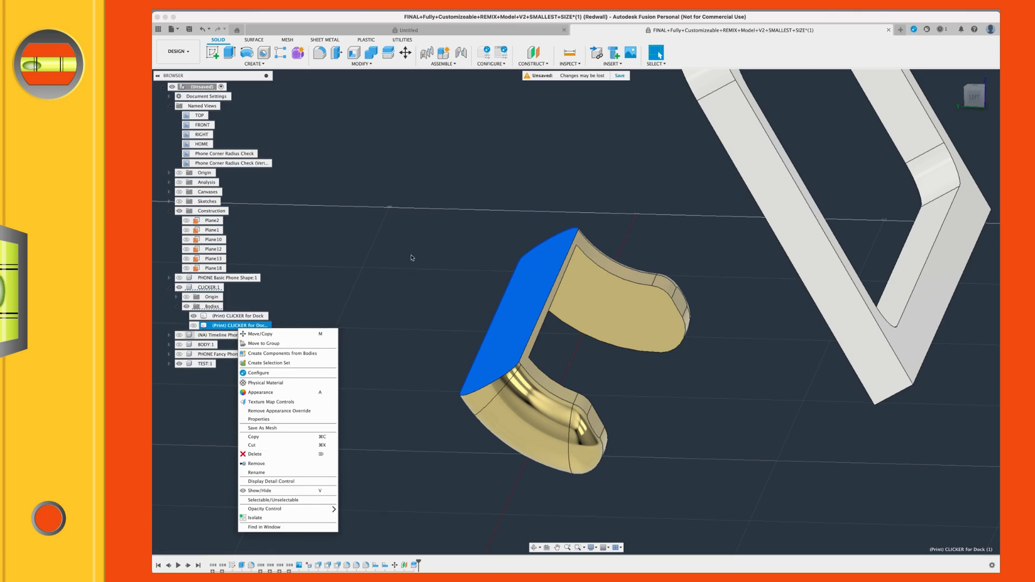
click(390, 257)
scroll(426, 283, up, 2)
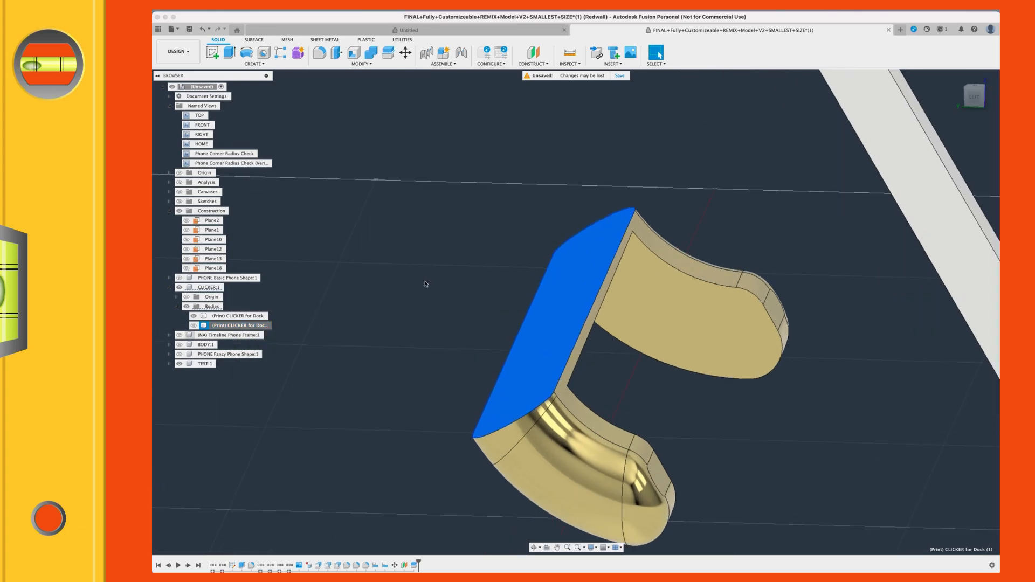
mouse_move(444, 294)
shift+middle_down()
mouse_move(453, 298)
mouse_move(437, 305)
mouse_move(471, 308)
mouse_move(492, 351)
mouse_move(486, 404)
shift+middle_up()
scroll(486, 404, down, 2)
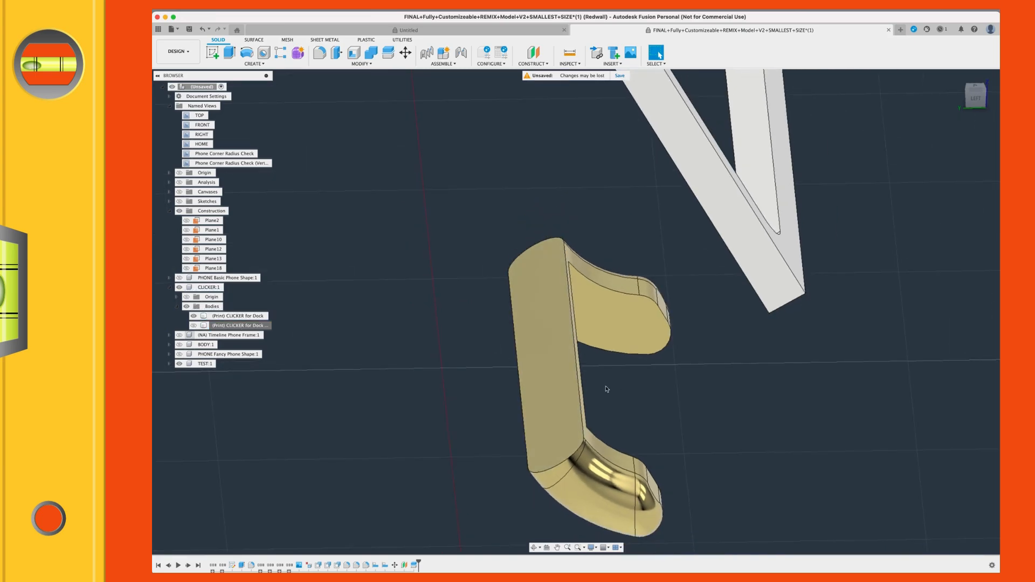
Step: Show the dock body and measure the distance between the clicker's top face and the surrounding sloped face
click(550, 324)
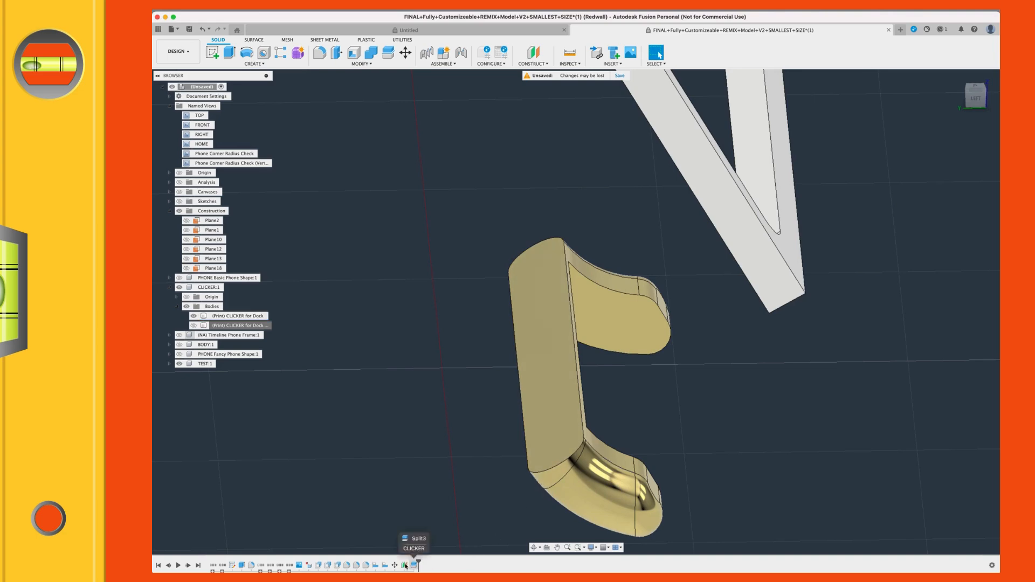
mouse_move(405, 566)
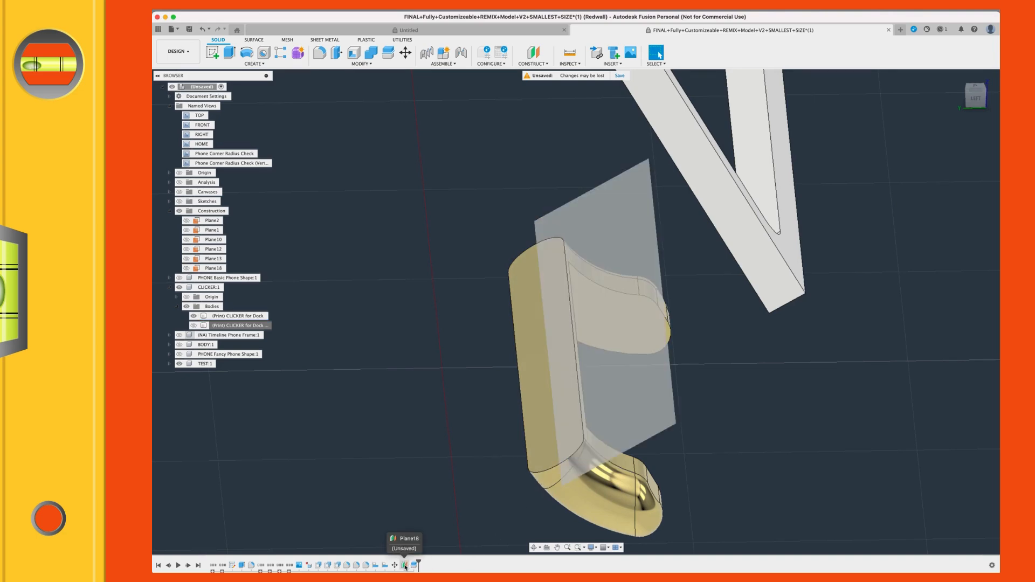
scroll(487, 477, down, 2)
mouse_move(461, 488)
shift+middle_down()
mouse_move(429, 464)
mouse_move(439, 483)
mouse_move(458, 475)
shift+middle_up()
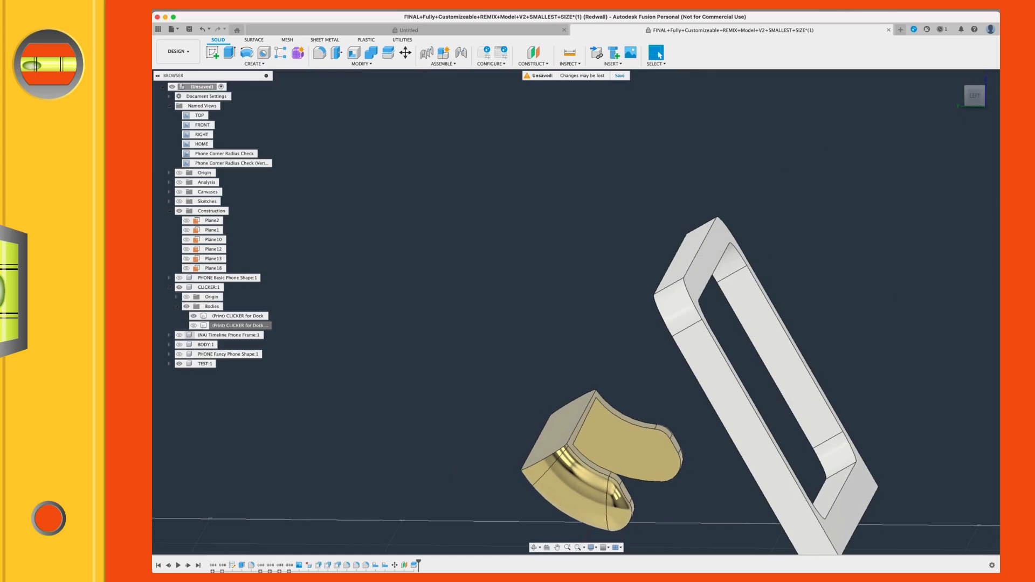
click(179, 346)
shift+middle_drag(629, 383, 570, 388)
click(591, 384)
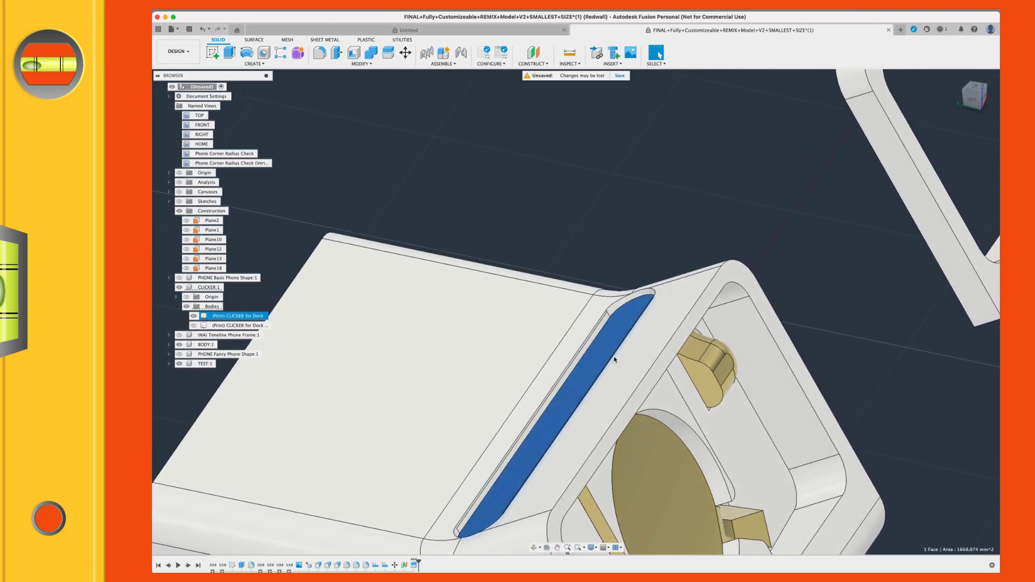
shift+click(635, 353)
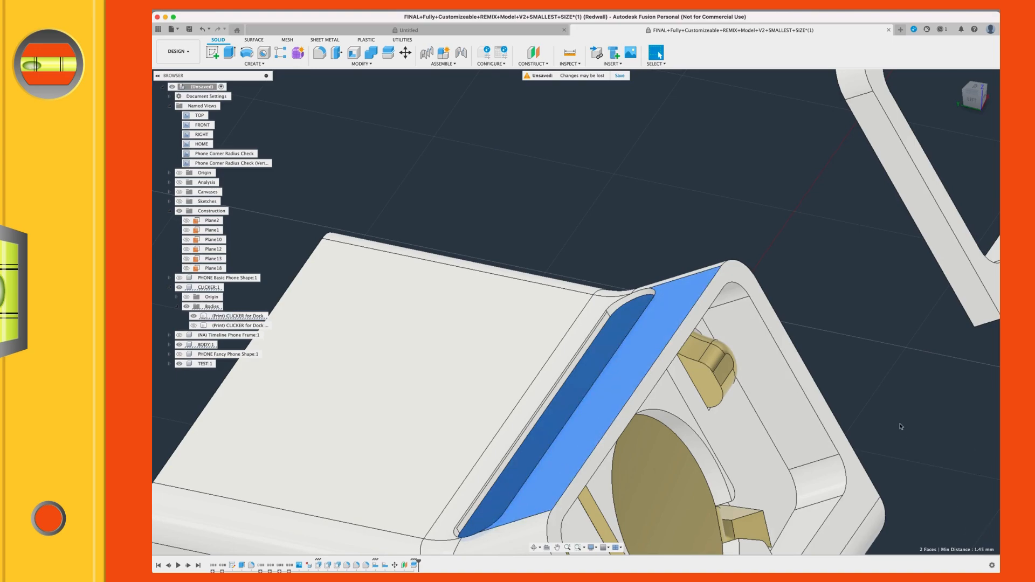
click(684, 206)
mouse_move(612, 339)
shift+middle_down()
mouse_move(582, 331)
mouse_move(617, 333)
mouse_move(602, 346)
shift+middle_up()
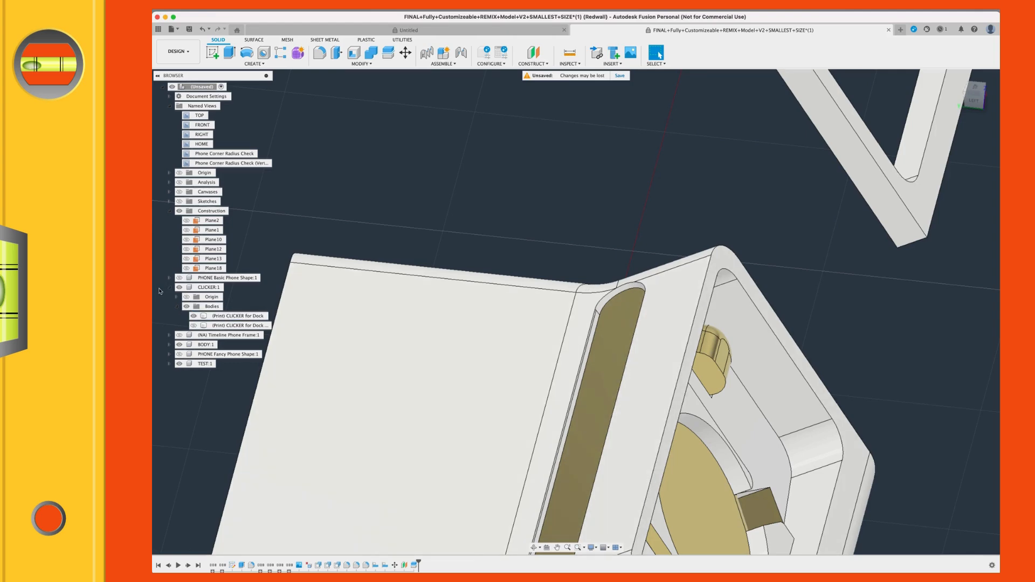
Step: Hide the dock body and try to offset the split clicker's top face by 1 mm
click(179, 345)
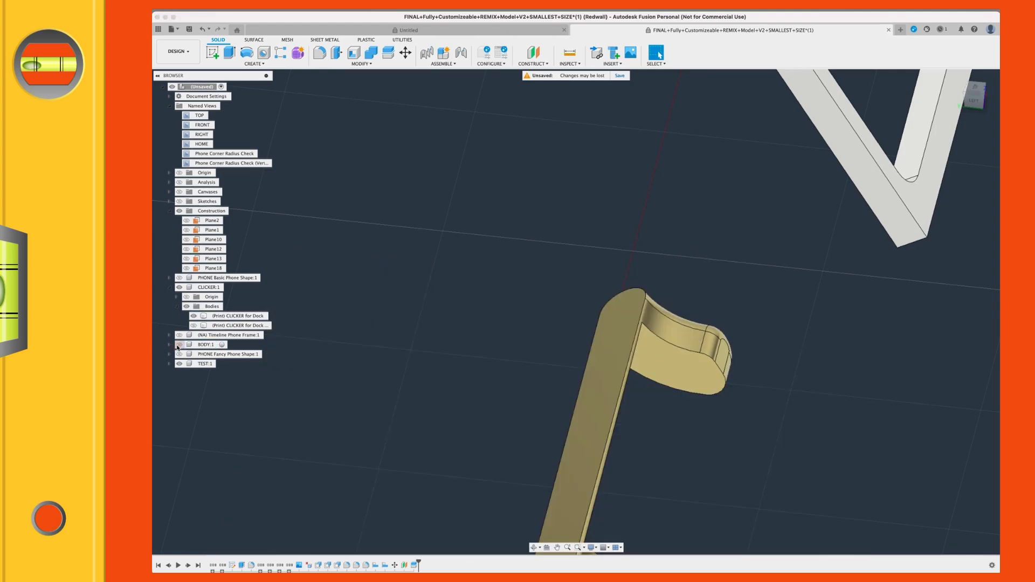
click(620, 305)
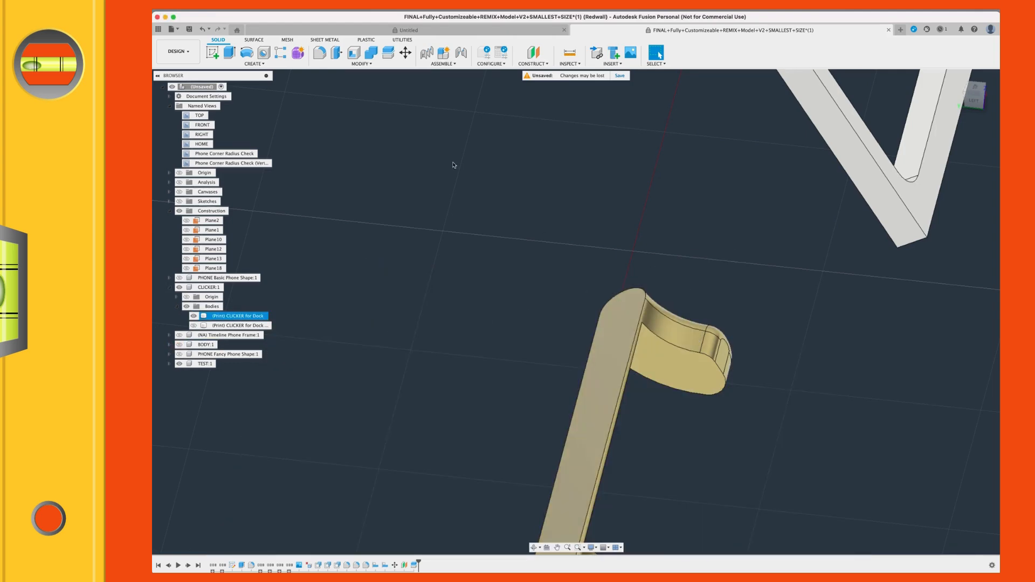
click(358, 64)
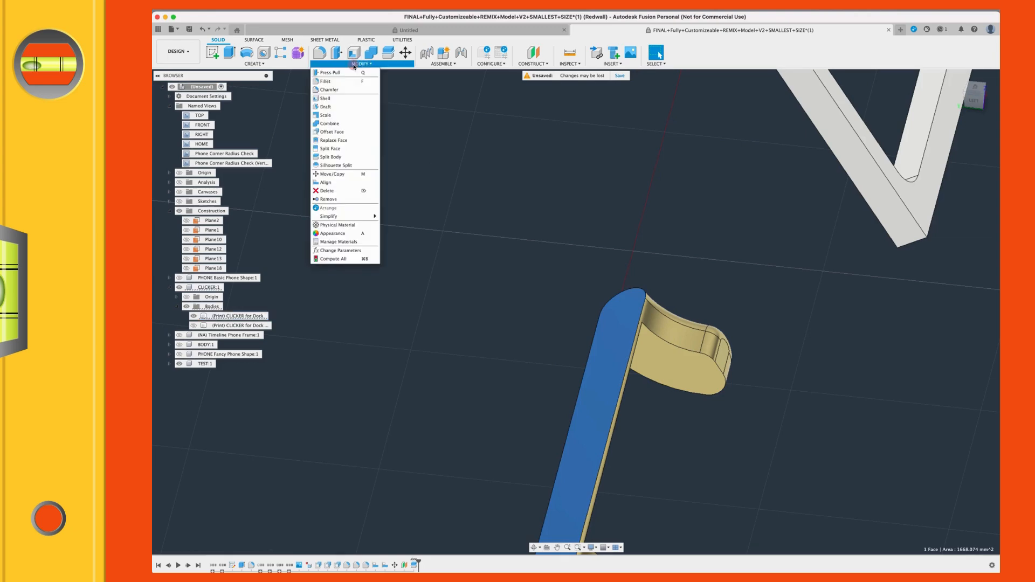
click(331, 133)
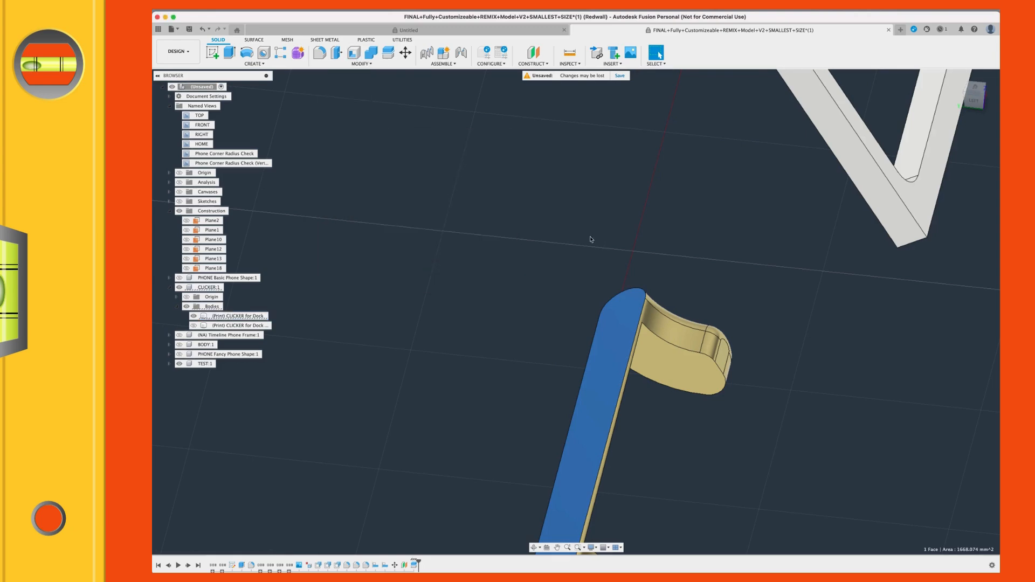
middle_drag(436, 263, 476, 152)
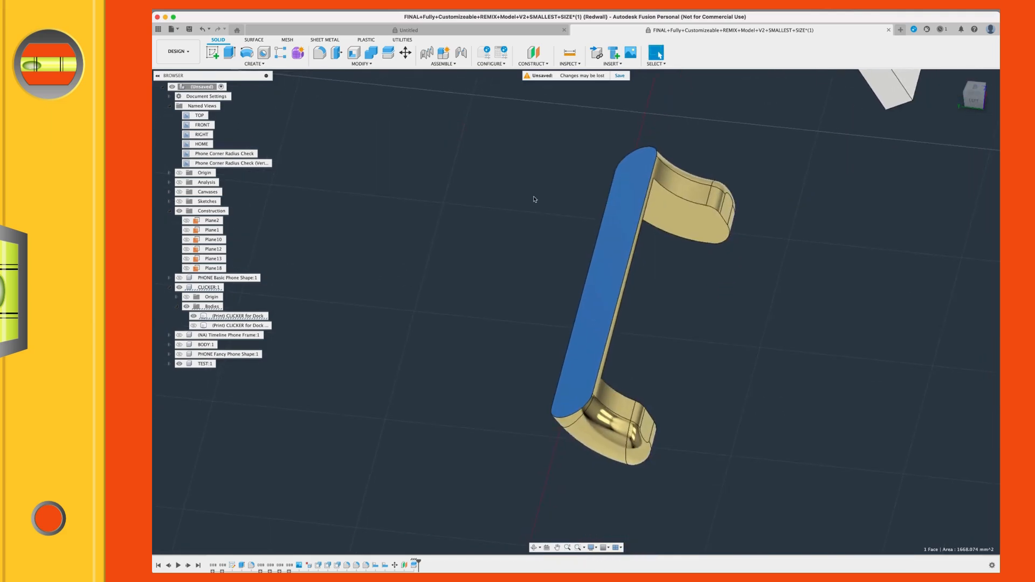
scroll(610, 256, down, 3)
middle_drag(574, 285, 564, 301)
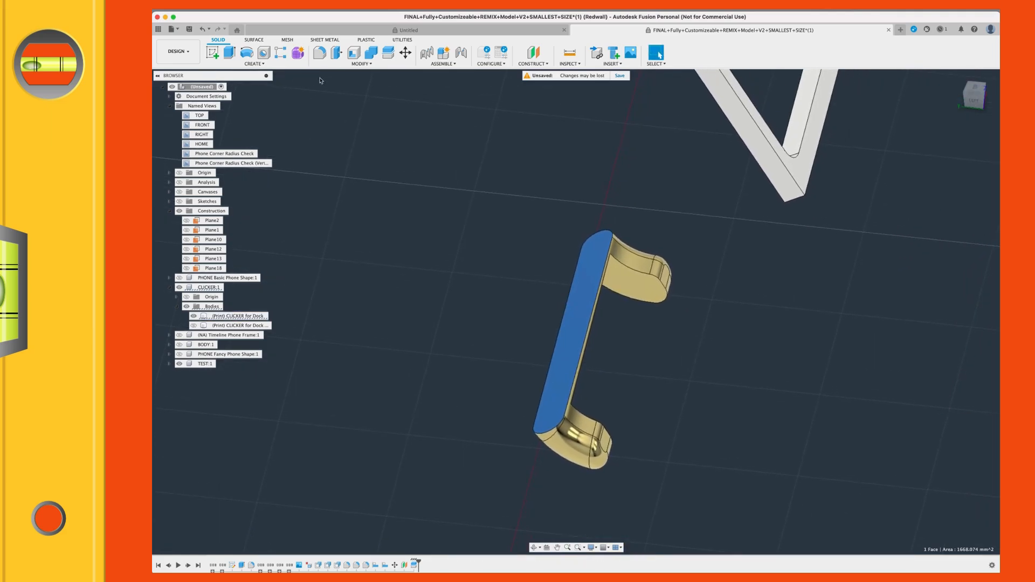
click(353, 64)
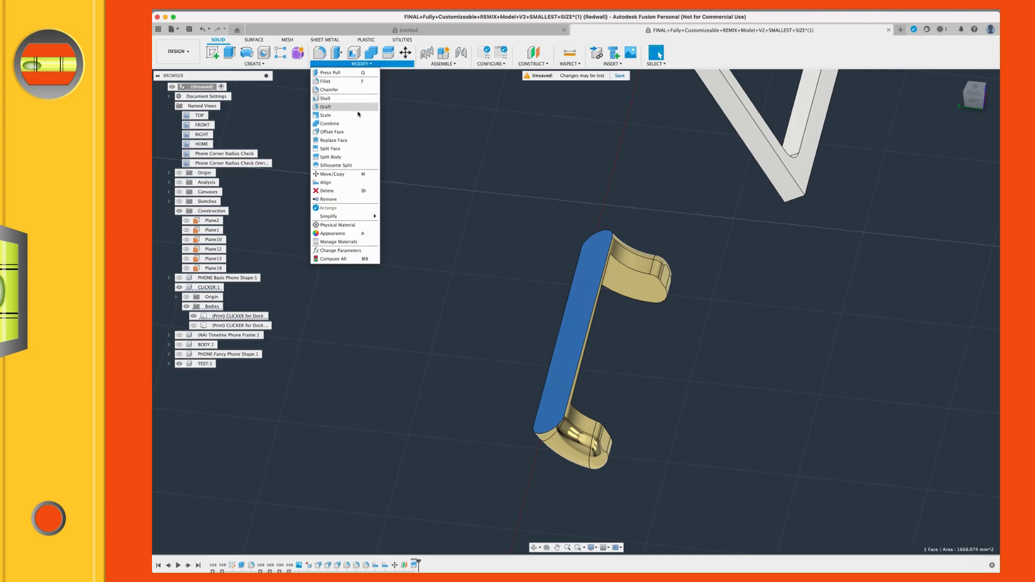
click(335, 132)
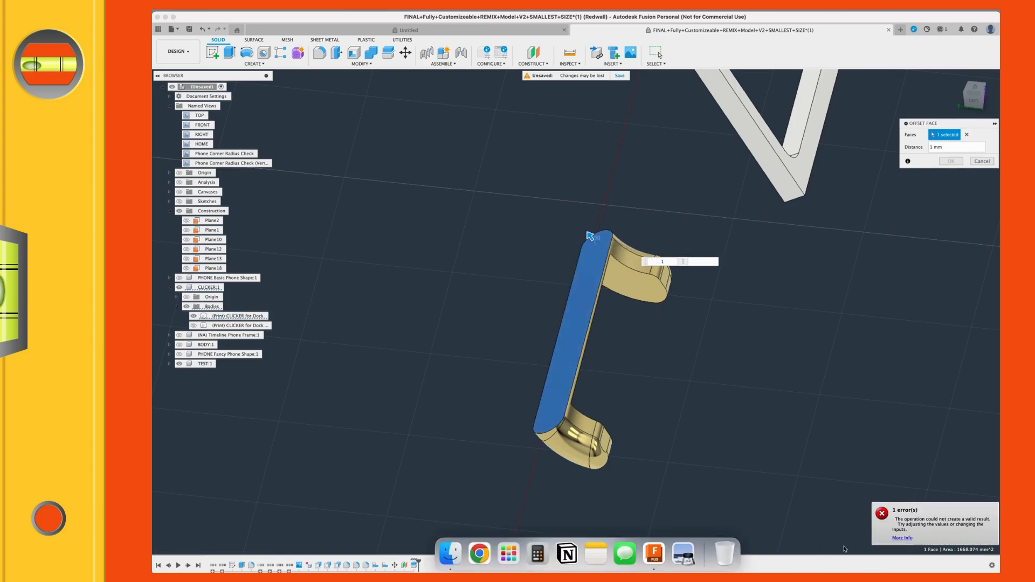
scroll(754, 488, up, 2)
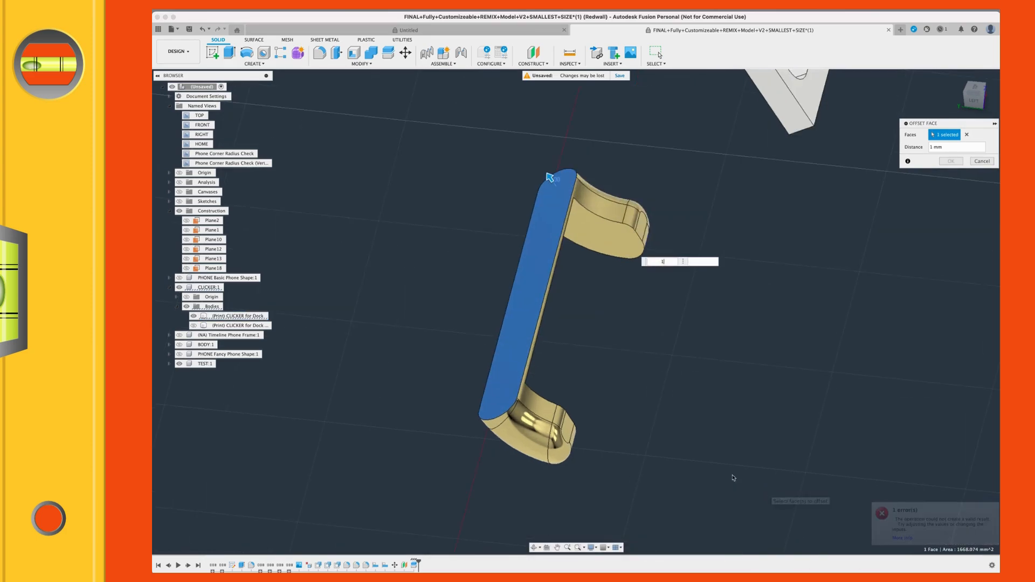
scroll(701, 469, up, 2)
shift+middle_drag(684, 434, 686, 365)
middle_drag(358, 220, 474, 443)
key(Escape)
shift+middle_drag(563, 396, 522, 368)
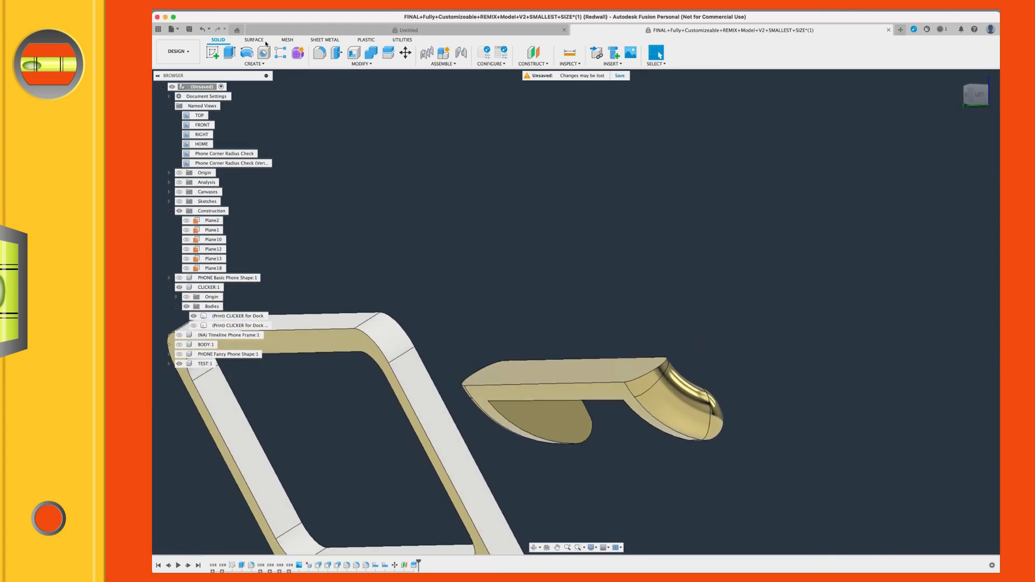
Step: Extrude the clicker's flat top face outward by 2 mm, joining the new material to the existing clicker body
click(354, 63)
click(237, 62)
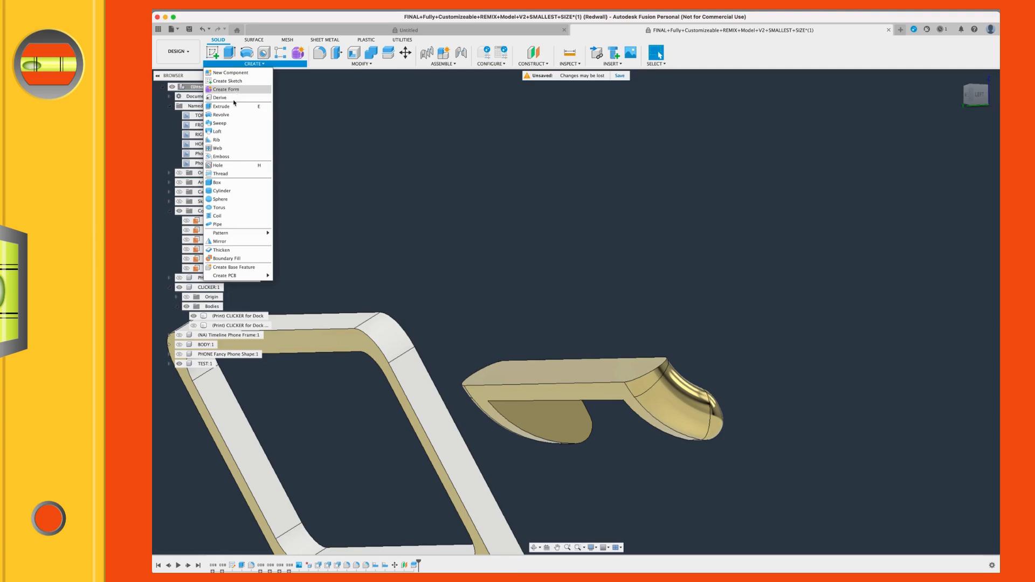
click(232, 107)
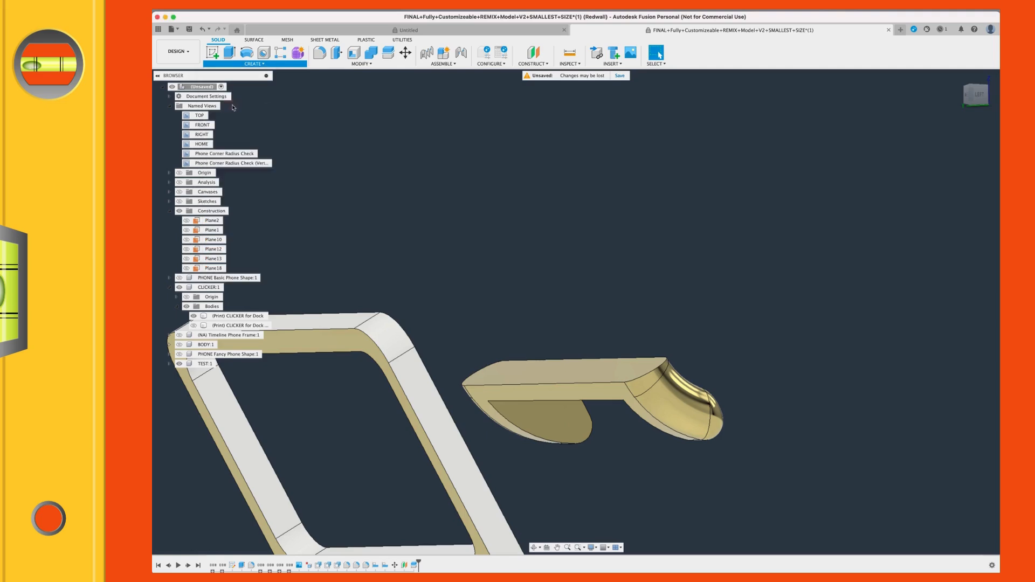
click(587, 372)
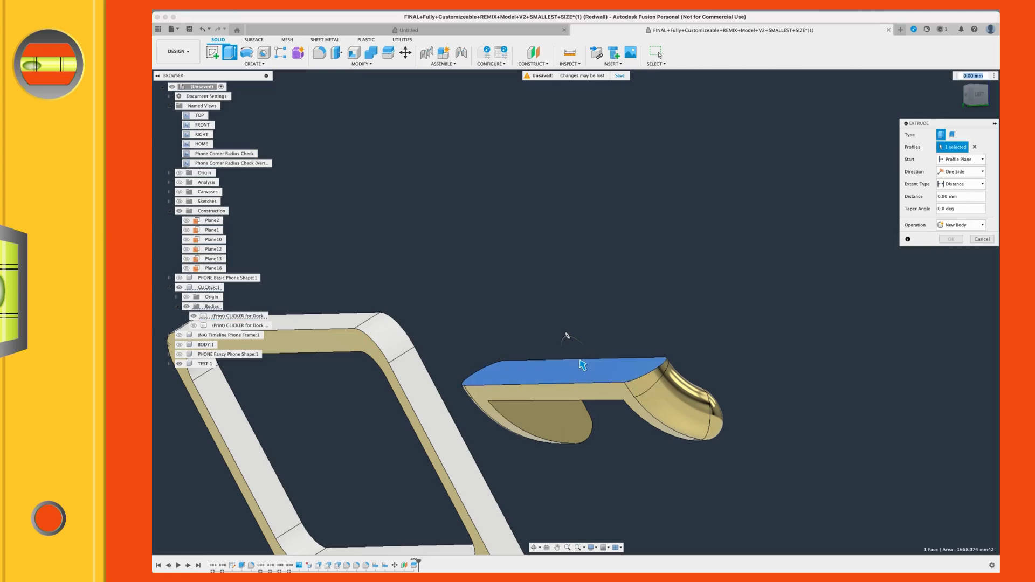
click(982, 98)
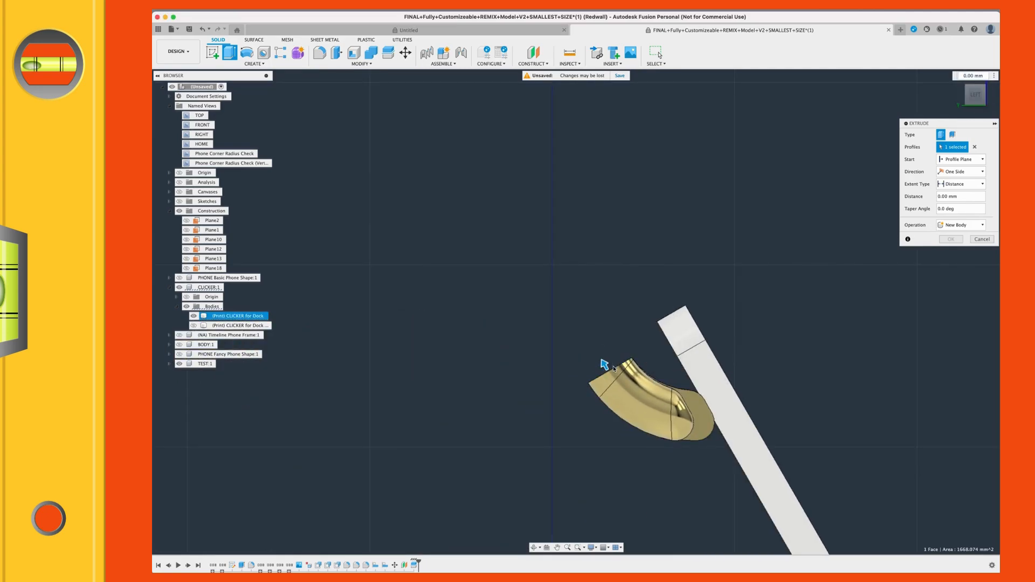
drag(605, 366, 599, 355)
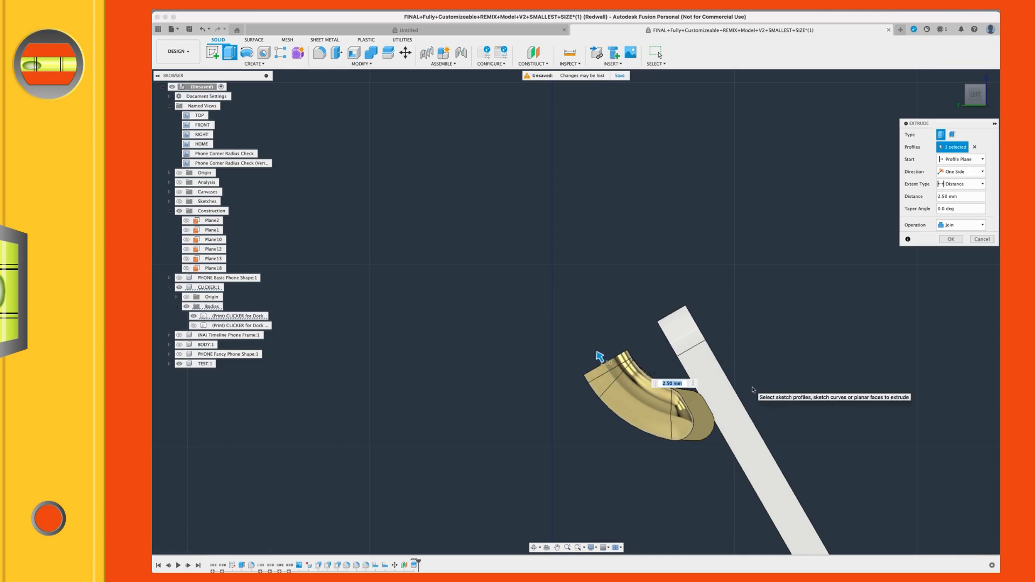
text(2)
key(Return)
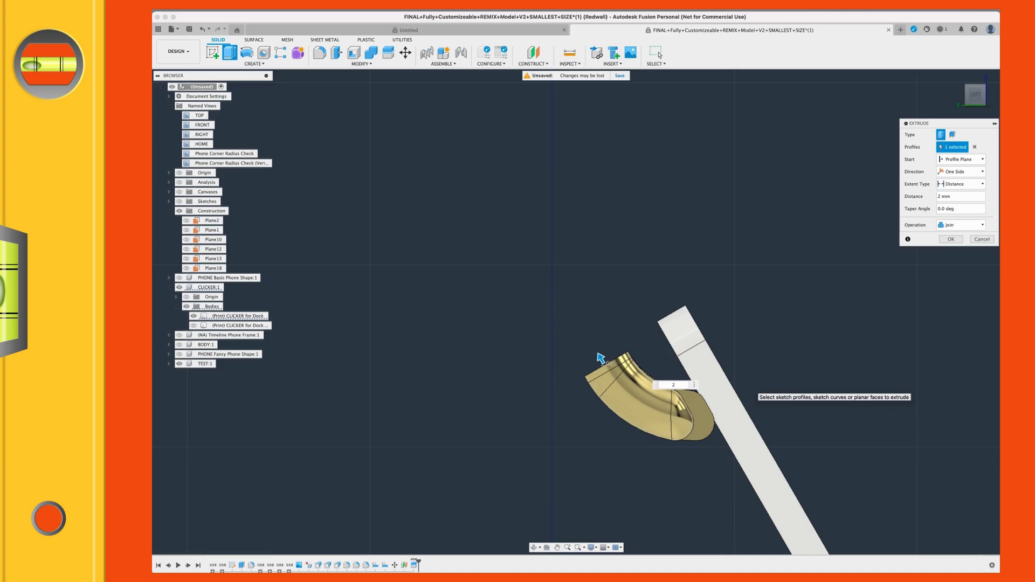
scroll(635, 374, up, 5)
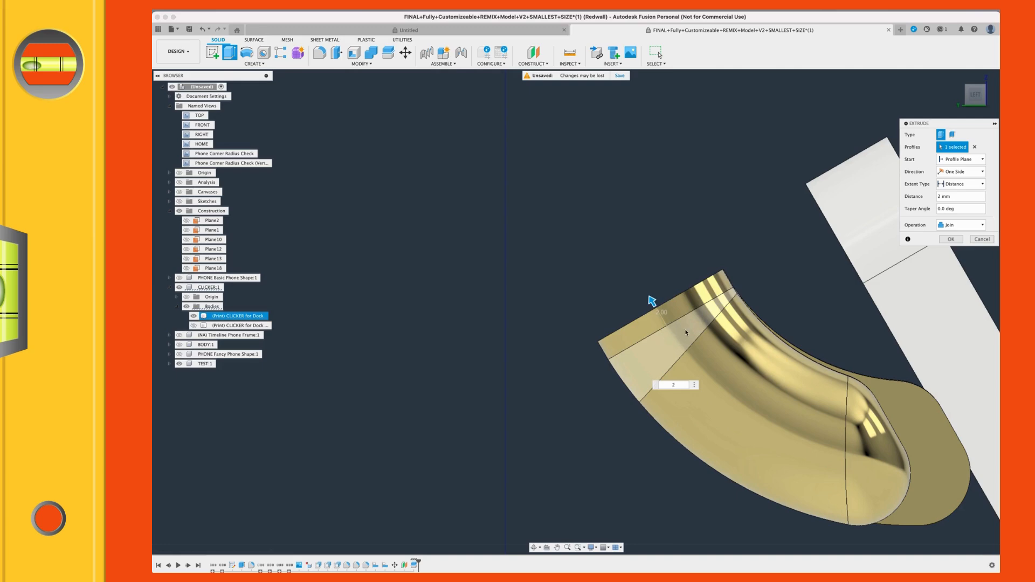
scroll(590, 337, up, 3)
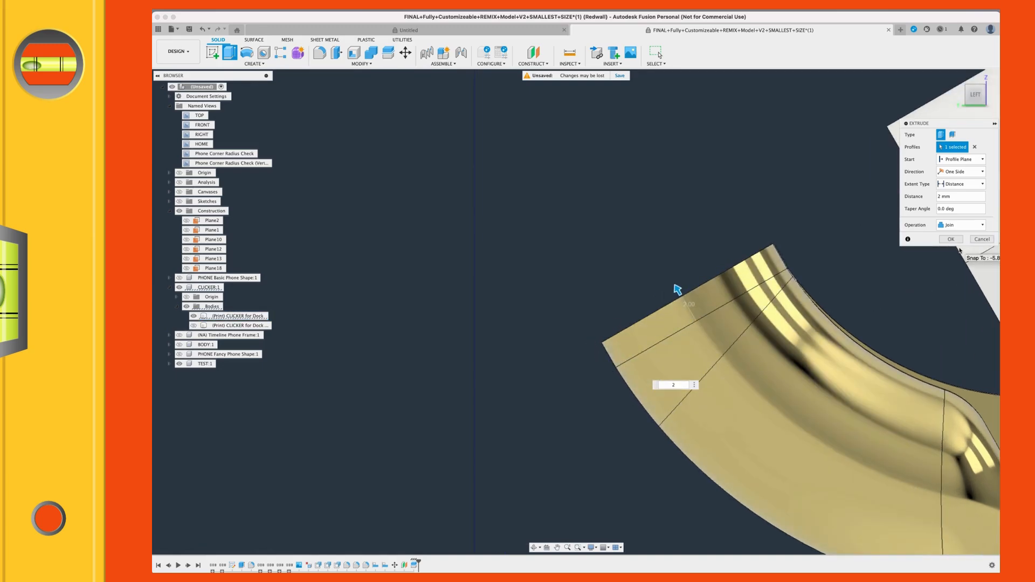
click(957, 229)
click(958, 227)
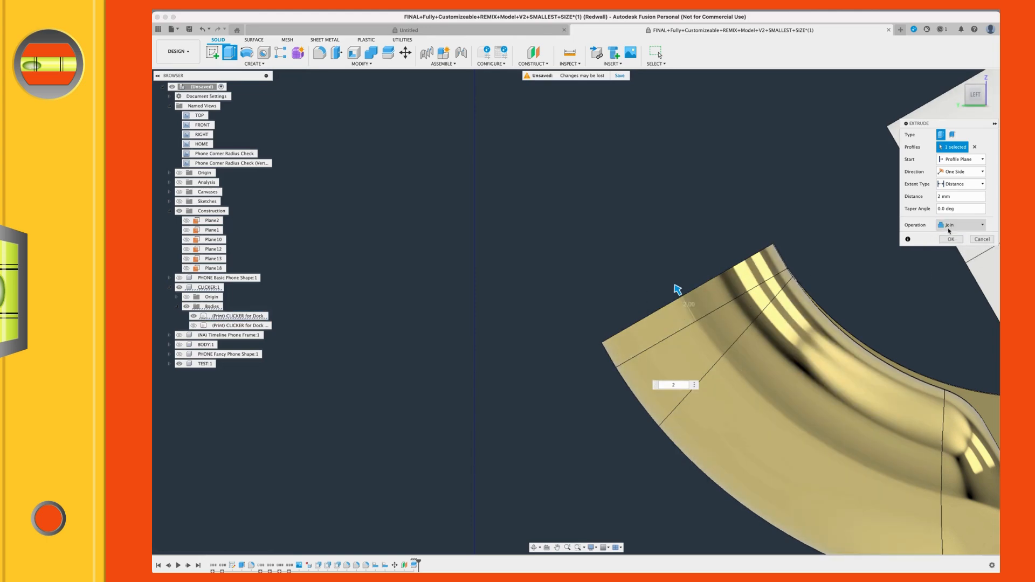
click(950, 239)
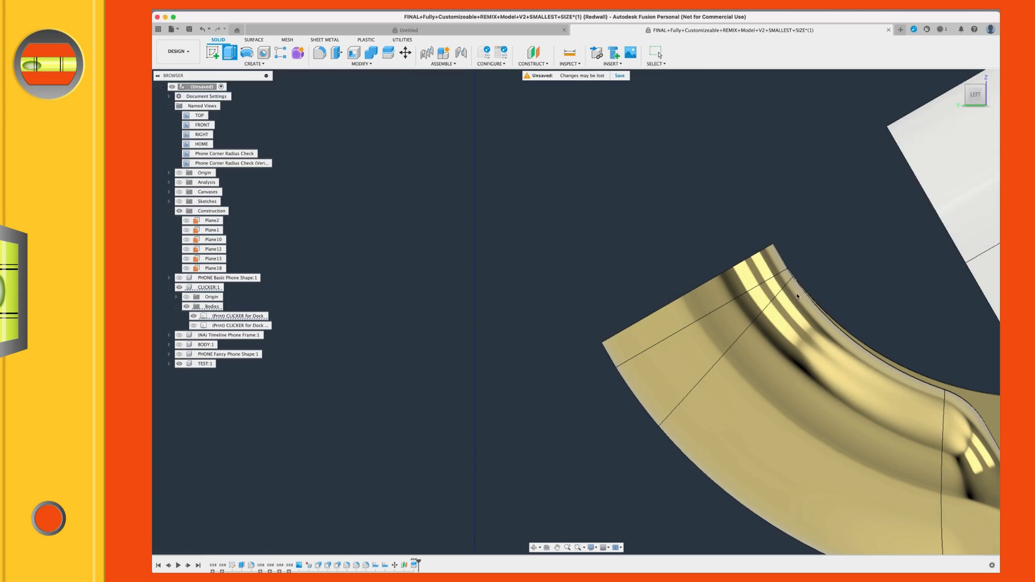
Step: Show the dock body again and check how the extended clicker sits in its slot
scroll(836, 297, down, 5)
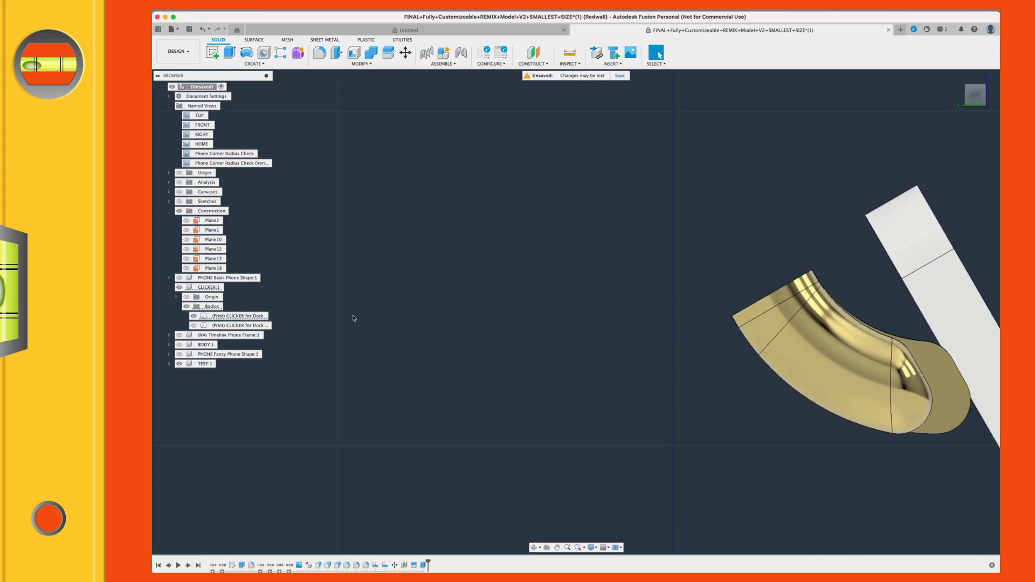
click(179, 345)
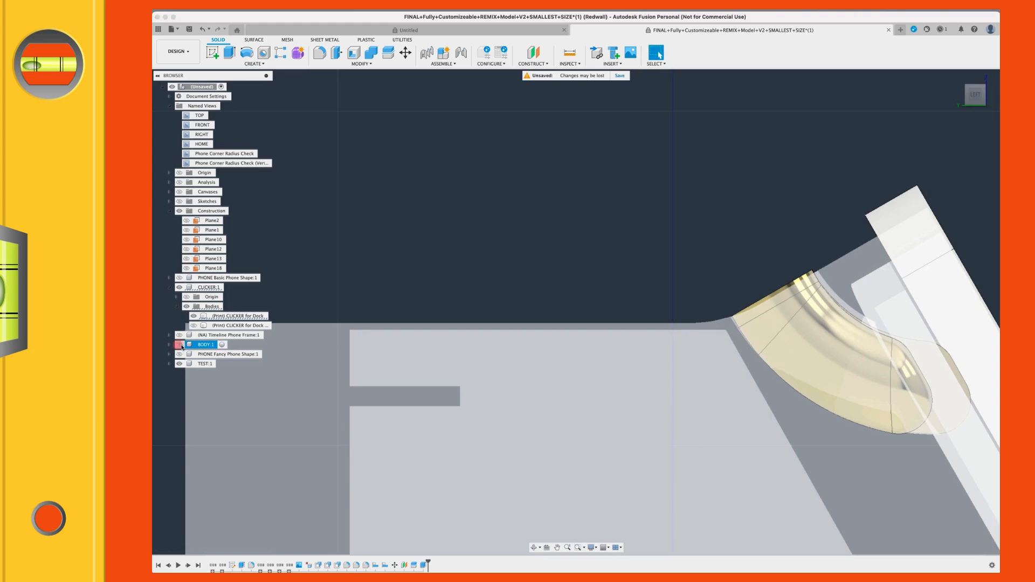
click(180, 345)
shift+middle_drag(677, 200, 695, 270)
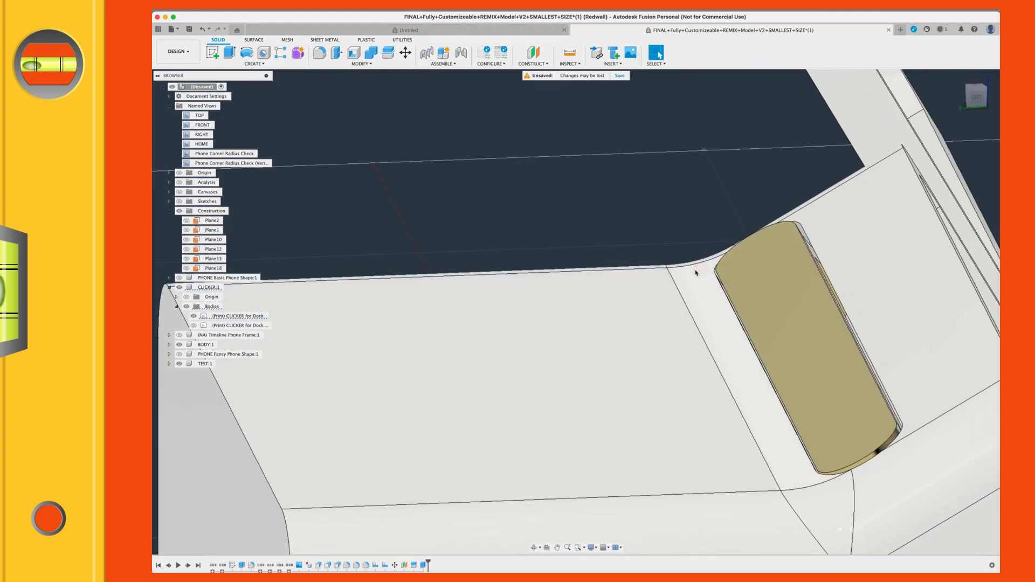
Step: Offset the clicker's top face by -1 mm so it sits lower in the dock's slot
click(340, 63)
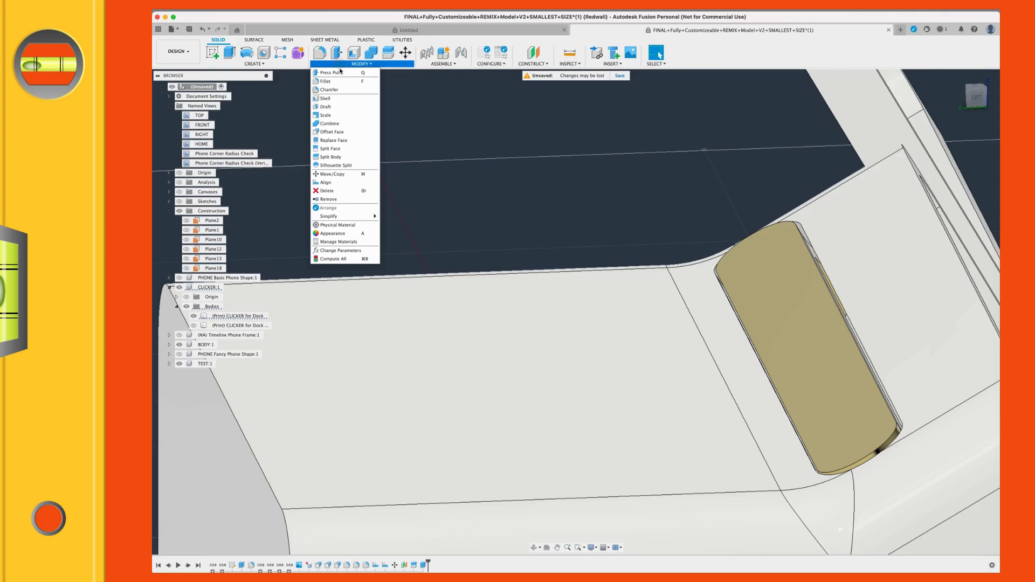
click(338, 132)
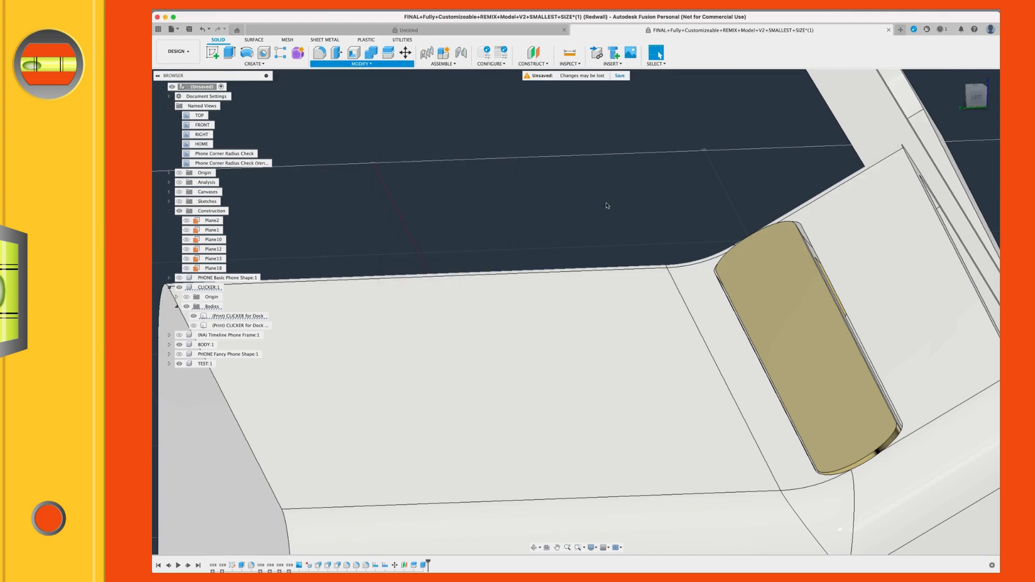
click(801, 320)
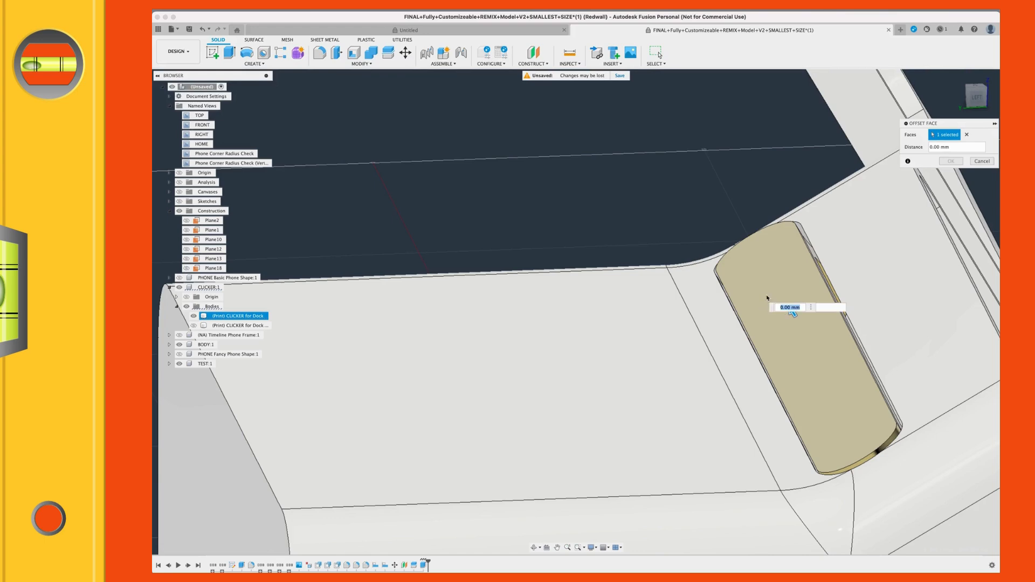
click(748, 272)
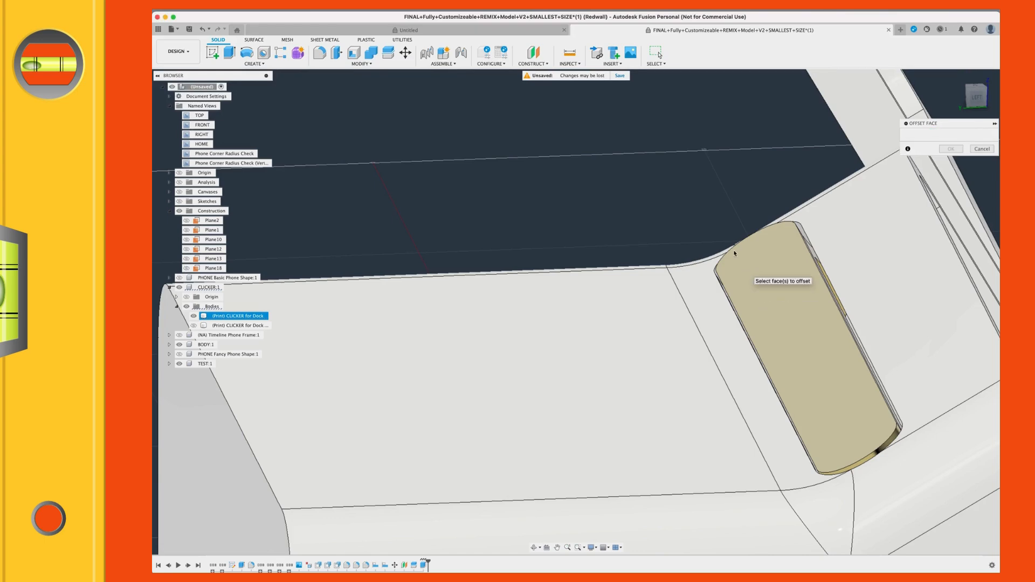
click(766, 269)
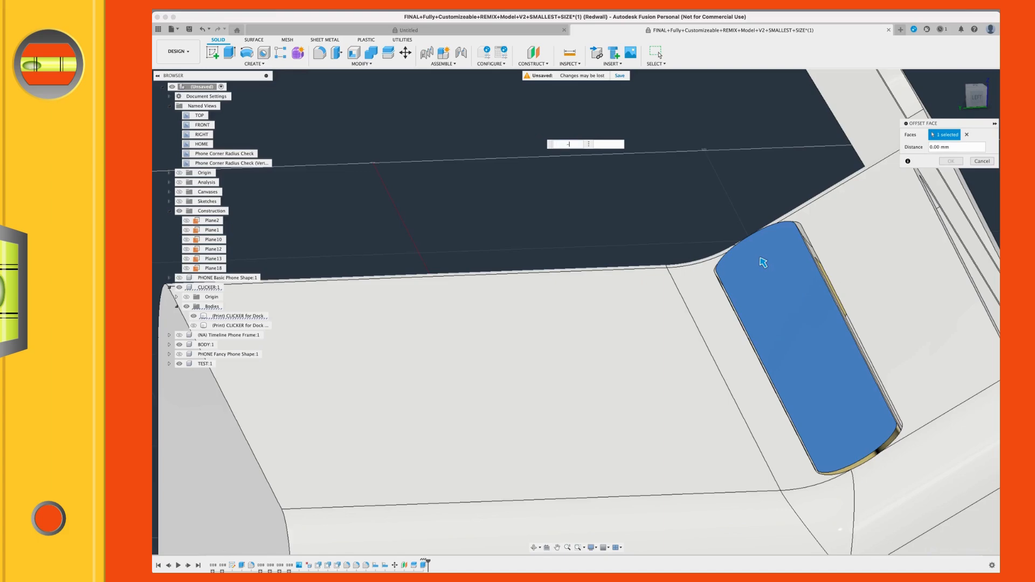
text(-2)
key(Return)
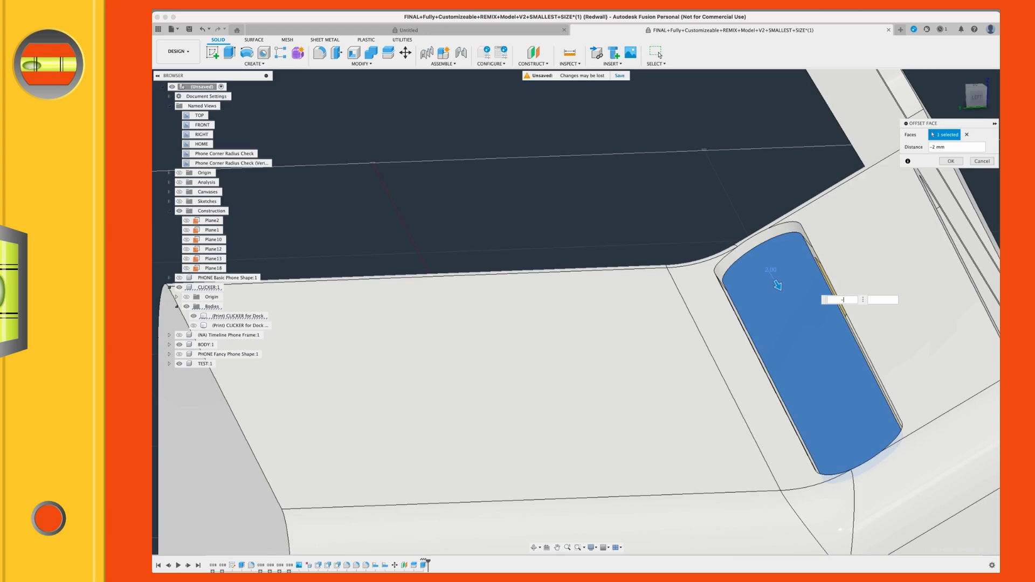
text(-1)
key(Return)
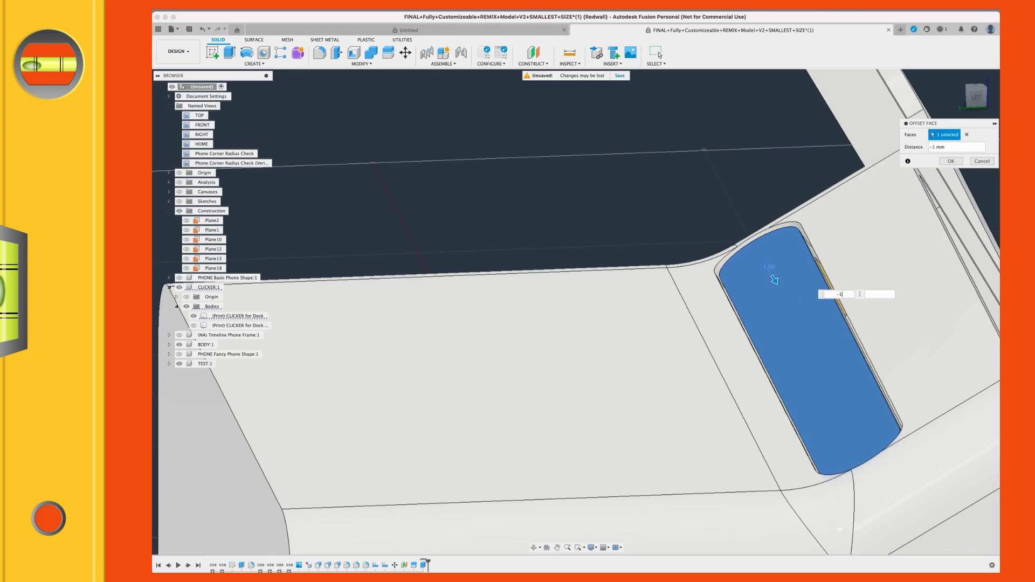
scroll(586, 203, down, 2)
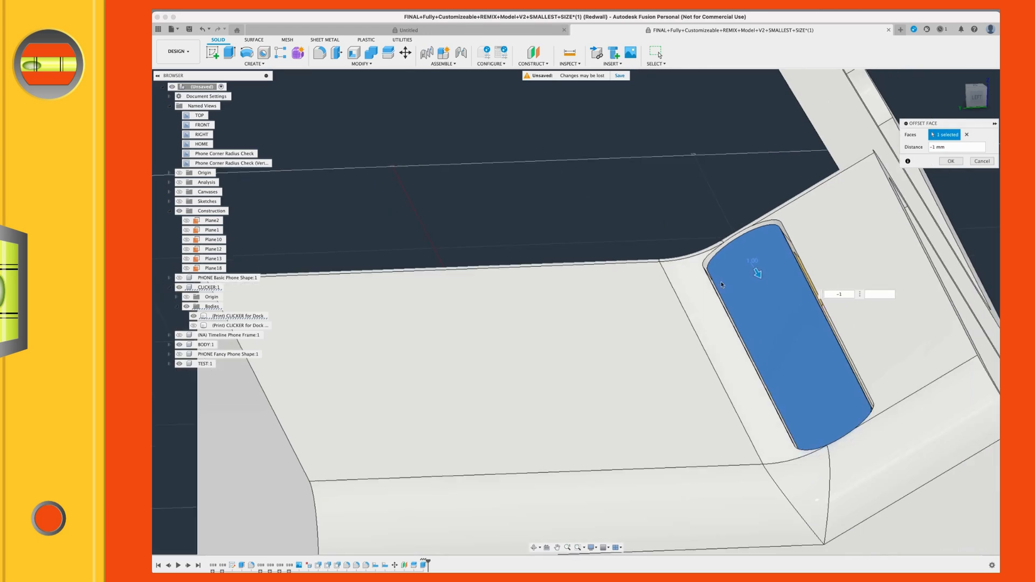
click(951, 161)
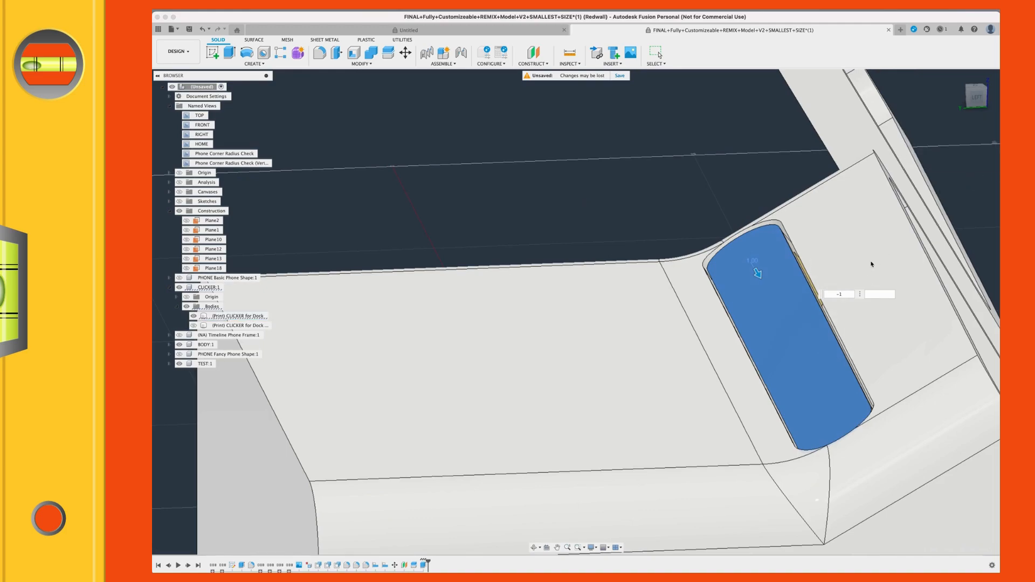
shift+middle_drag(763, 254, 607, 309)
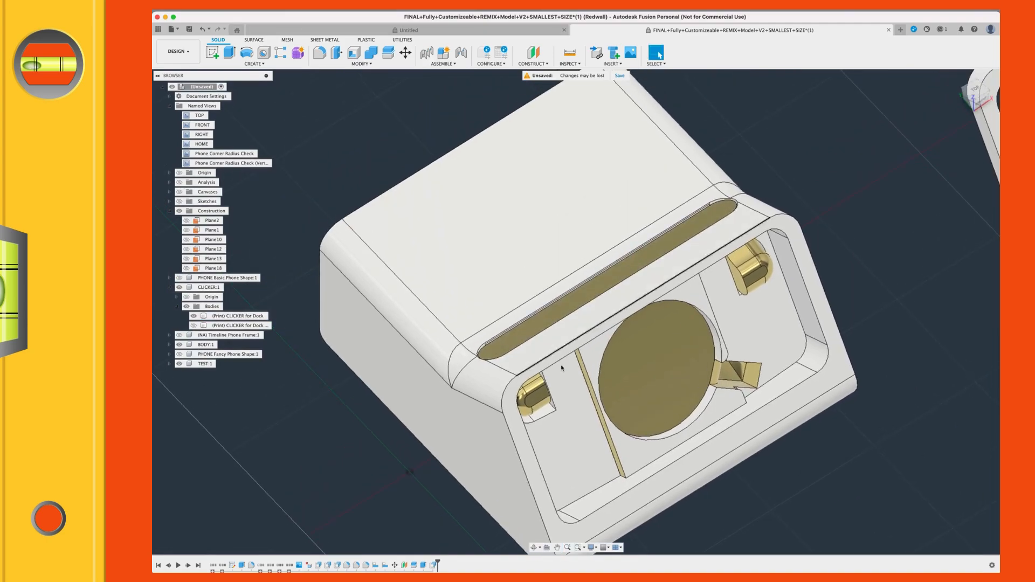